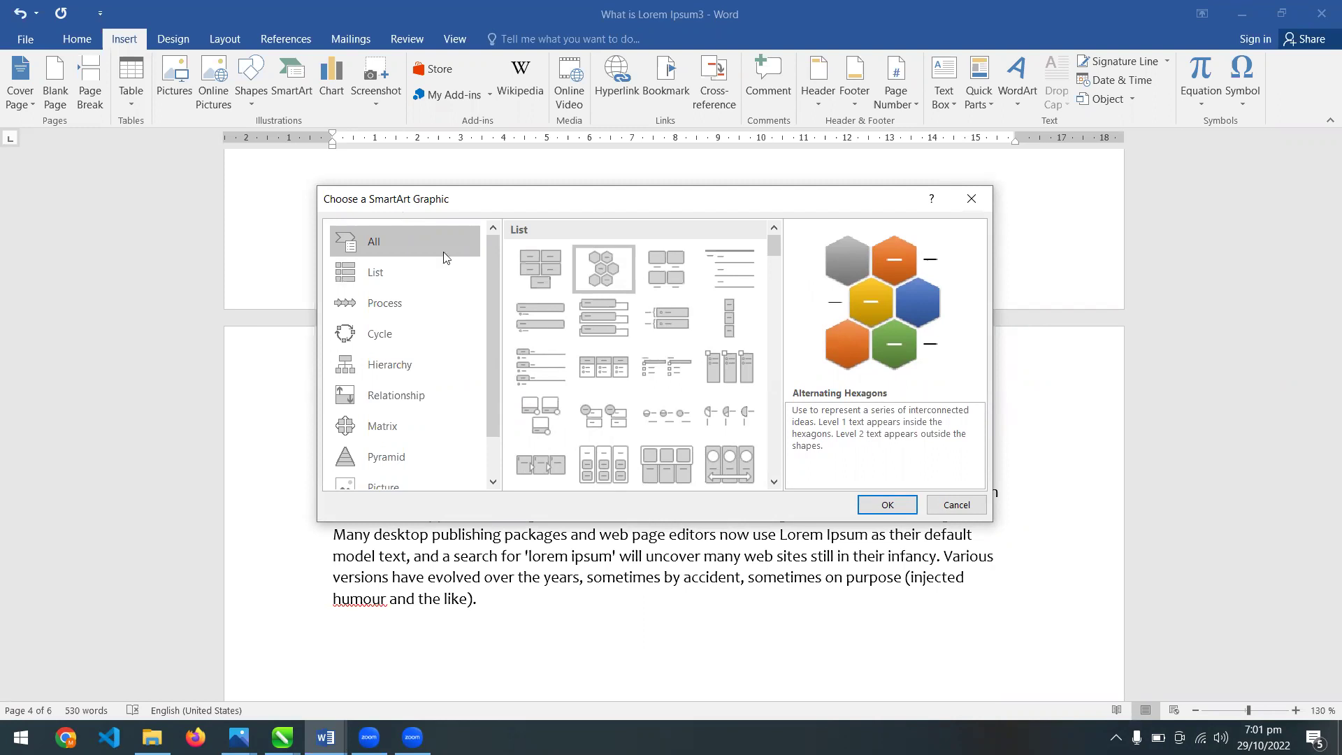
# Preview several SmartArt list layouts, including Picture Caption List and Vertical Box List, and read their descriptions
pyautogui.click(660, 268)
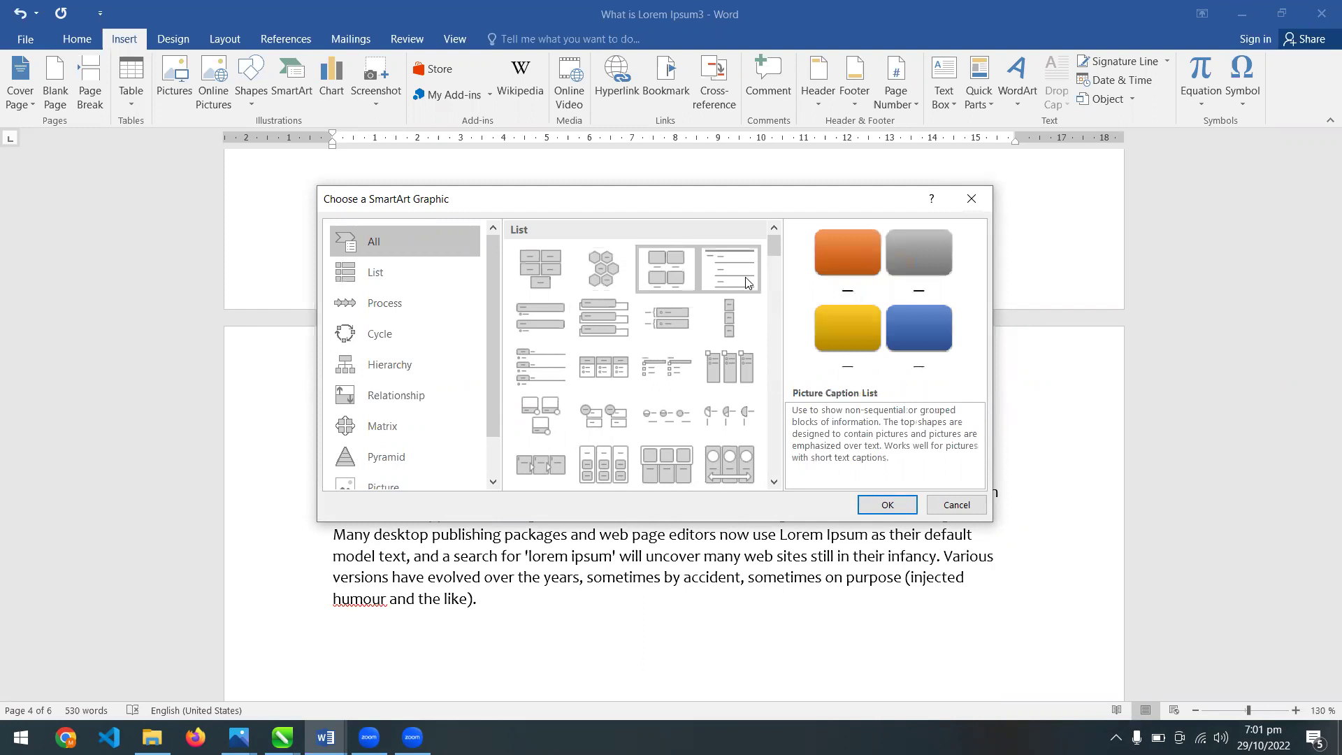
pyautogui.click(734, 311)
pyautogui.click(677, 318)
pyautogui.click(548, 367)
pyautogui.click(603, 318)
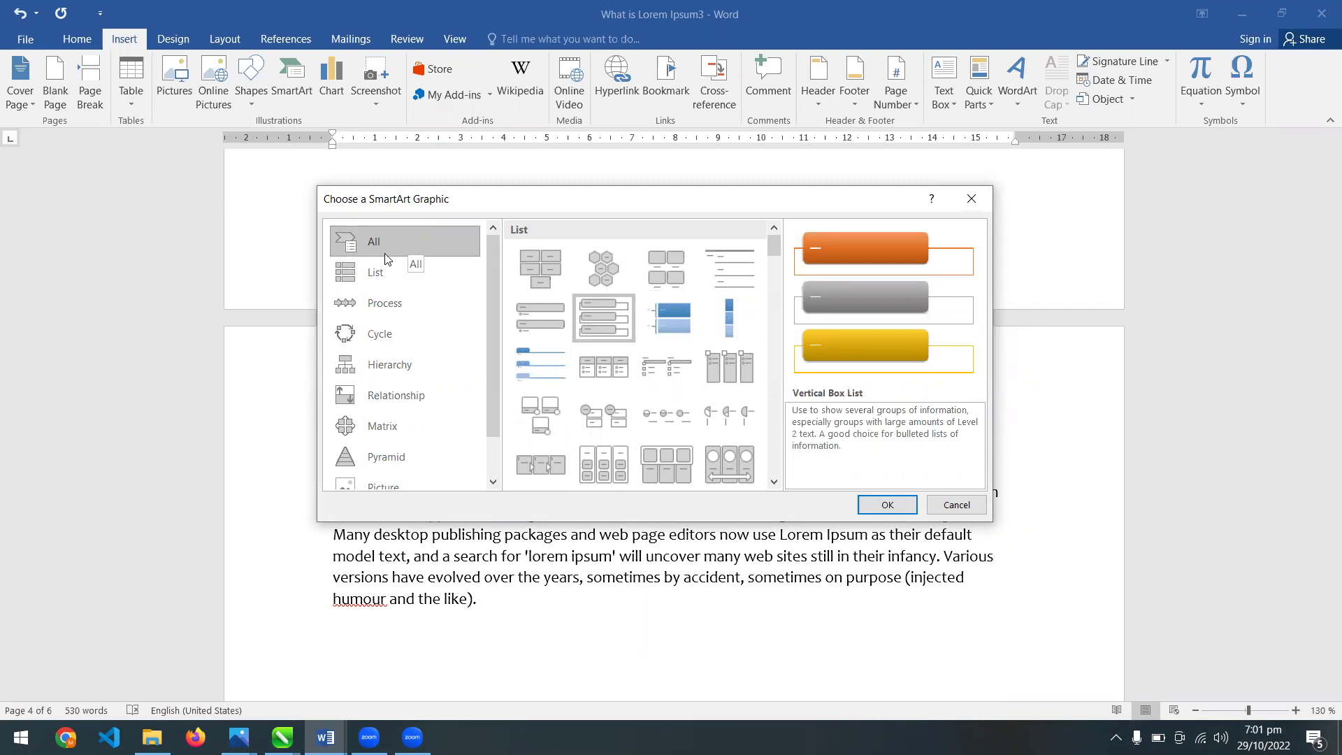
pyautogui.moveTo(772, 251)
pyautogui.mouseDown()
pyautogui.moveTo(787, 475)
pyautogui.moveTo(782, 245)
pyautogui.mouseUp()
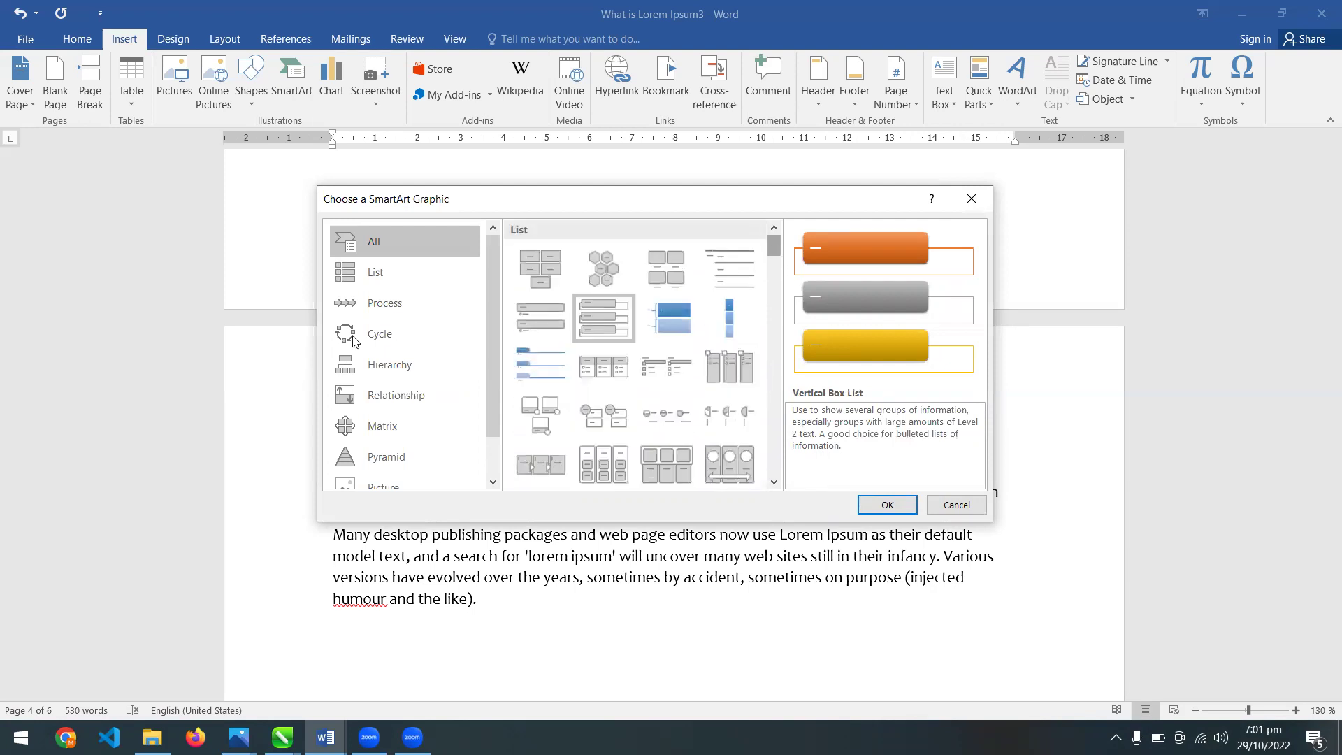
# Browse the SmartArt layouts in the List, Process, Cycle, Hierarchy, Relationship, Matrix, Pyramid and Picture categories
pyautogui.click(384, 279)
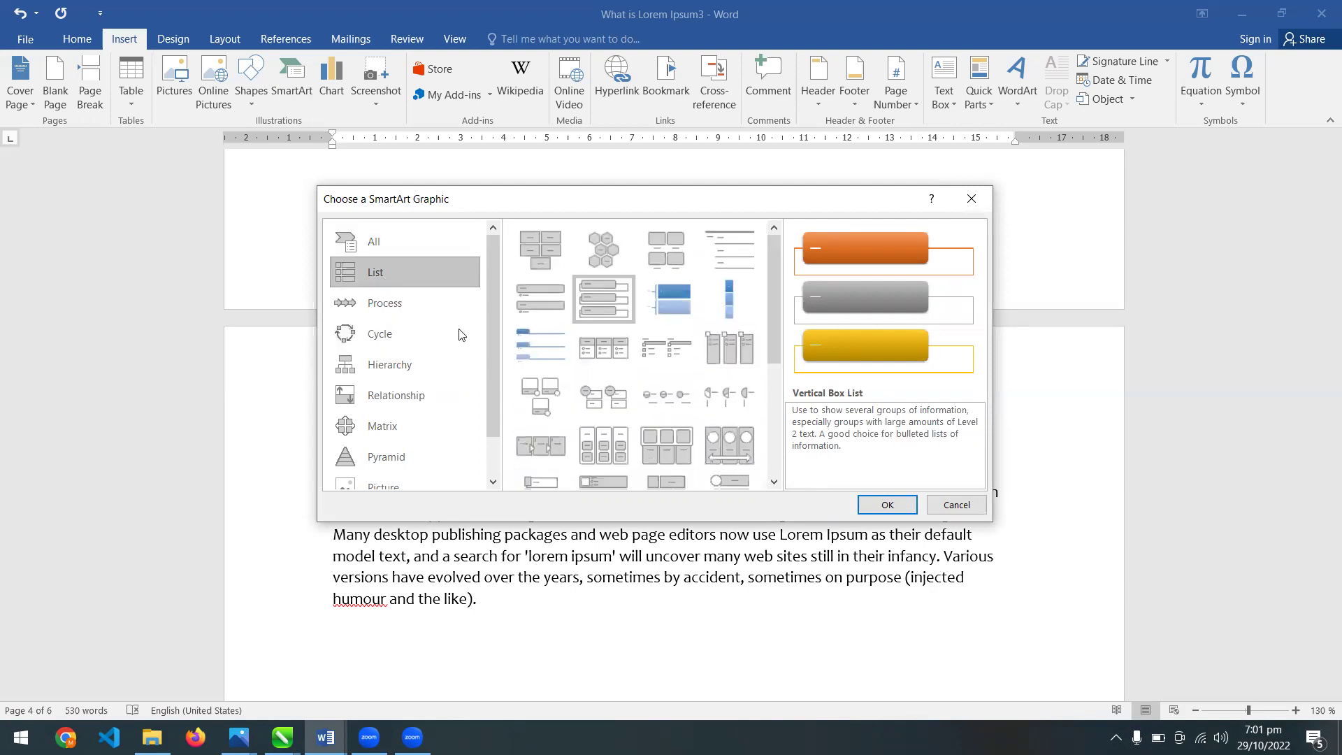
pyautogui.scroll(-1, 494, 274)
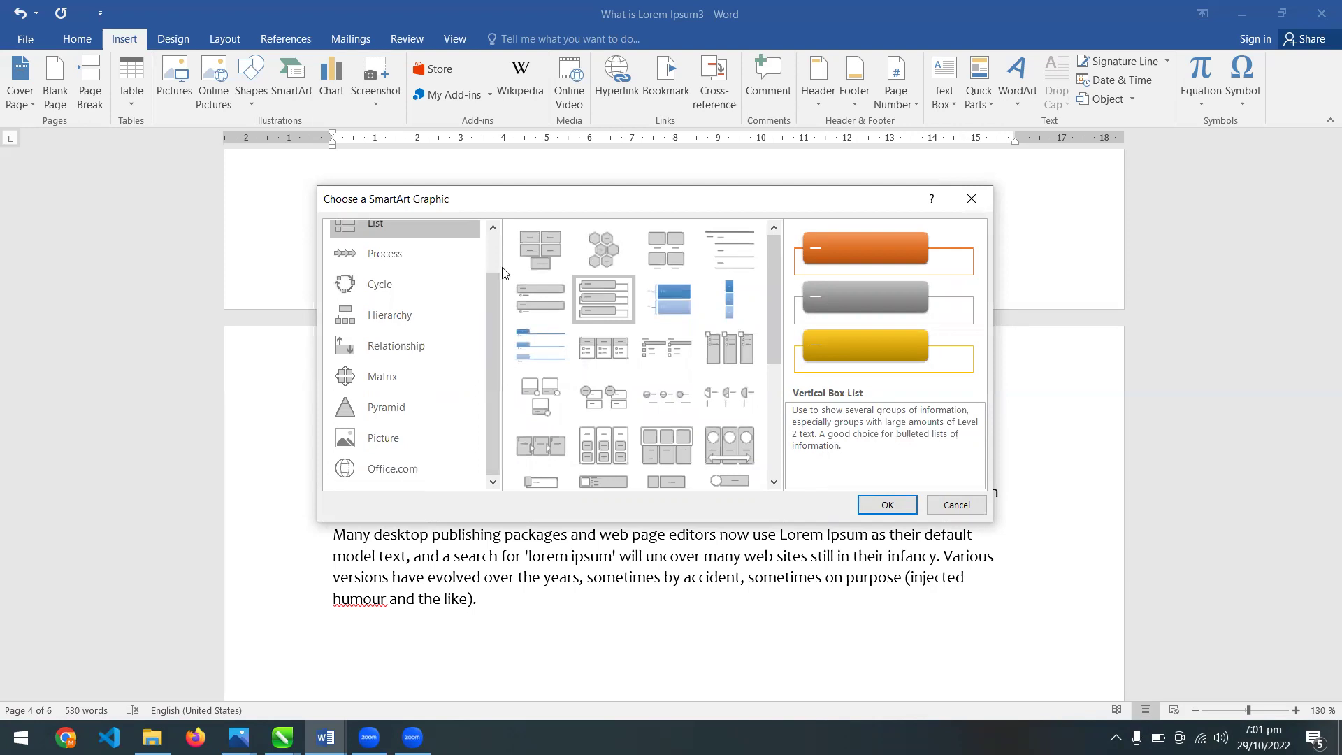
pyautogui.scroll(1, 492, 259)
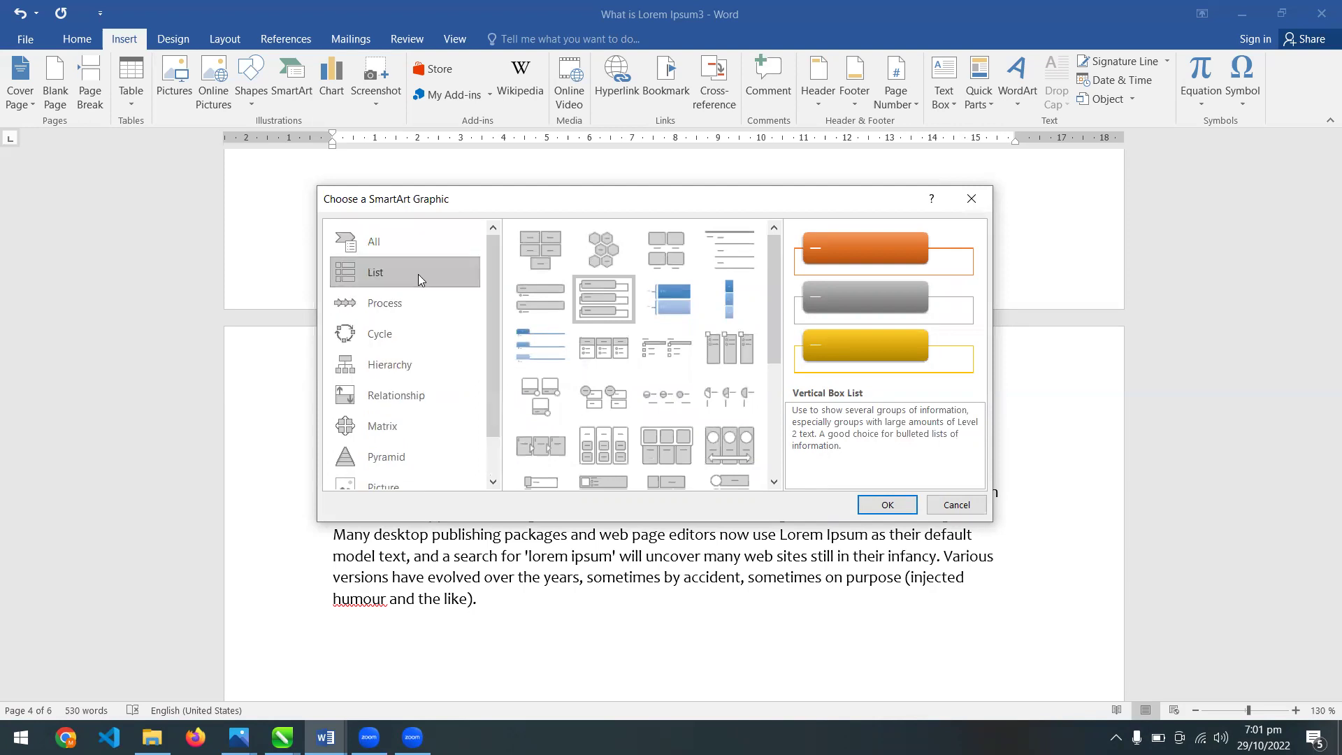
pyautogui.click(399, 309)
pyautogui.click(396, 336)
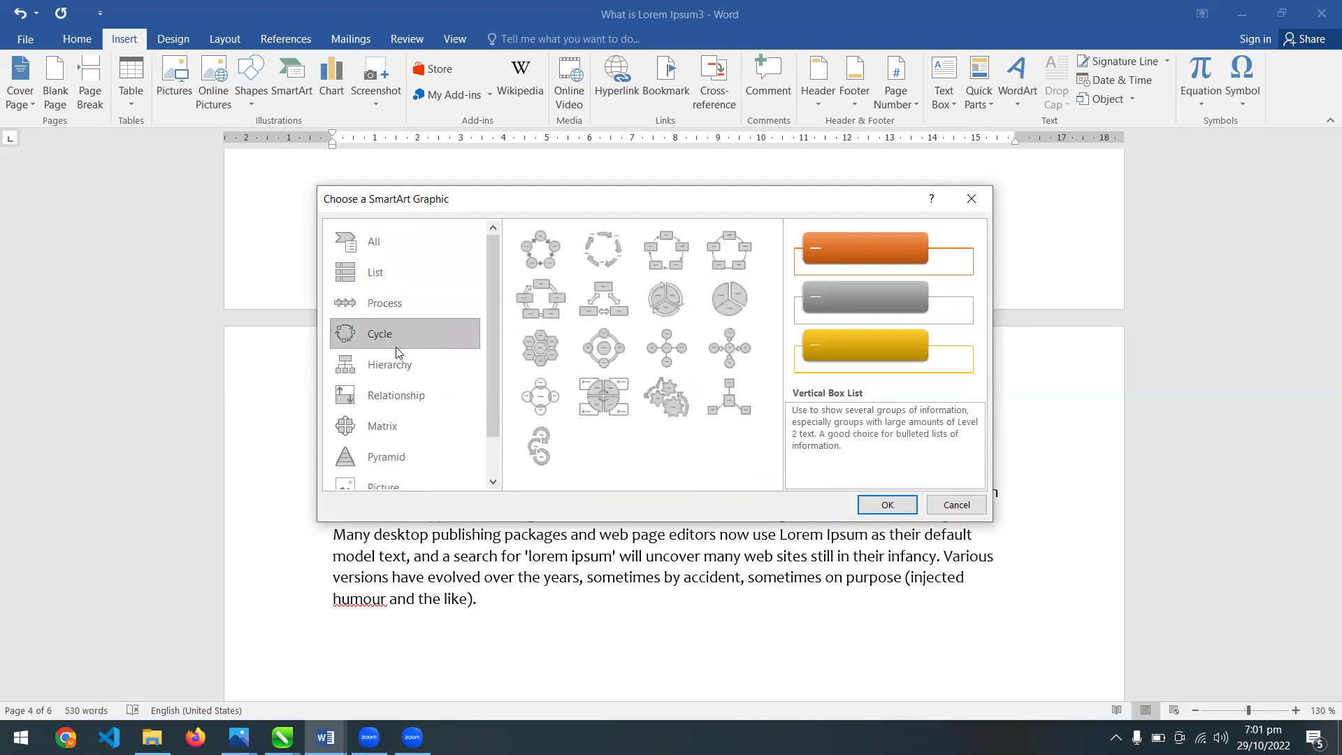
pyautogui.click(397, 365)
pyautogui.click(405, 391)
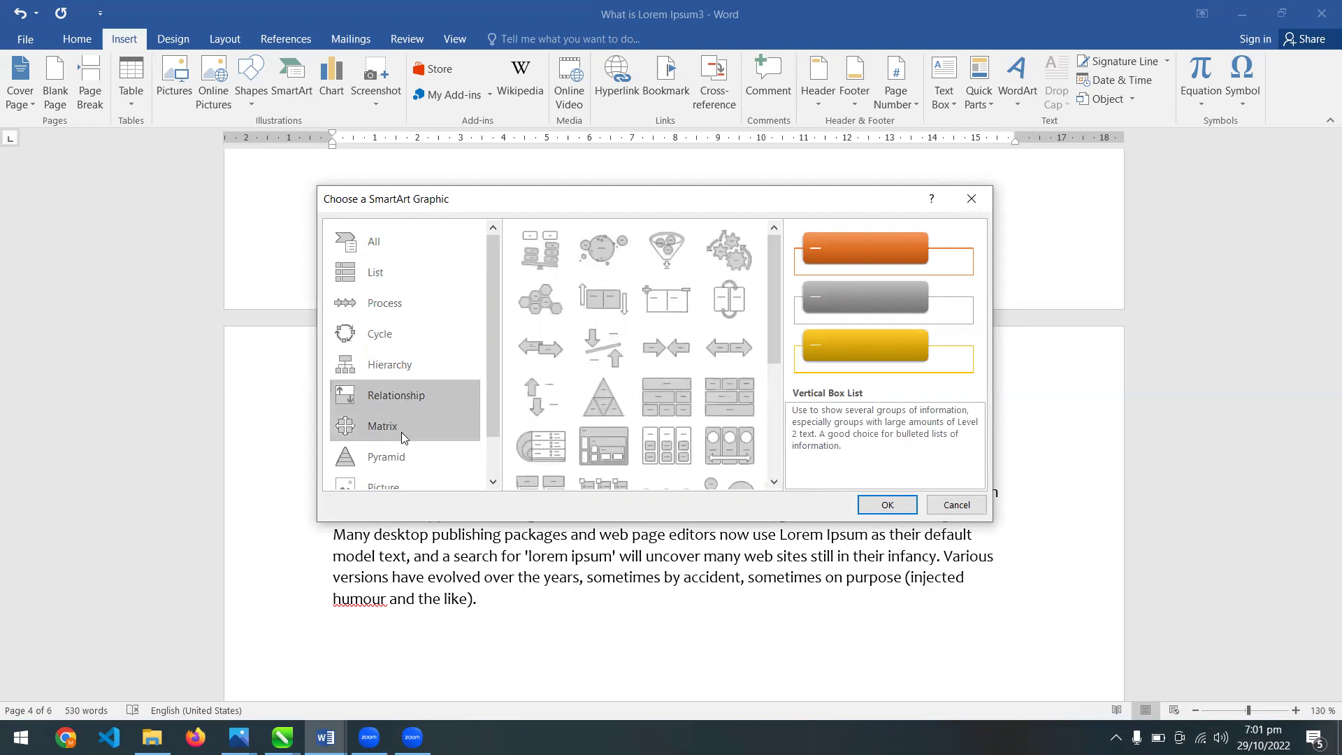
pyautogui.click(400, 428)
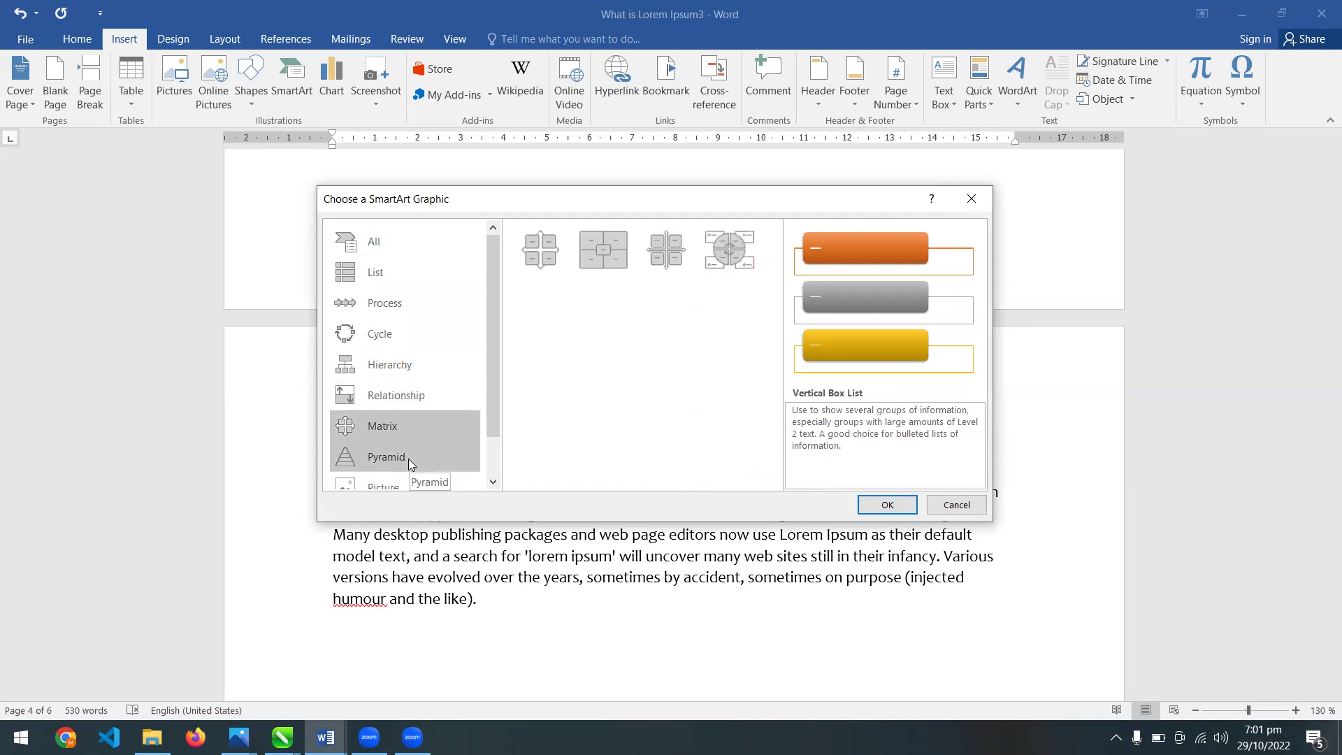
pyautogui.click(408, 458)
pyautogui.click(412, 478)
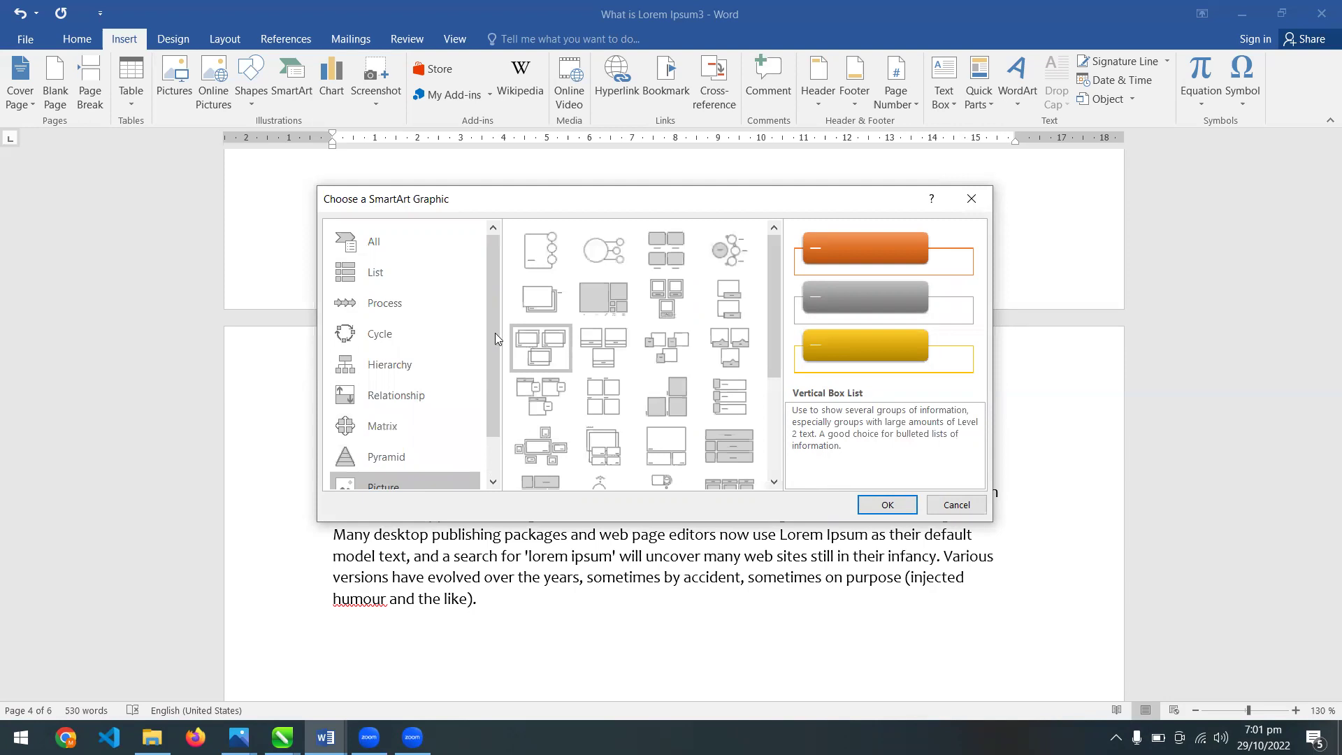
pyautogui.moveTo(494, 395); pyautogui.dragTo(493, 434)
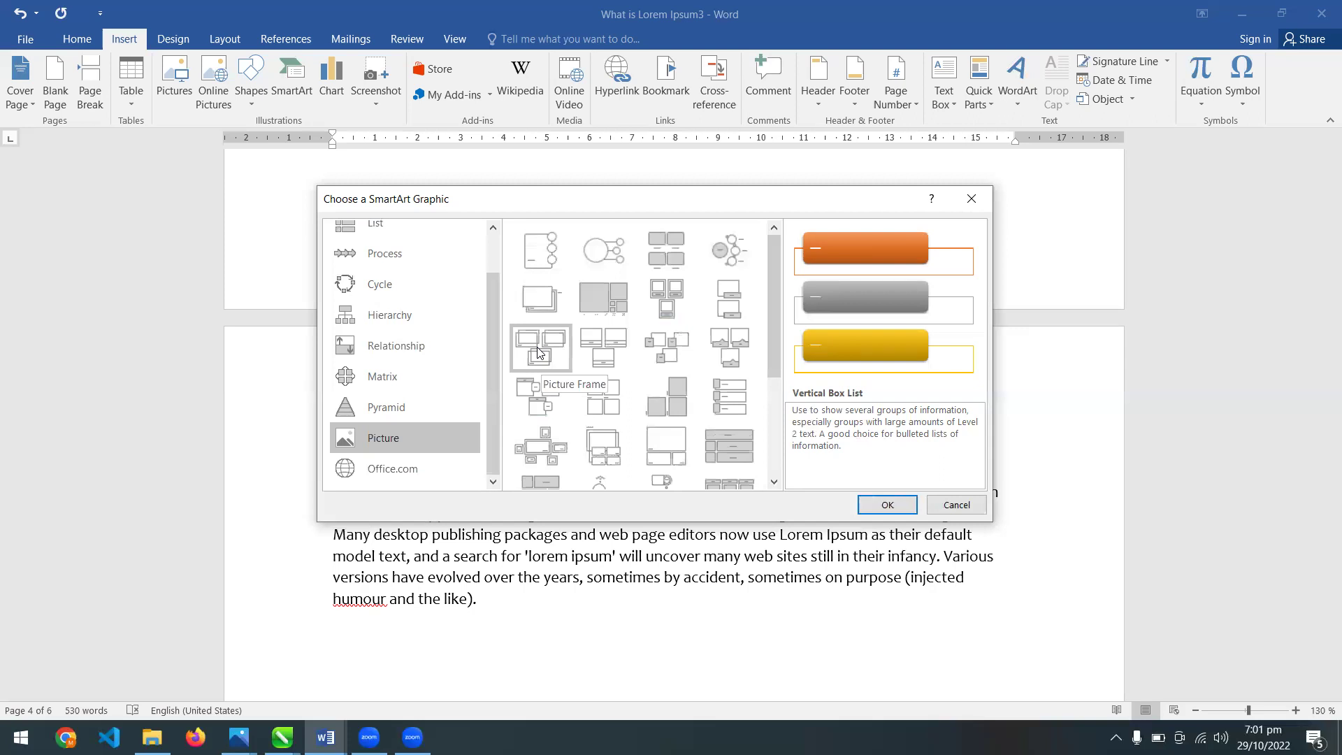
pyautogui.moveTo(487, 352); pyautogui.dragTo(458, 290)
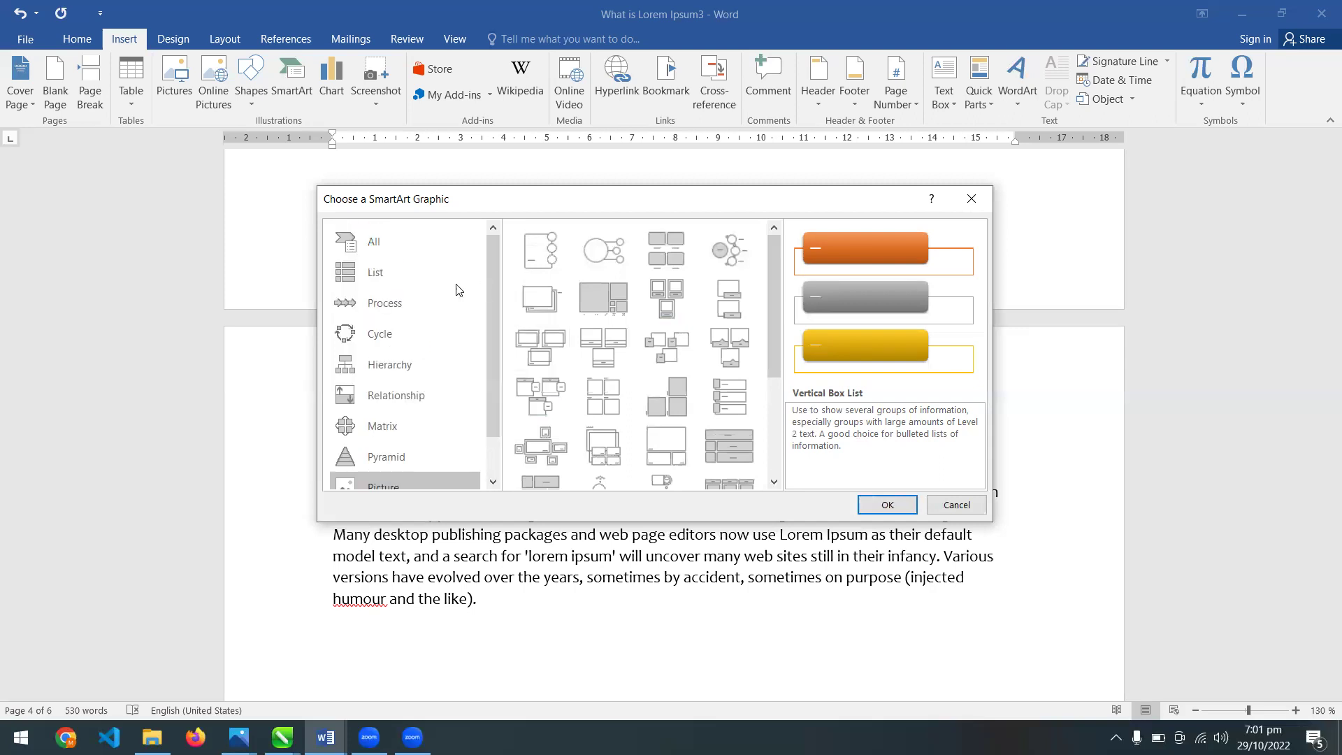
# Insert a Continuous Picture List SmartArt graphic from the List category into the document
pyautogui.click(397, 278)
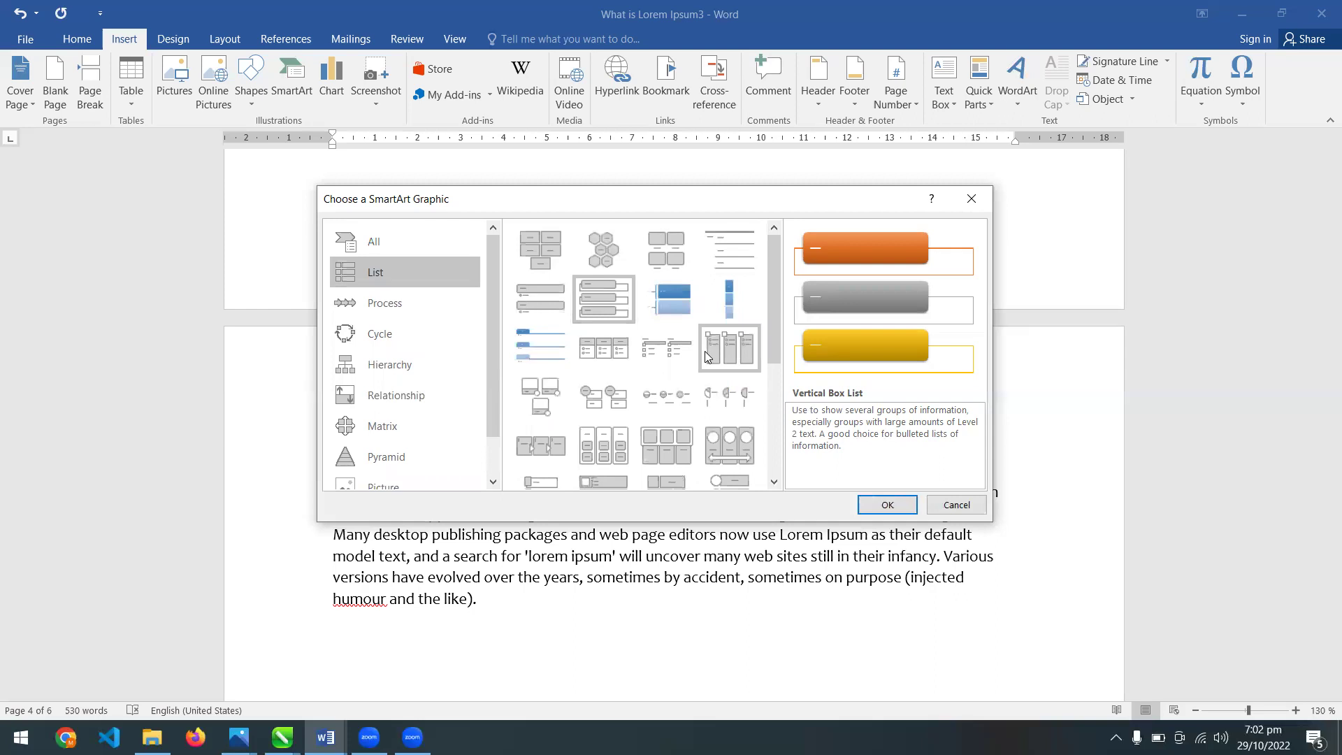
pyautogui.click(555, 451)
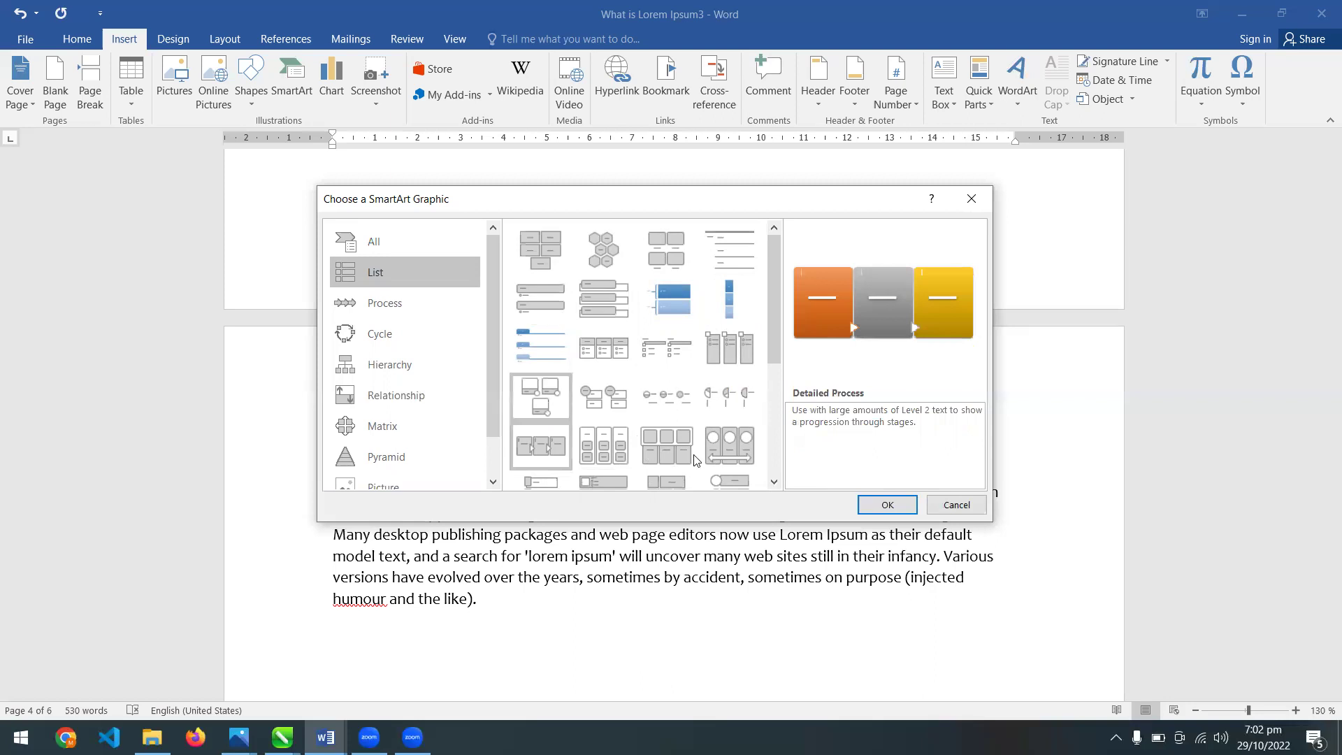
pyautogui.click(727, 450)
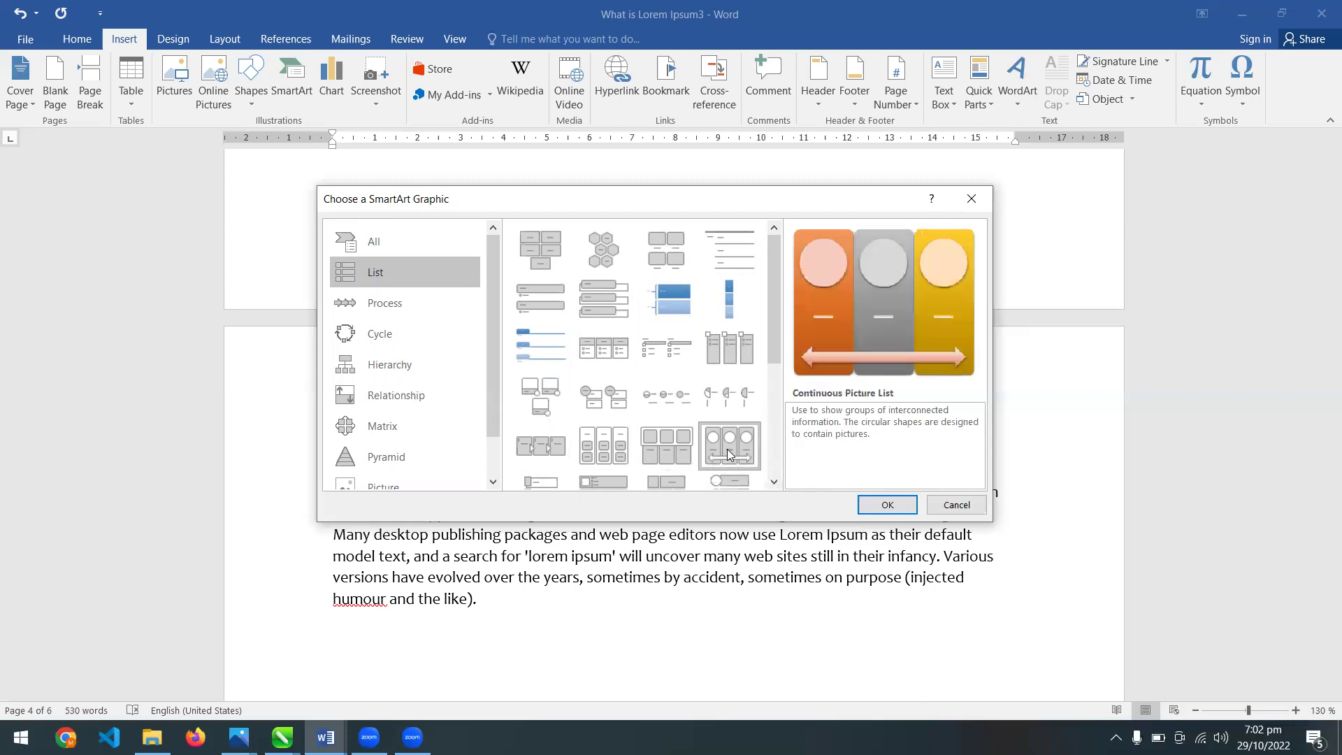
pyautogui.click(896, 504)
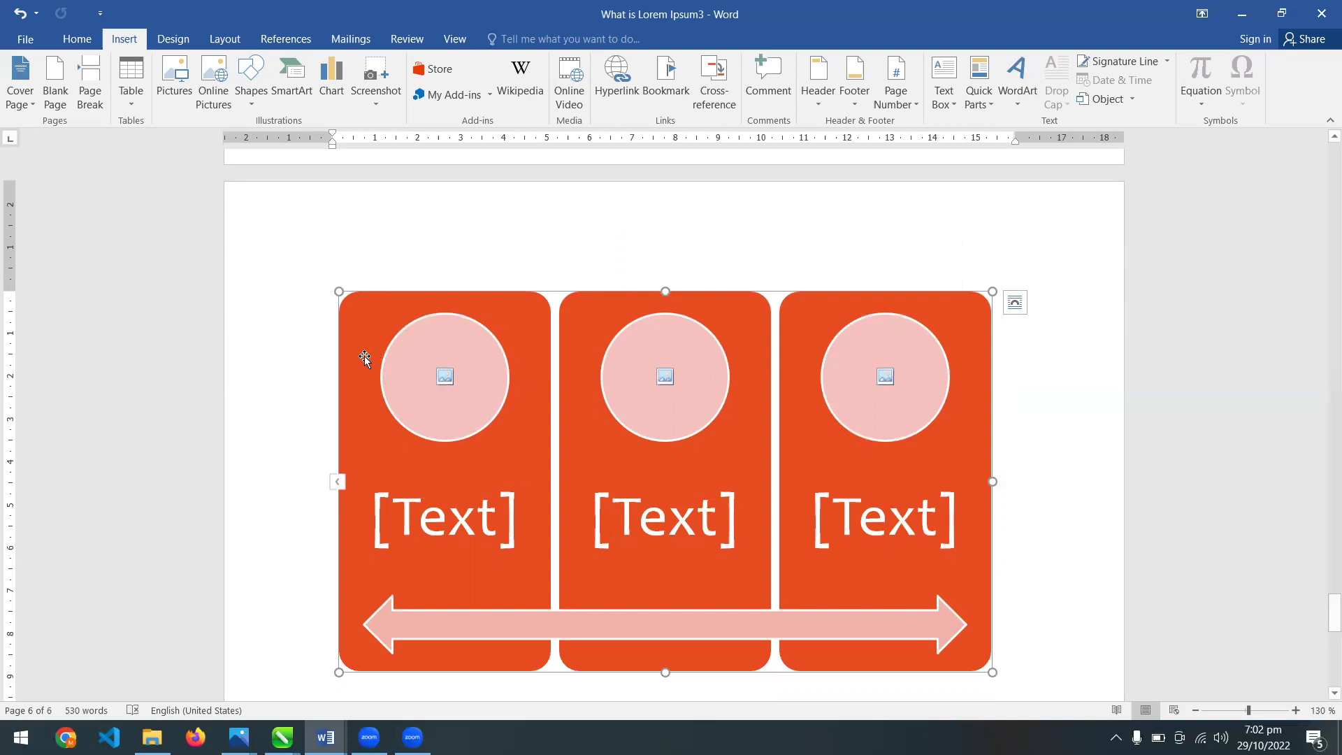
# Search Bing images for "FUNNY CAT" and insert the grey tabby cat photo into the first picture placeholder
pyautogui.click(445, 377)
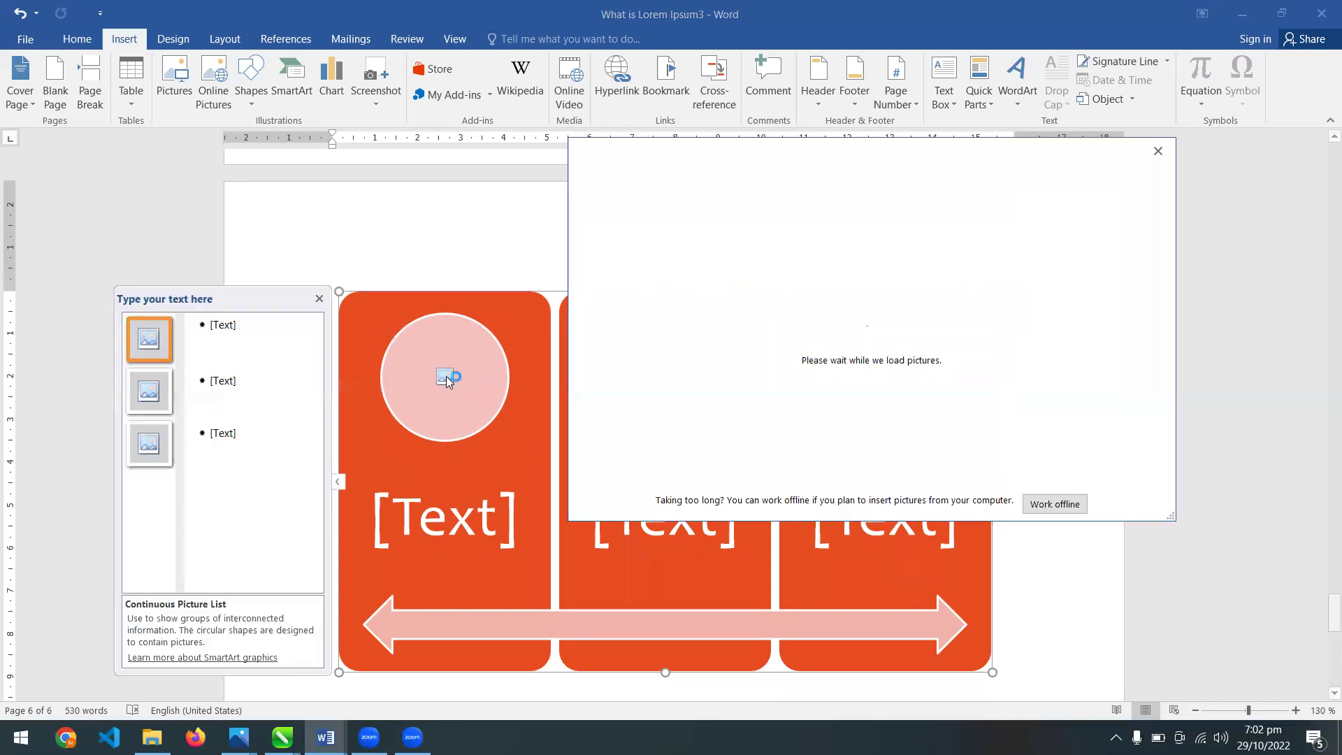
pyautogui.click(1014, 299)
pyautogui.write('FUNNY CAT')
pyautogui.press('Return')
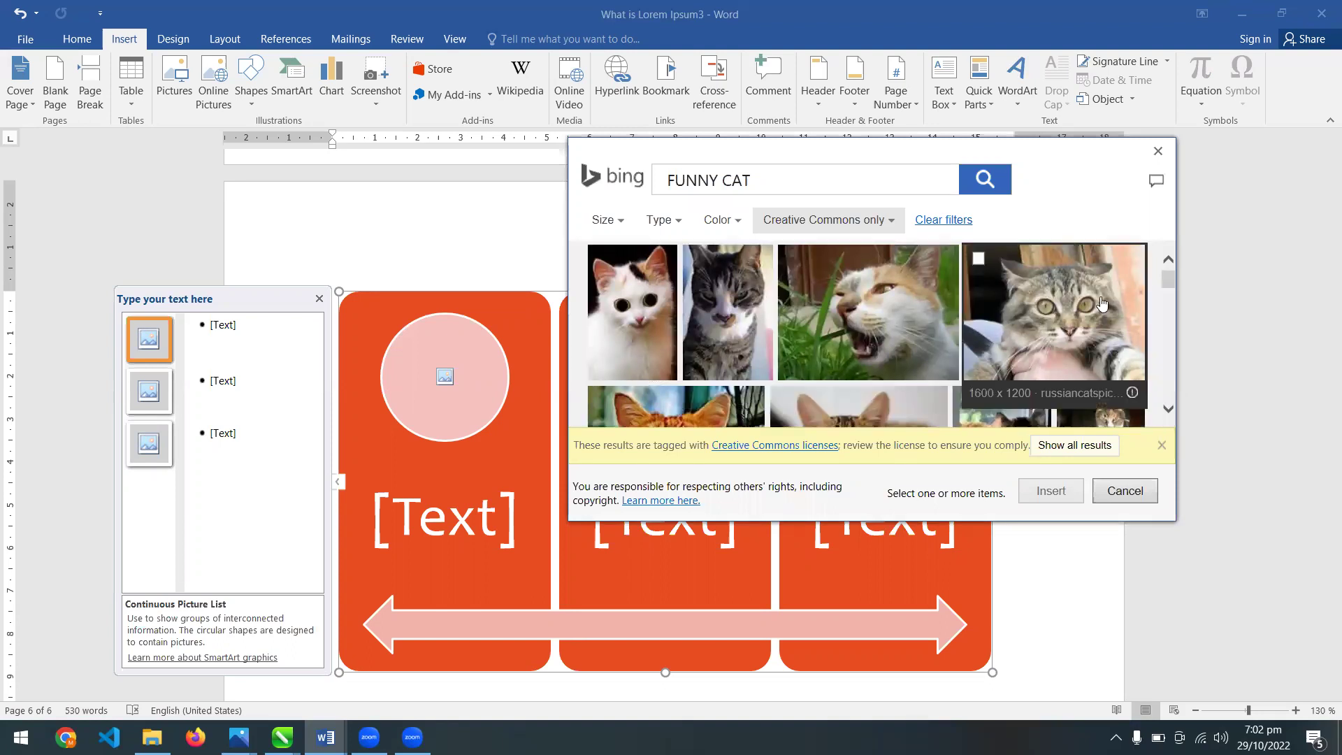
pyautogui.click(1030, 315)
pyautogui.click(1047, 491)
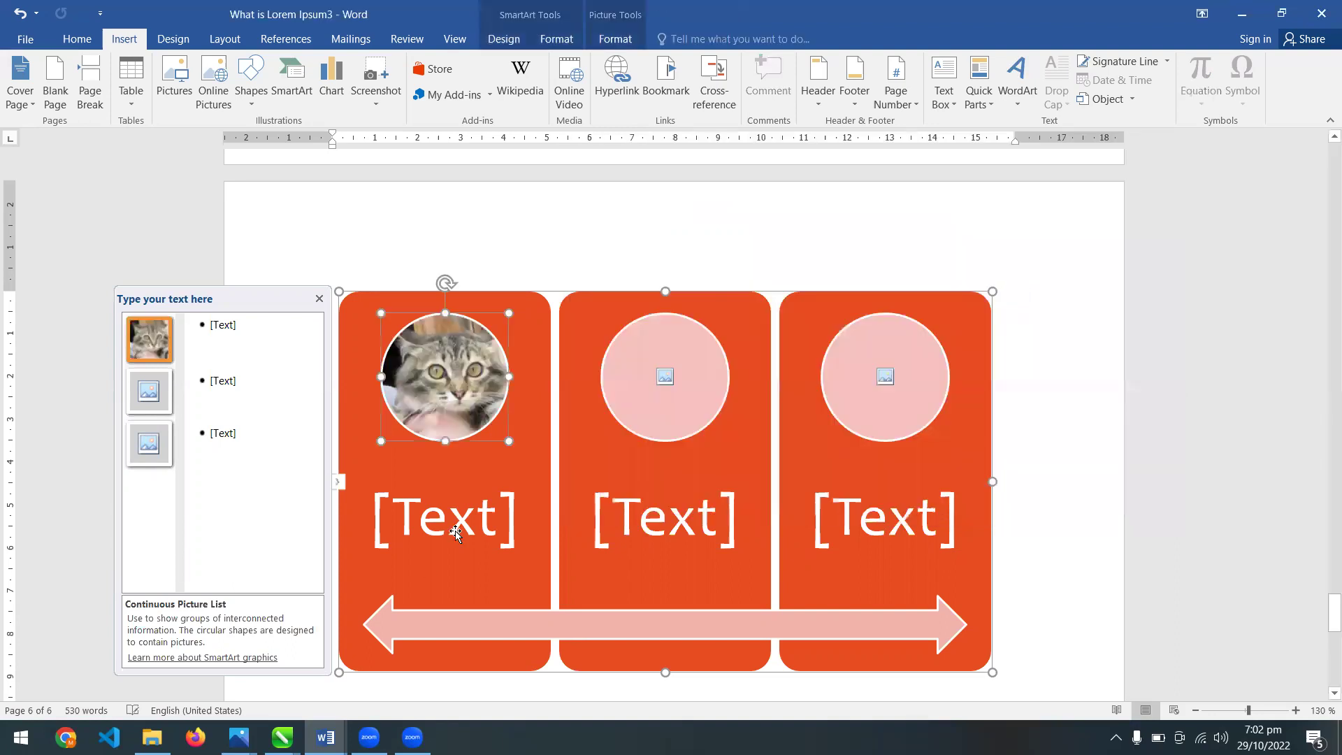
# Label the first SmartArt shape, under the cat picture, "Funny Cat"
pyautogui.click(455, 533)
pyautogui.write('Fu')
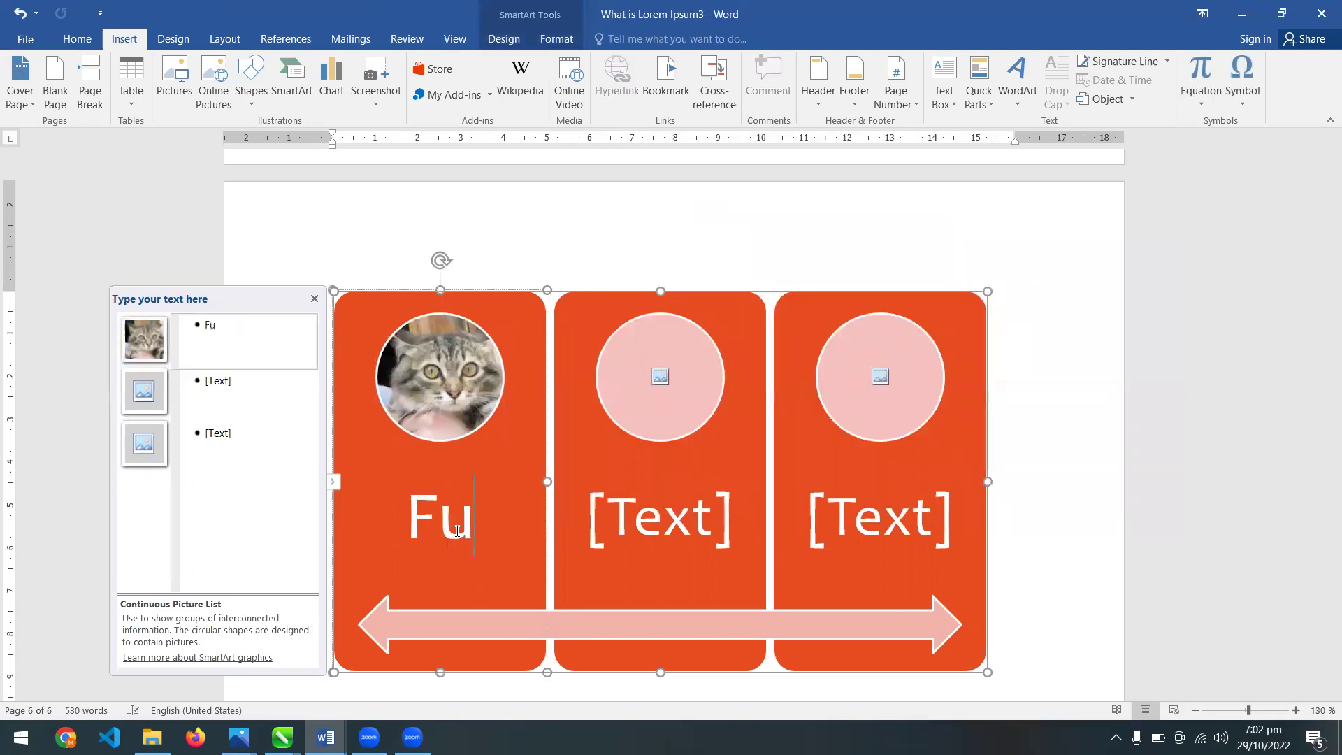
pyautogui.write('nny Cat')
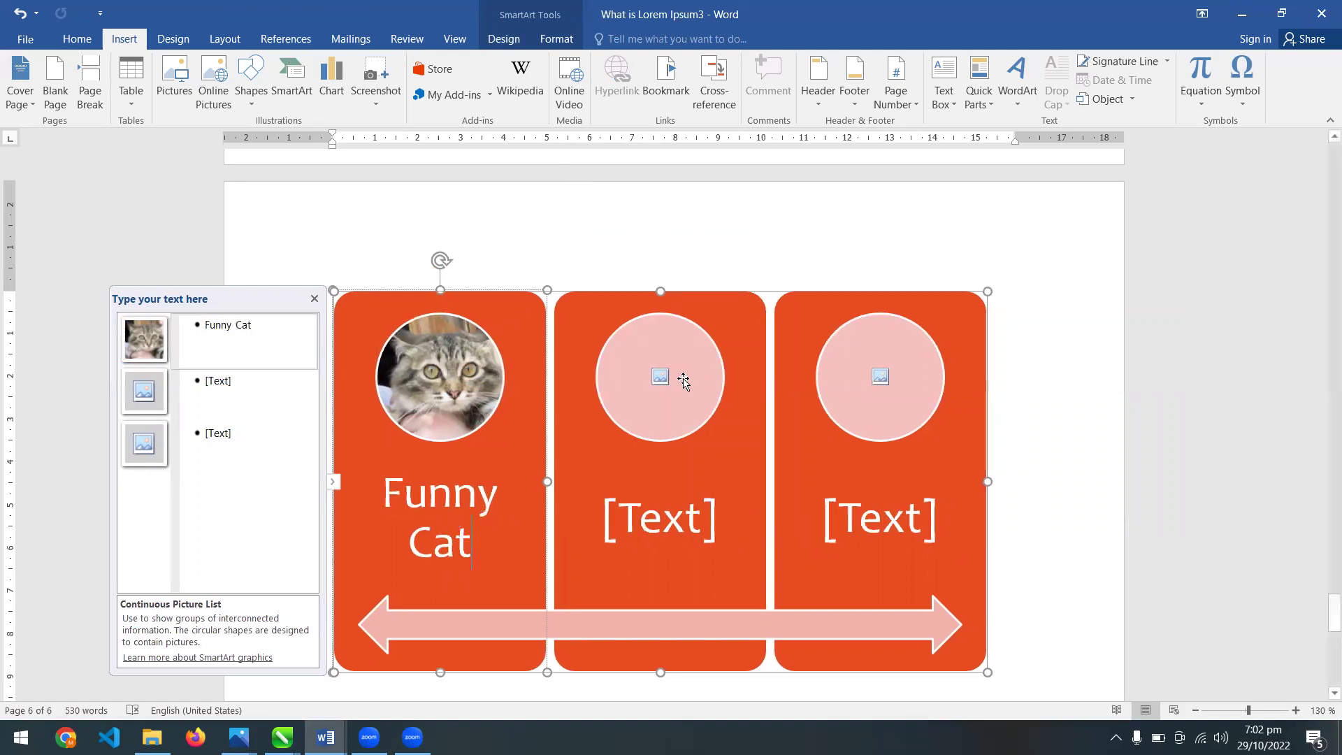
# Try to fill the second picture placeholder with the first Bing result for "funny dog", then undo the insertion
pyautogui.click(662, 381)
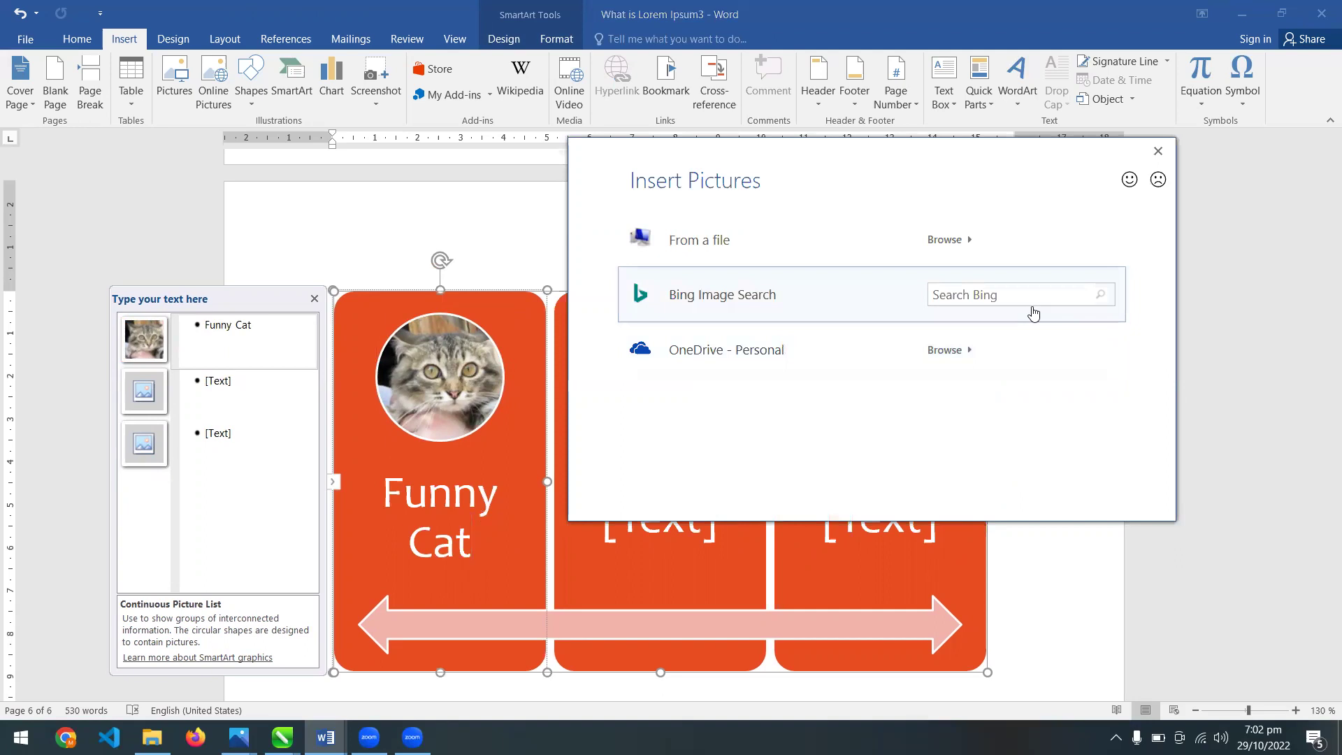
pyautogui.click(1040, 294)
pyautogui.write('fun')
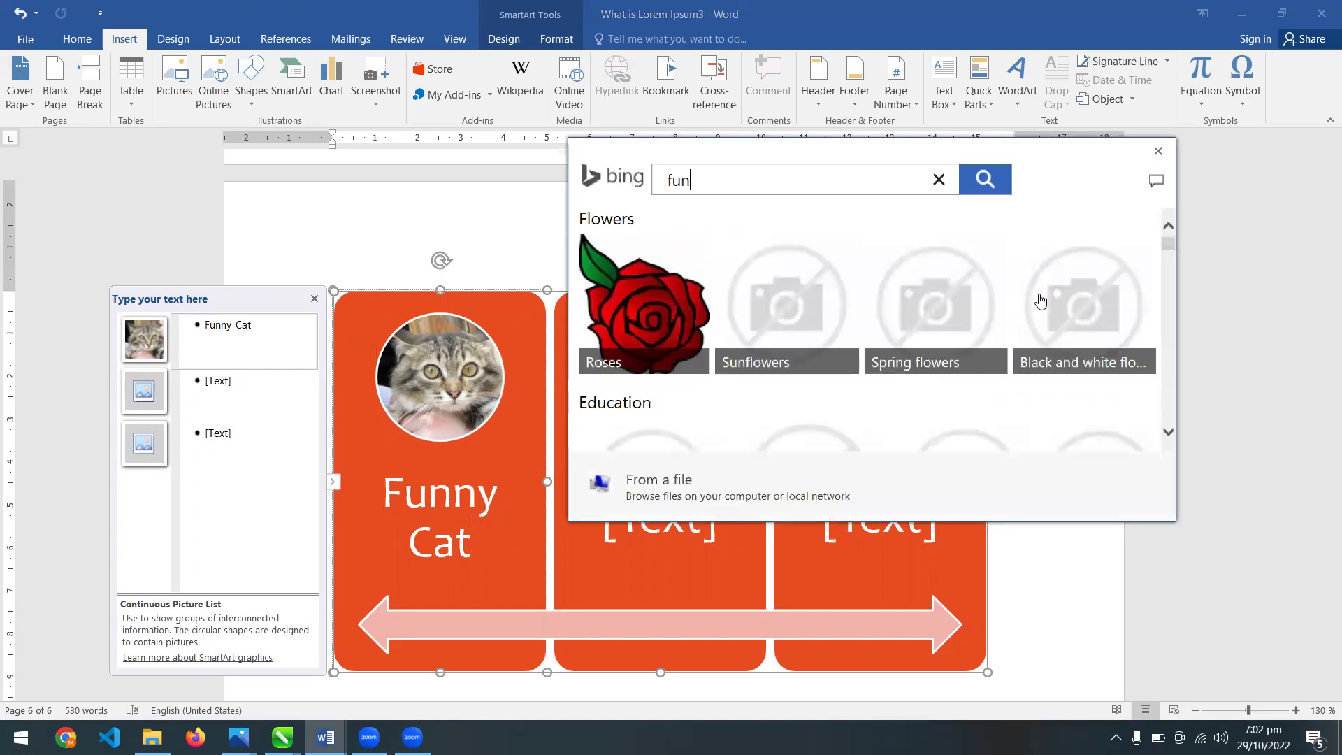
pyautogui.write('ny dog')
pyautogui.press('Return')
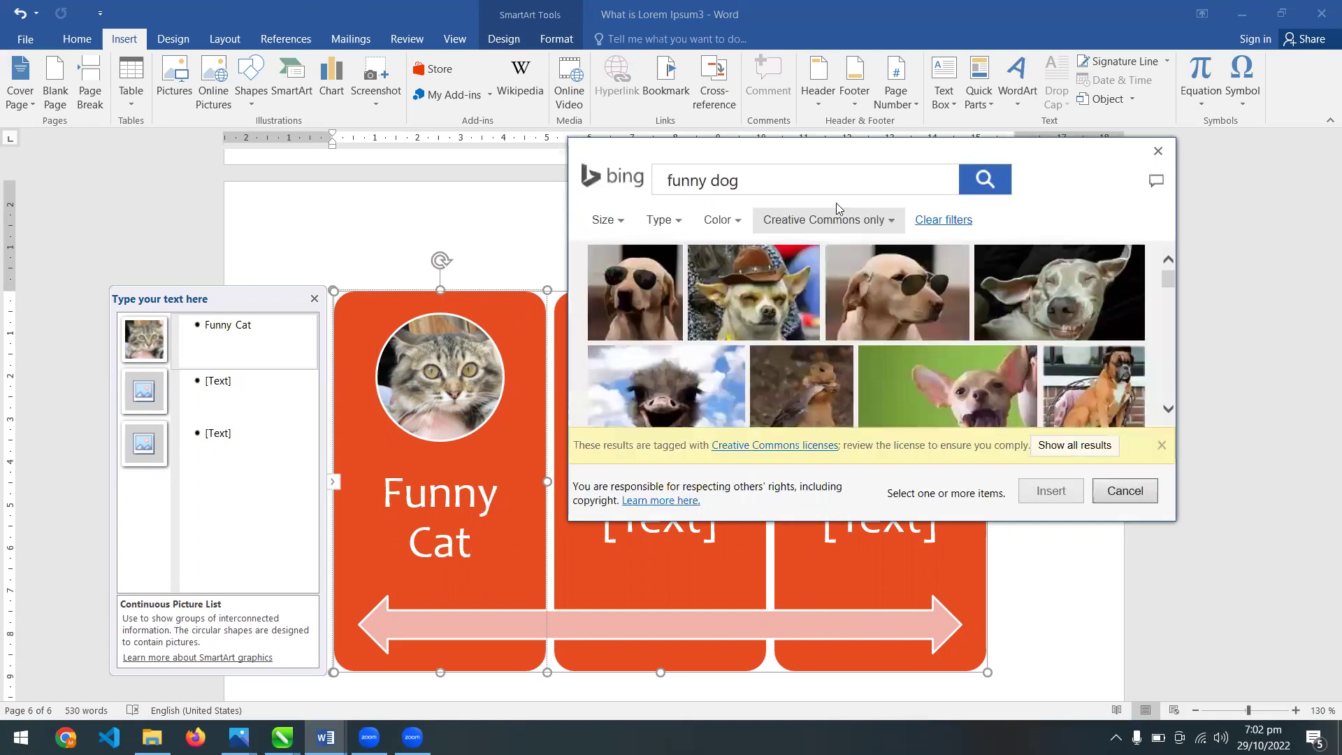
pyautogui.click(682, 313)
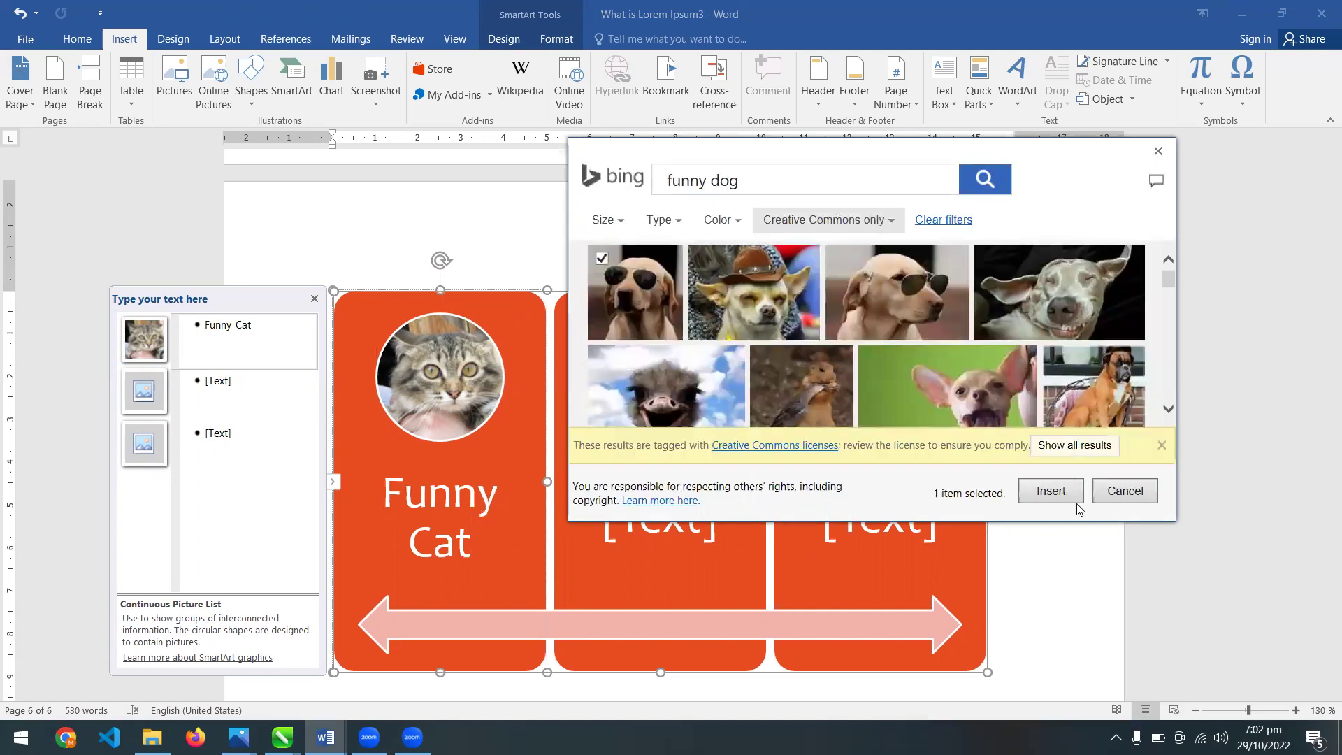
pyautogui.click(1051, 492)
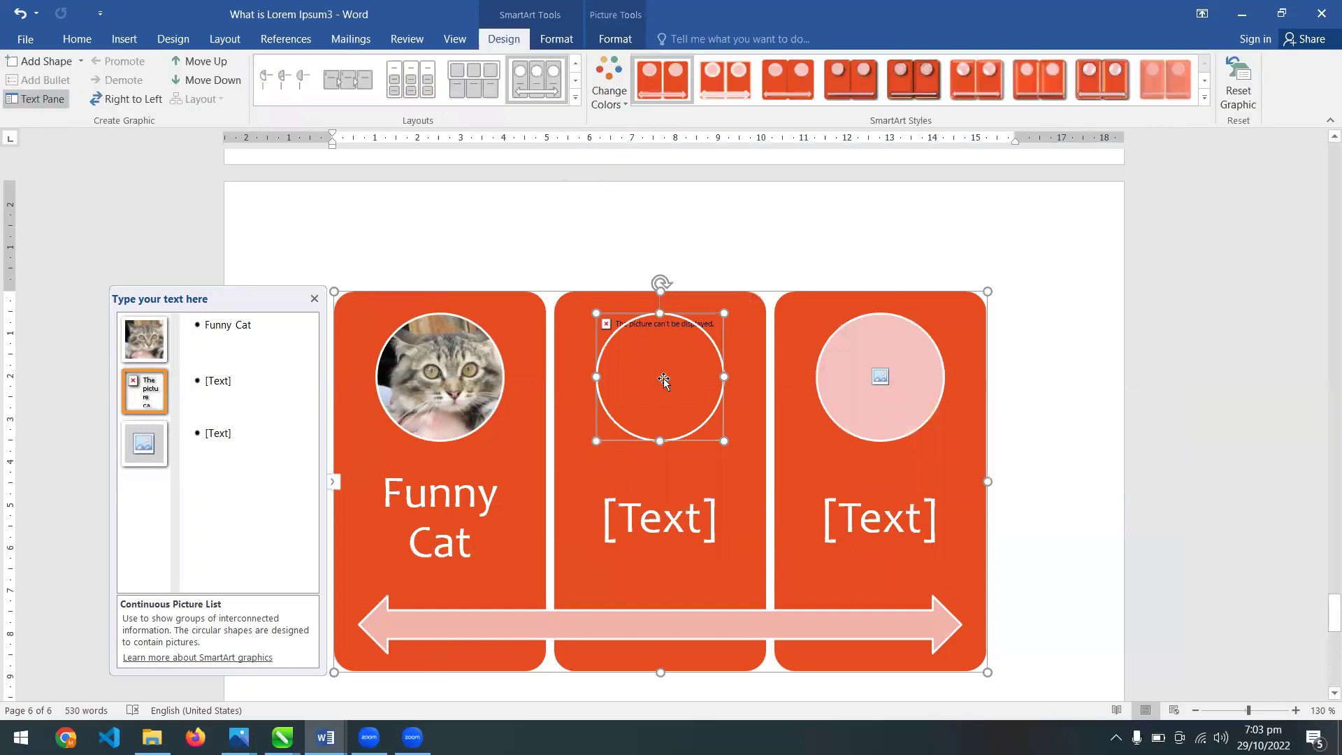
pyautogui.hotkey('ctrl', 'z')
# Try to fill the second picture placeholder with the white cat photo from a Bing search for "funny pic", then undo it
pyautogui.click(661, 377)
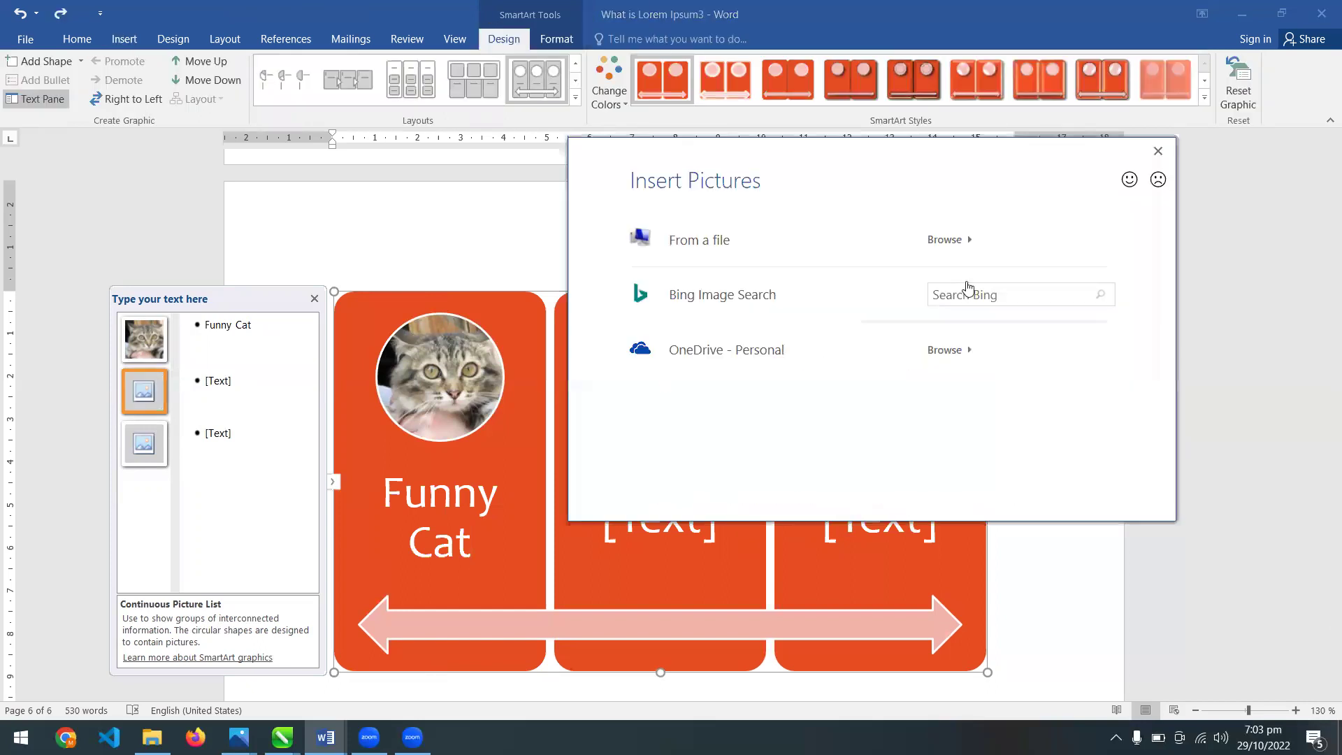
pyautogui.click(980, 298)
pyautogui.write('fu')
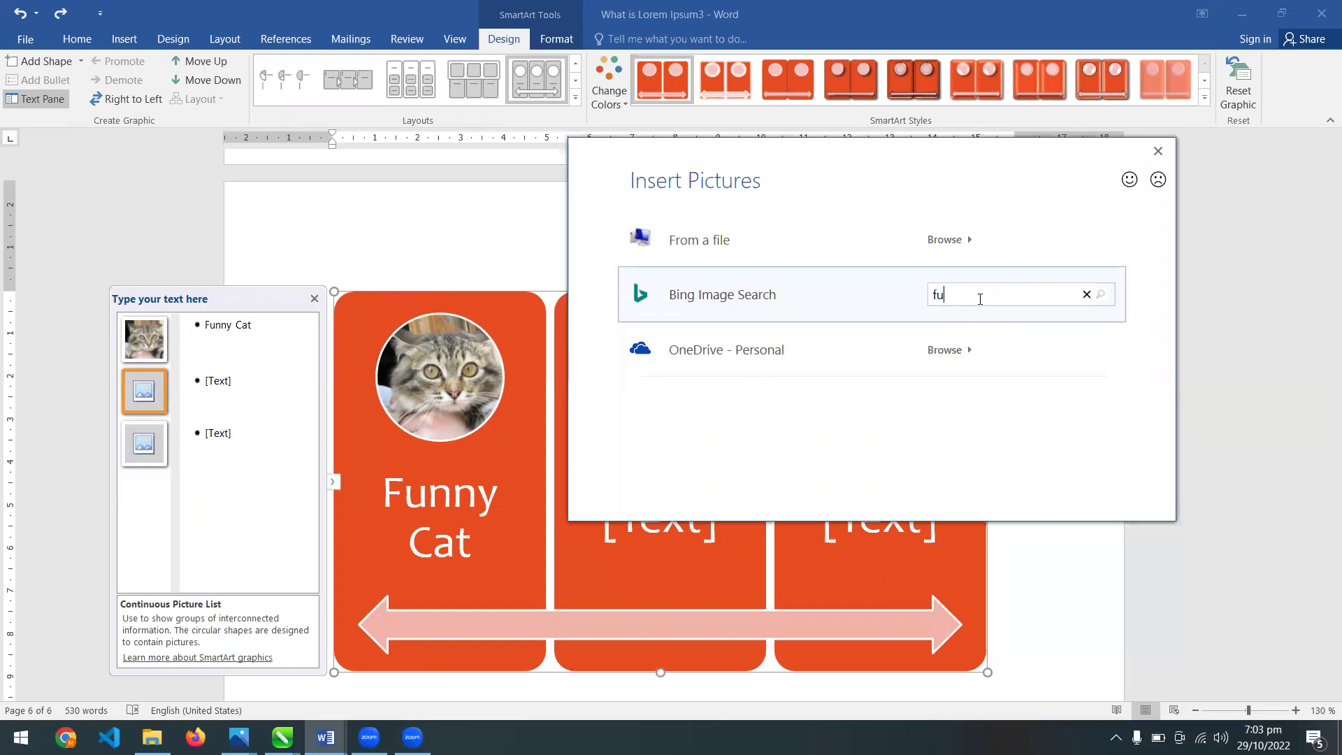
pyautogui.write('nny pic')
pyautogui.press('Return')
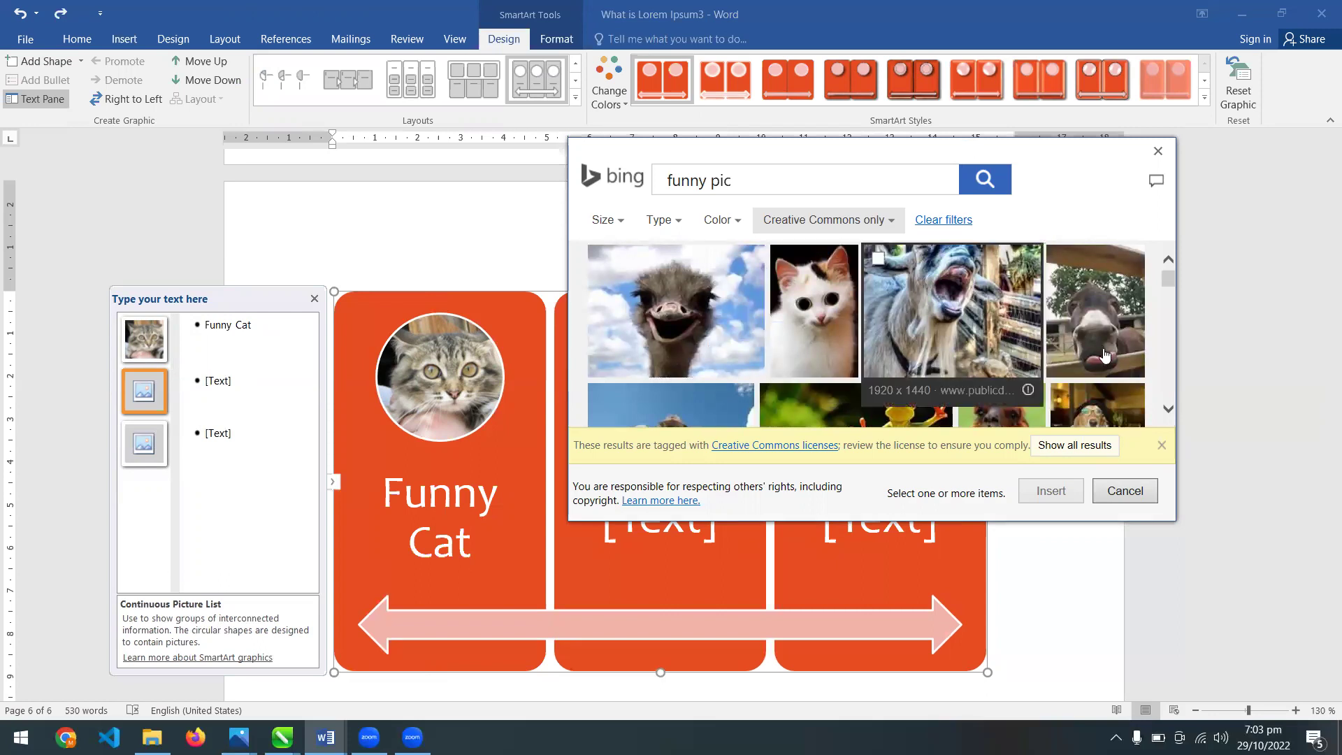
pyautogui.click(818, 333)
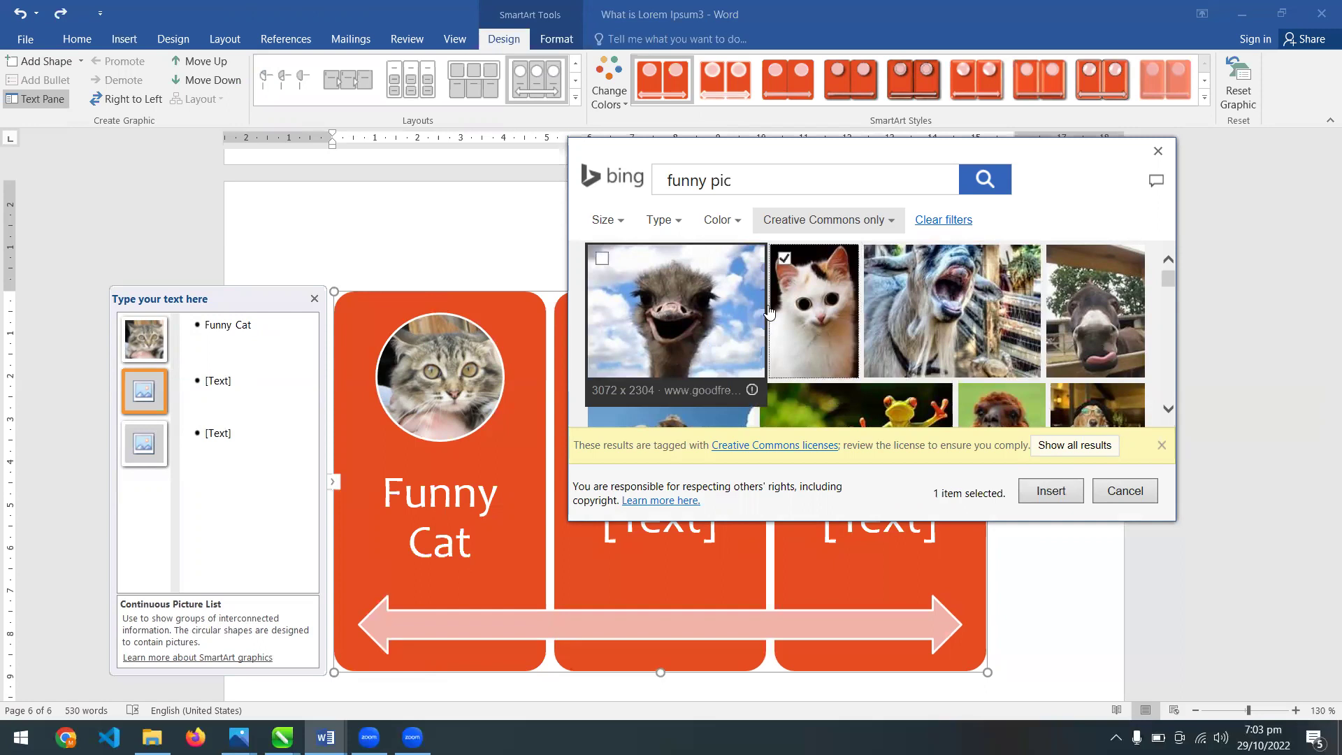
pyautogui.click(1059, 500)
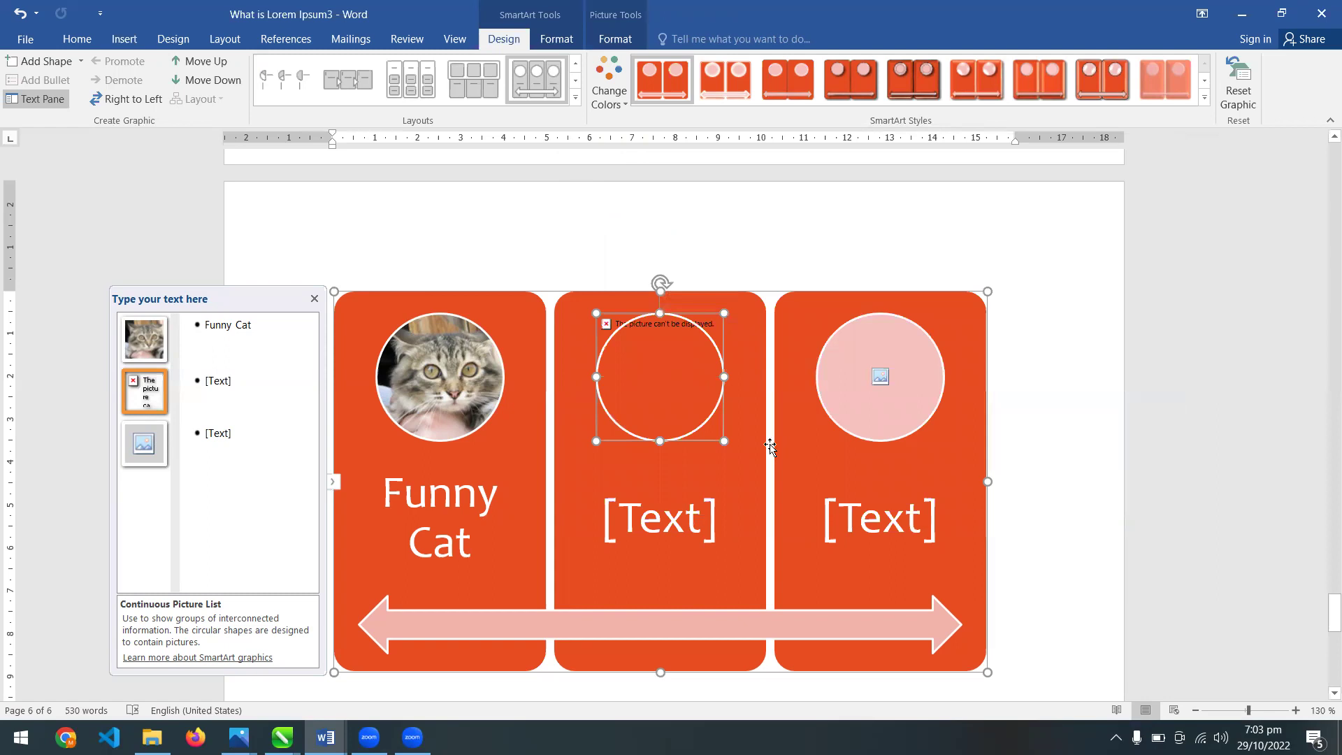
pyautogui.hotkey('ctrl', 'z')
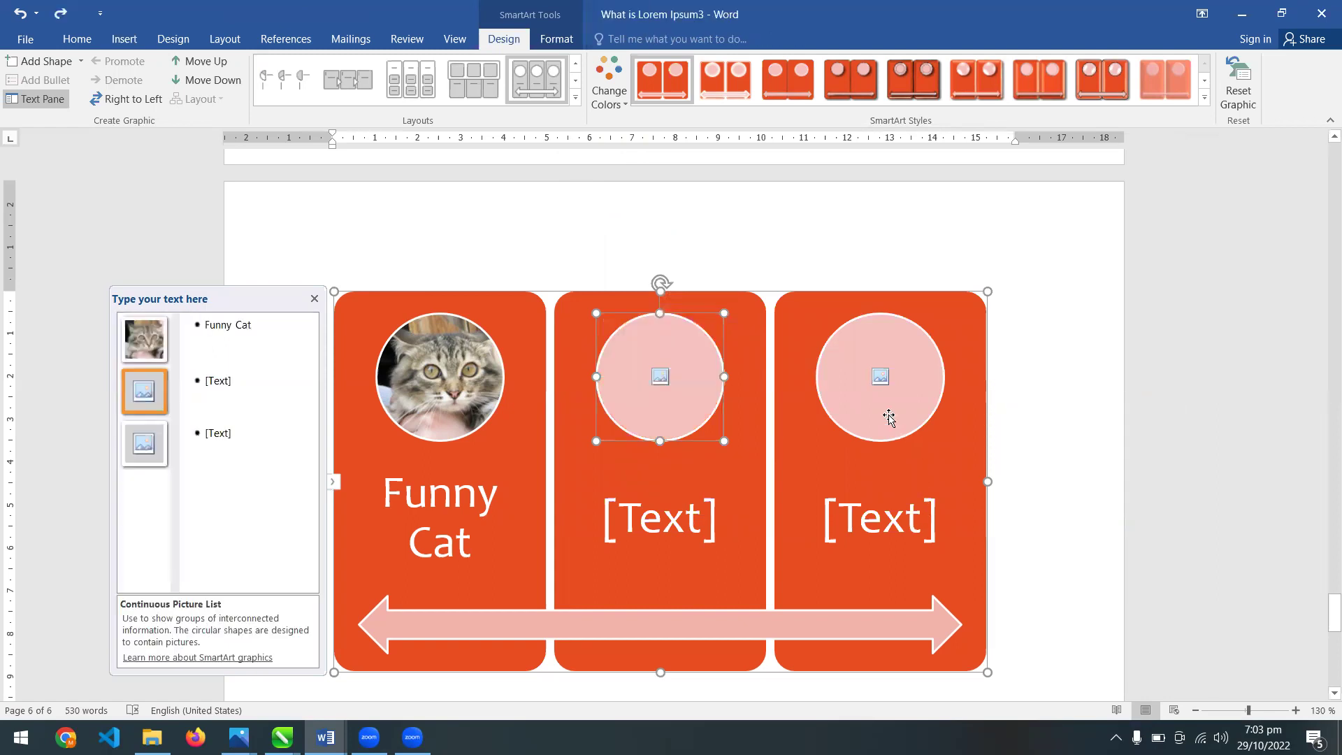
# Search Bing images for "funny dogs" and insert the pug photo into the third SmartArt picture placeholder
pyautogui.click(880, 378)
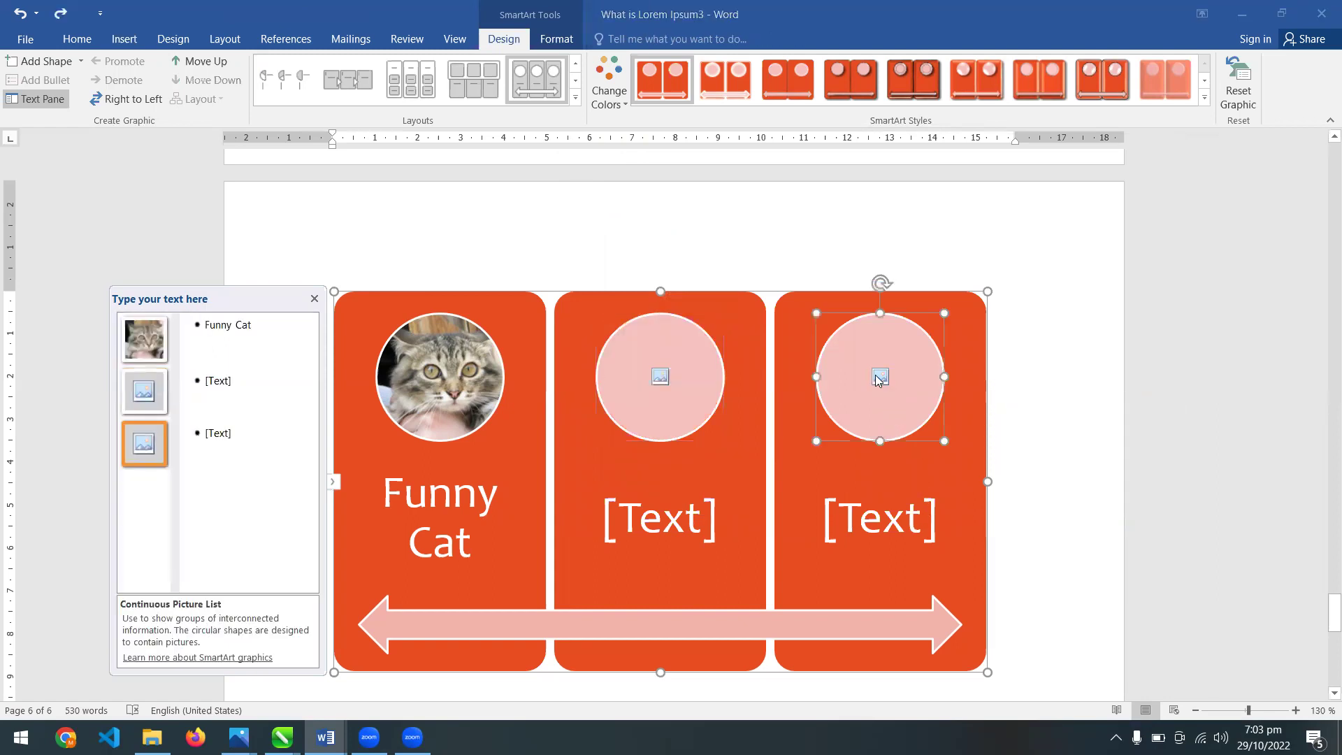
pyautogui.click(961, 292)
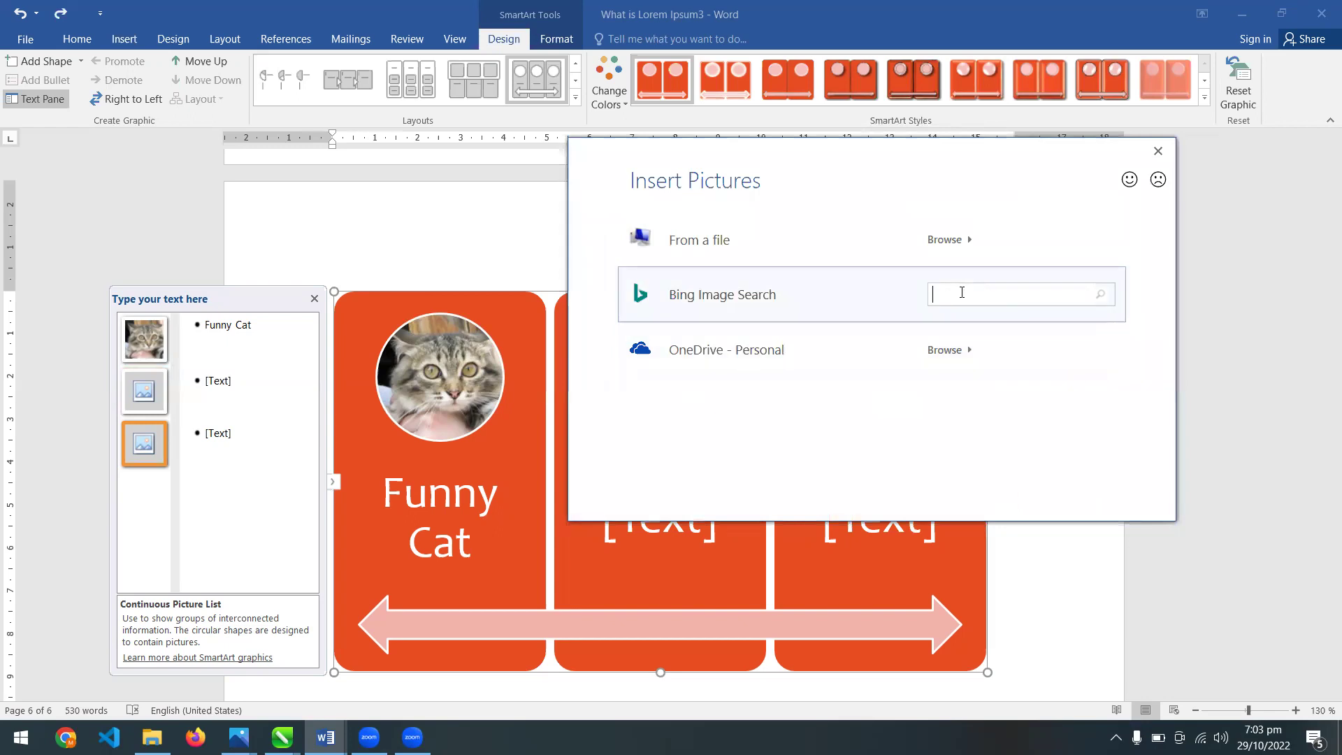
pyautogui.write('funny dogs')
pyautogui.press('Return')
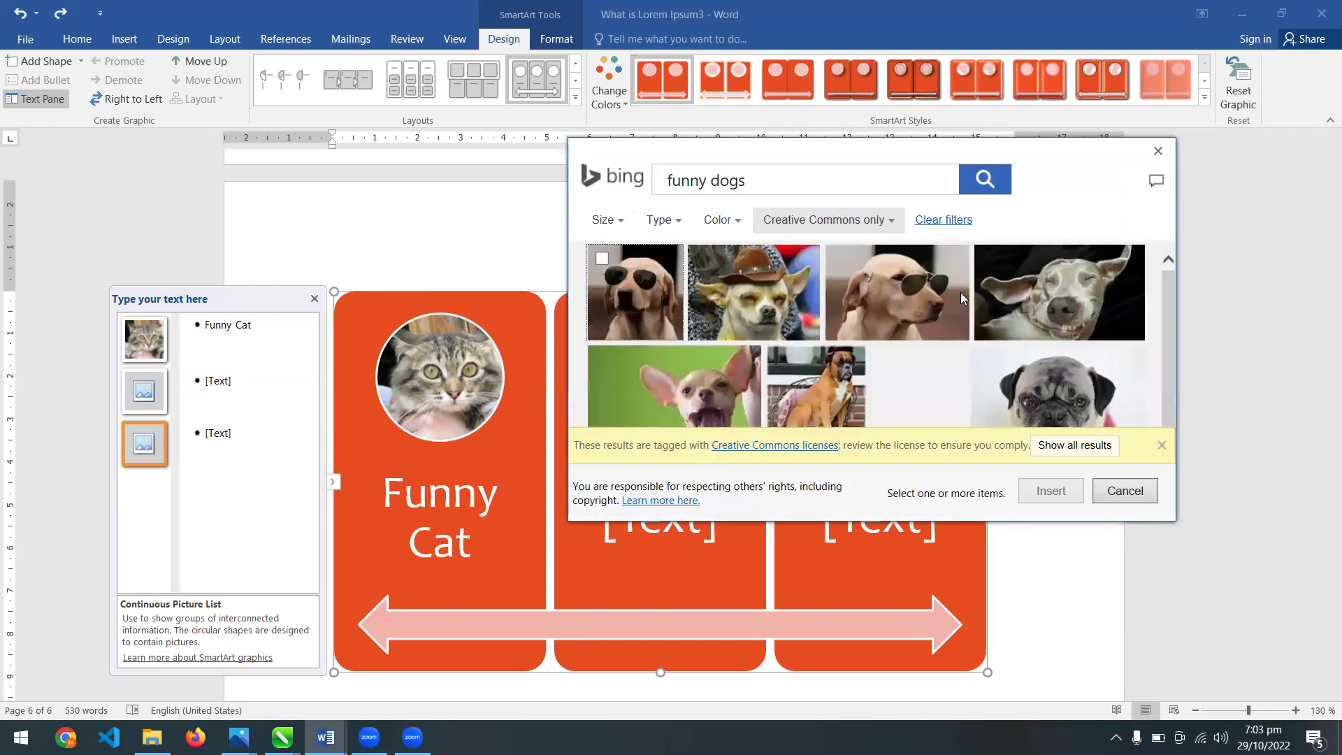
pyautogui.click(1040, 360)
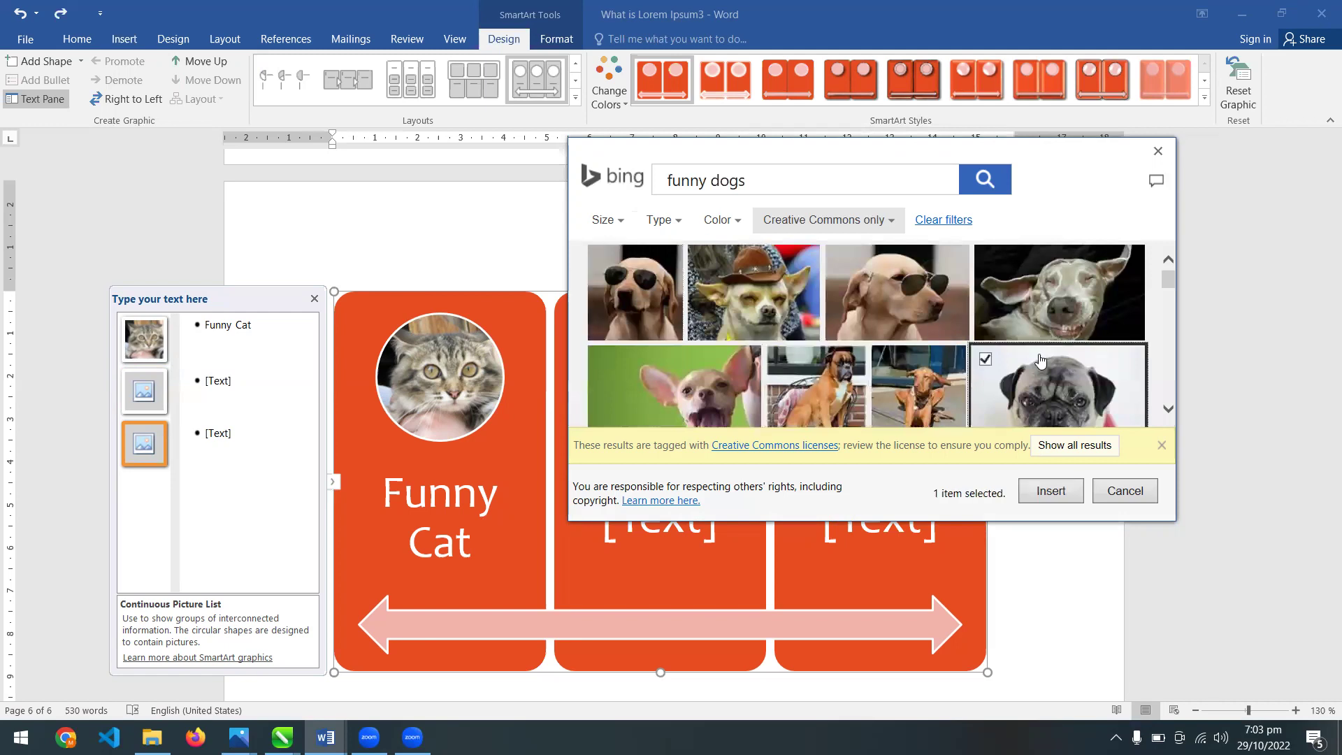
pyautogui.click(1048, 490)
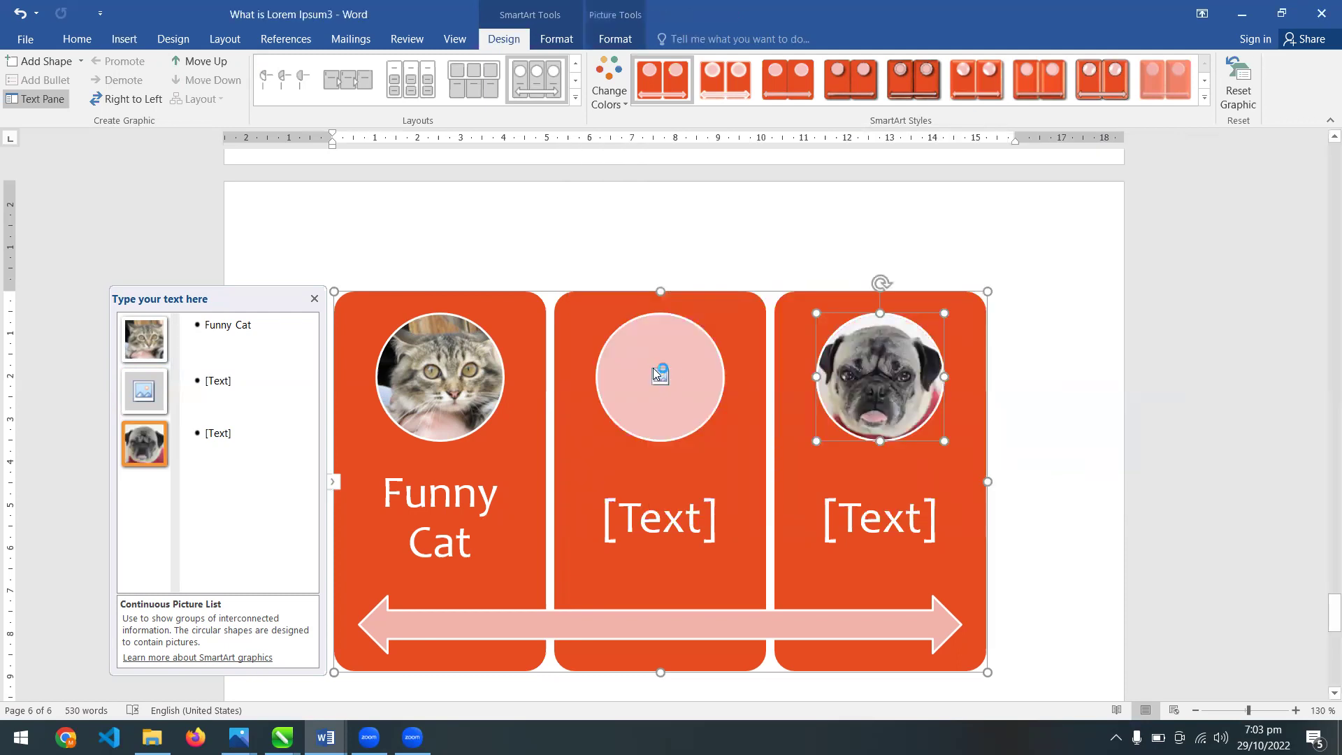
# Search Bing images for "funny hat" and insert the chihuahua in a brown hat into the second picture placeholder
pyautogui.click(658, 375)
pyautogui.click(1016, 292)
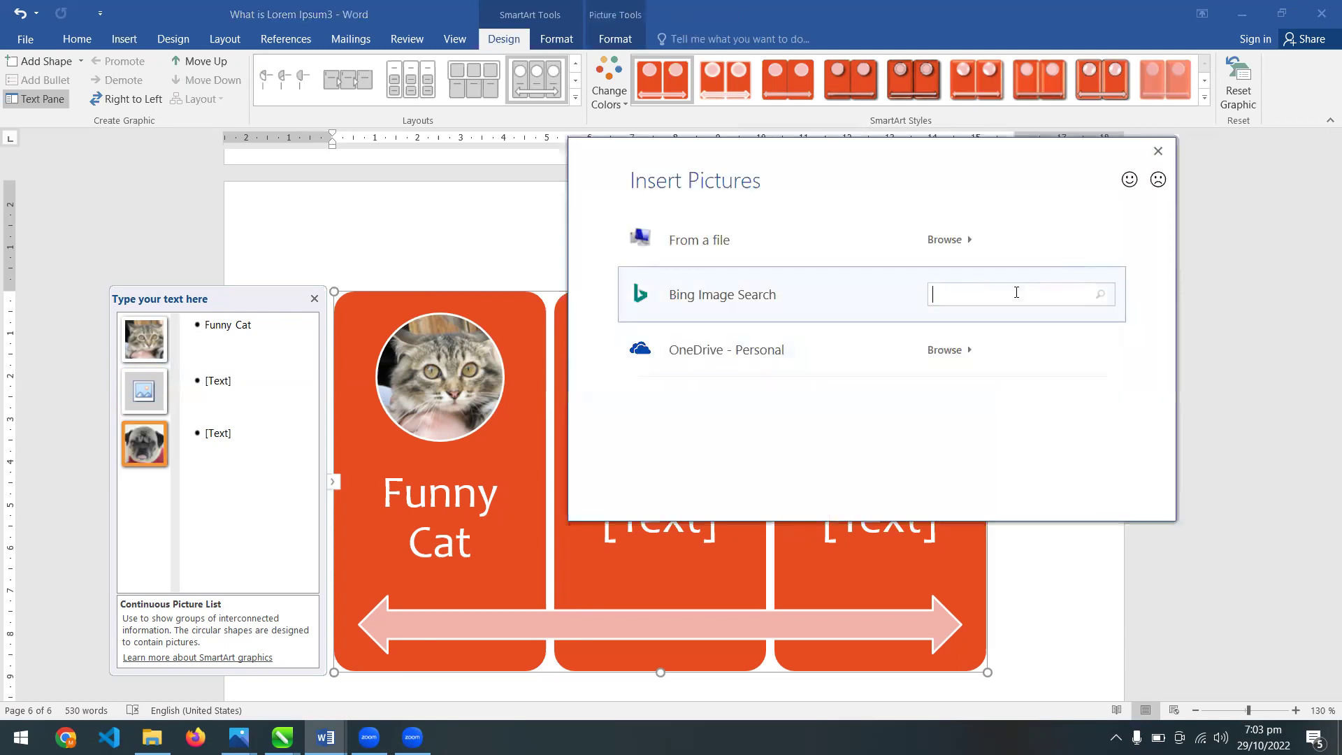
pyautogui.write('funny hat')
pyautogui.press('Return')
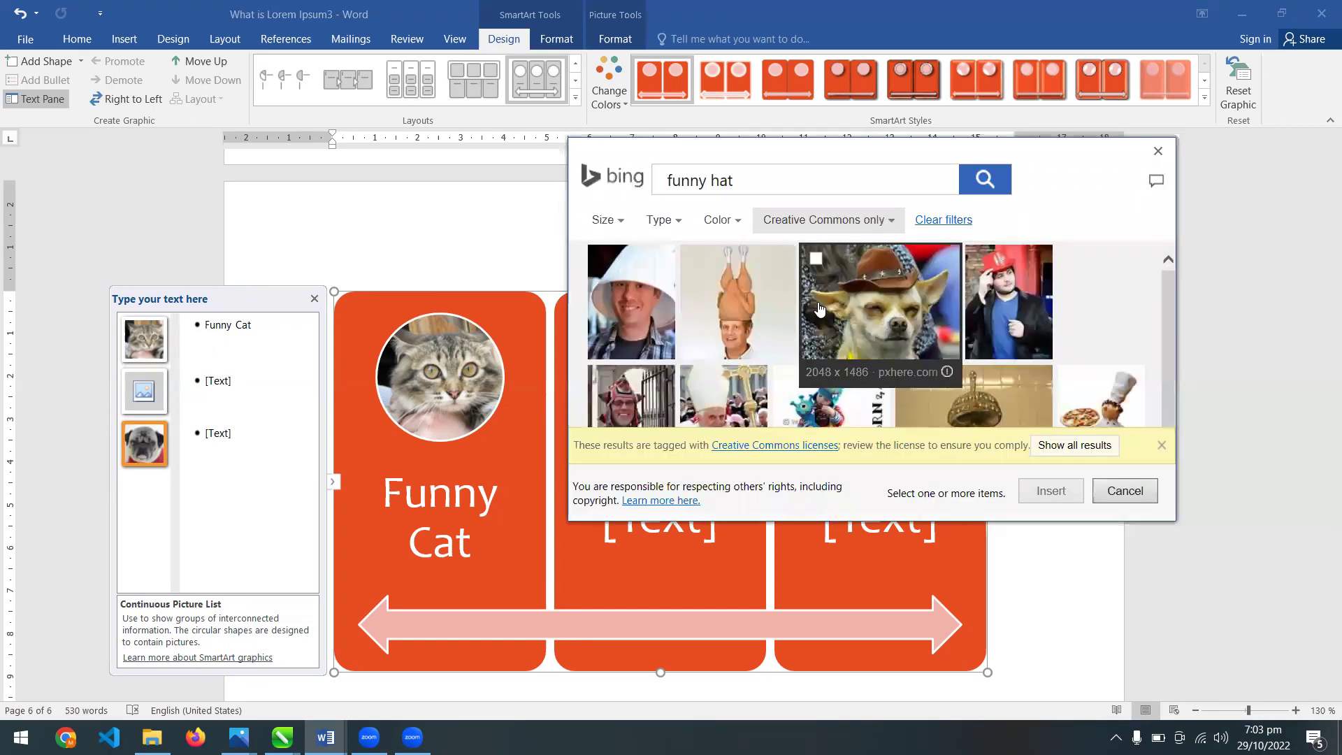
pyautogui.click(819, 309)
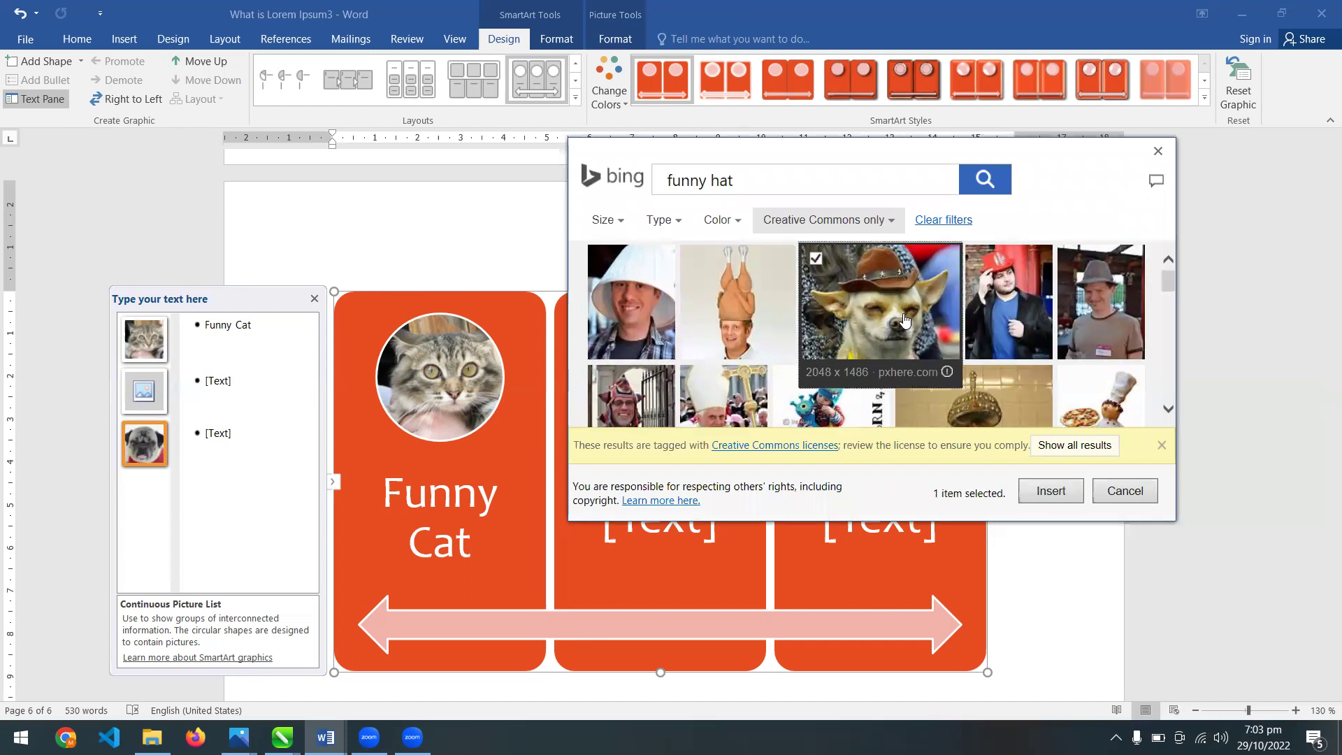
pyautogui.click(1047, 492)
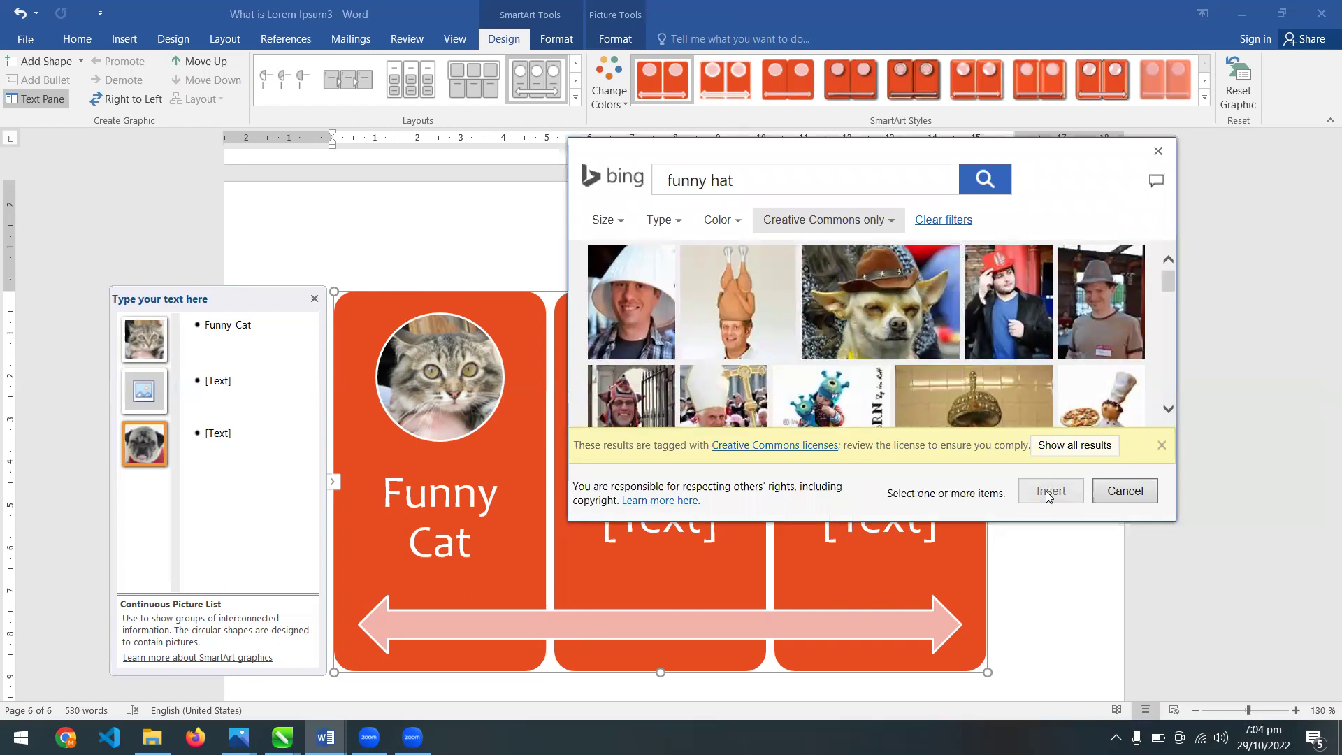
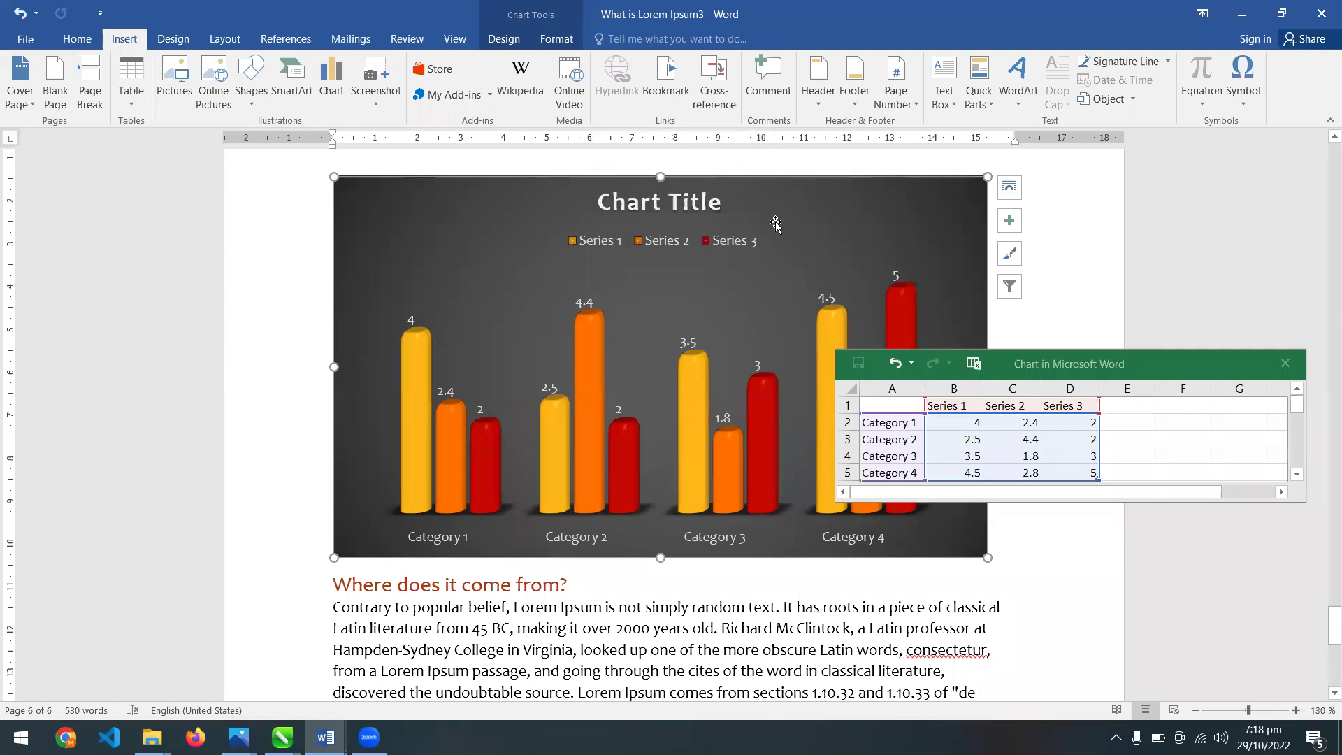
# Close the chart's data sheet and insert a screen clipping of the running woman on the desktop wallpaper below the chart
pyautogui.click(1306, 370)
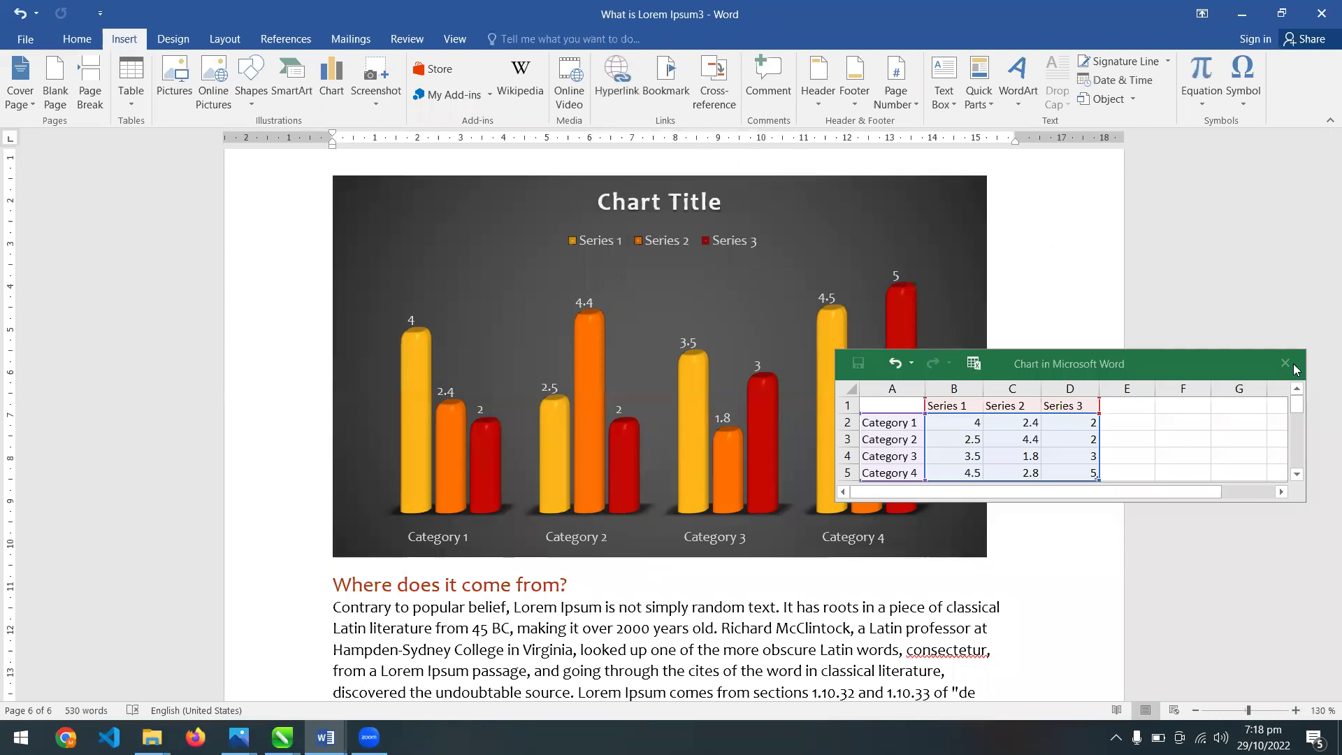
pyautogui.click(374, 105)
pyautogui.click(401, 128)
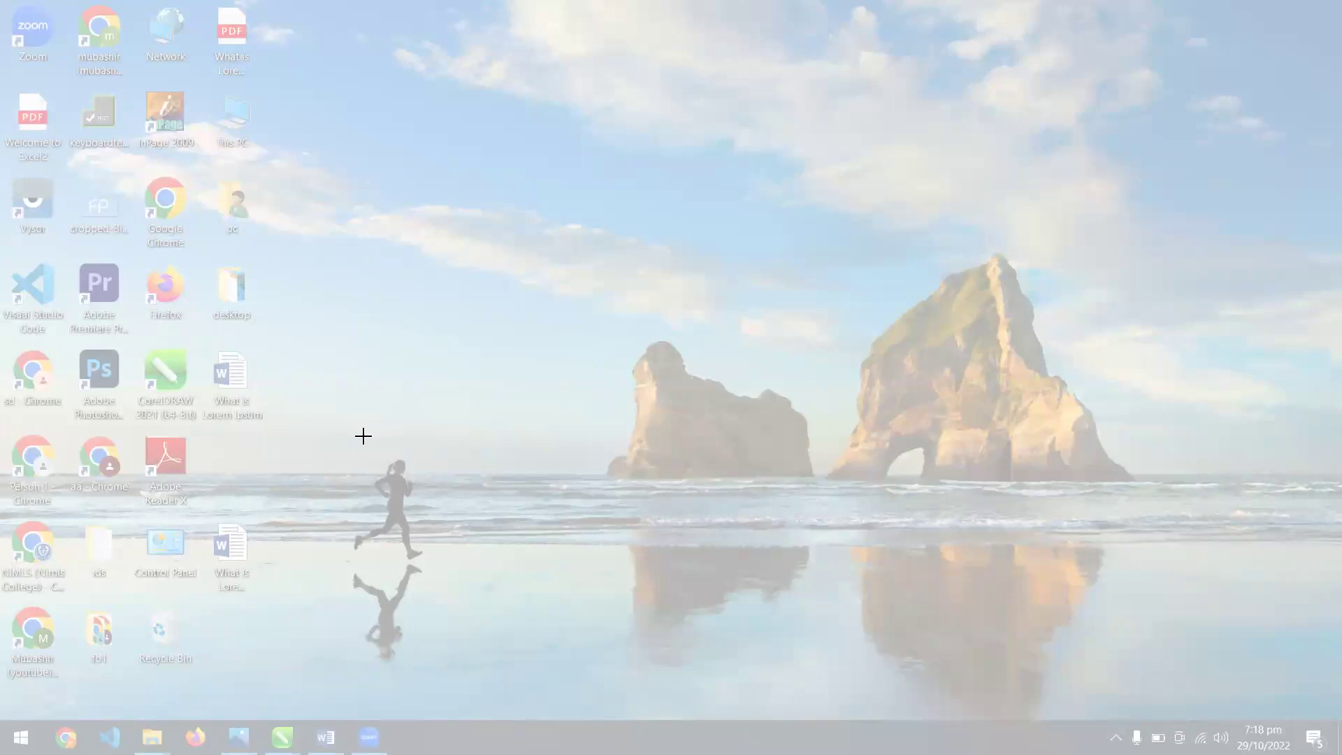
pyautogui.moveTo(331, 443); pyautogui.dragTo(452, 578)
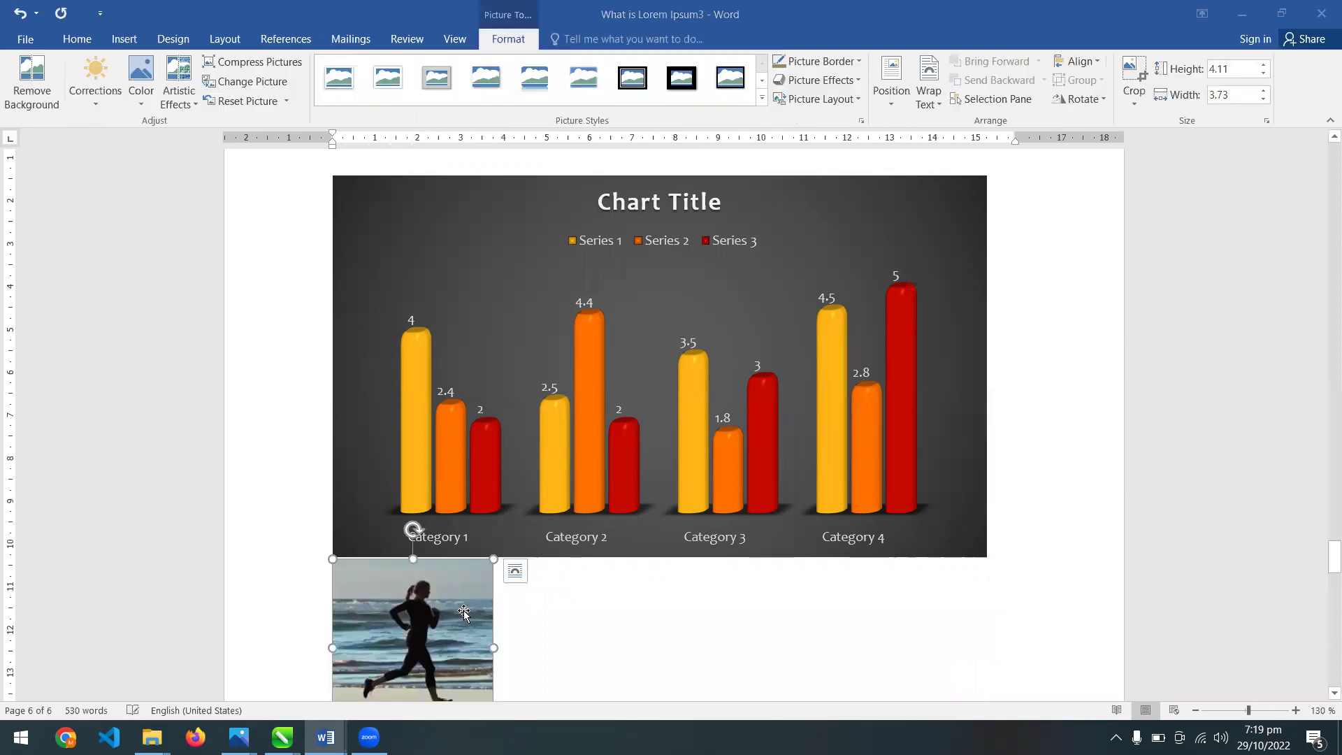
# Give the runner picture square text wrapping, place it beside the first paragraph under "Where does it come from?" and enlarge it to about 5.42 high by 4.92 wide
pyautogui.moveTo(1333, 549)
pyautogui.mouseDown()
pyautogui.moveTo(1332, 580)
pyautogui.moveTo(1332, 567)
pyautogui.mouseUp()
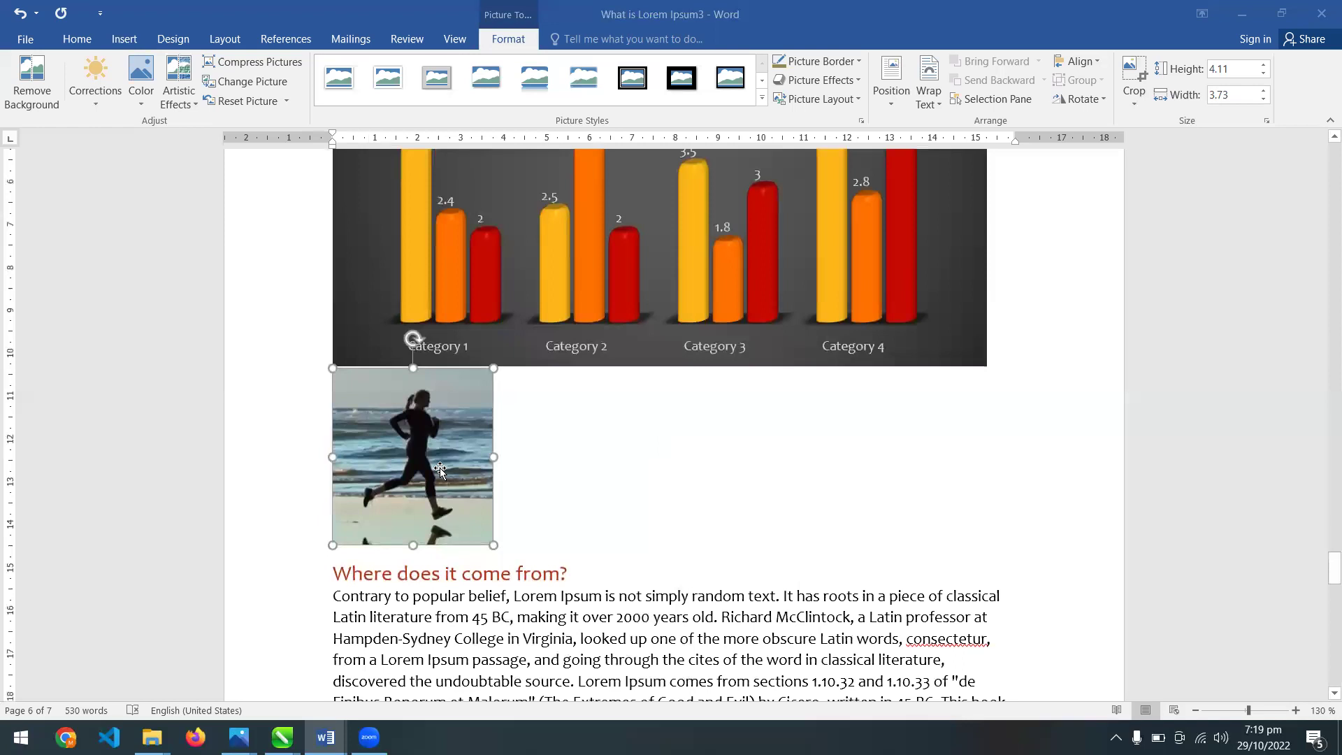
pyautogui.click(516, 375)
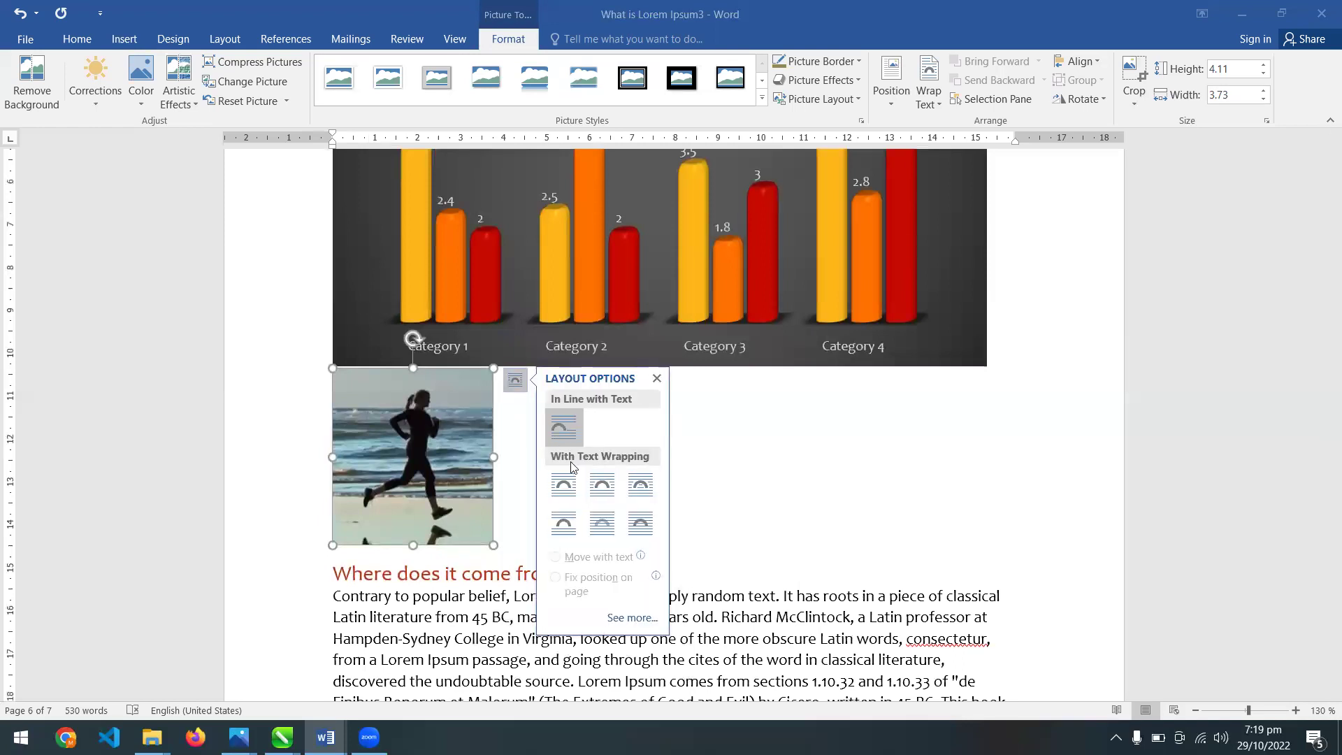
pyautogui.click(559, 484)
pyautogui.moveTo(431, 418); pyautogui.dragTo(427, 520)
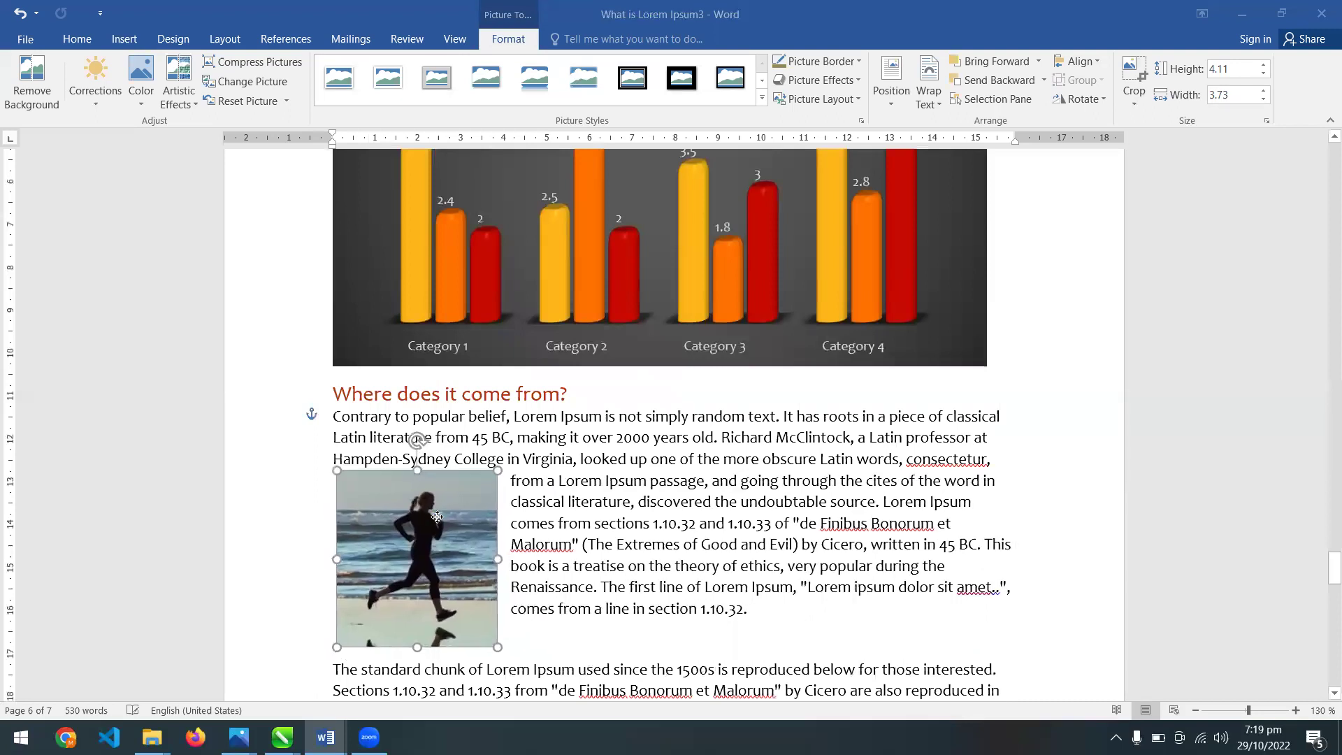
pyautogui.moveTo(499, 473); pyautogui.dragTo(523, 413)
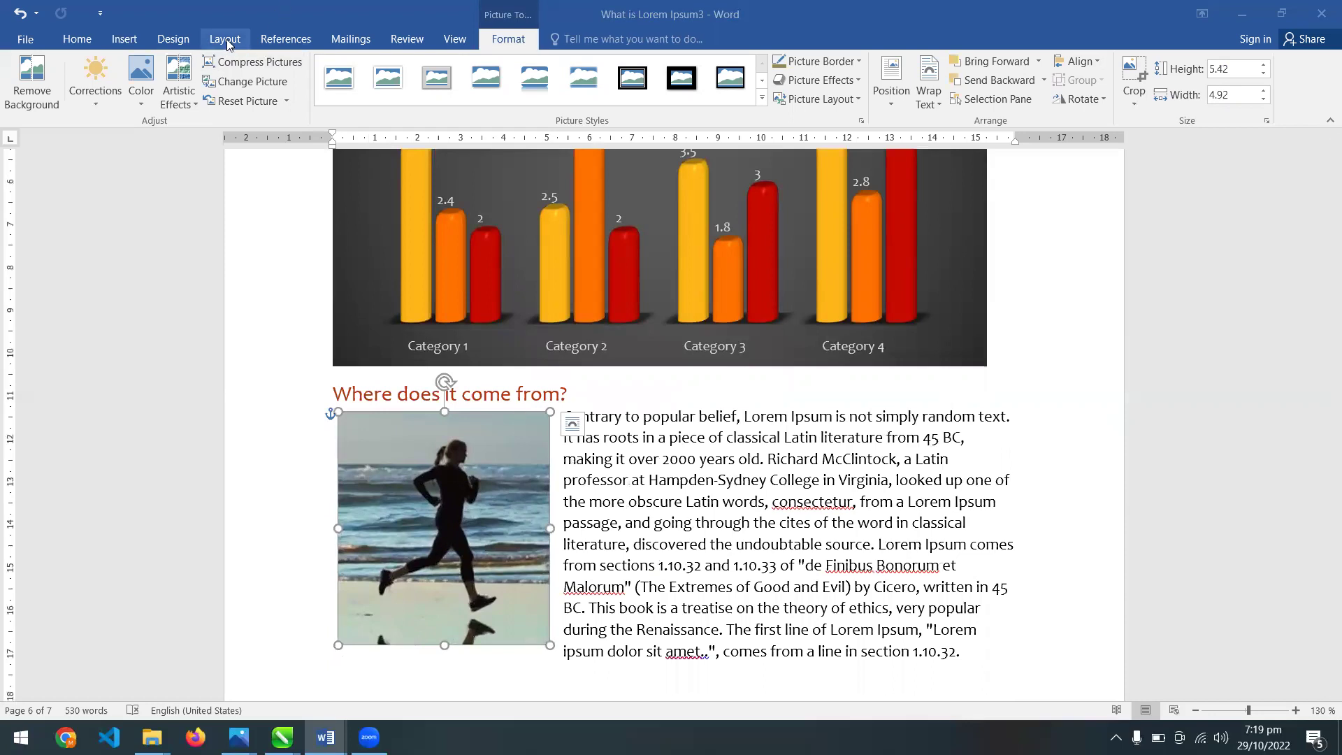
pyautogui.click(124, 39)
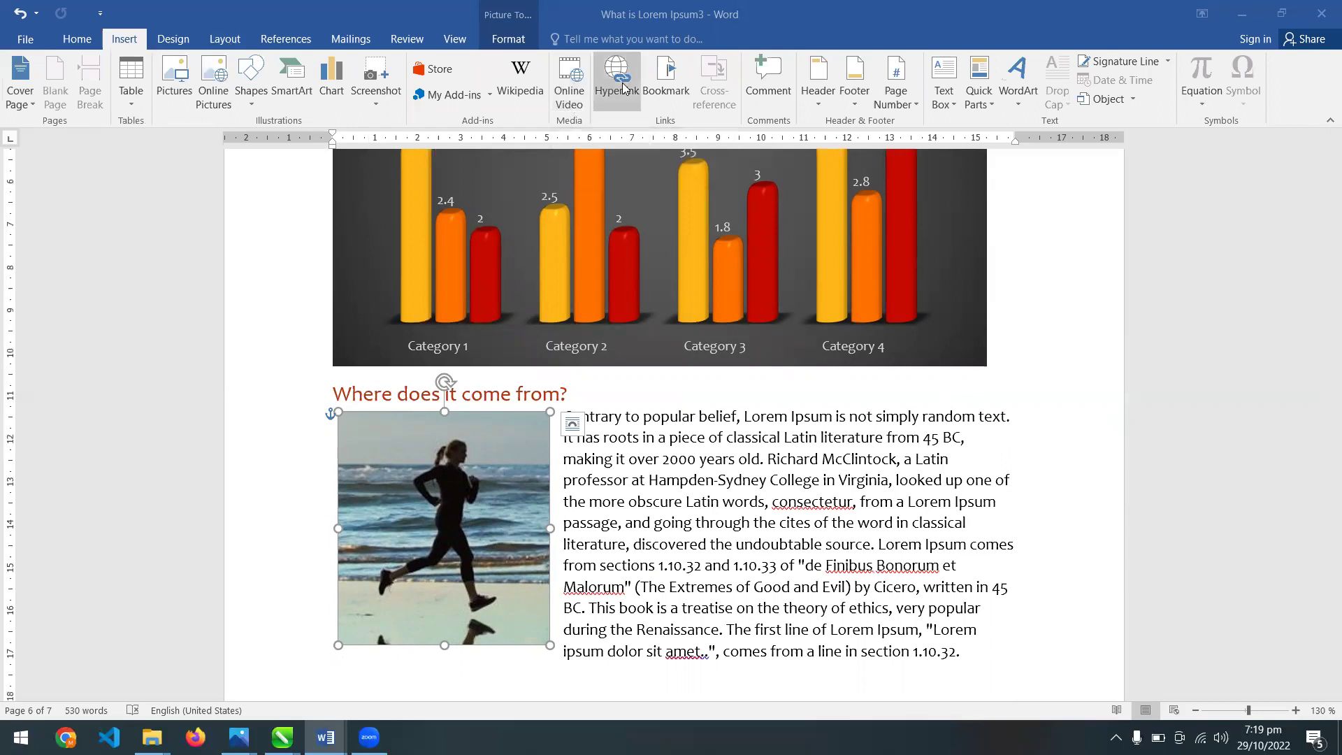
pyautogui.click(685, 463)
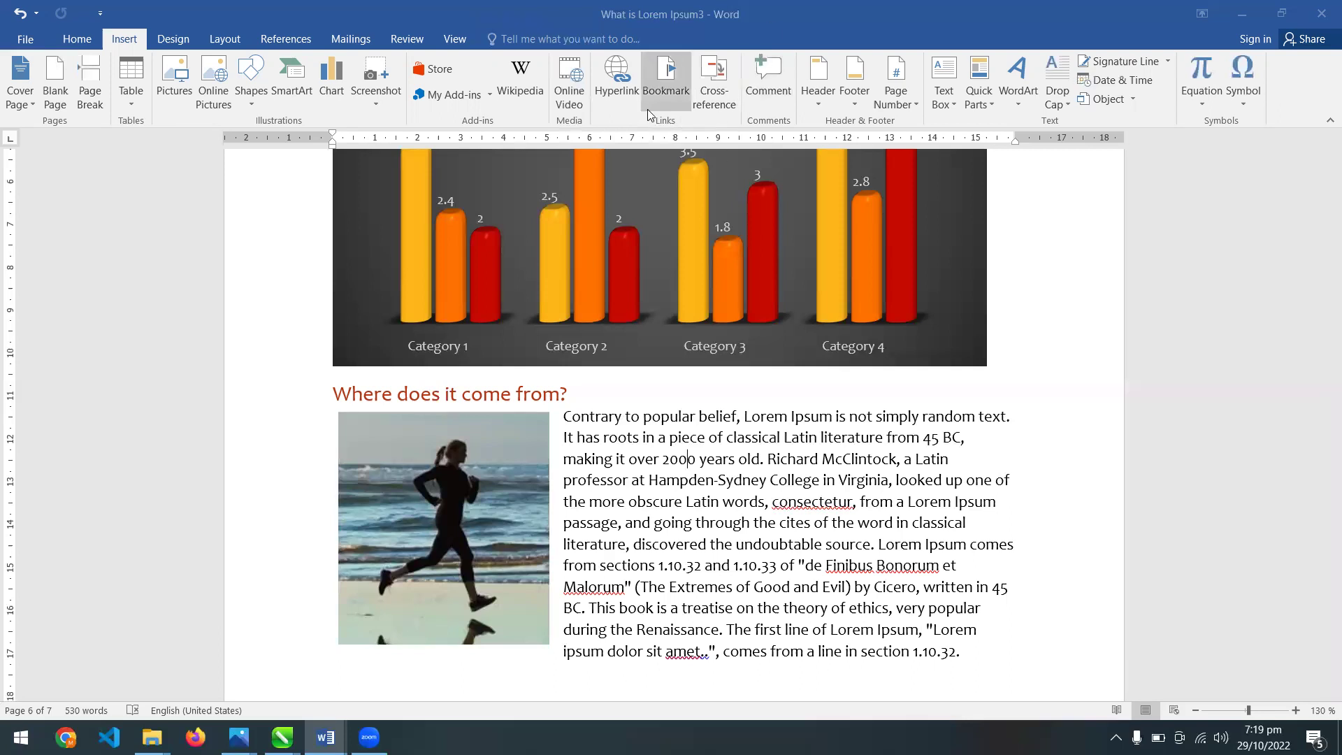
pyautogui.moveTo(1323, 572); pyautogui.dragTo(1312, 145)
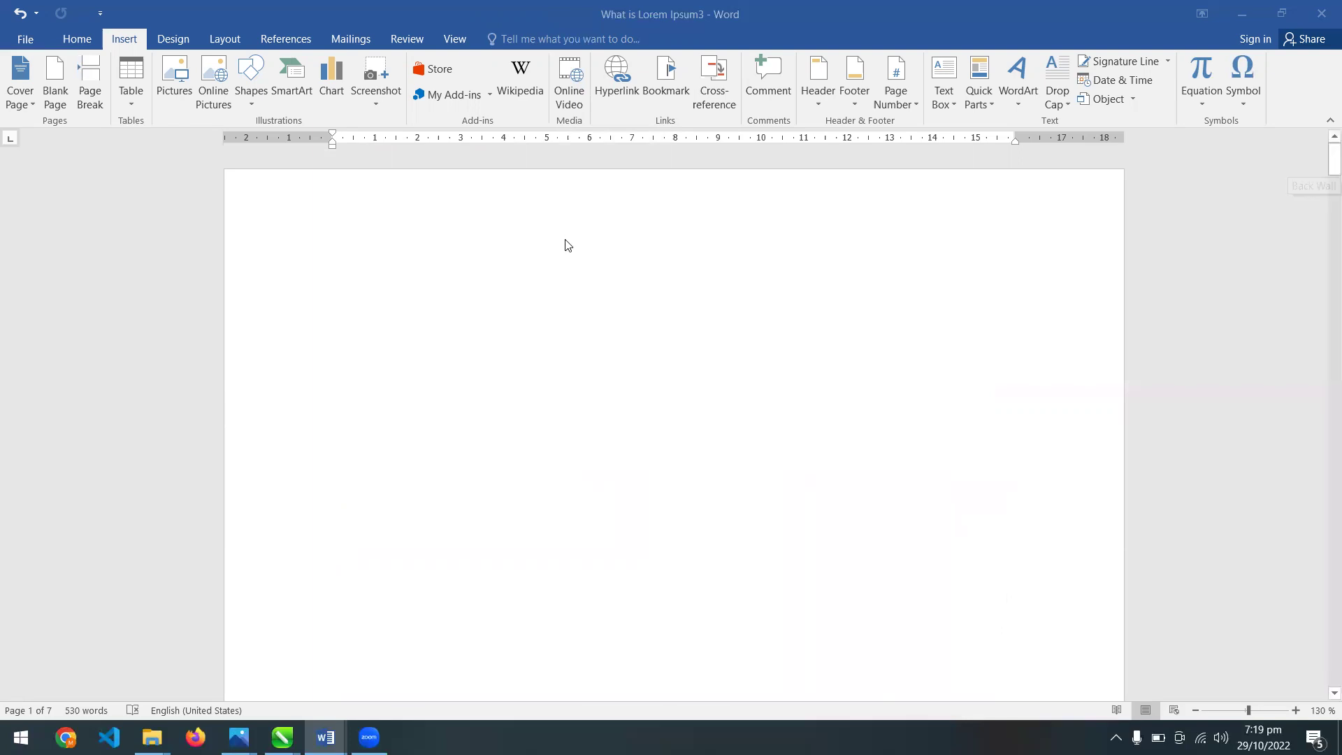
# Create a new document from the "Welcome to Word" template
pyautogui.click(31, 39)
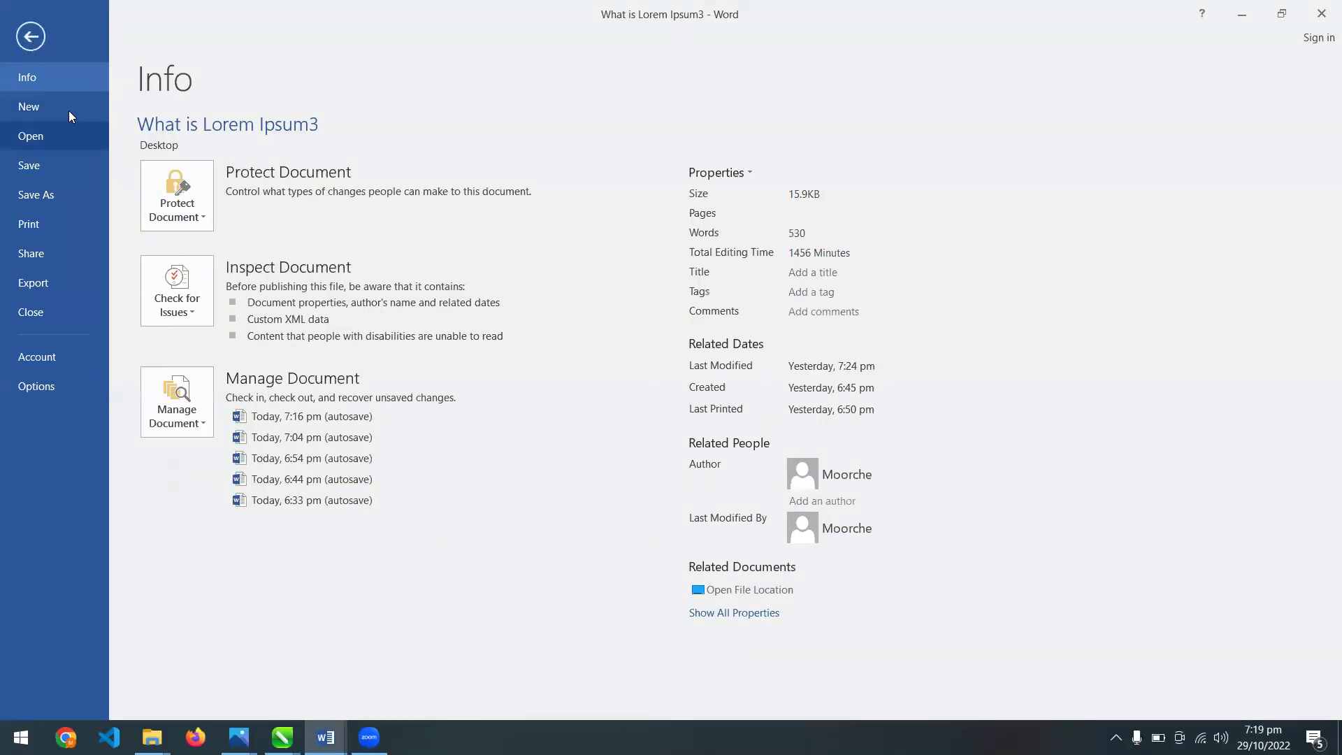
pyautogui.click(68, 112)
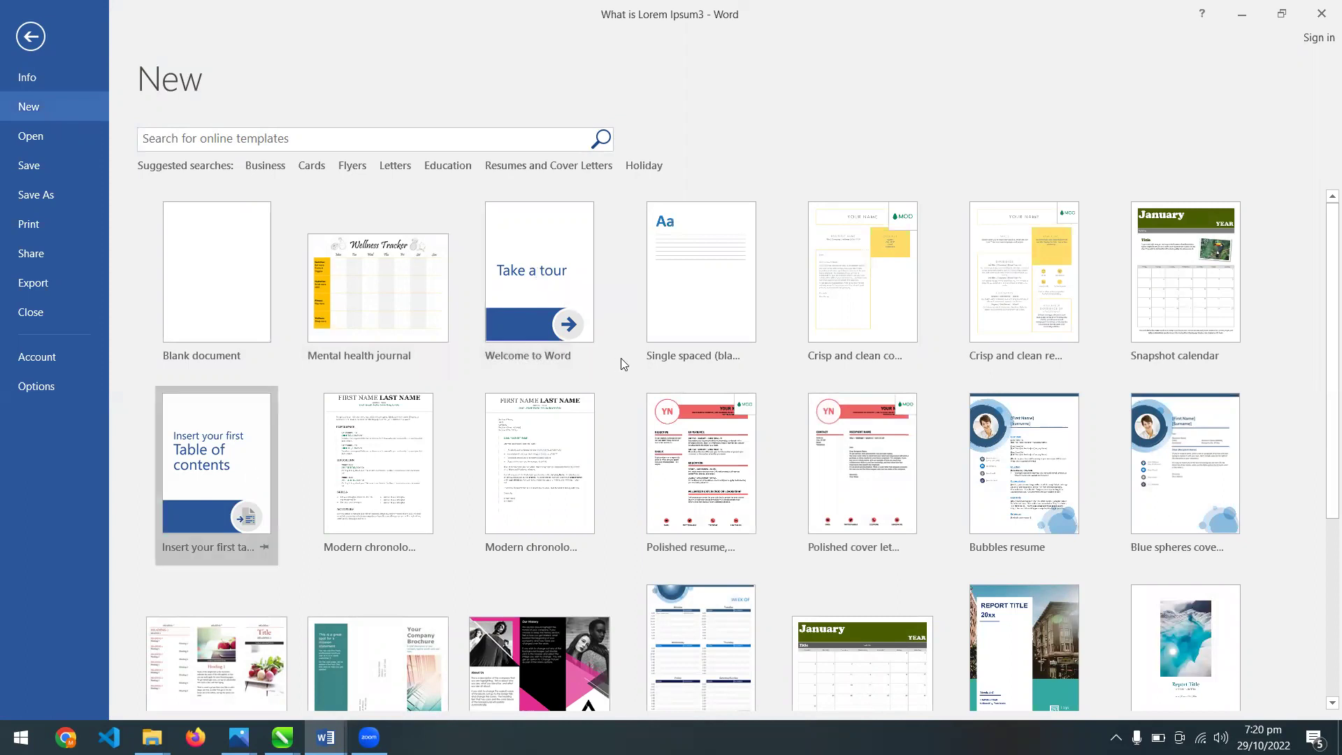
pyautogui.click(575, 292)
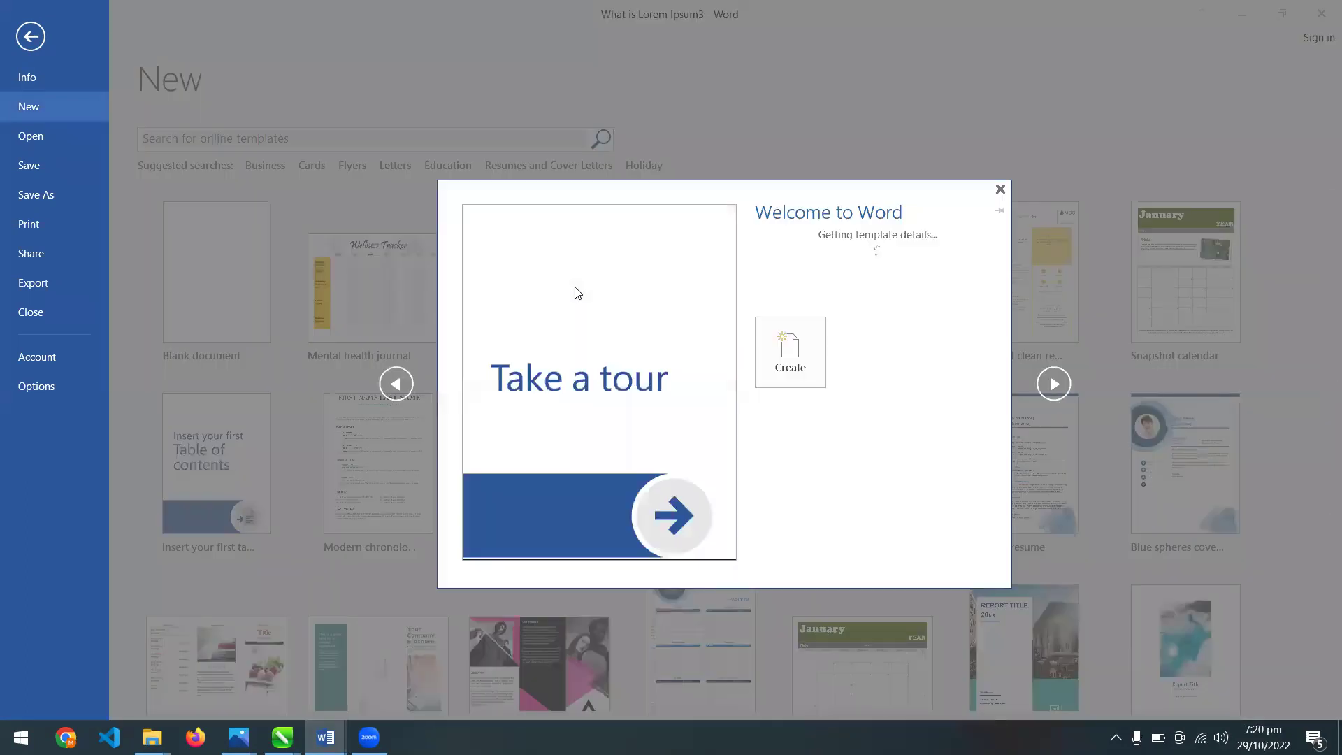
pyautogui.click(795, 439)
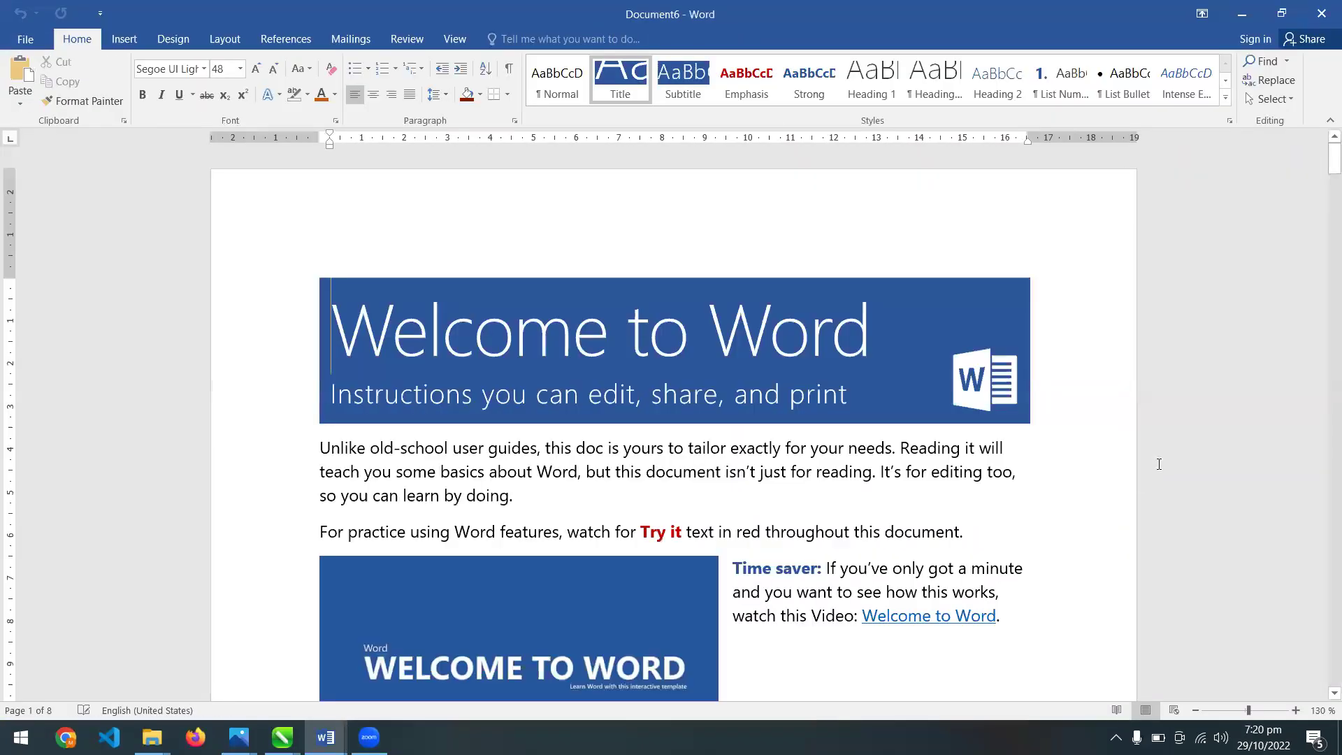
pyautogui.moveTo(1323, 166)
pyautogui.mouseDown()
pyautogui.moveTo(1323, 476)
pyautogui.moveTo(1308, 174)
pyautogui.mouseUp()
pyautogui.click(762, 416)
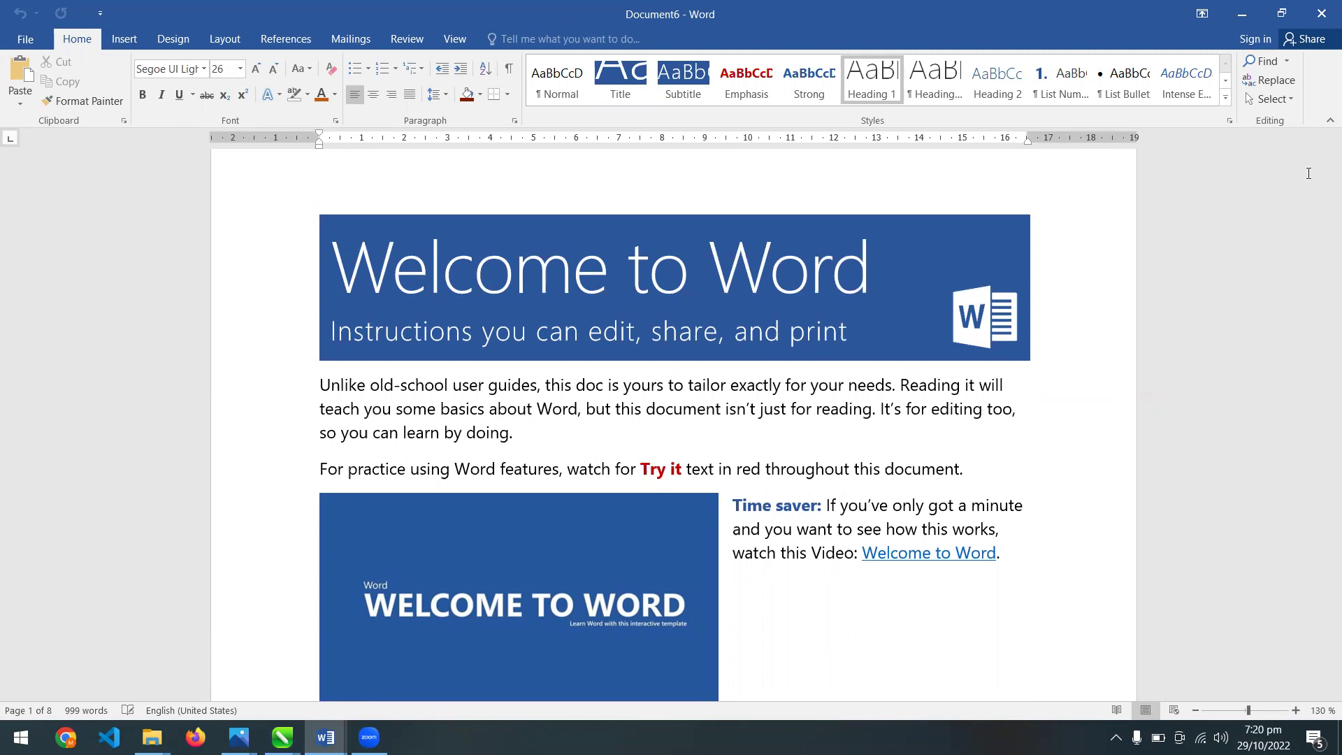
pyautogui.moveTo(1334, 162); pyautogui.dragTo(1334, 189)
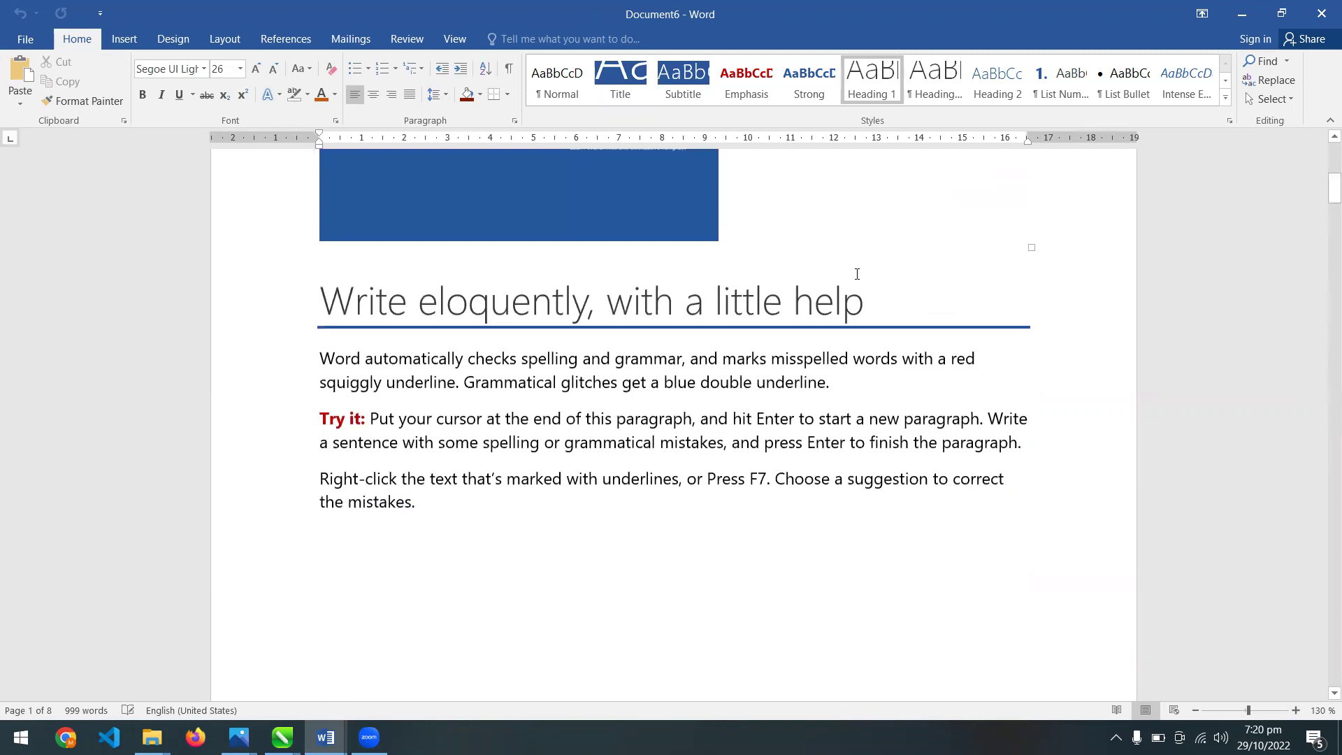
# Save the document as "Welcome to Word" in a new Desktop folder named "word"
pyautogui.hotkey('ctrl', 's')
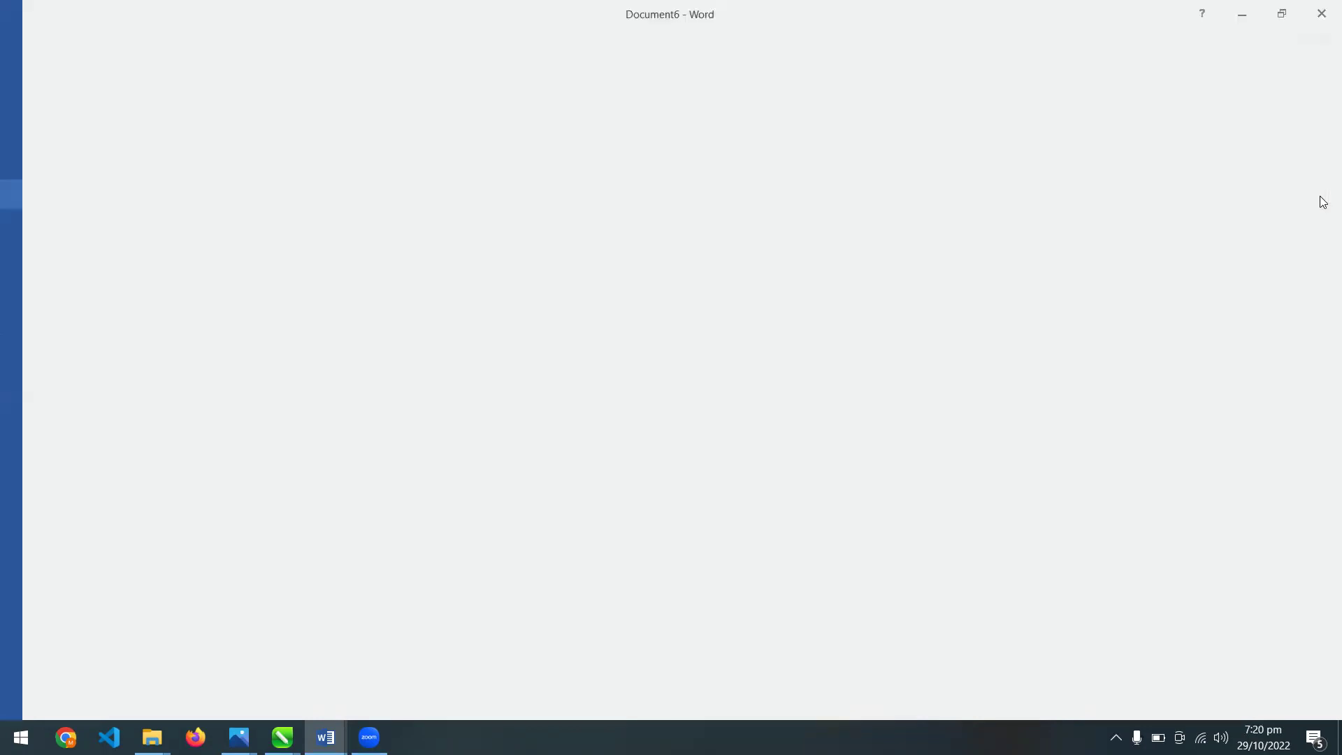
pyautogui.click(454, 173)
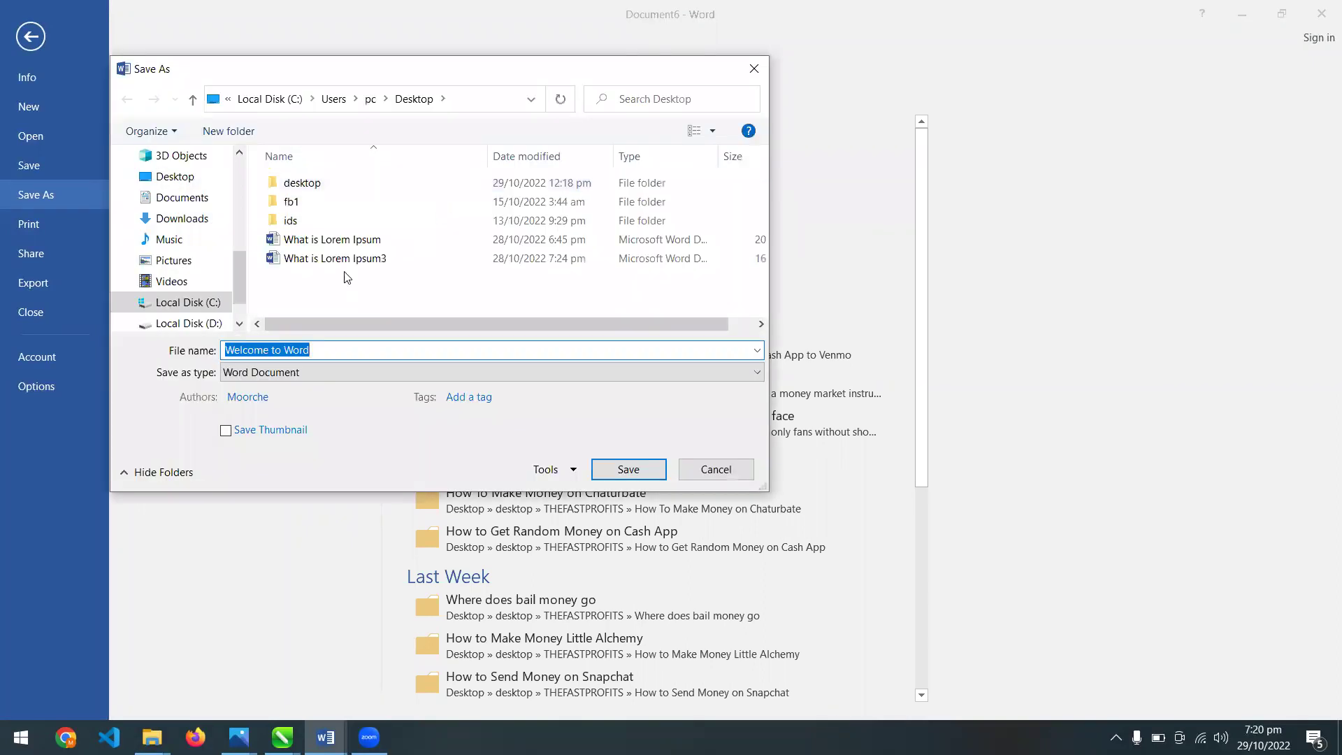
pyautogui.click(253, 140)
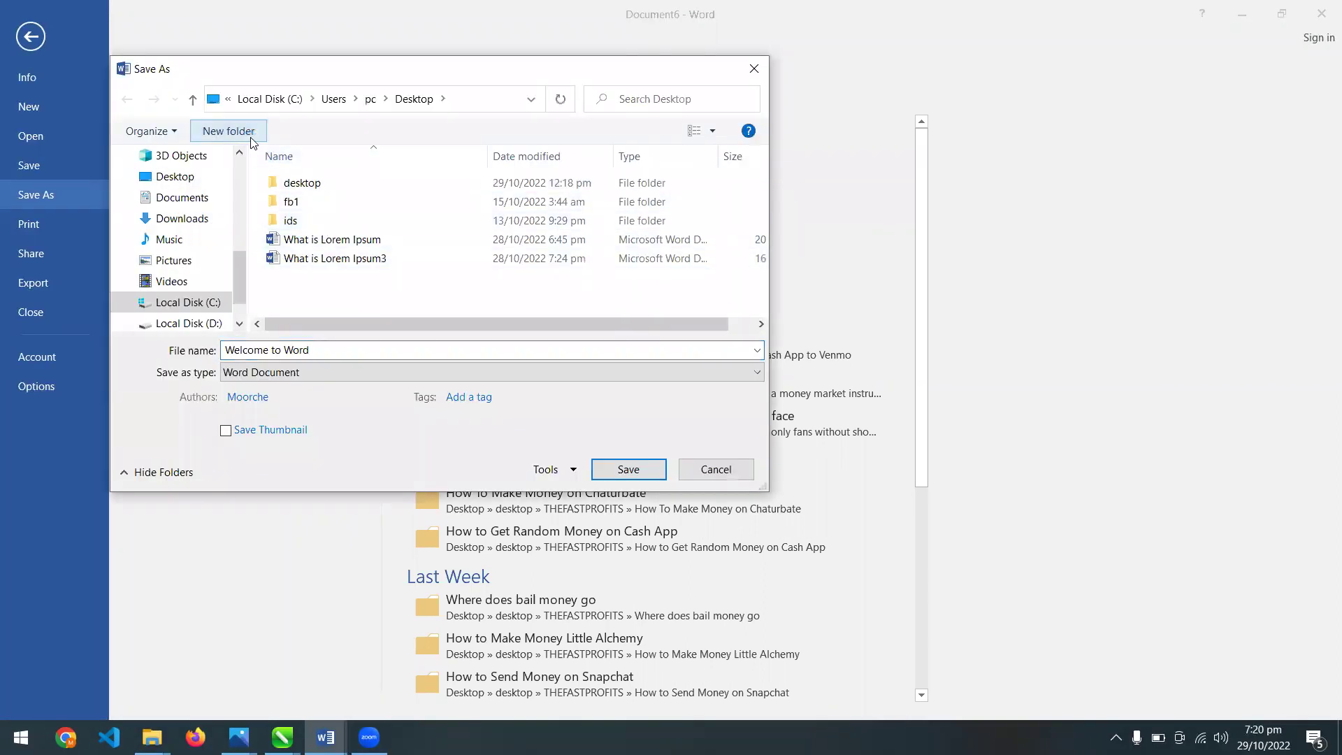
pyautogui.write('word')
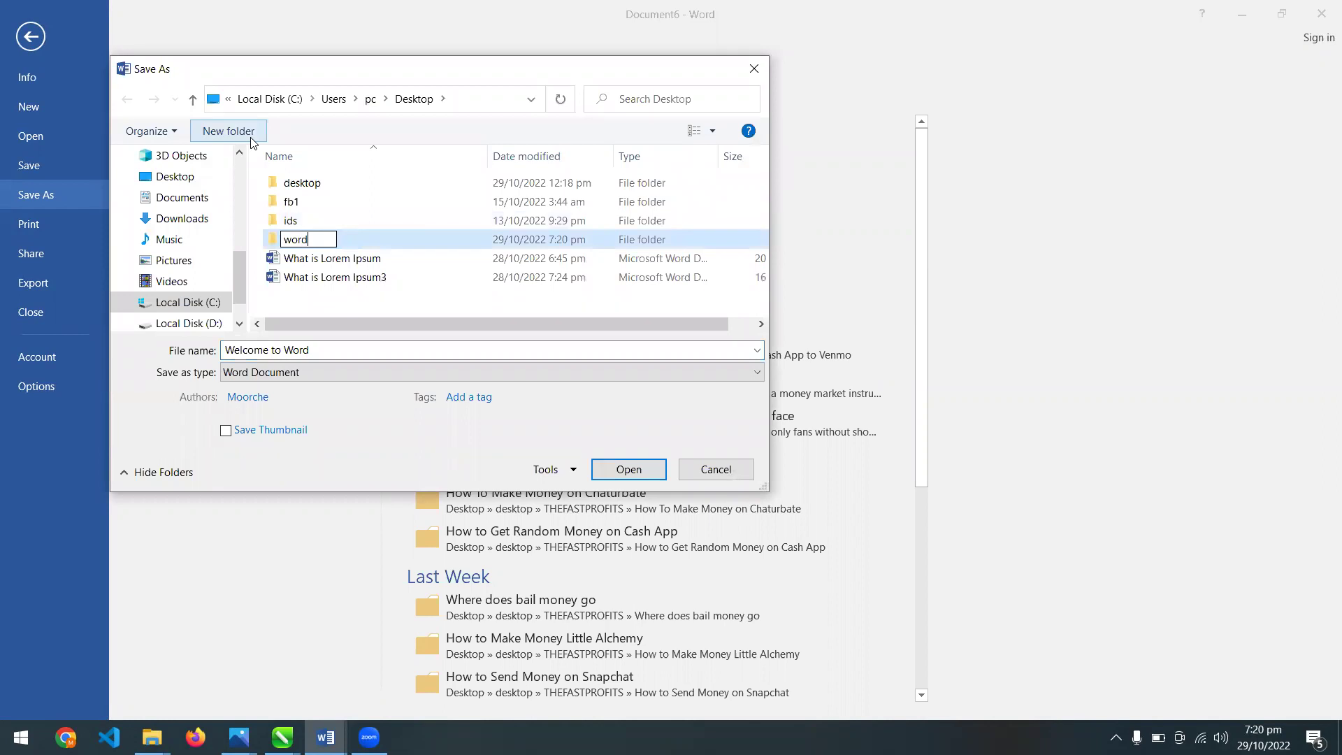
pyautogui.press('Return')
pyautogui.press('Return')
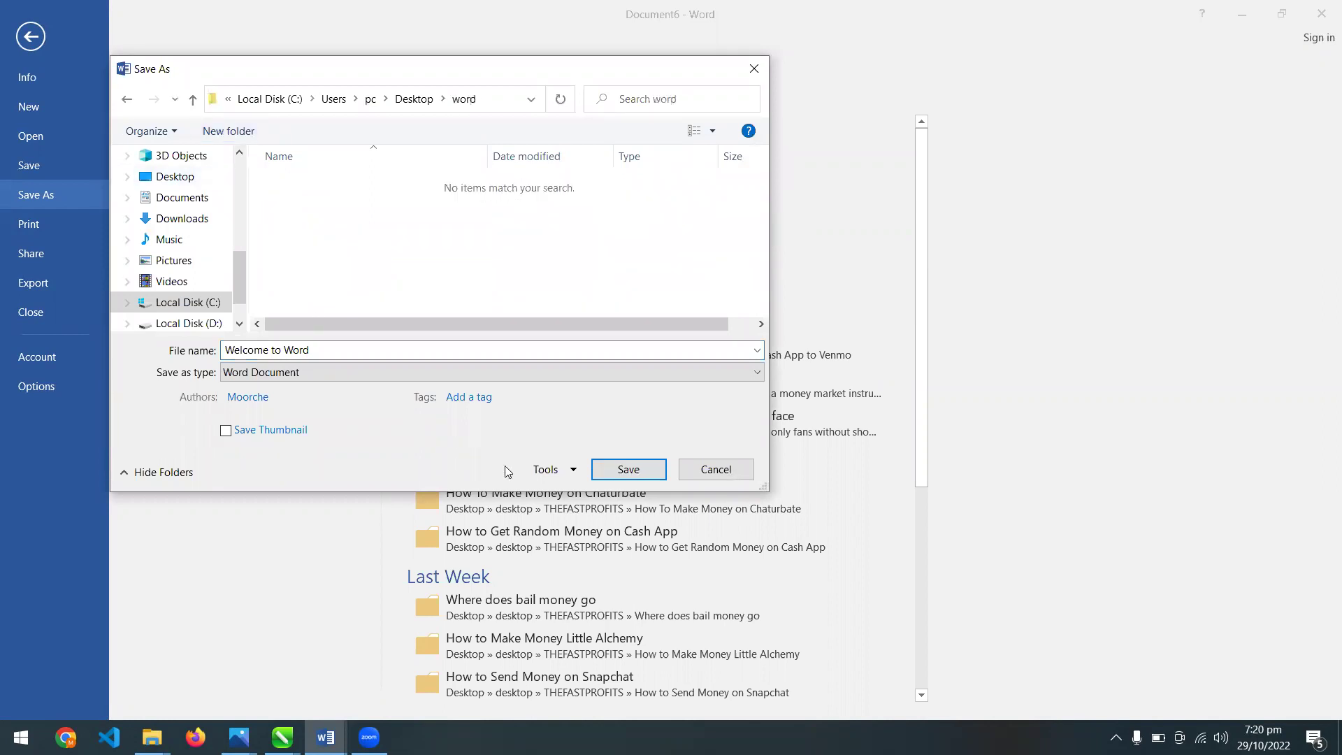
pyautogui.click(598, 470)
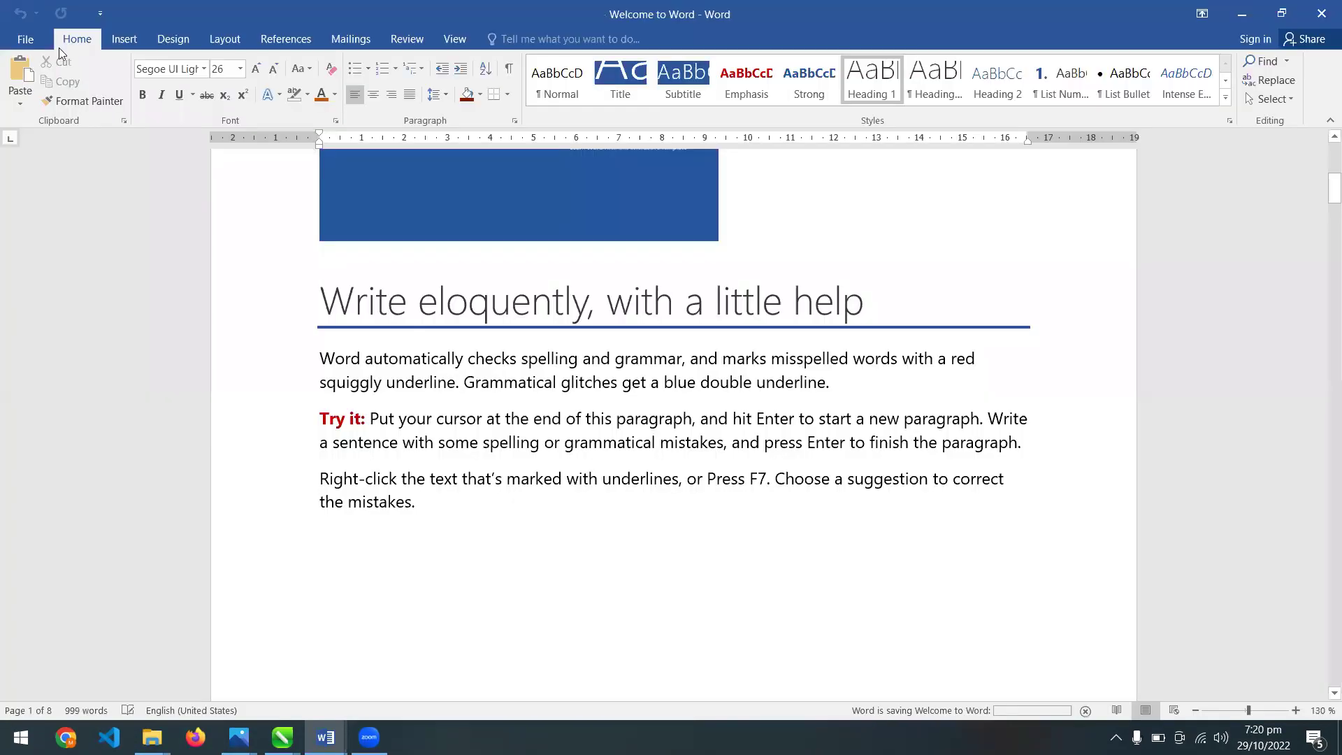
# Create another new document from the "Snapshot calendar" template
pyautogui.click(25, 39)
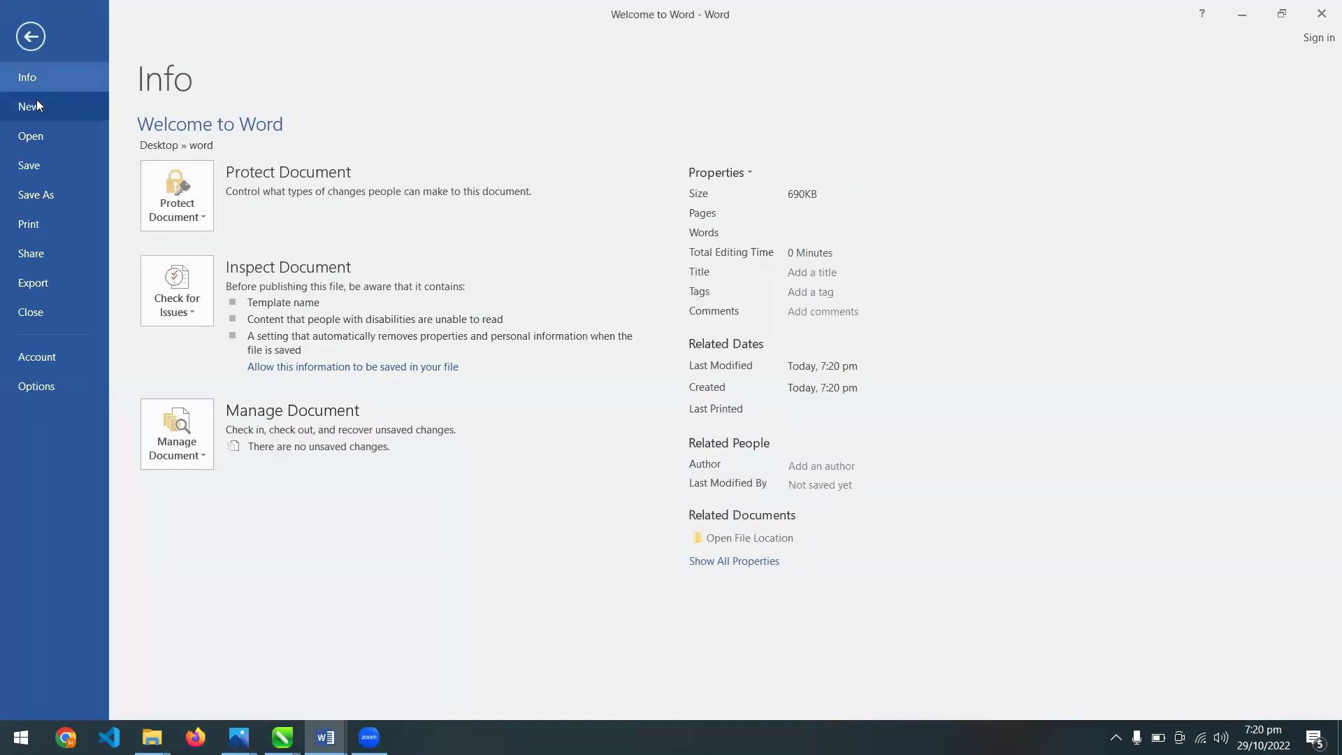
pyautogui.click(36, 104)
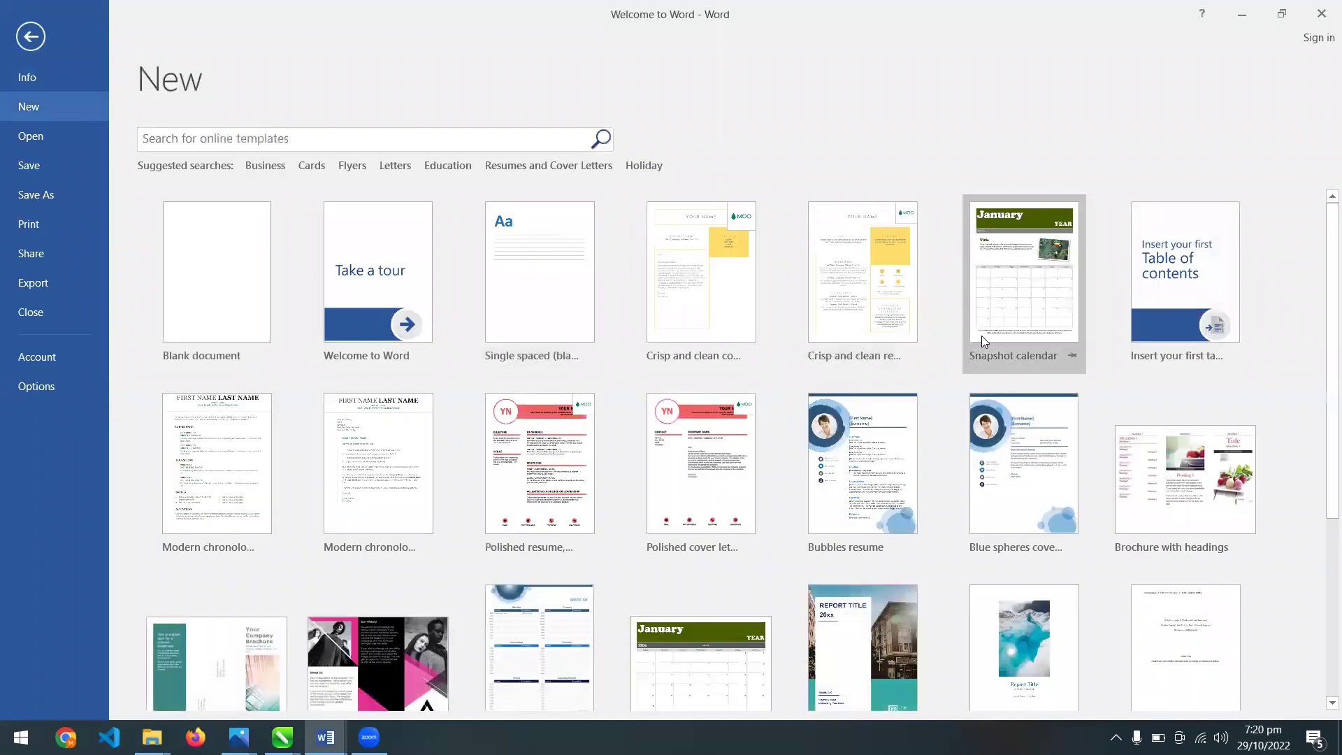
pyautogui.click(981, 336)
pyautogui.click(781, 408)
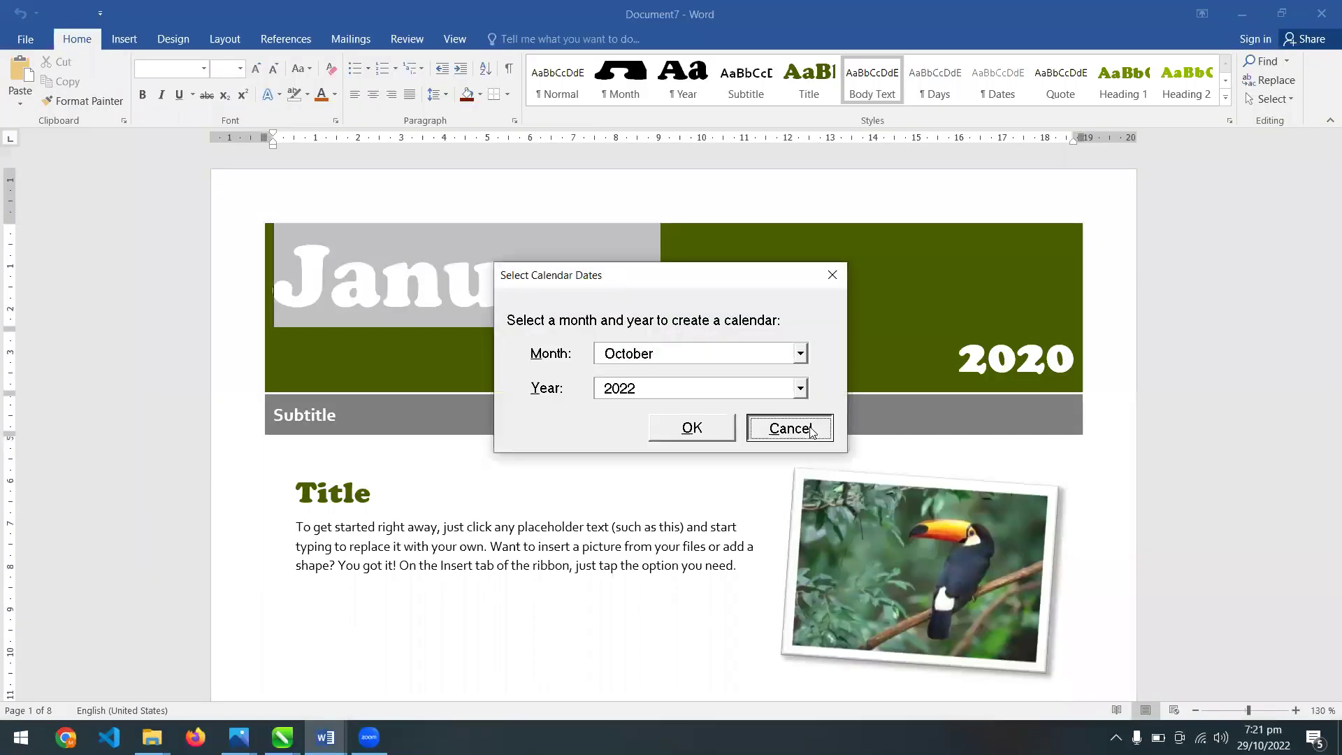
# Dismiss the calendar date selection and save the document as "Calander" in the Desktop "word" folder
pyautogui.click(811, 432)
pyautogui.press('Return')
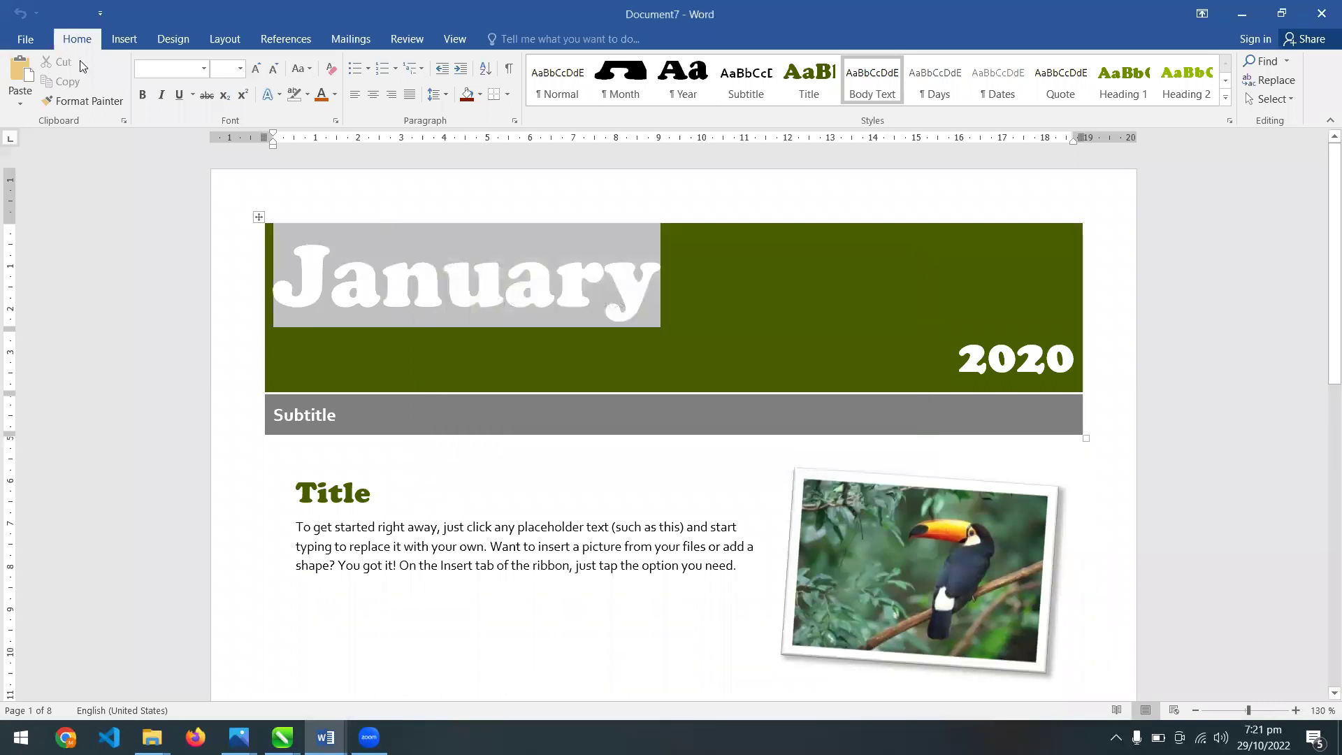
pyautogui.click(25, 39)
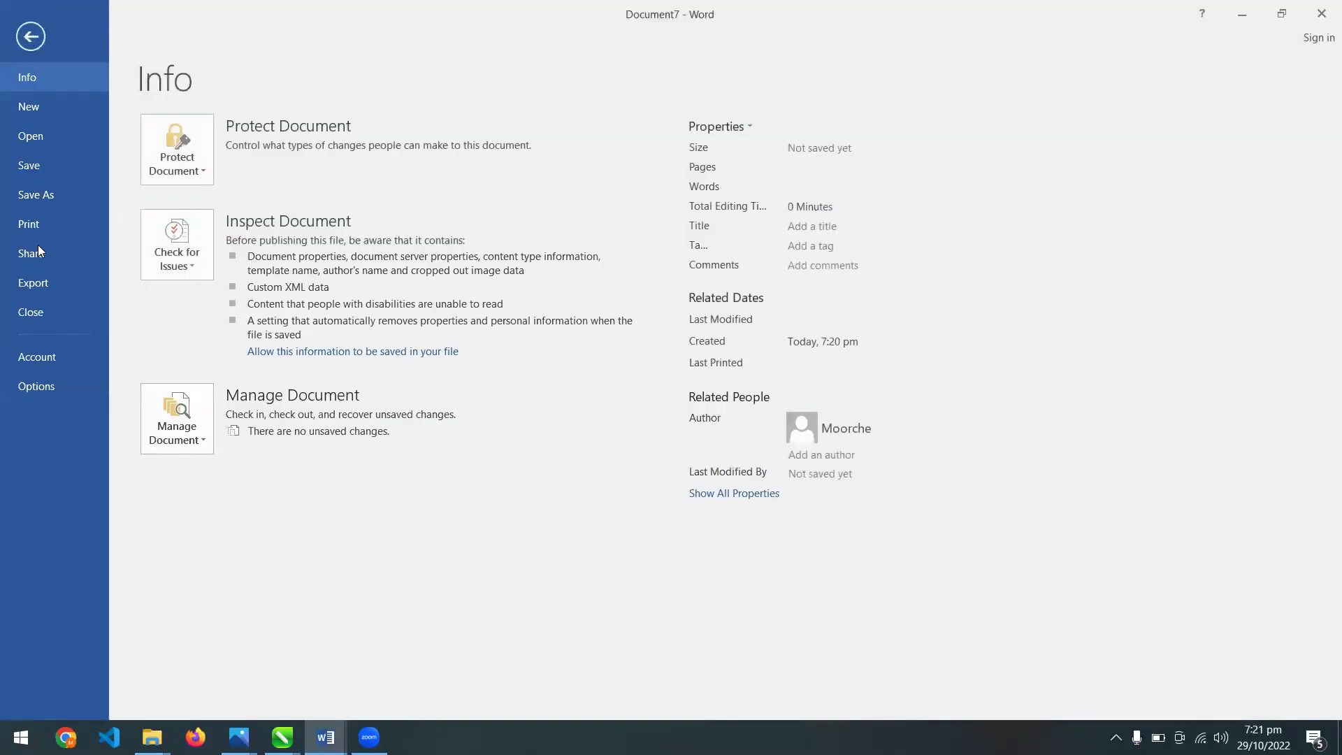
pyautogui.click(45, 197)
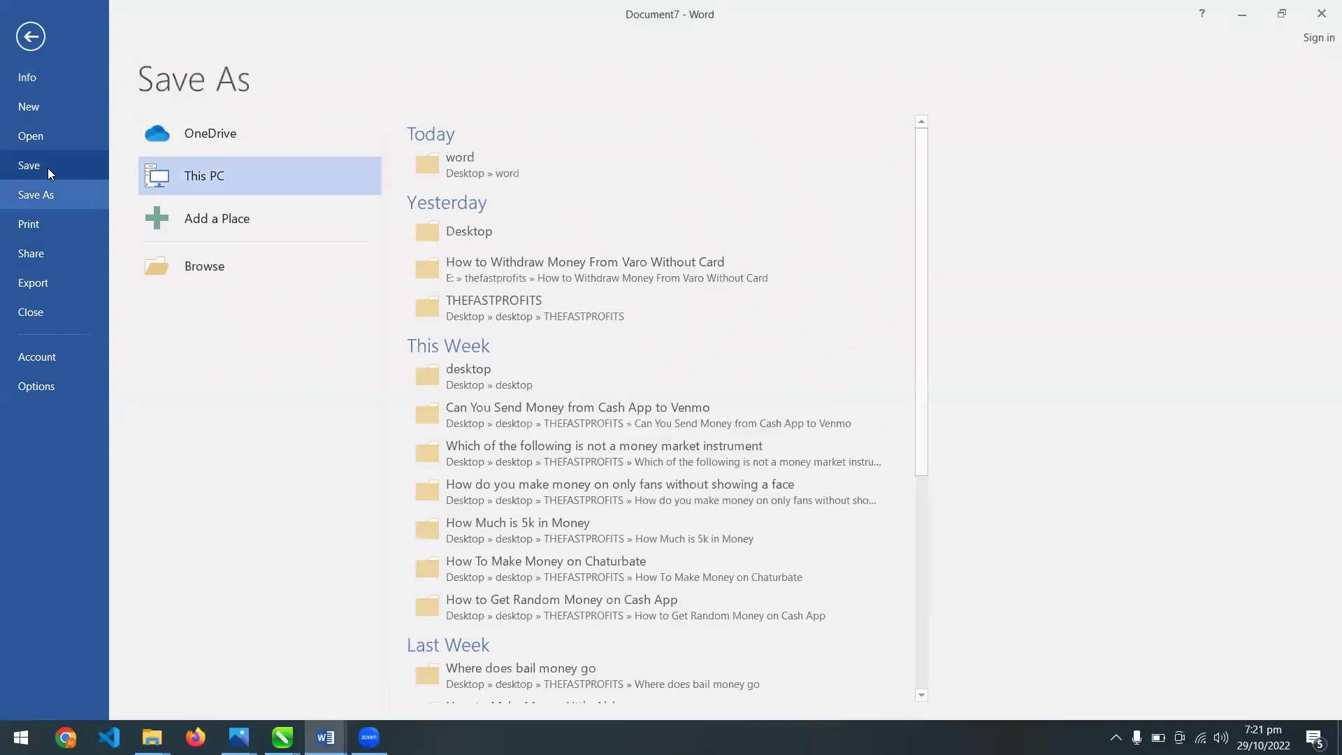
pyautogui.click(457, 176)
pyautogui.click(310, 350)
pyautogui.click(311, 350)
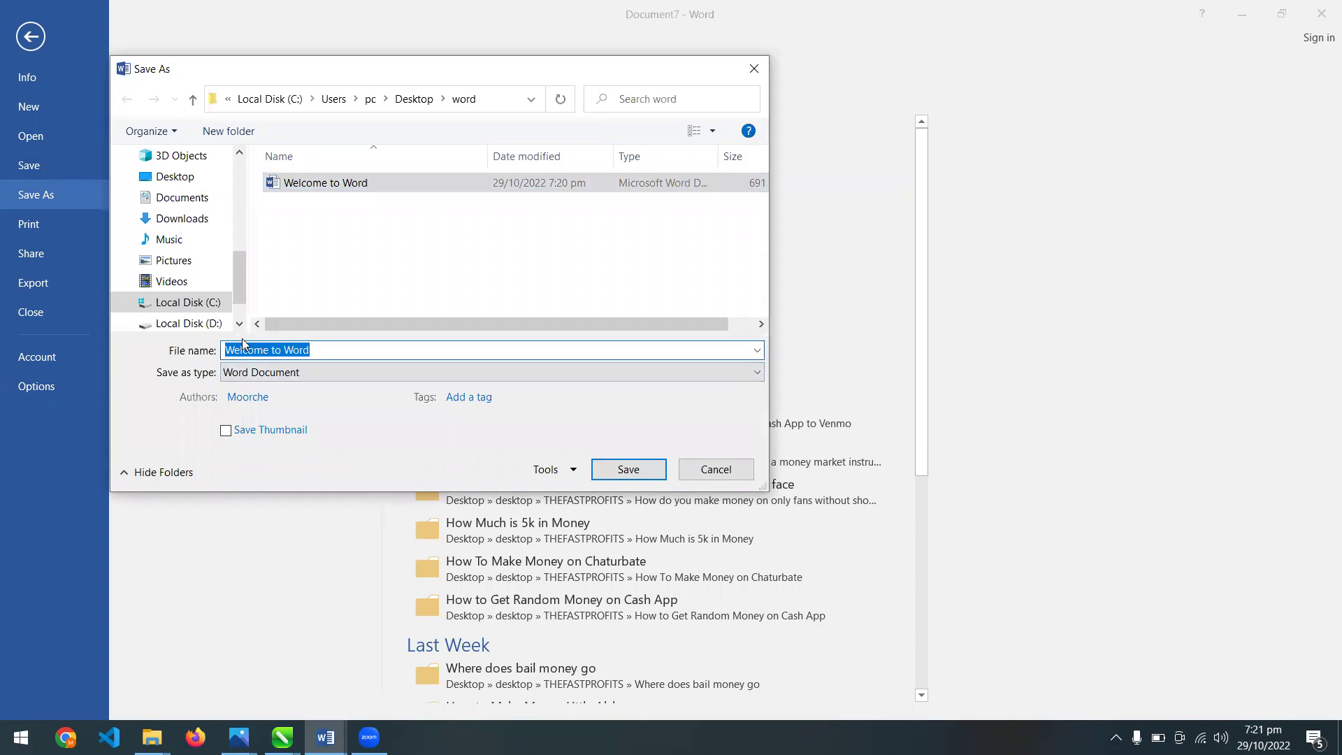
pyautogui.write('Calander')
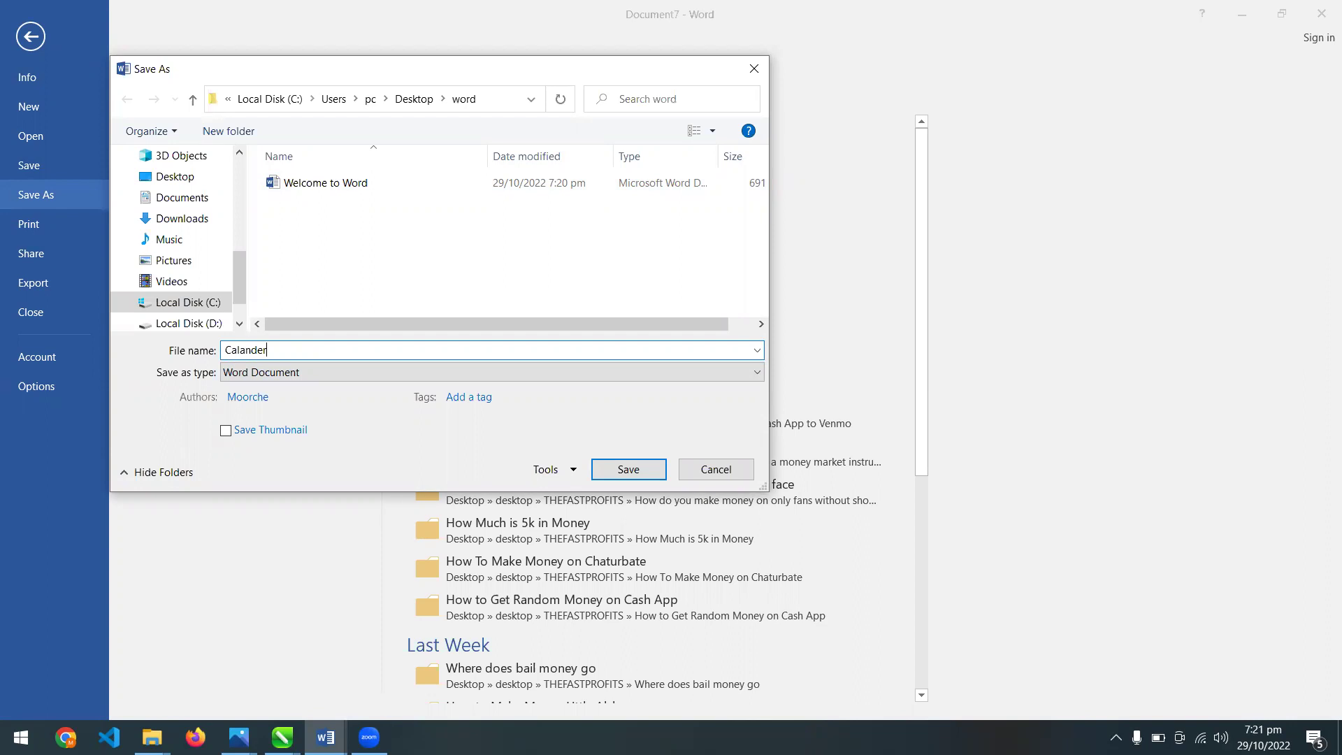
pyautogui.press('Return')
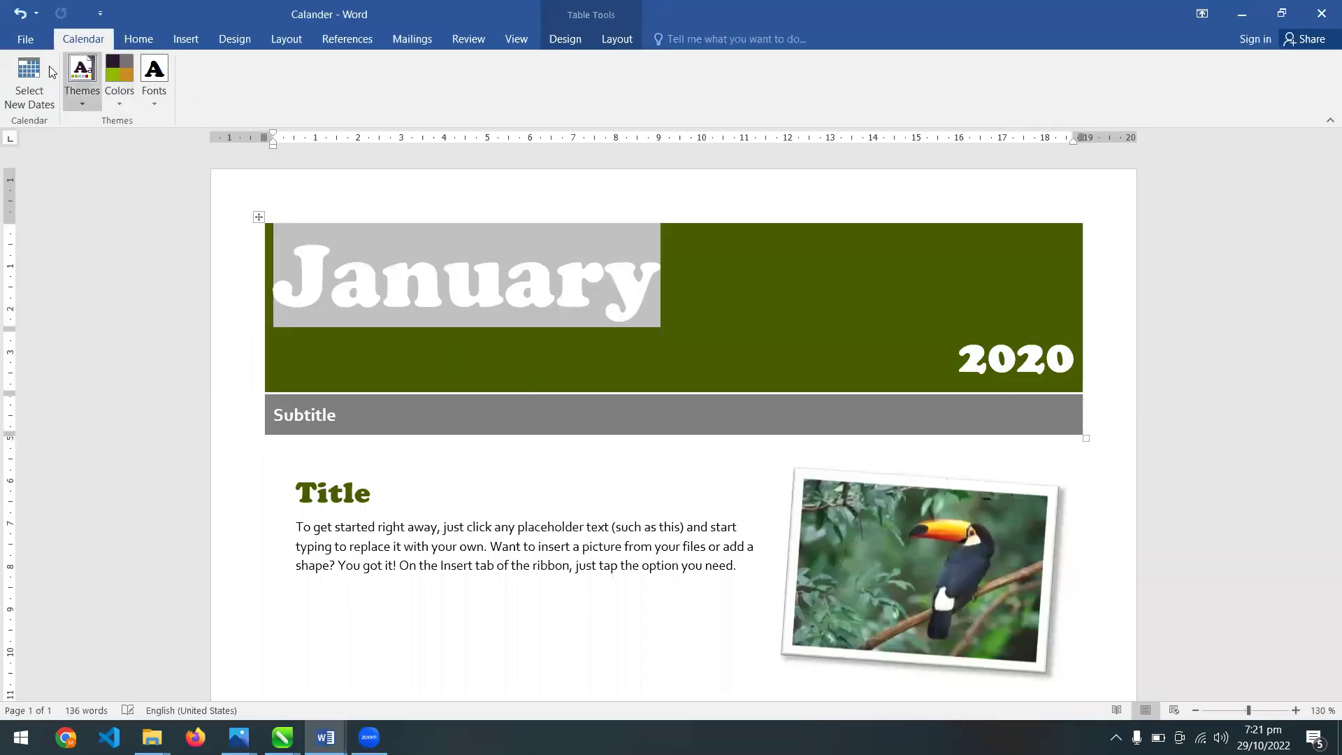
# Create a new document from the pink-and-black tri-fold brochure template with fashion photos
pyautogui.click(25, 38)
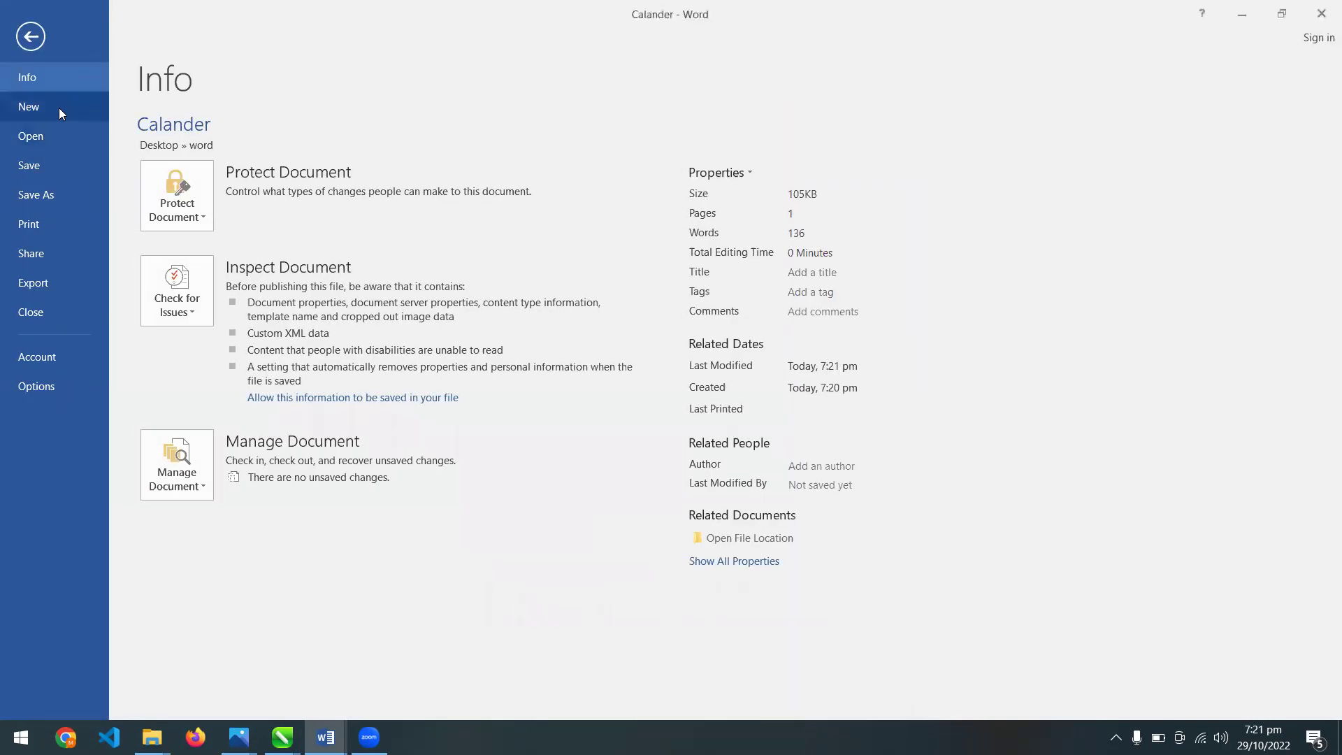
pyautogui.click(58, 108)
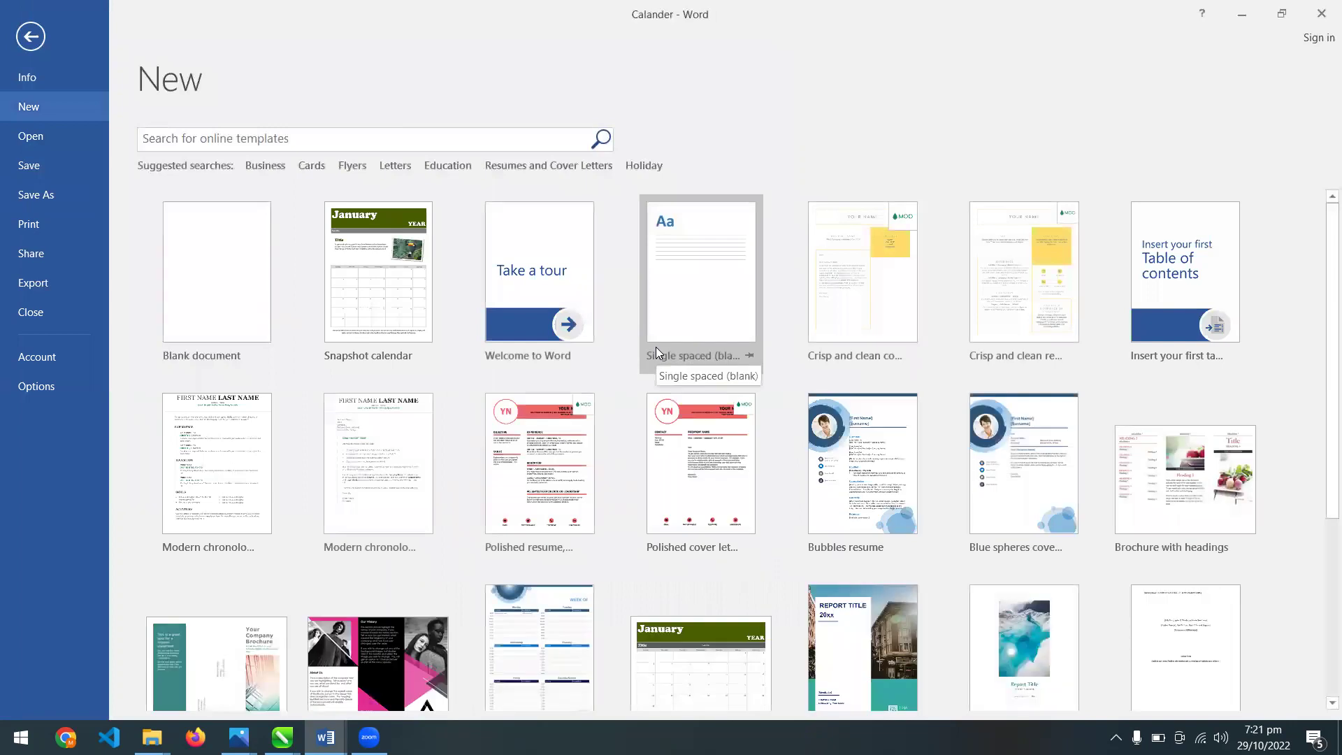
pyautogui.click(388, 677)
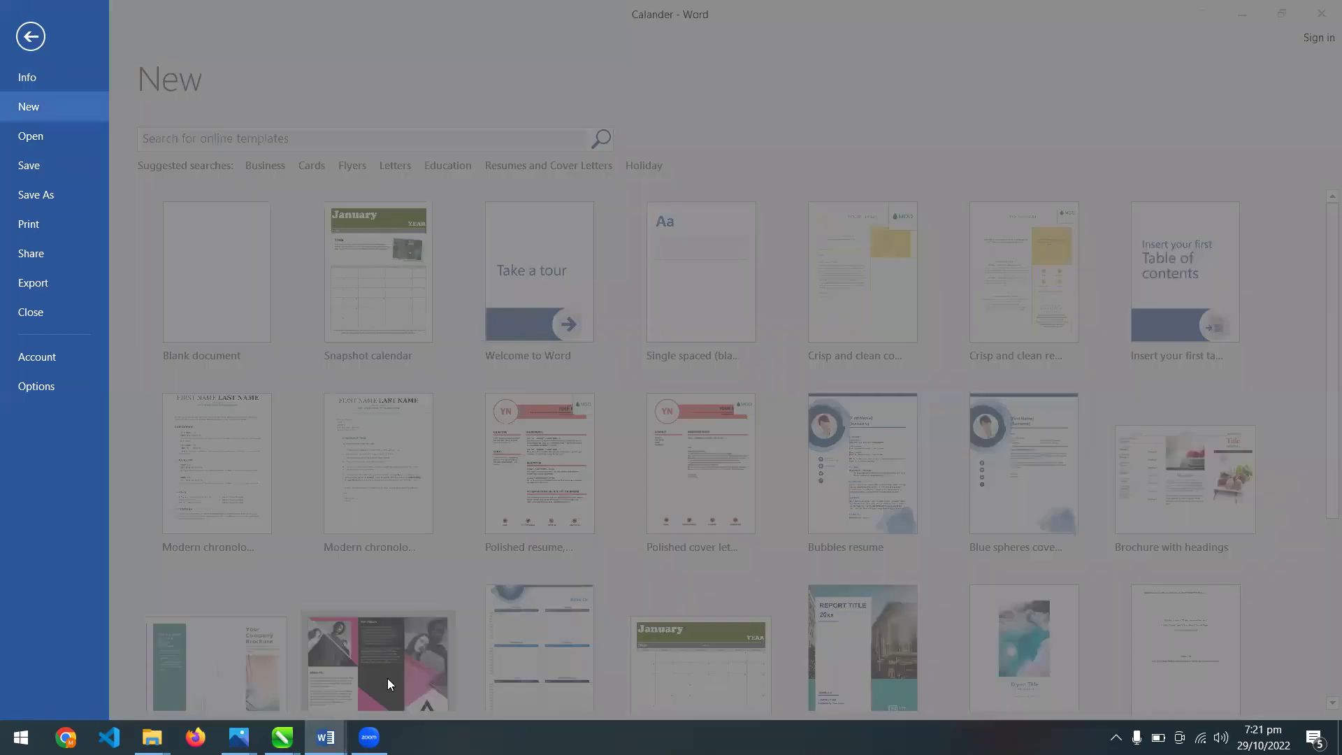
pyautogui.click(894, 419)
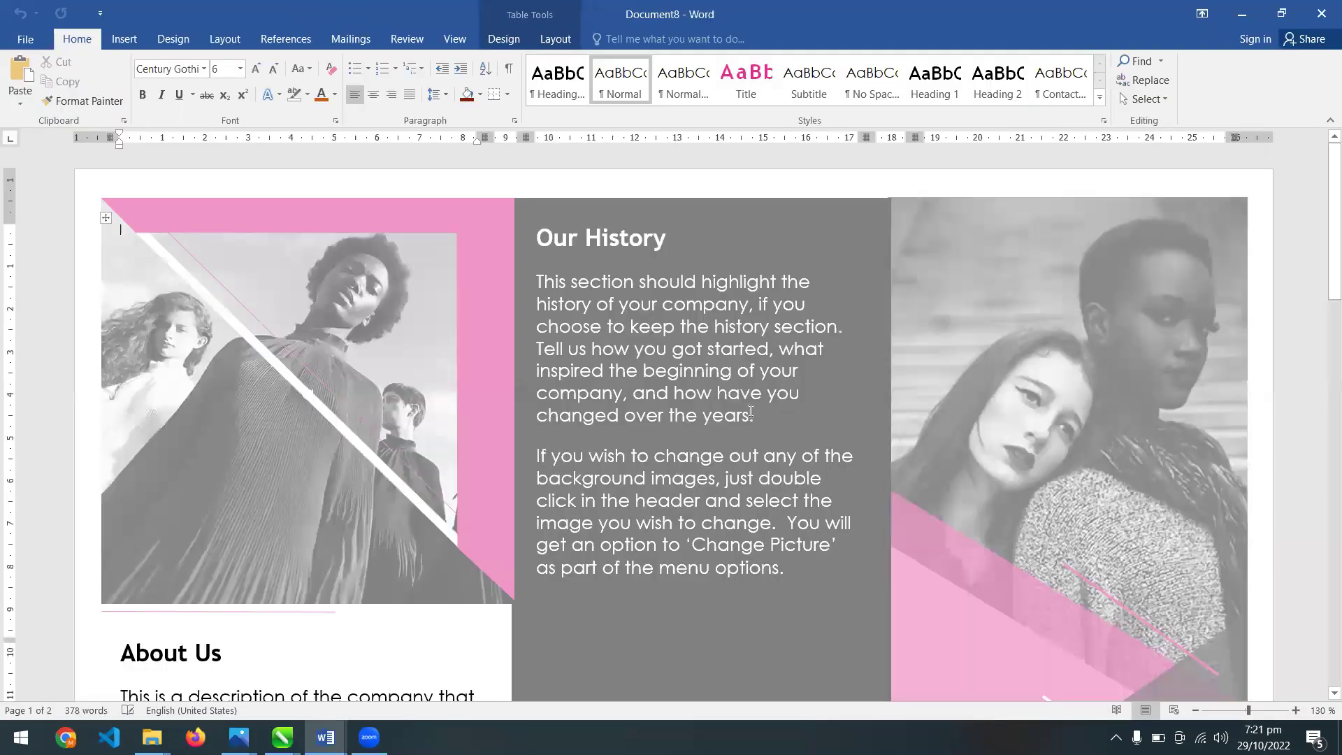
# Save the brochure document as "Broucher" in the Desktop "word" folder
pyautogui.hotkey('ctrl', 's')
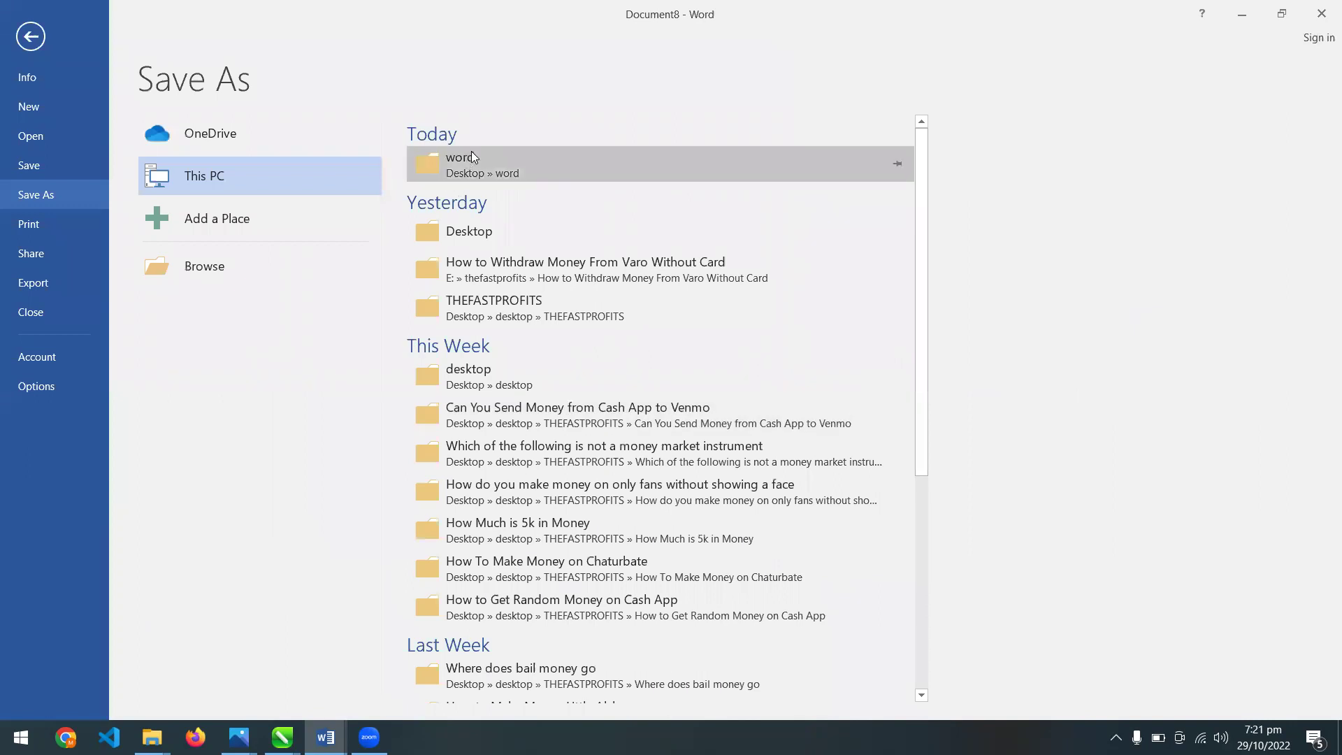
pyautogui.click(471, 150)
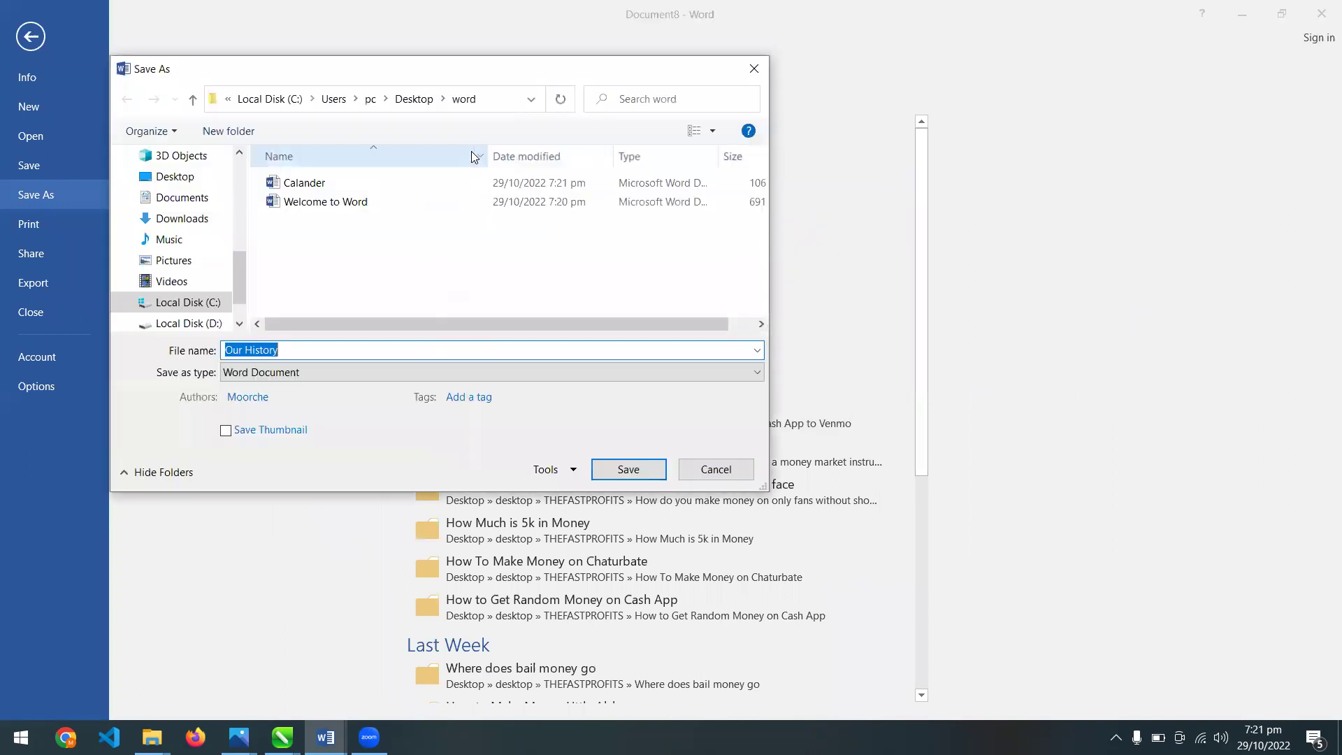
pyautogui.write('Broucher')
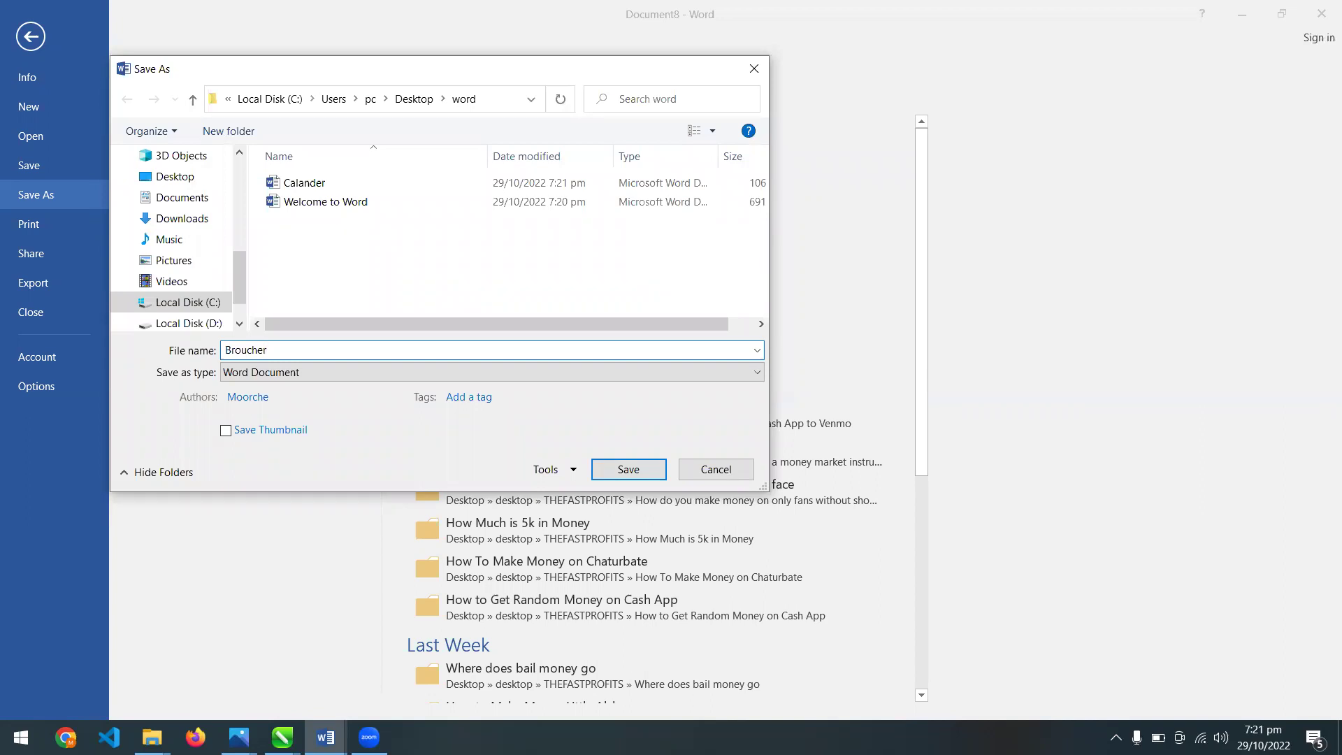
pyautogui.press('Return')
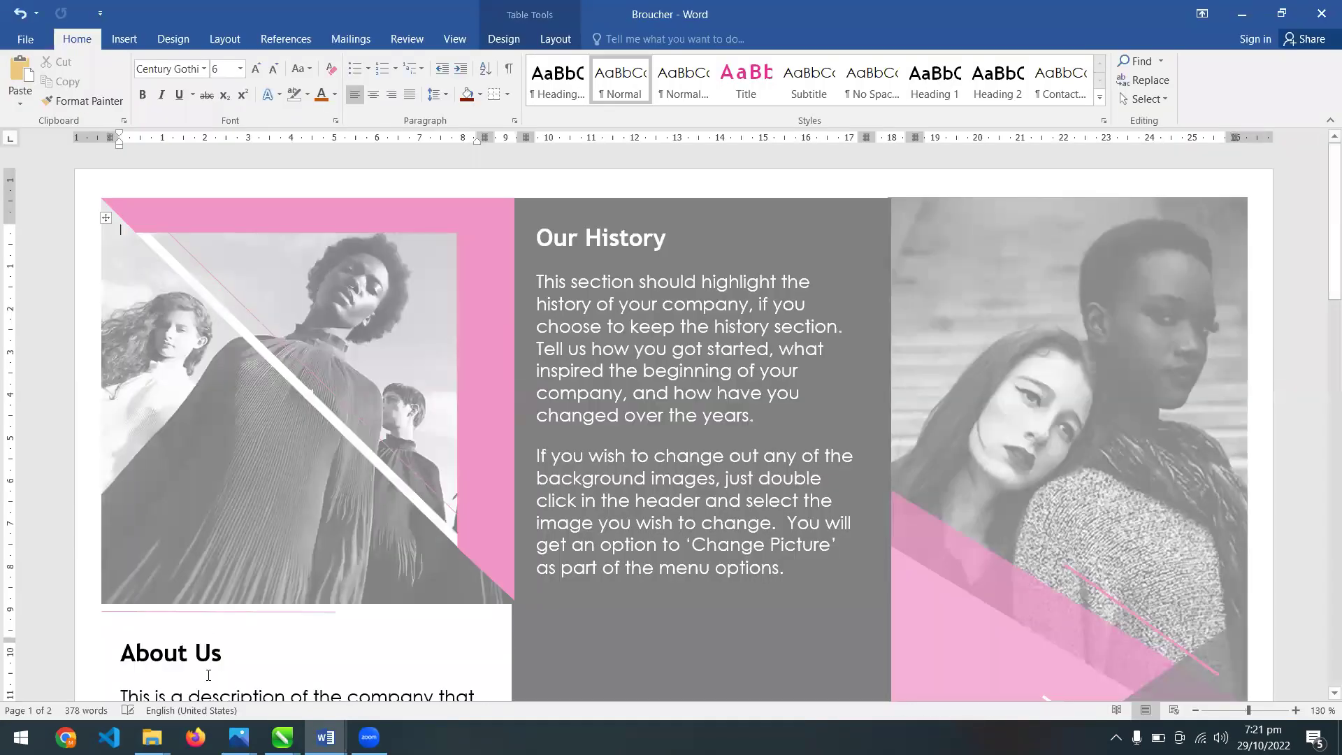
# Switch to File Explorer, open the "word" folder on the Desktop and look over the saved documents
pyautogui.click(151, 737)
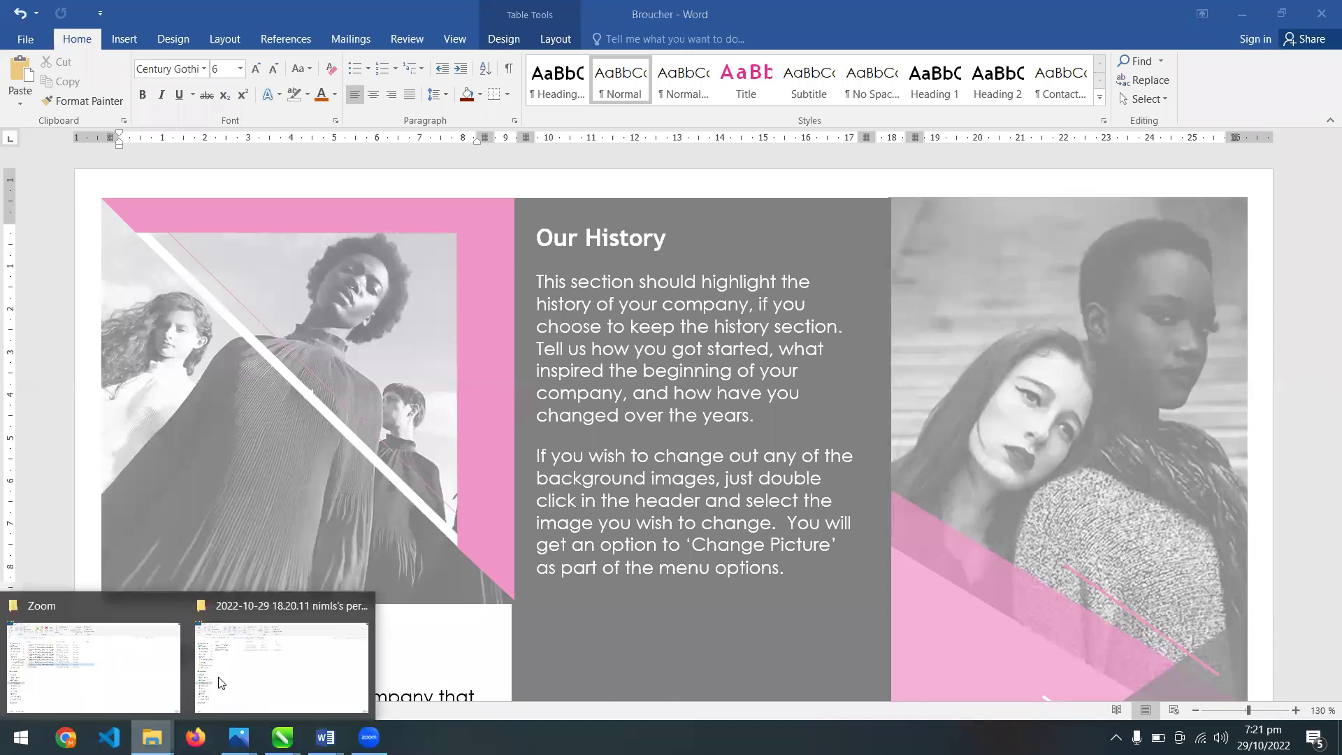
pyautogui.click(221, 681)
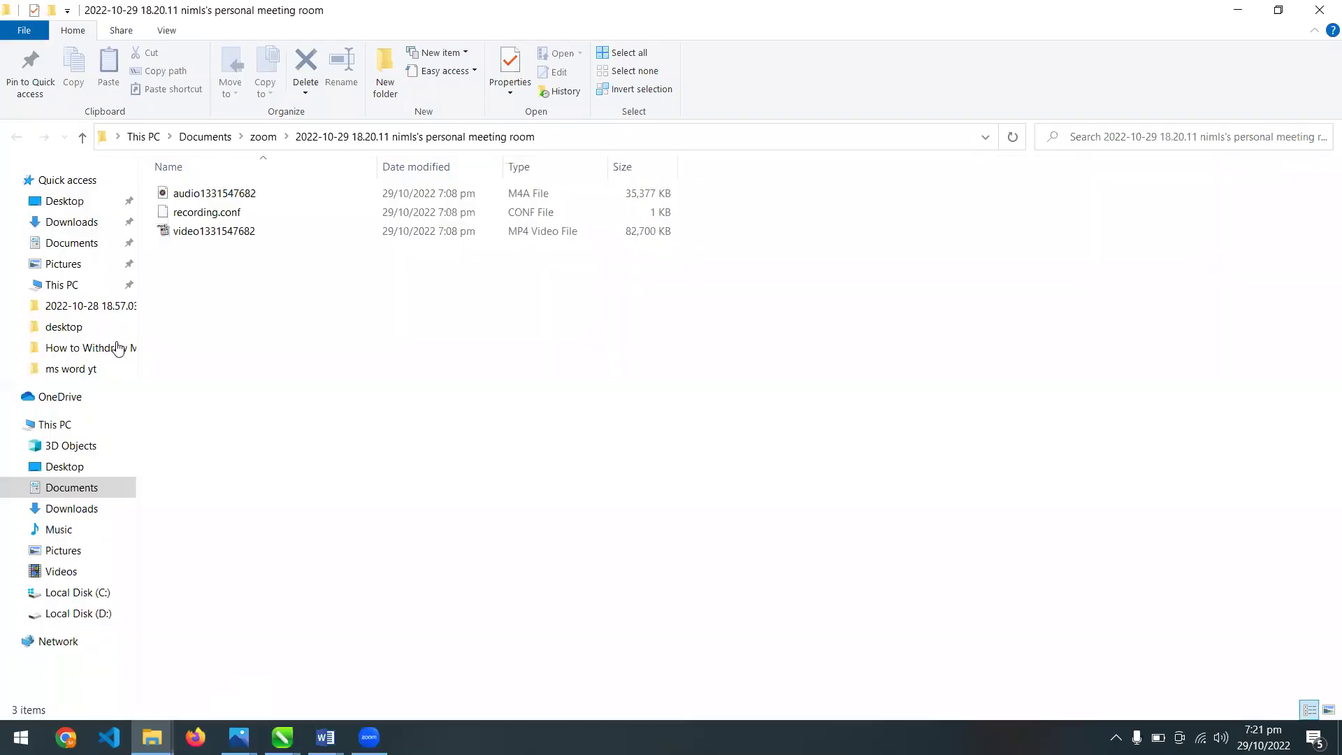
pyautogui.click(76, 510)
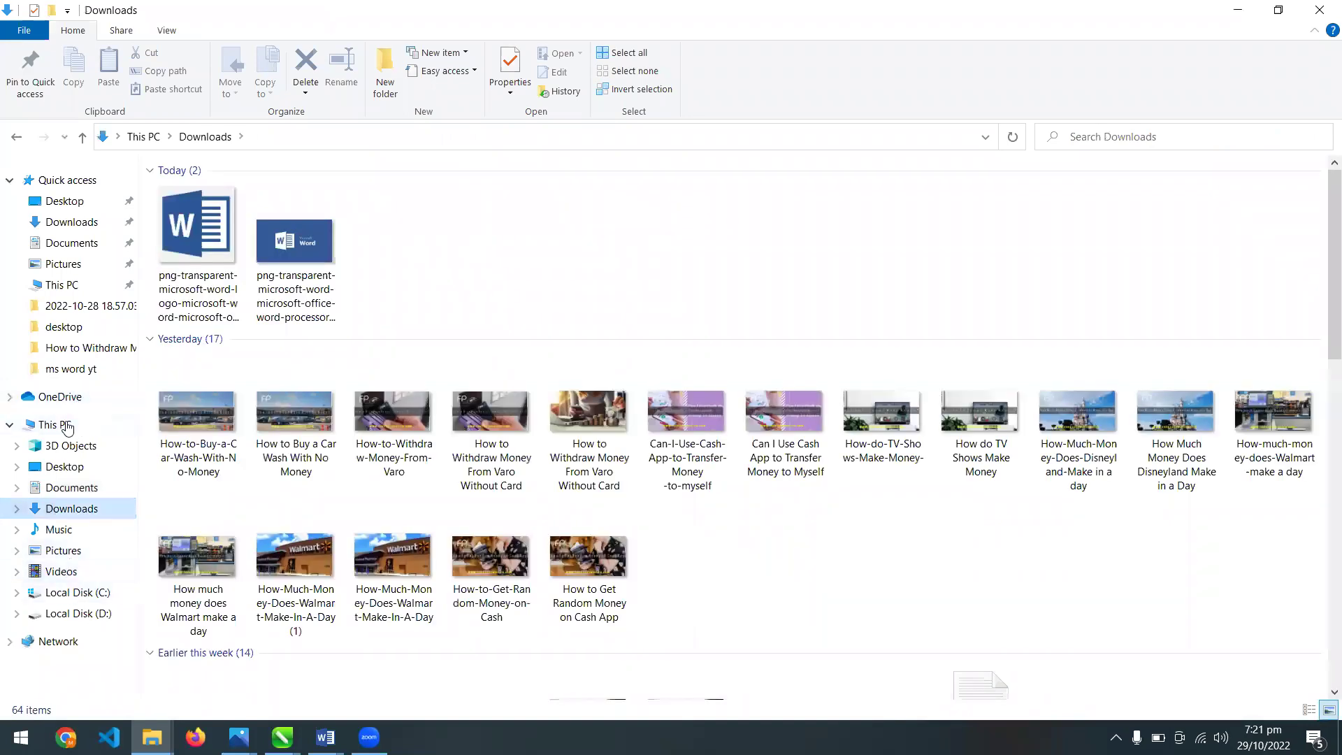
pyautogui.click(61, 473)
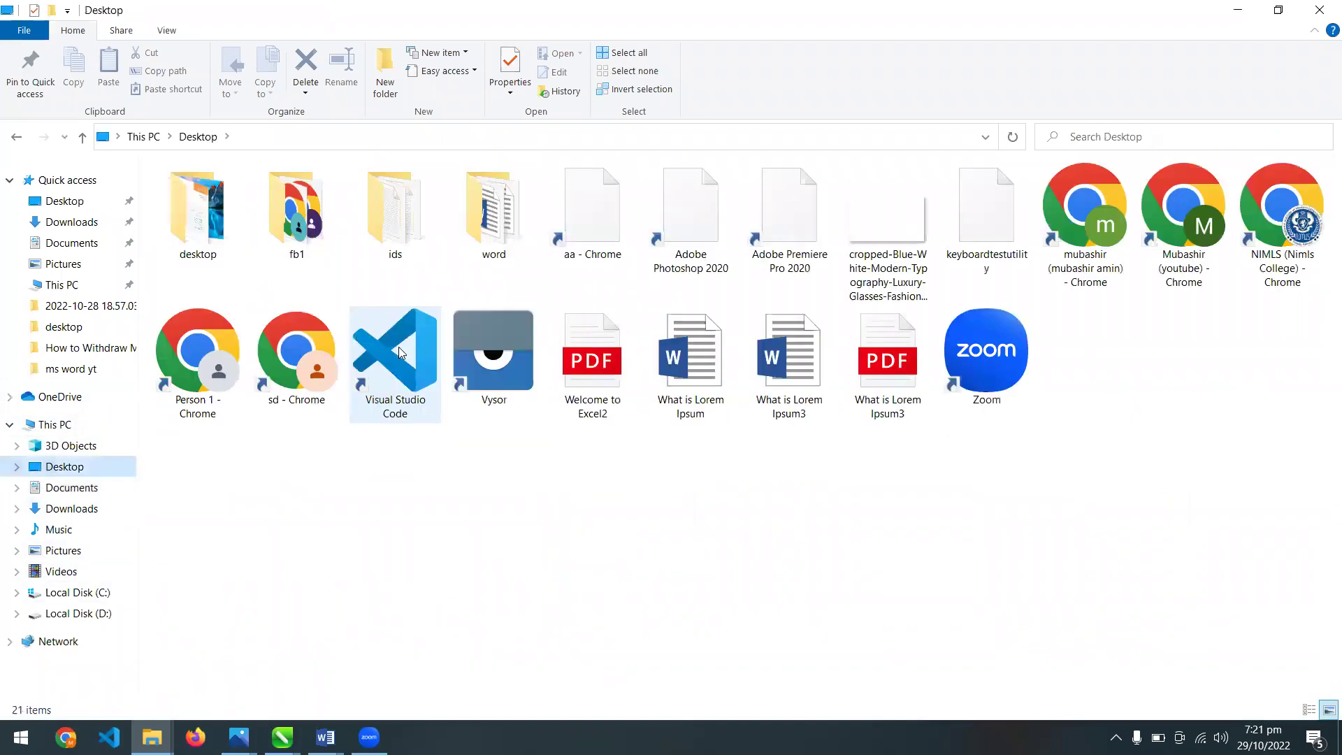
pyautogui.doubleClick(493, 213)
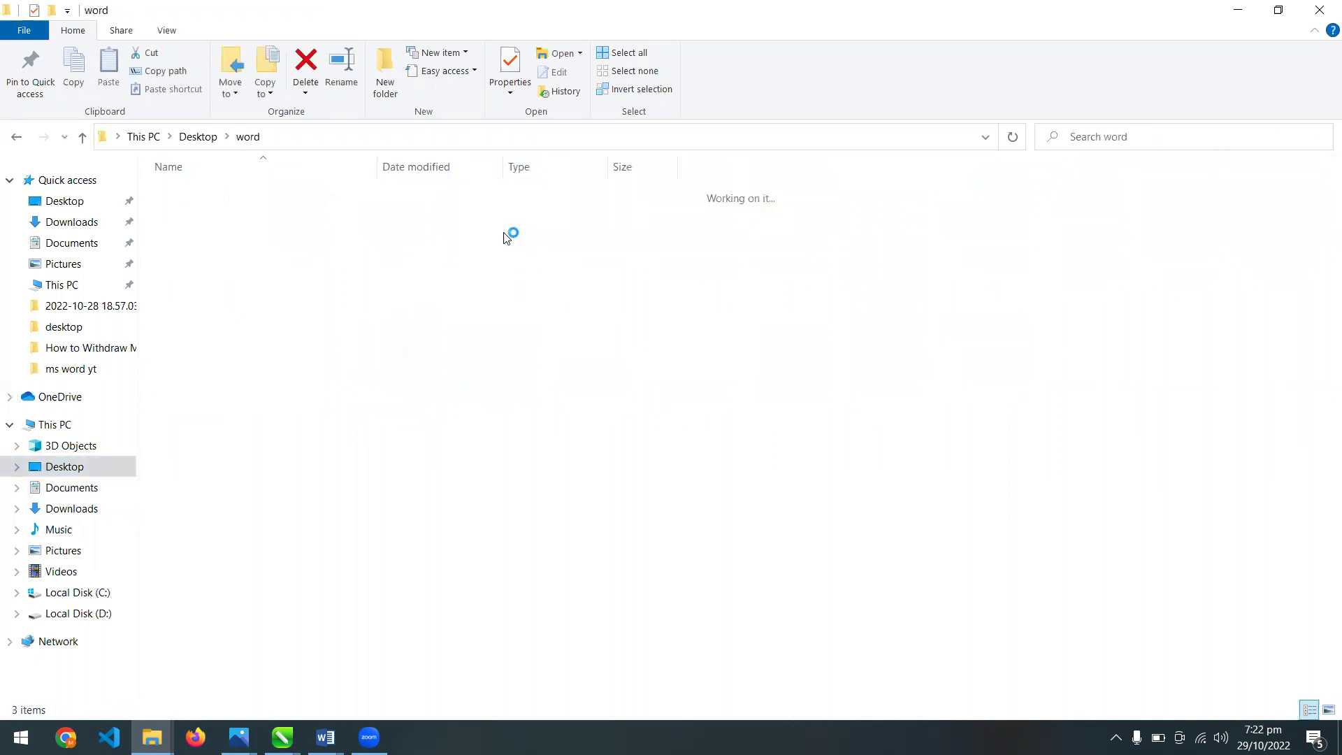
pyautogui.click(183, 194)
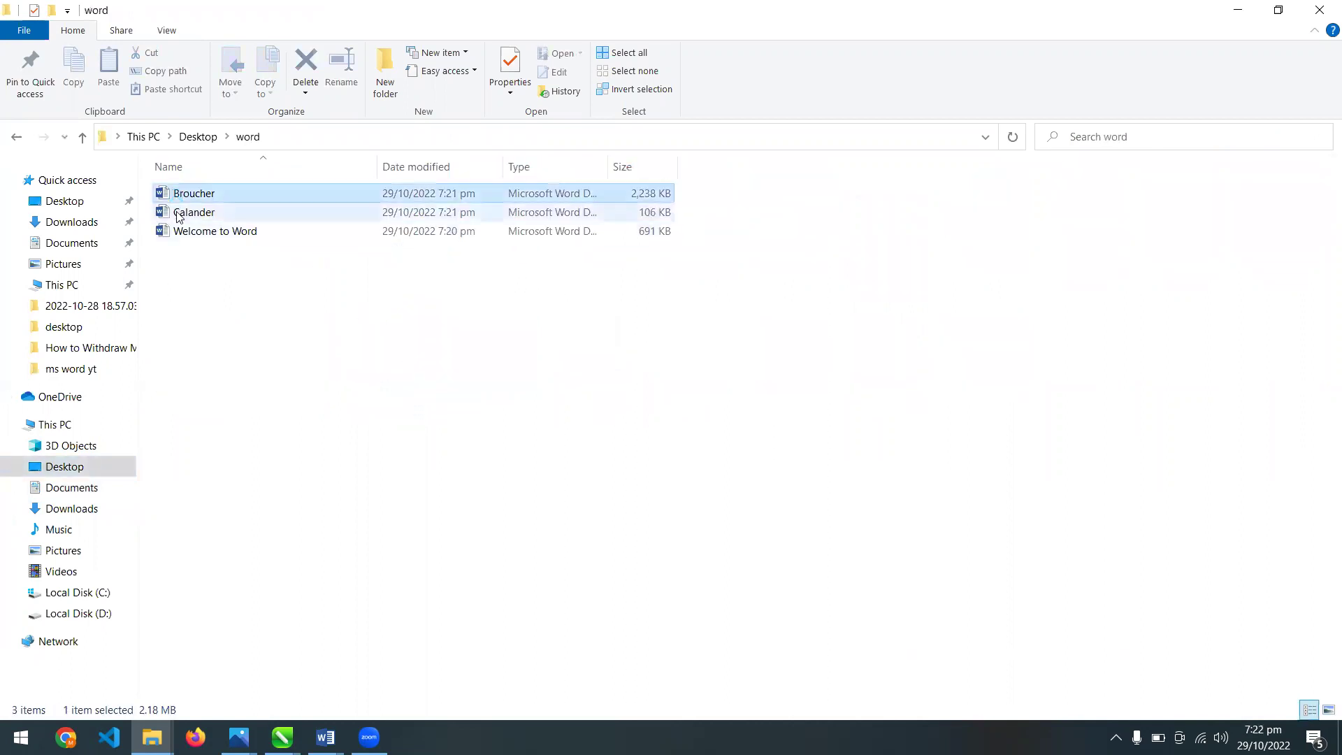
pyautogui.click(180, 213)
pyautogui.click(185, 233)
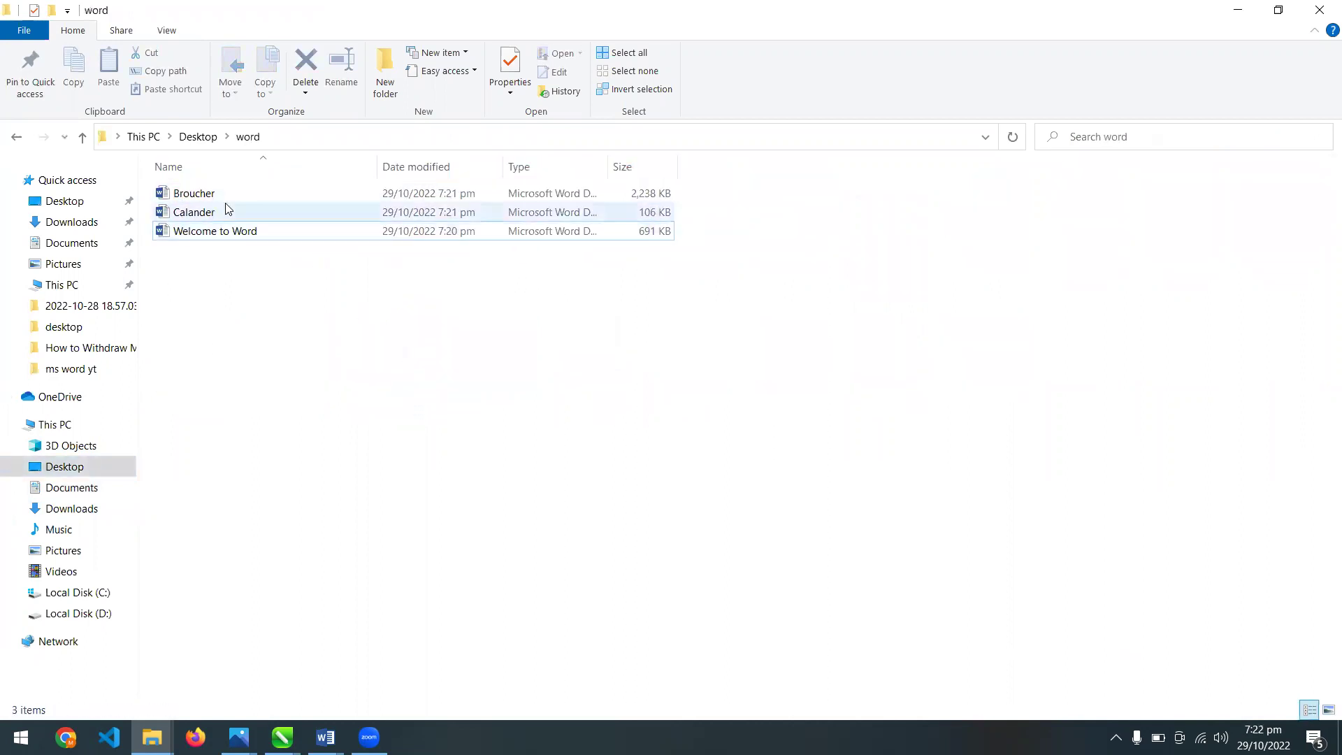
pyautogui.click(206, 195)
pyautogui.click(203, 234)
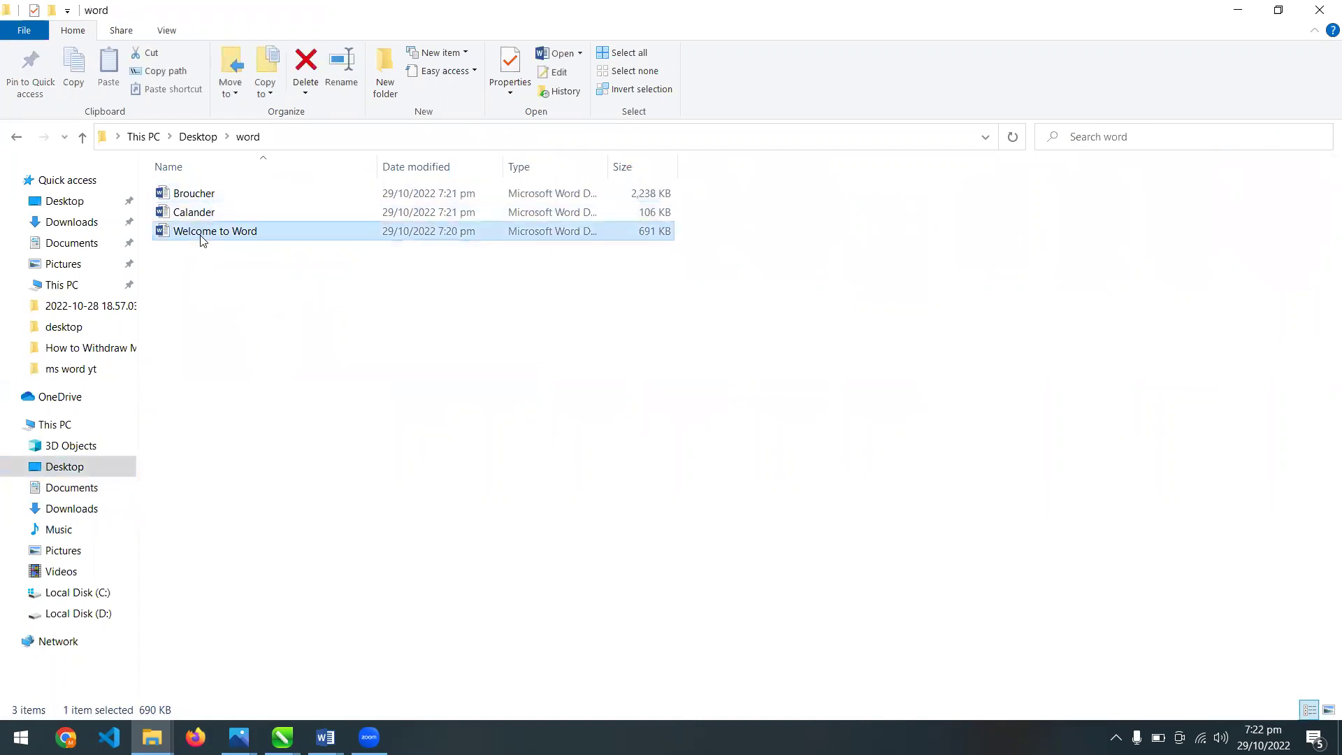
pyautogui.click(201, 213)
pyautogui.click(200, 194)
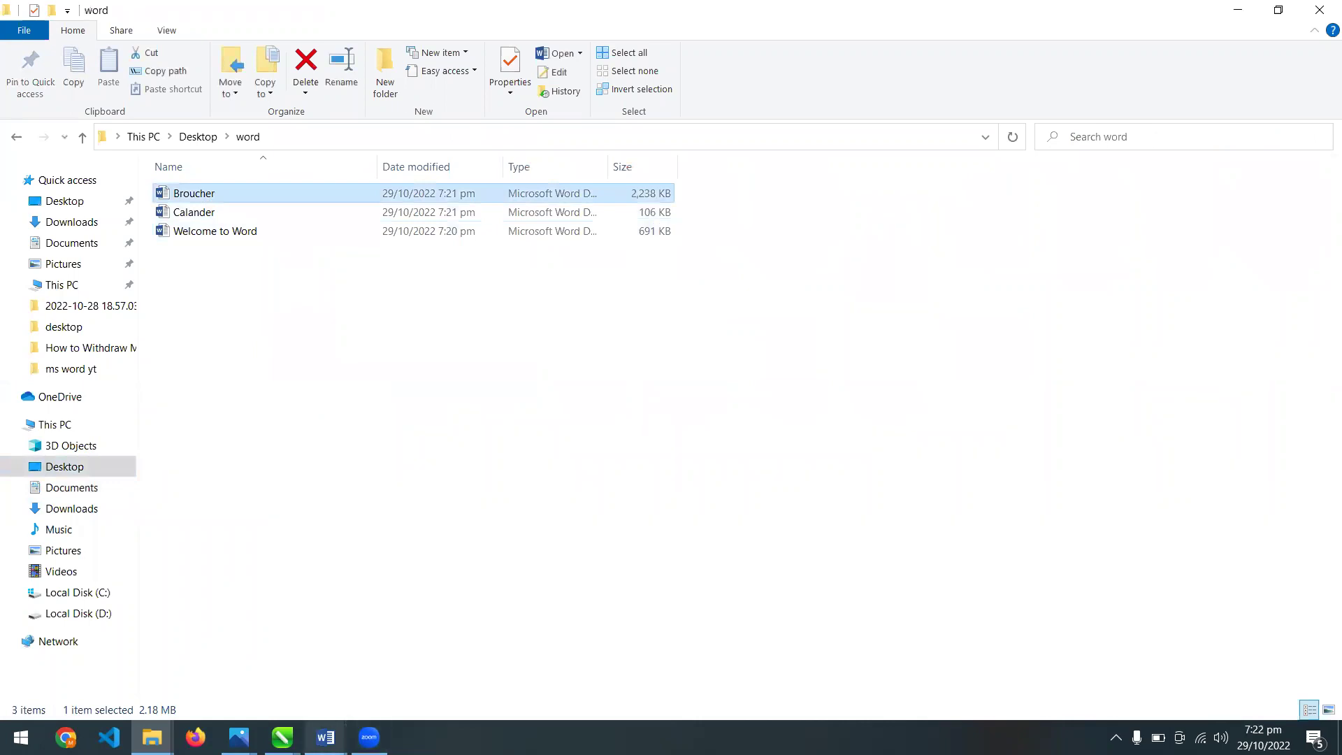
# Return to Word, create a blank document and enter the heading "Contents"
pyautogui.click(325, 736)
pyautogui.click(898, 648)
pyautogui.hotkey('ctrl', 'n')
pyautogui.write('Contents')
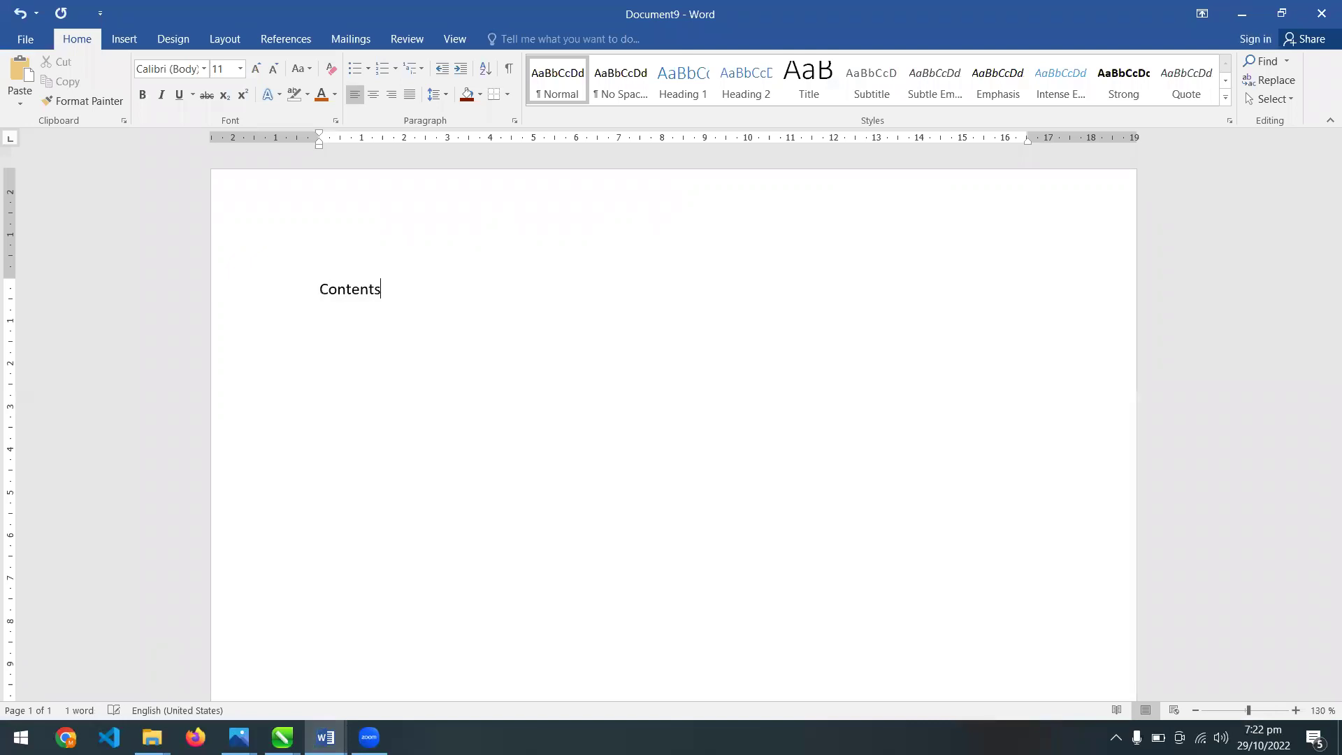
# Enlarge the "Contents" heading's font size to 37
pyautogui.hotkey('shift', 'Left')
pyautogui.hotkey('shift', 'Left')
pyautogui.hotkey('shift', 'Left')
pyautogui.hotkey('shift', 'Left')
pyautogui.hotkey('shift', 'Left')
pyautogui.hotkey('shift', 'Left')
pyautogui.hotkey('shift', 'Left')
pyautogui.hotkey('shift', 'Left')
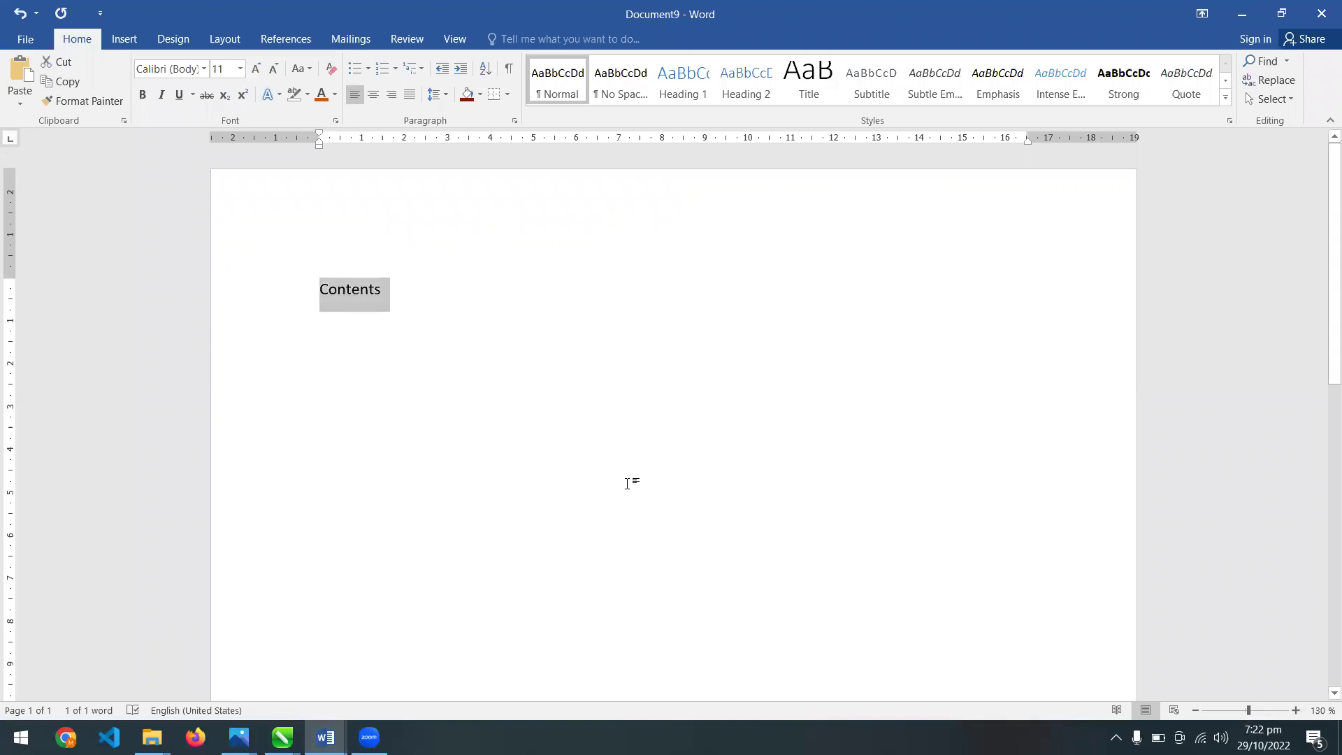
pyautogui.hotkey('ctrl', ']')
pyautogui.hotkey('ctrl', ']')
pyautogui.hotkey('ctrl', ']')
pyautogui.hotkey('ctrl', ']')
pyautogui.hotkey('ctrl', ']')
pyautogui.hotkey('ctrl', ']')
pyautogui.hotkey('ctrl', ']')
pyautogui.hotkey('ctrl', ']')
pyautogui.hotkey('ctrl', ']')
pyautogui.hotkey('ctrl', ']')
pyautogui.hotkey('ctrl', ']')
pyautogui.hotkey('ctrl', ']')
pyautogui.hotkey('ctrl', ']')
pyautogui.hotkey('ctrl', ']')
pyautogui.hotkey('ctrl', ']')
pyautogui.hotkey('ctrl', ']')
pyautogui.hotkey('ctrl', ']')
pyautogui.hotkey('ctrl', ']')
pyautogui.hotkey('ctrl', ']')
pyautogui.hotkey('ctrl', ']')
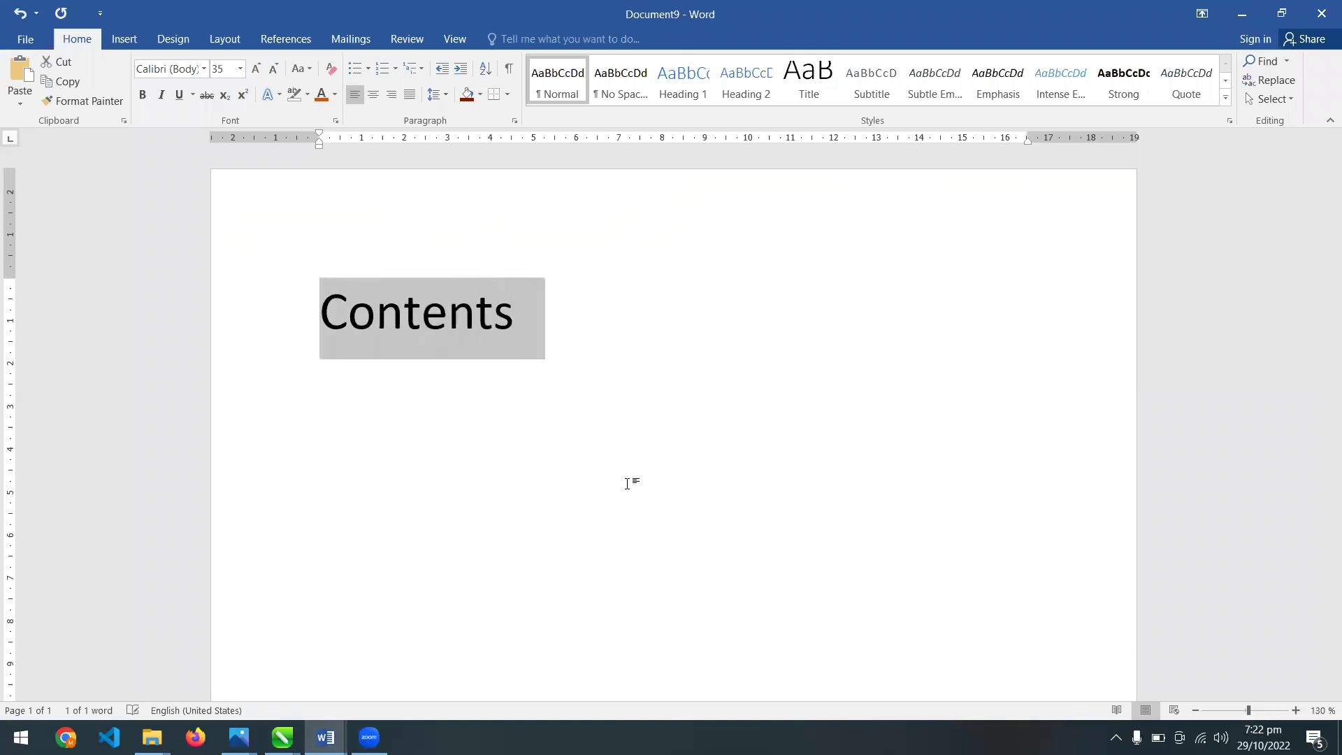
# Save the new document as "Contents" in the Desktop "word" folder
pyautogui.hotkey('ctrl', 's')
pyautogui.click(499, 173)
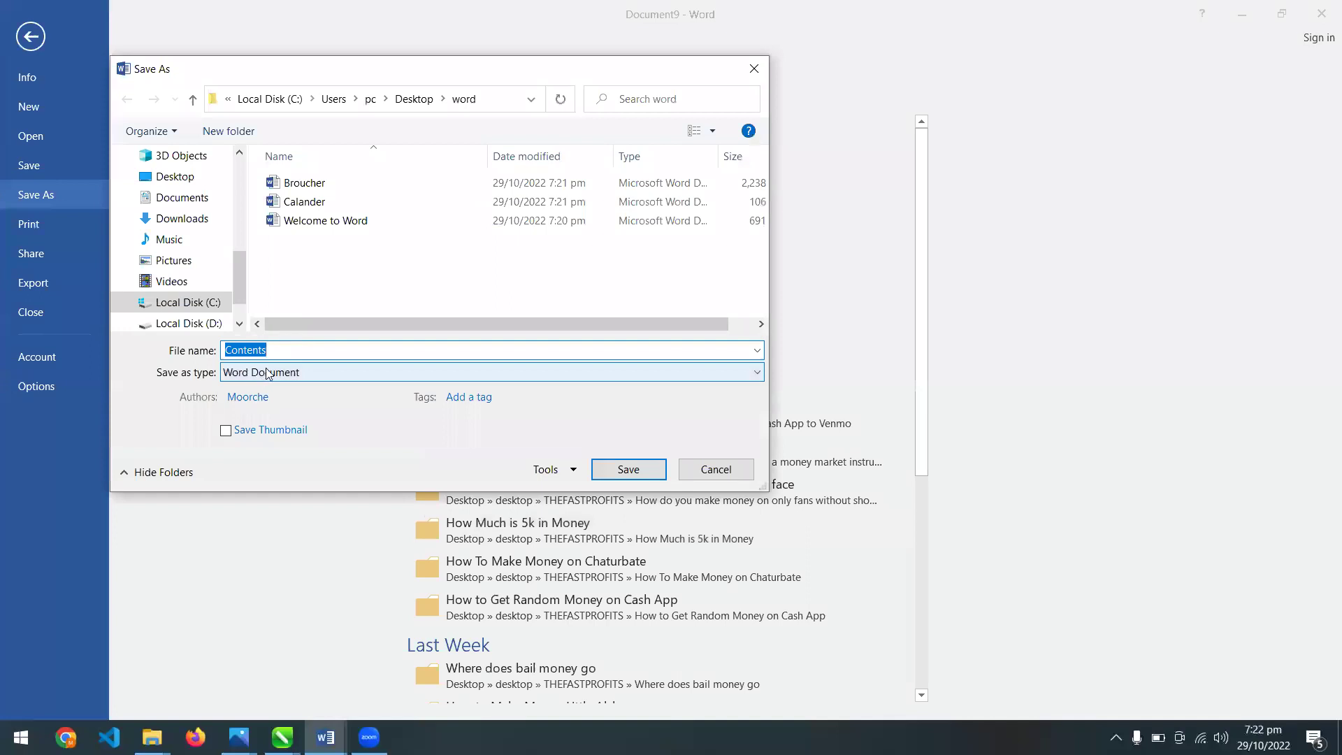
pyautogui.click(643, 470)
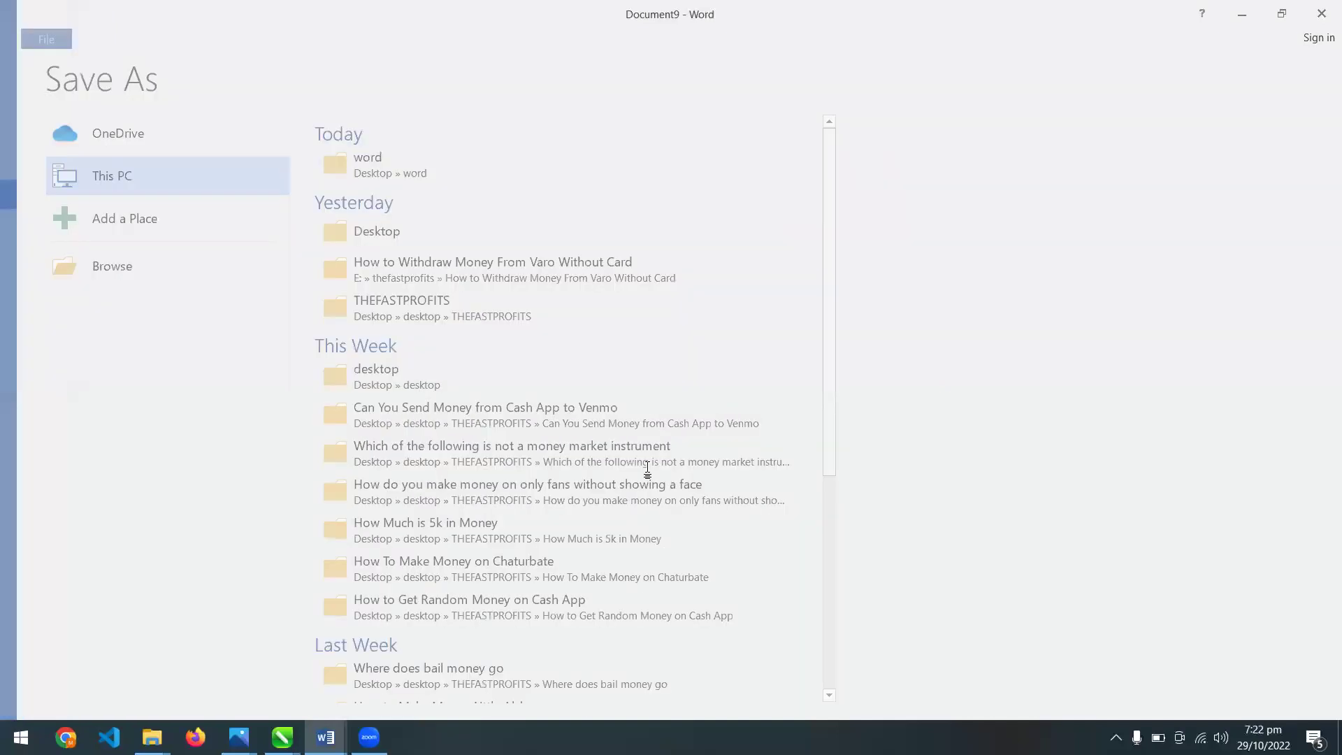
# Add the entry "Welcome to Word" on its own line below the "Contents" heading
pyautogui.click(581, 378)
pyautogui.press('Return')
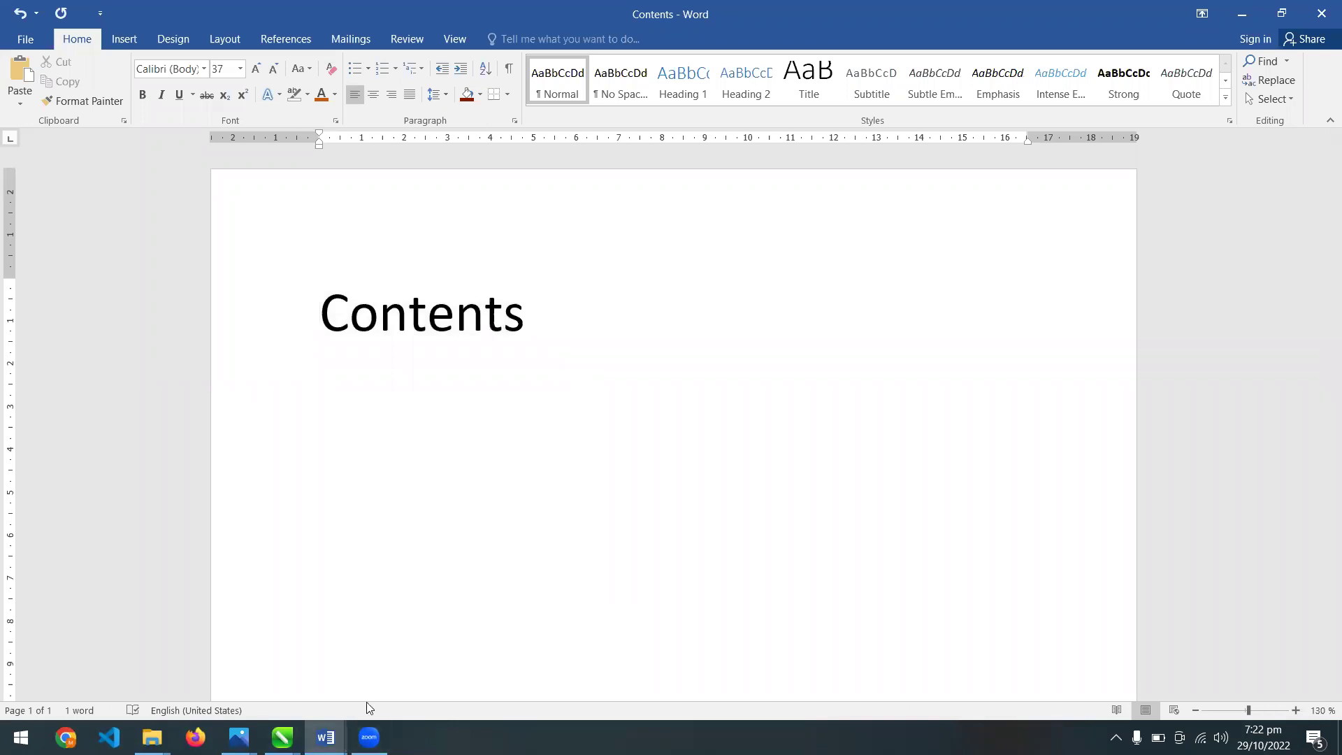
pyautogui.write('Welcome to ')
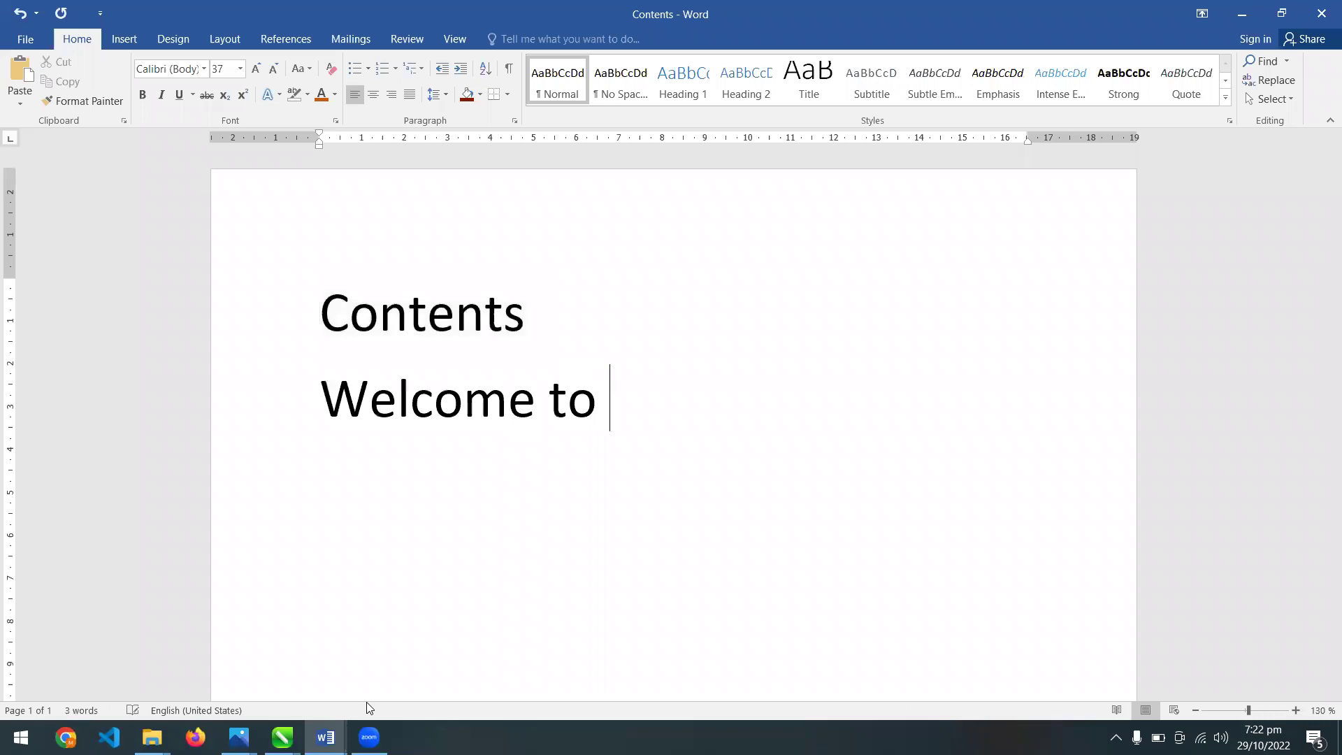
pyautogui.write('Word')
pyautogui.press('Return')
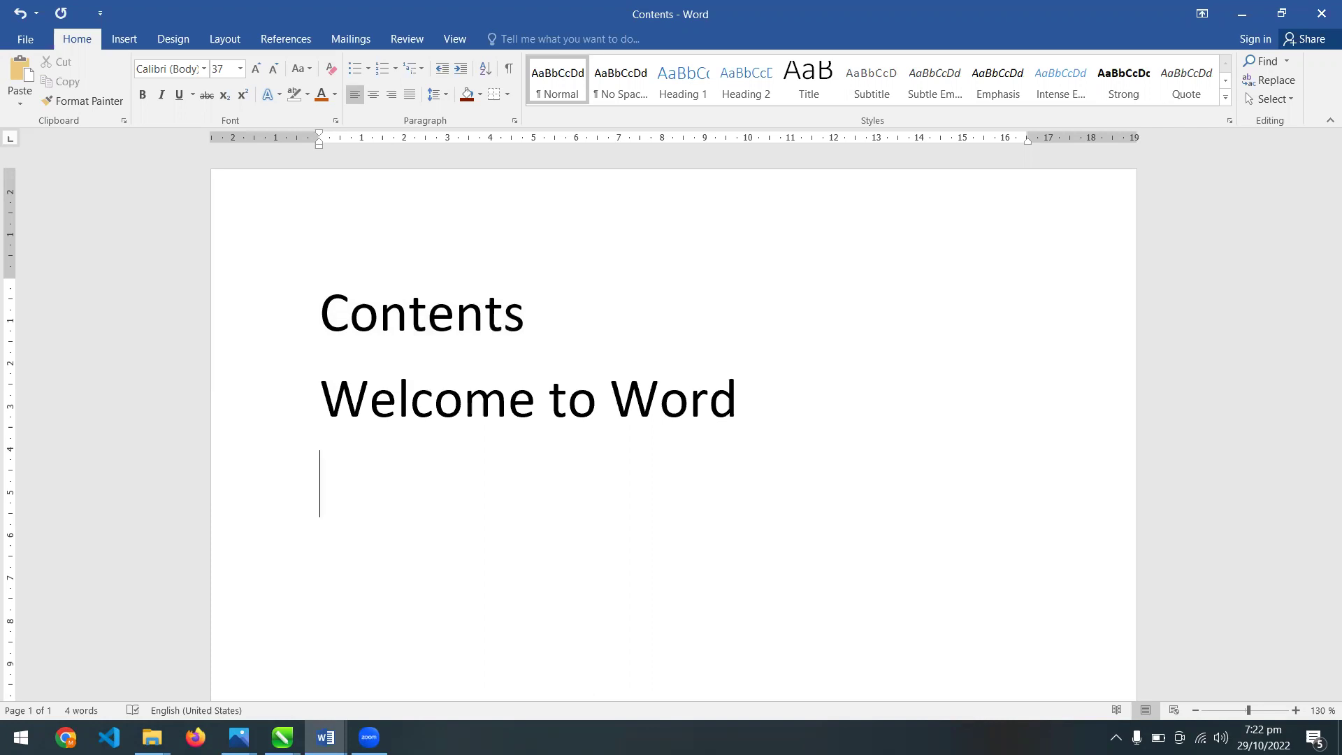
pyautogui.write('CAlanc')
pyautogui.press('BackSpace')
pyautogui.click(399, 482)
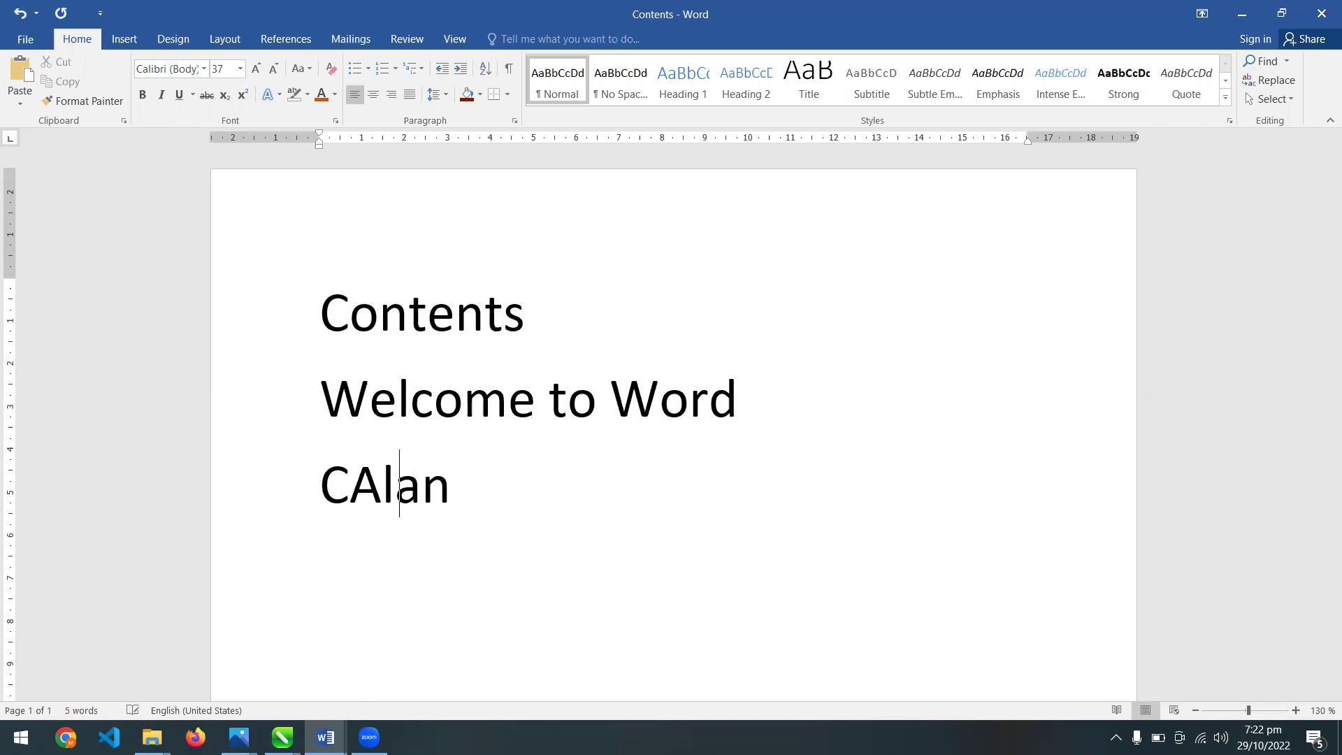
pyautogui.press('Home')
pyautogui.press('BackSpace')
pyautogui.press('Return')
pyautogui.press('Delete')
pyautogui.press('Delete')
pyautogui.press('Delete')
pyautogui.press('Delete')
pyautogui.press('Delete')
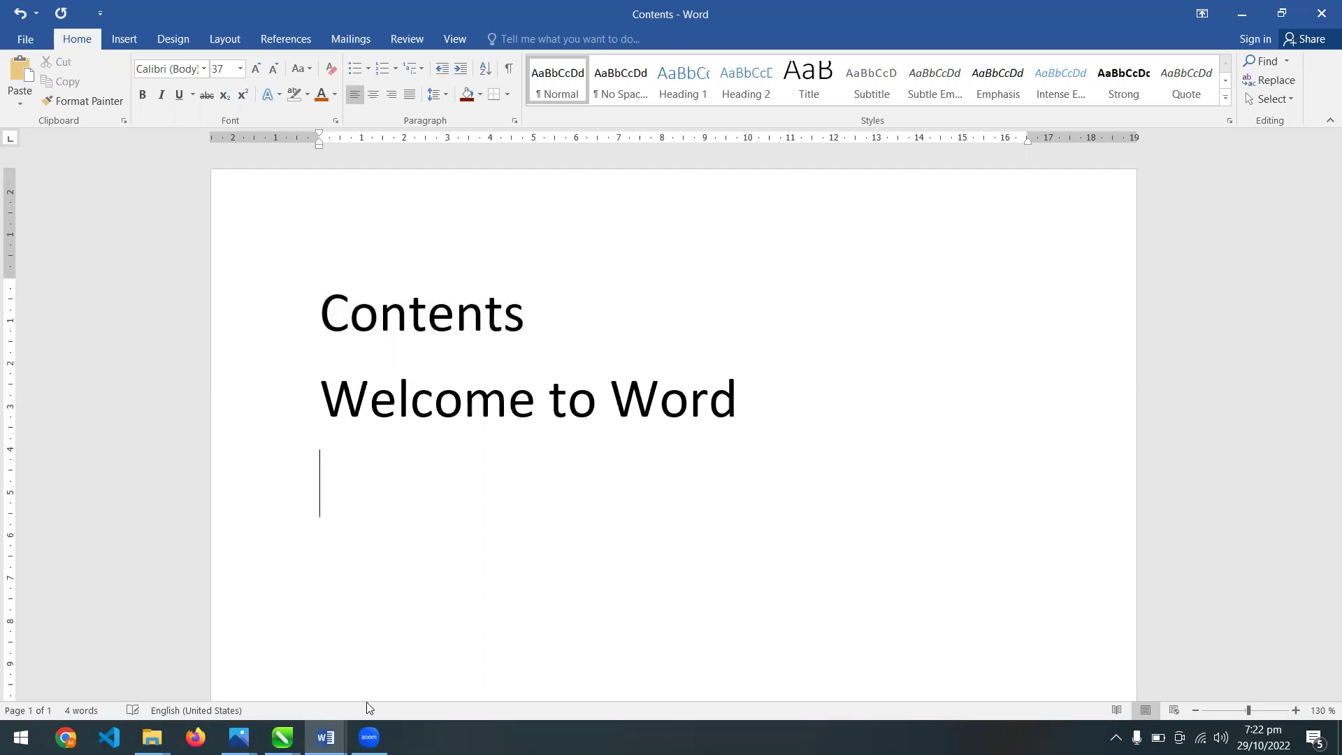
# Add the entry "Calander" below "Welcome to Word" and start another line beneath it
pyautogui.write('Calander')
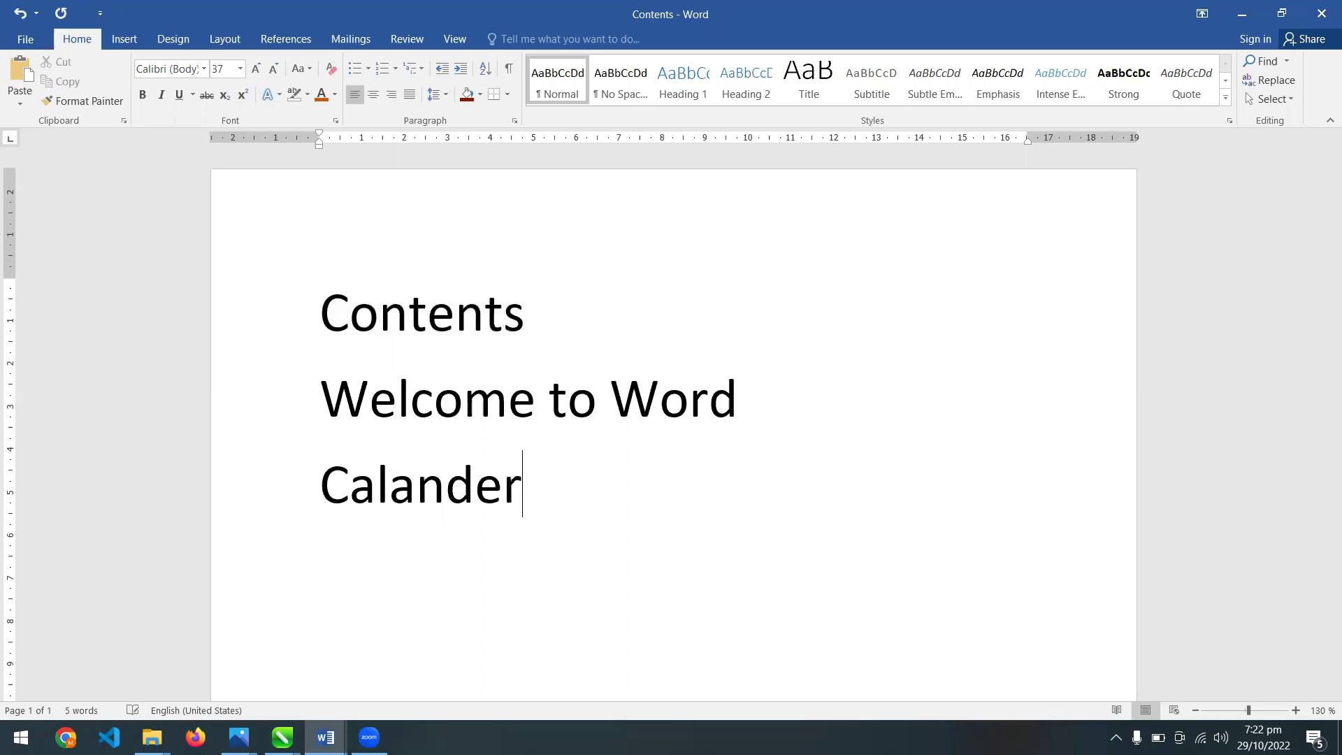
pyautogui.press('Return')
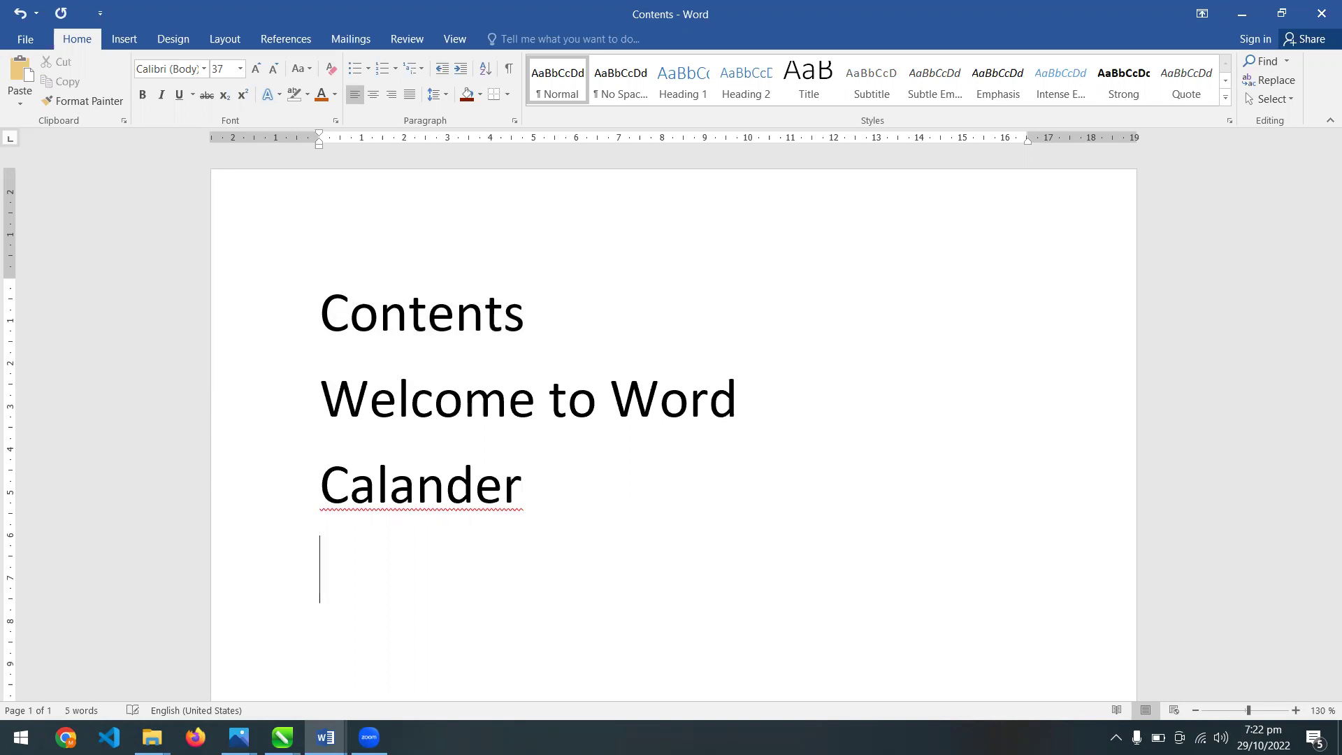
# Add the entry "Broucher" on the last line and apply the spelling suggestions "Calendar" and "Boucher" to the two flagged entries
pyautogui.write('Broucher')
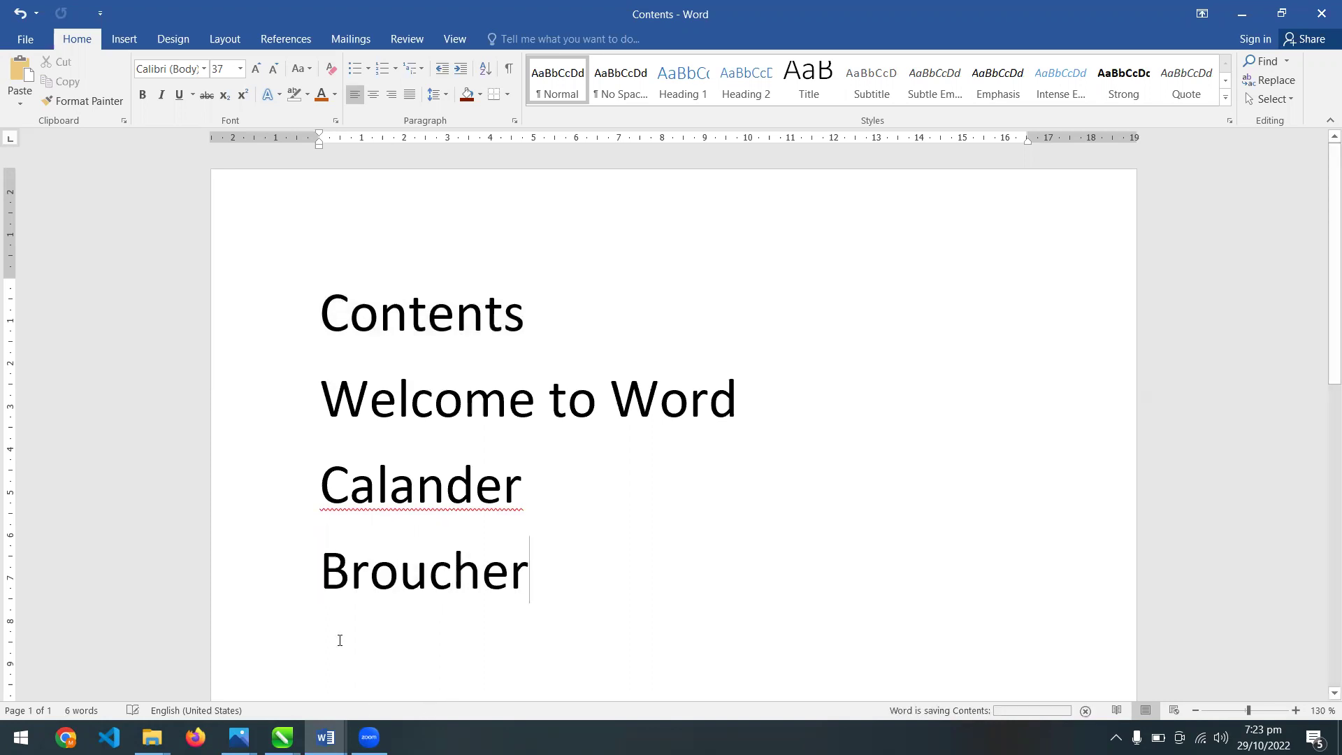
pyautogui.rightClick(426, 510)
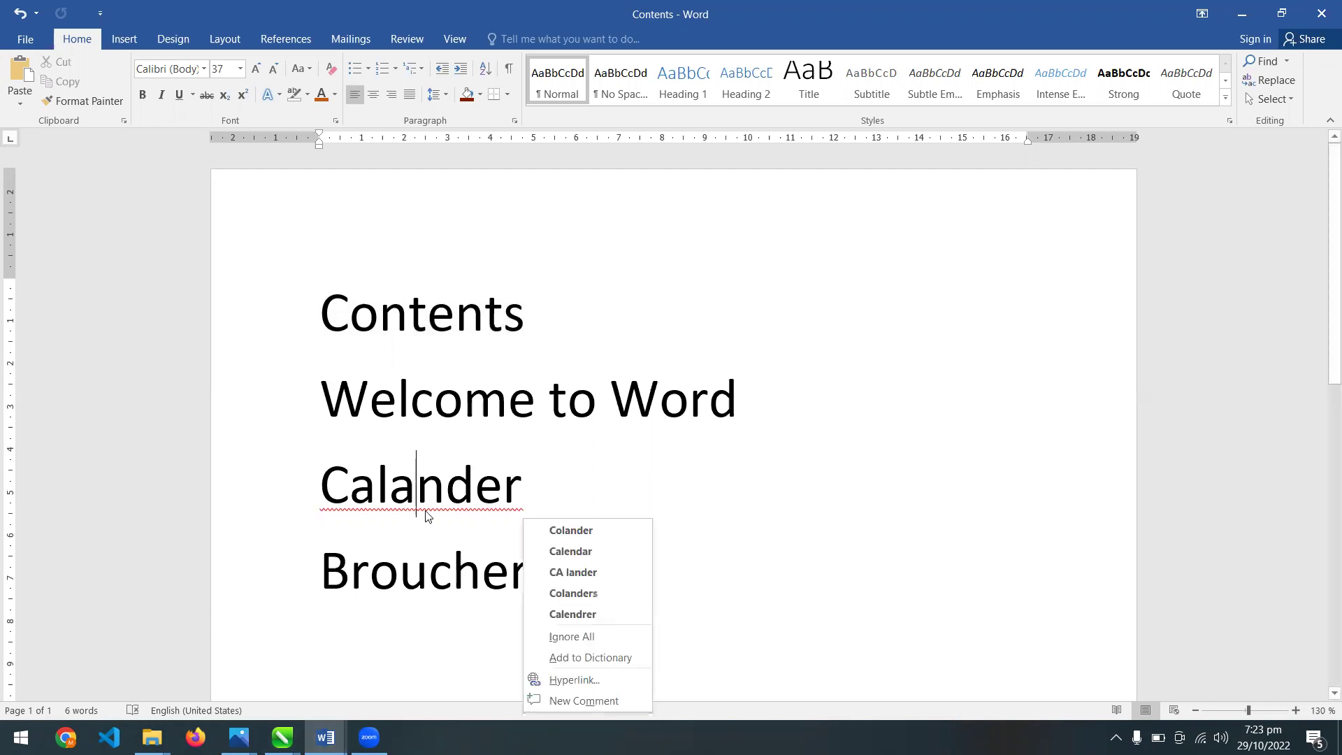
pyautogui.click(559, 551)
pyautogui.rightClick(399, 569)
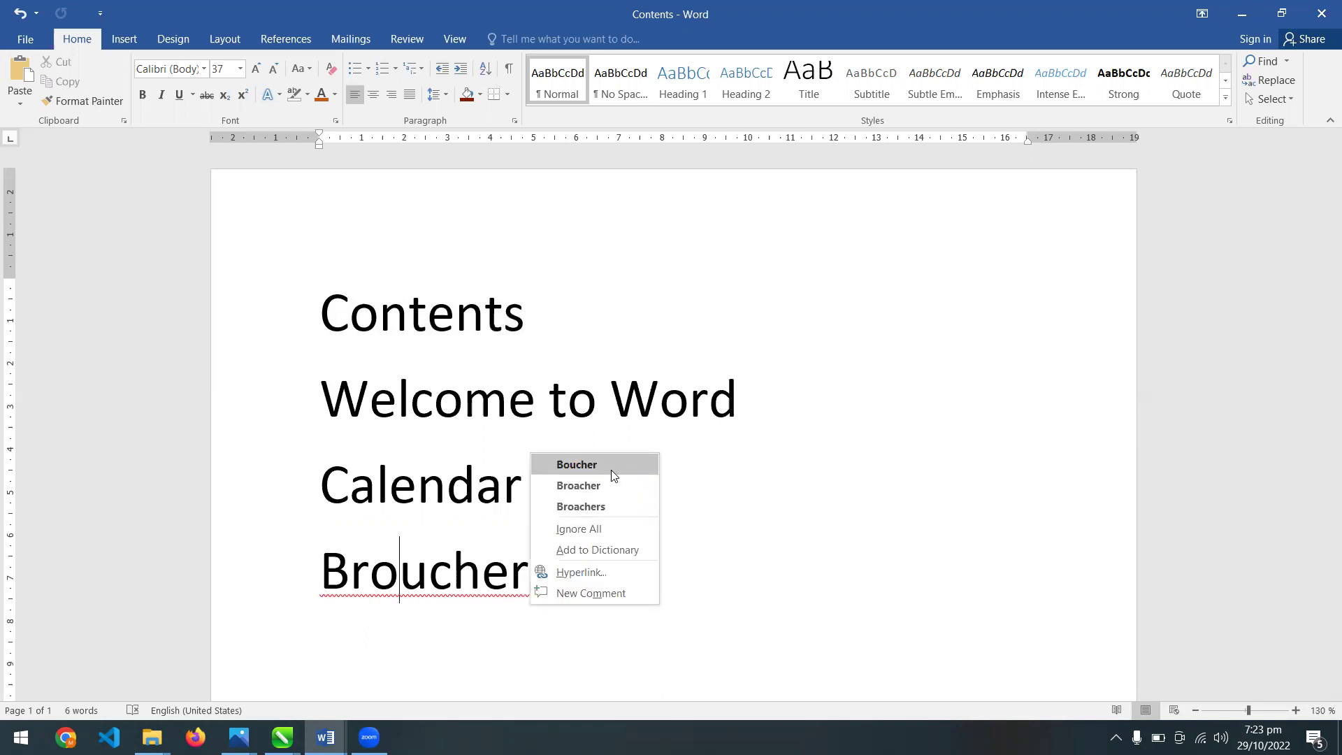
pyautogui.click(610, 469)
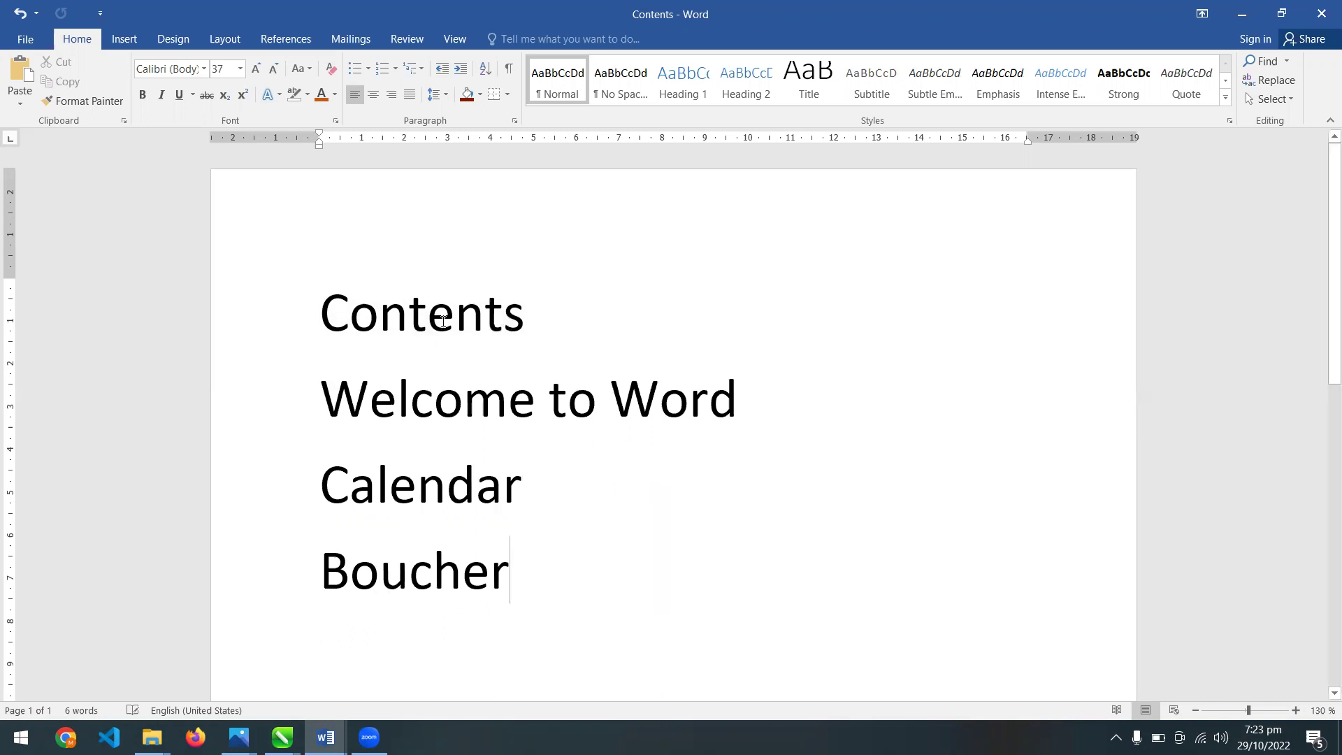
# Center the "Contents" heading and colour its text orange
pyautogui.click(433, 342)
pyautogui.hotkey('ctrl', 'e')
pyautogui.moveTo(801, 309); pyautogui.dragTo(572, 314)
pyautogui.click(321, 94)
pyautogui.click(689, 399)
pyautogui.press('Down')
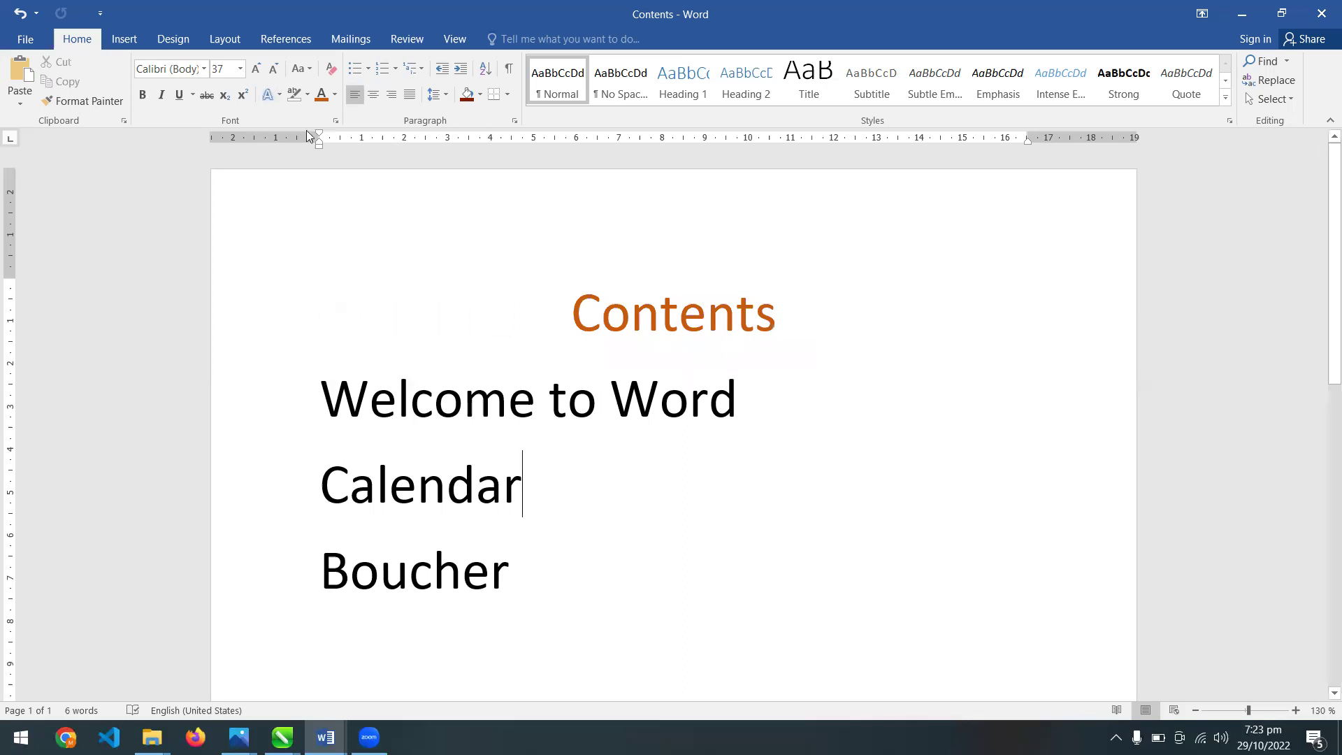
# Select the "Welcome to Word" entry and close the Calander, Broucher, Welcome to Word and What is Lorem Ipsum3 documents, discarding unsaved changes
pyautogui.click(120, 39)
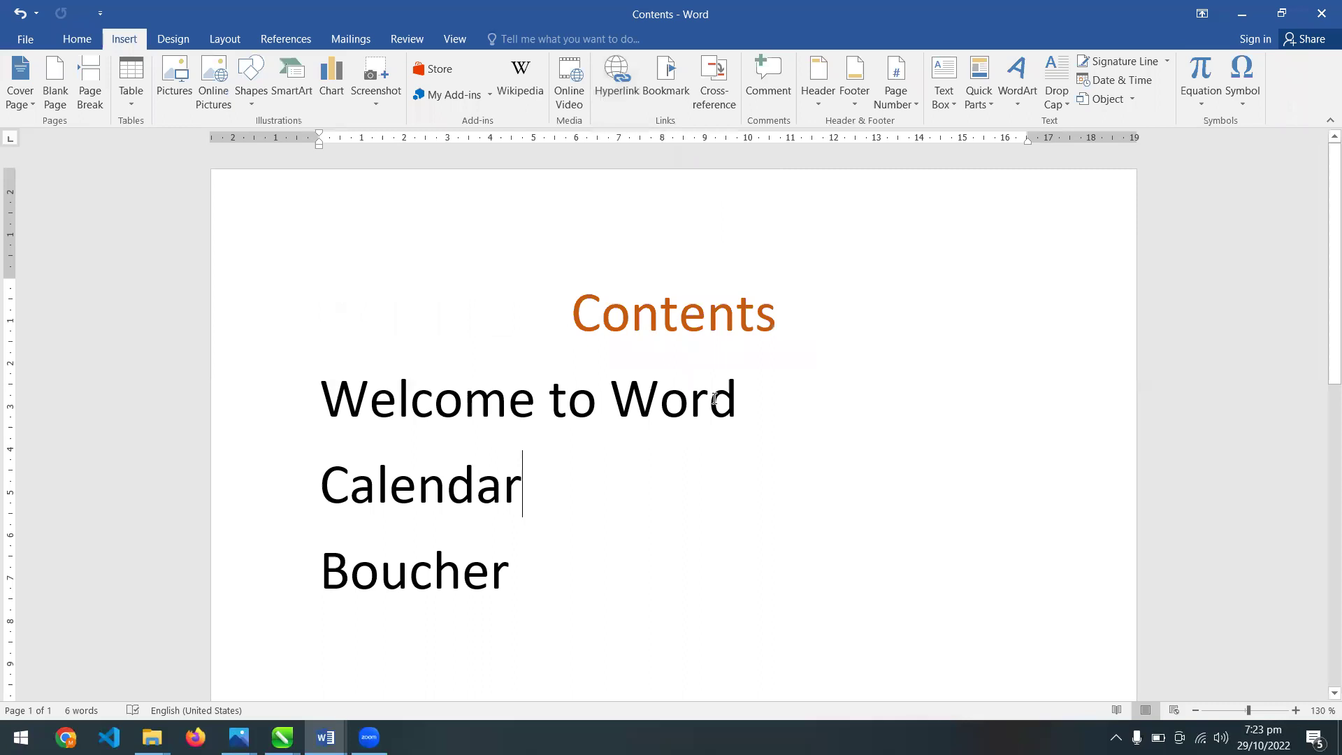
pyautogui.moveTo(734, 399); pyautogui.dragTo(523, 365)
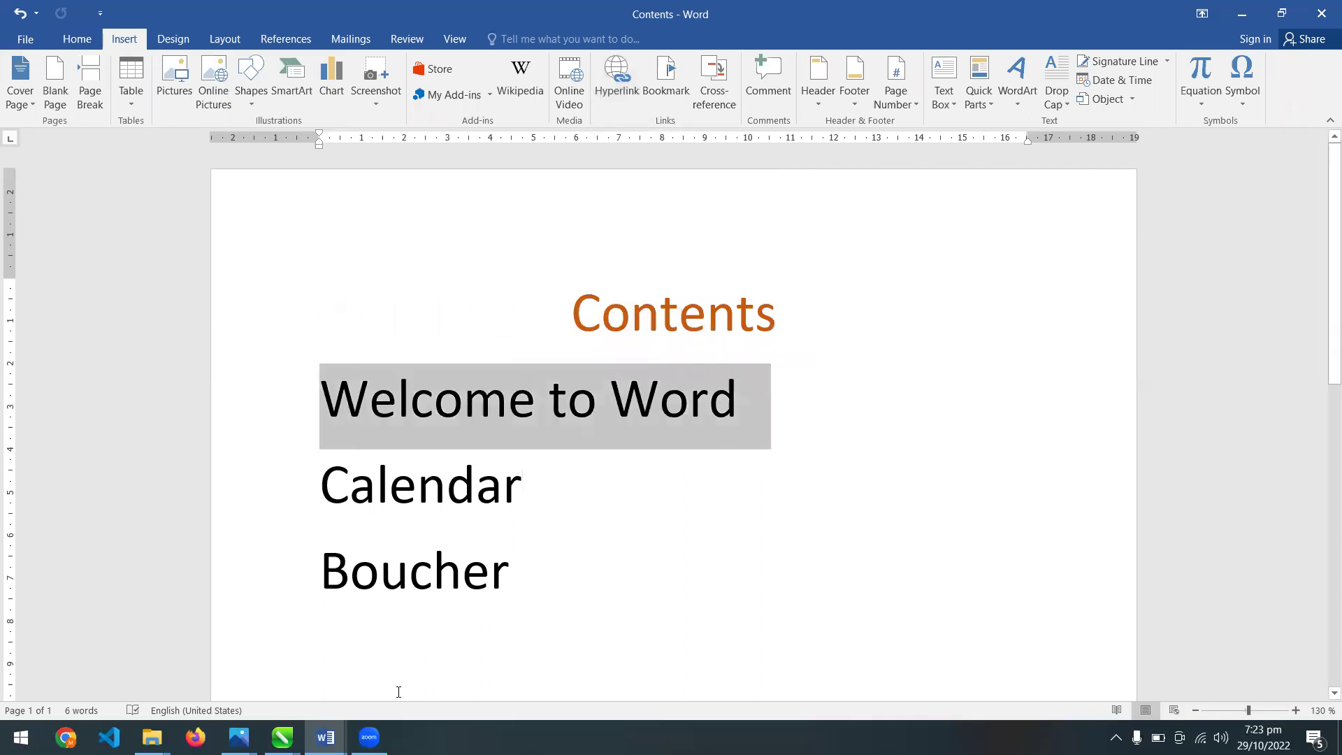
pyautogui.click(325, 737)
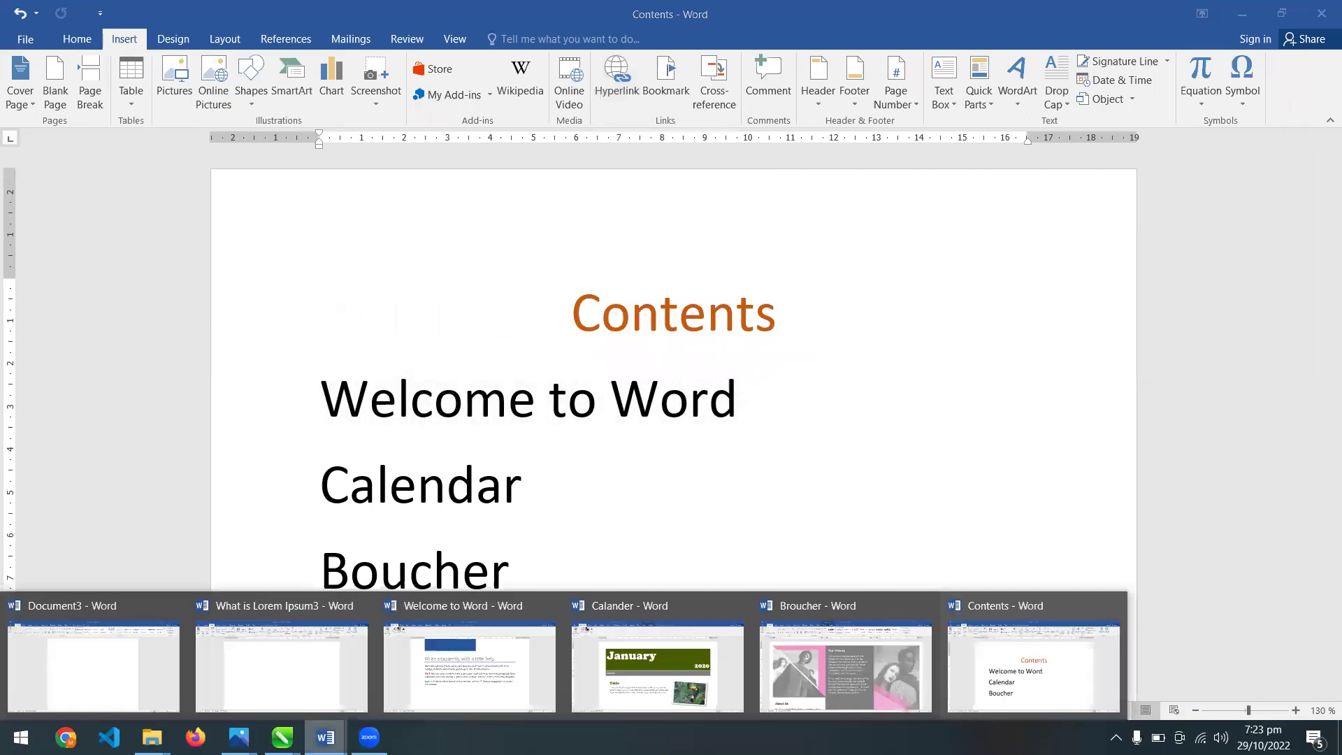
pyautogui.moveTo(745, 654)
pyautogui.click(737, 608)
pyautogui.click(737, 608)
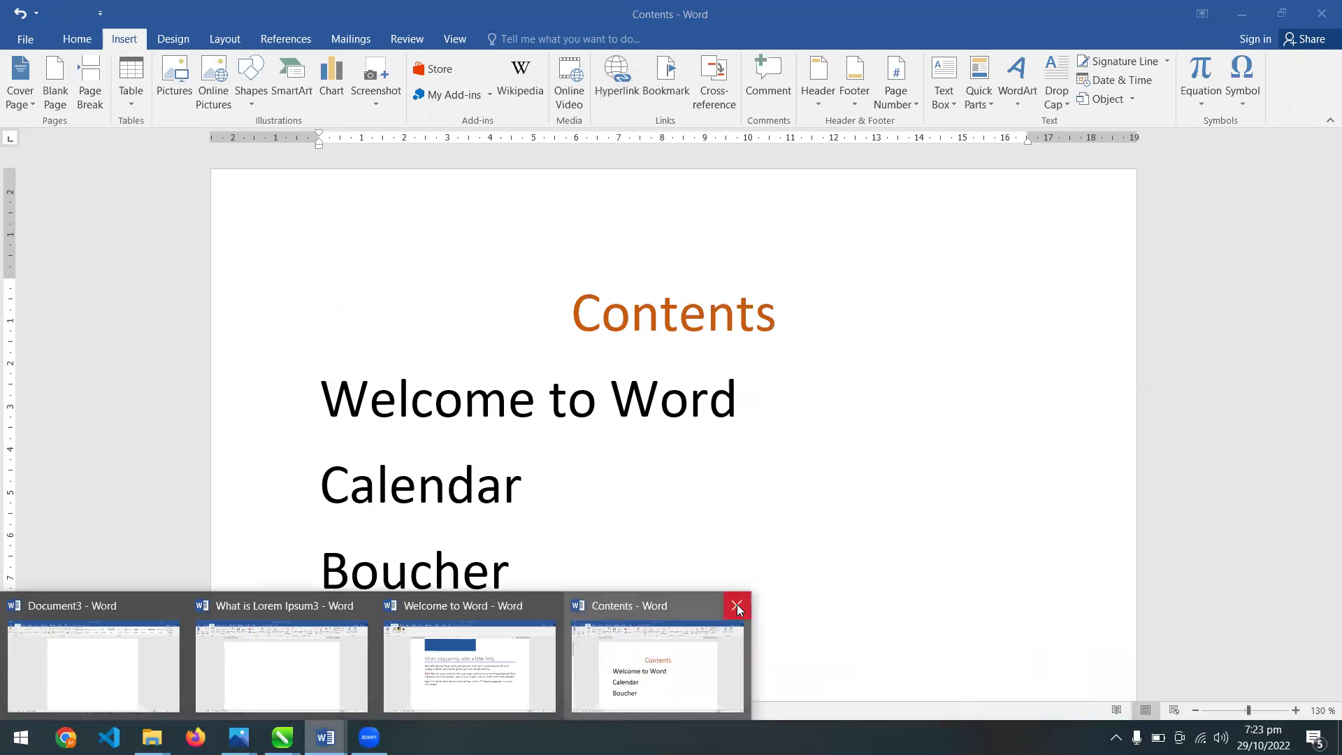
pyautogui.click(550, 607)
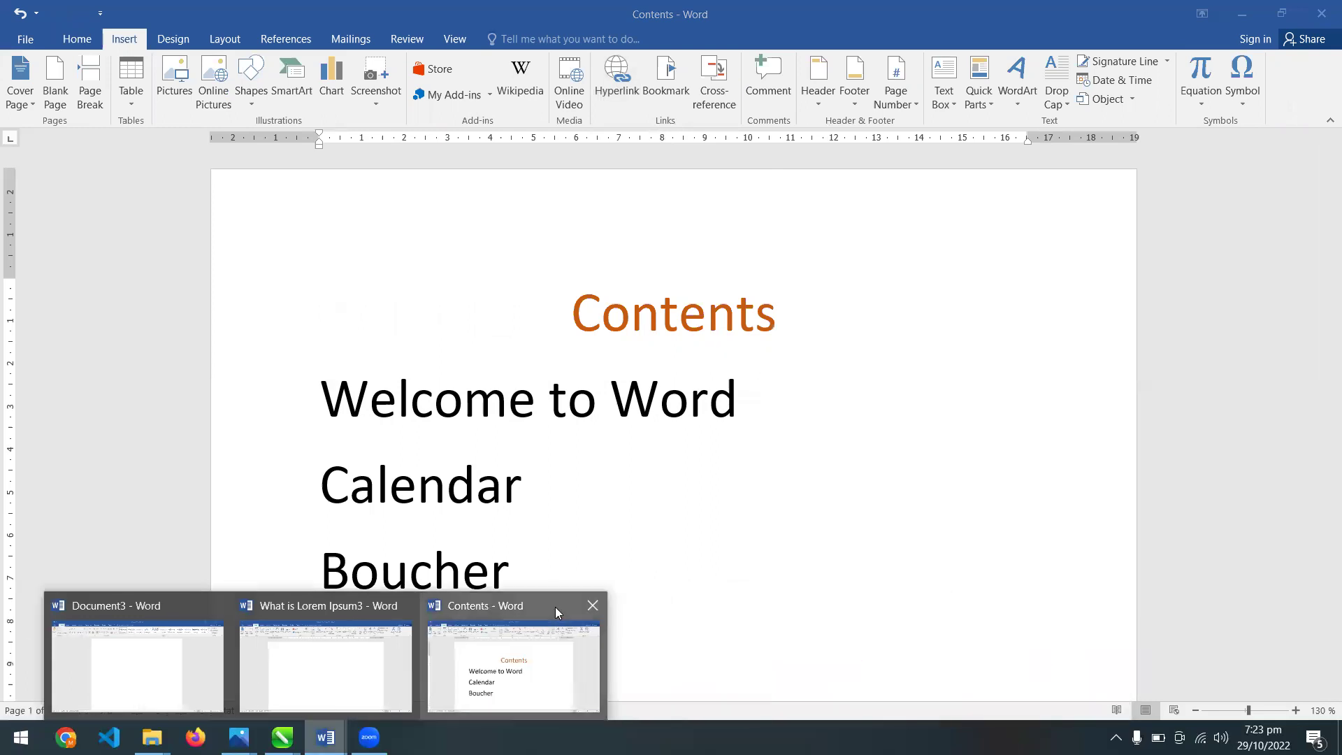
pyautogui.click(405, 607)
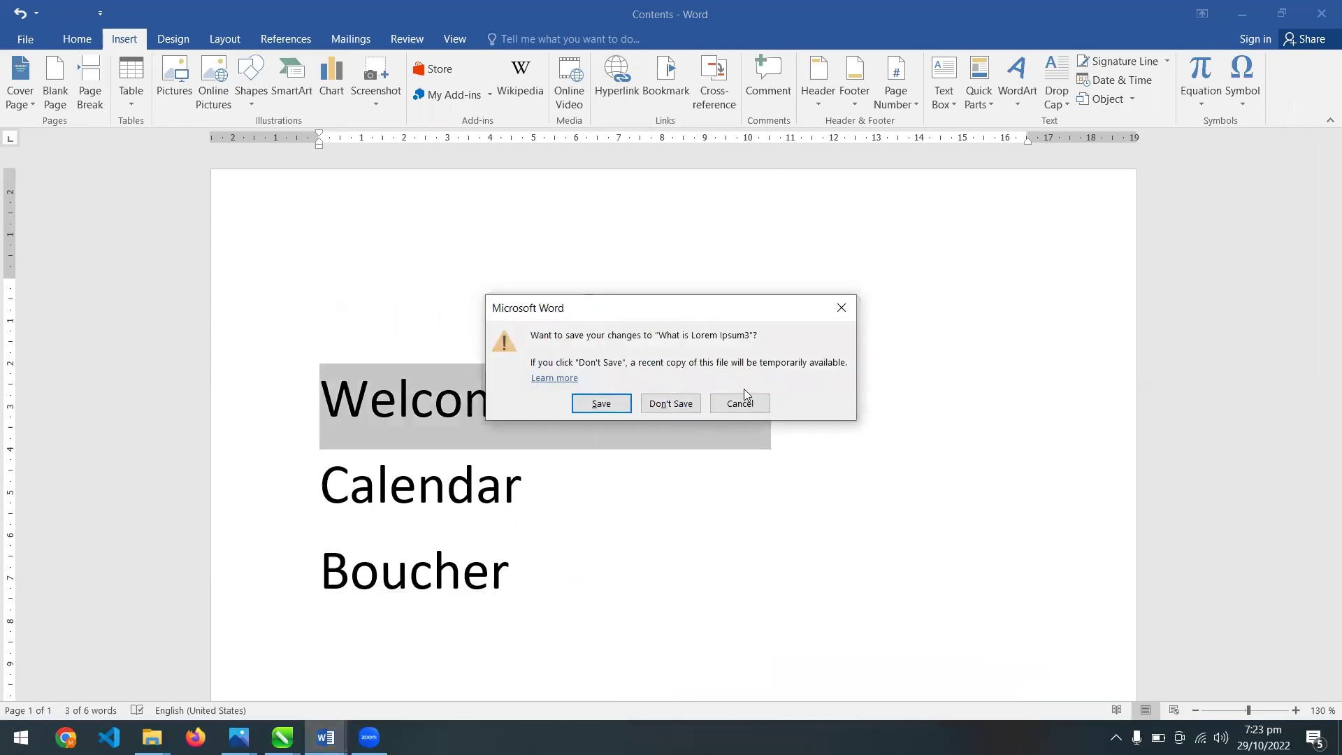
pyautogui.click(690, 409)
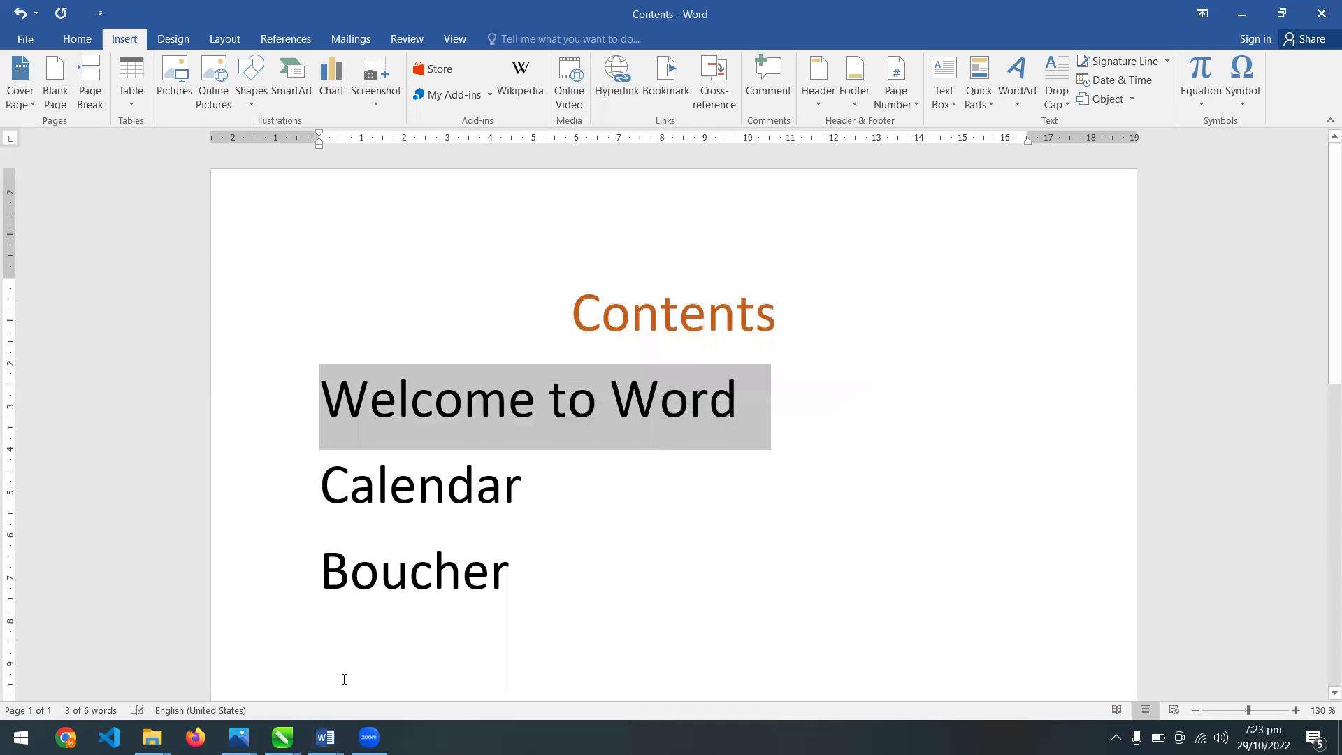
# Check the saved documents in the Desktop "word" folder in File Explorer, then return to the Contents document
pyautogui.click(152, 737)
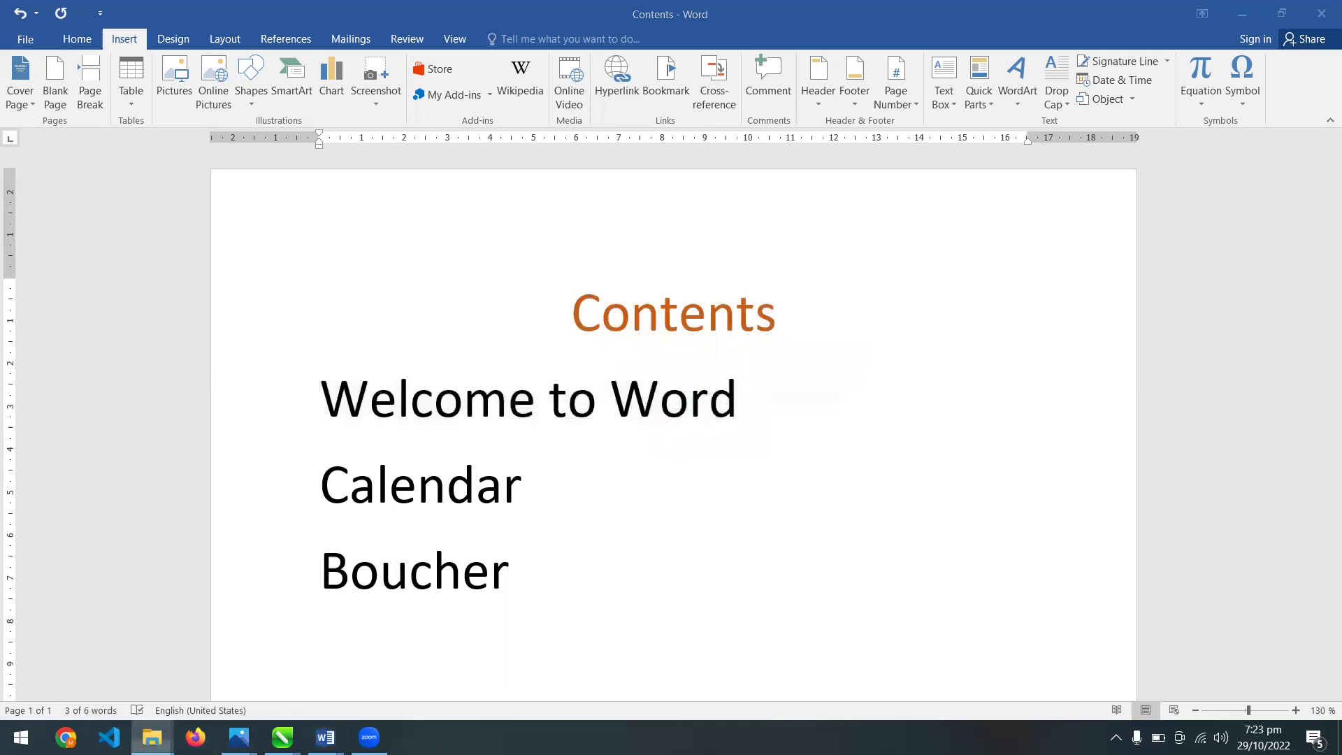
pyautogui.click(292, 655)
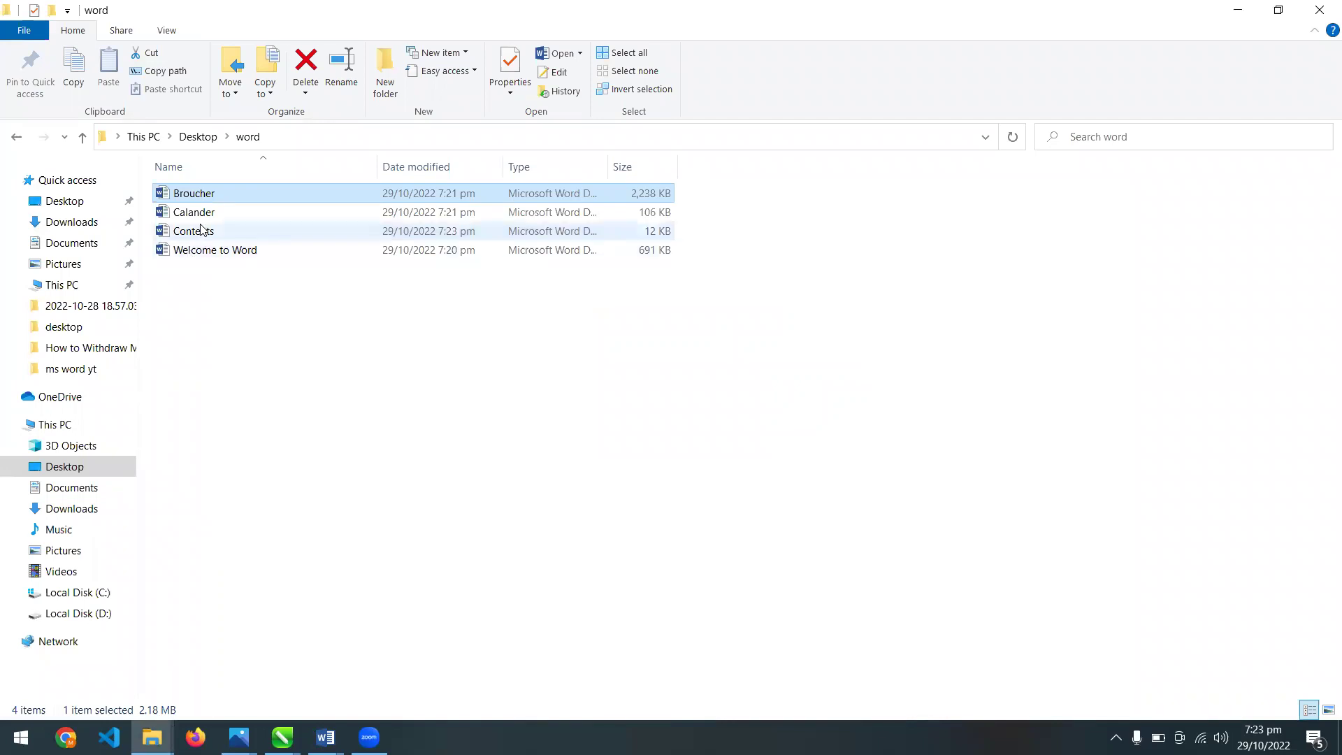
pyautogui.click(1237, 10)
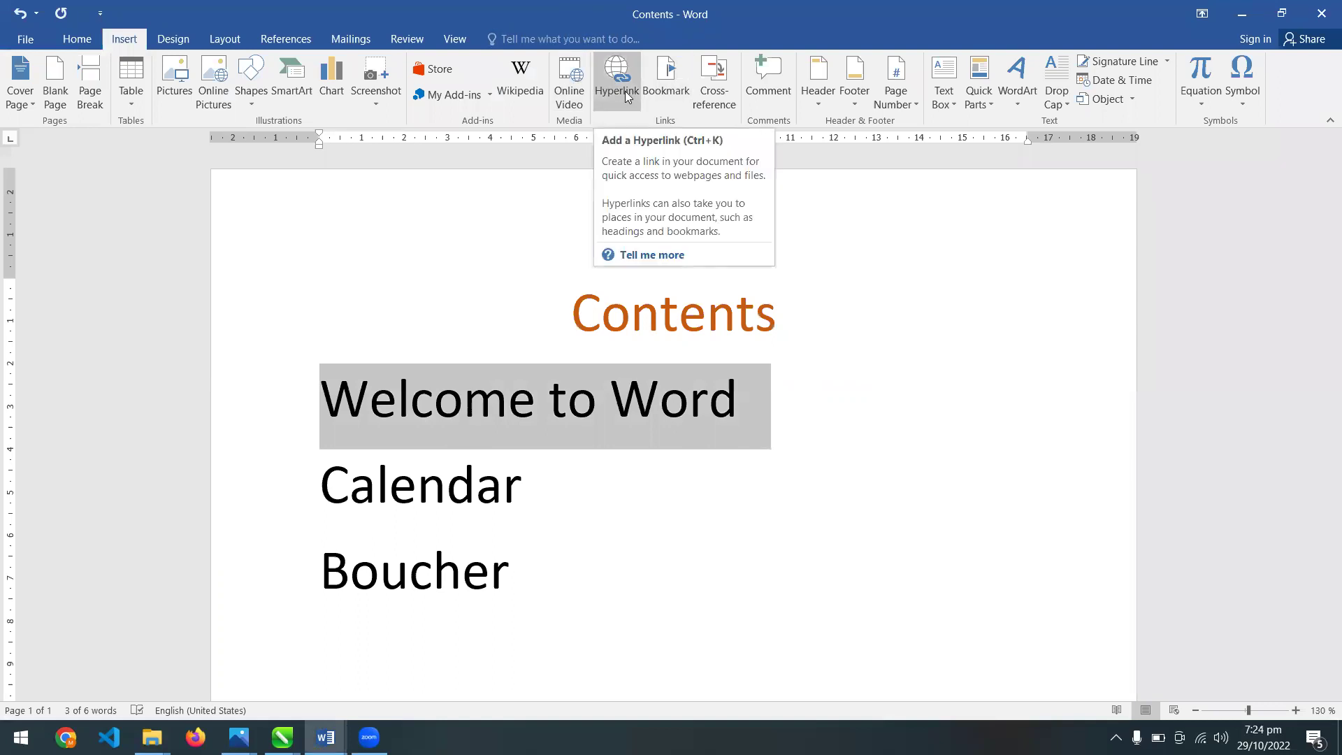
# Hyperlink the selected "Welcome to Word" entry to the file Welcome to Word.docx in the "word" folder
pyautogui.hotkey('ctrl', 'k')
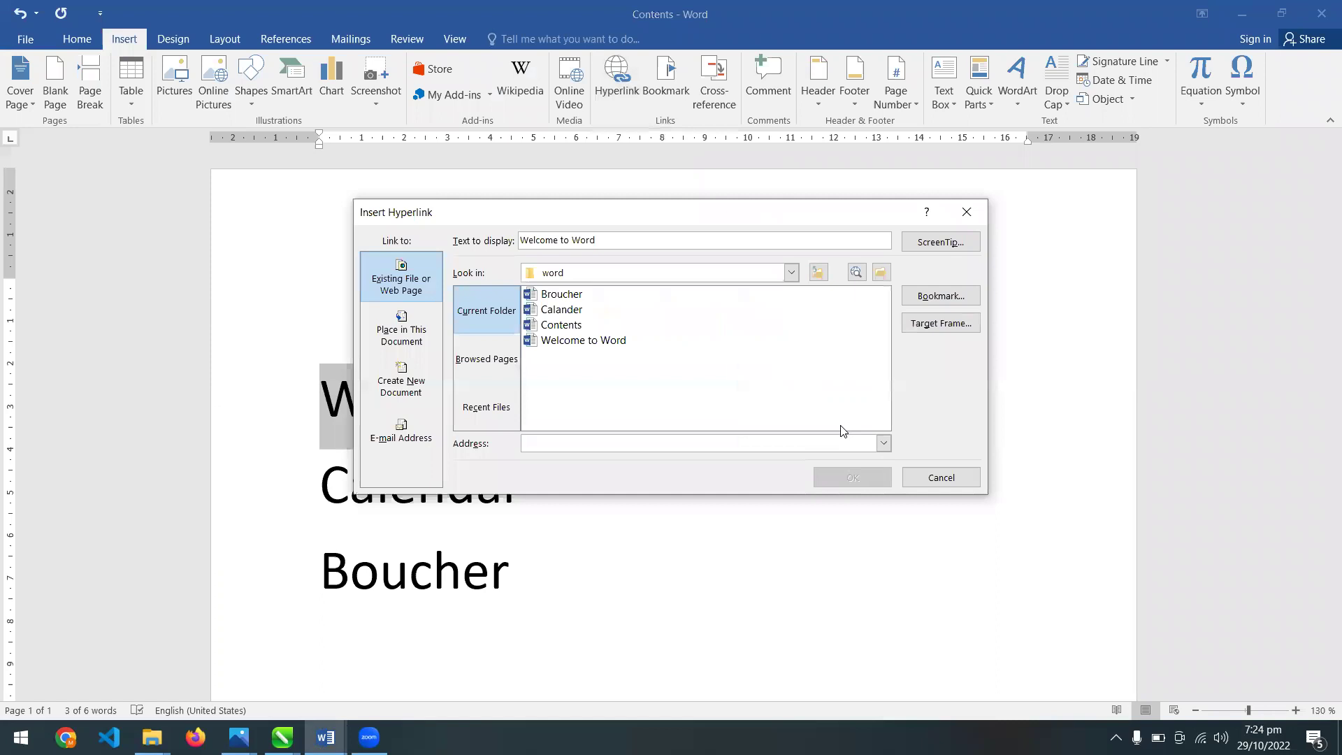
pyautogui.click(572, 342)
pyautogui.moveTo(647, 210); pyautogui.dragTo(691, 96)
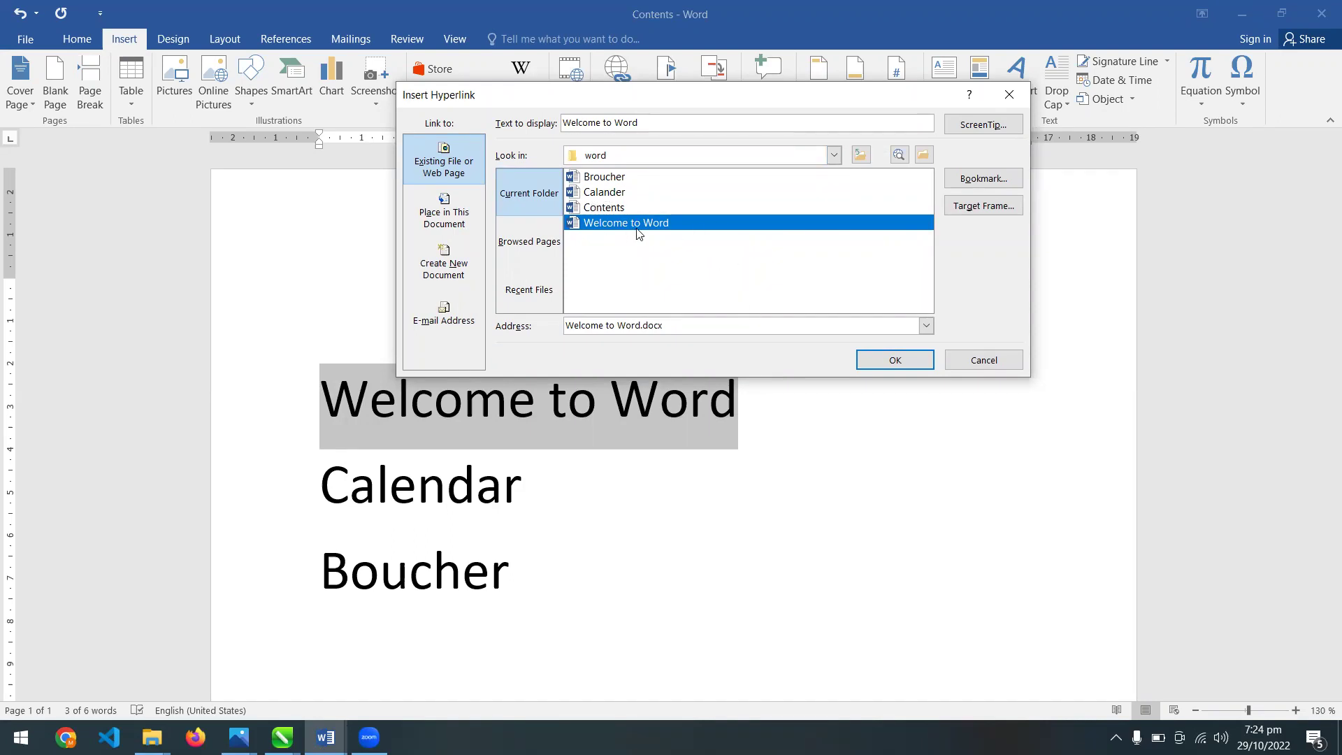
pyautogui.click(613, 160)
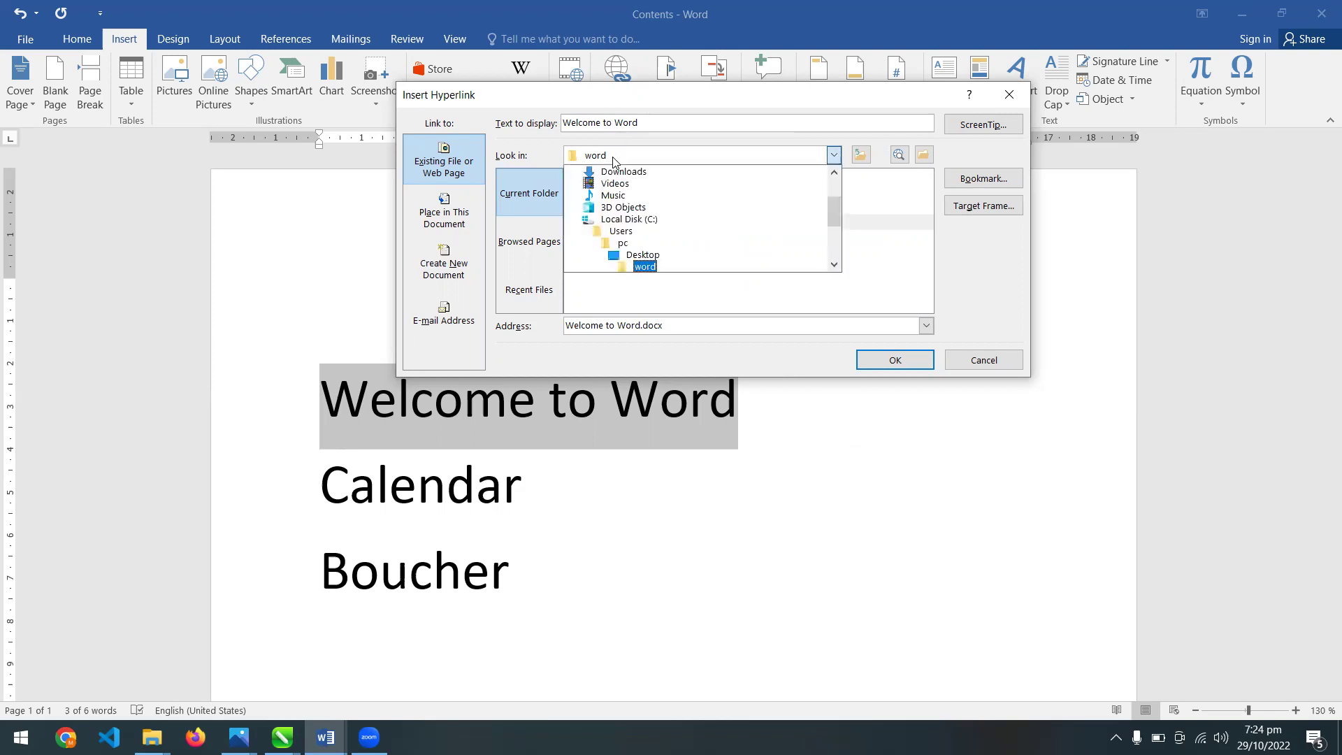
pyautogui.click(644, 266)
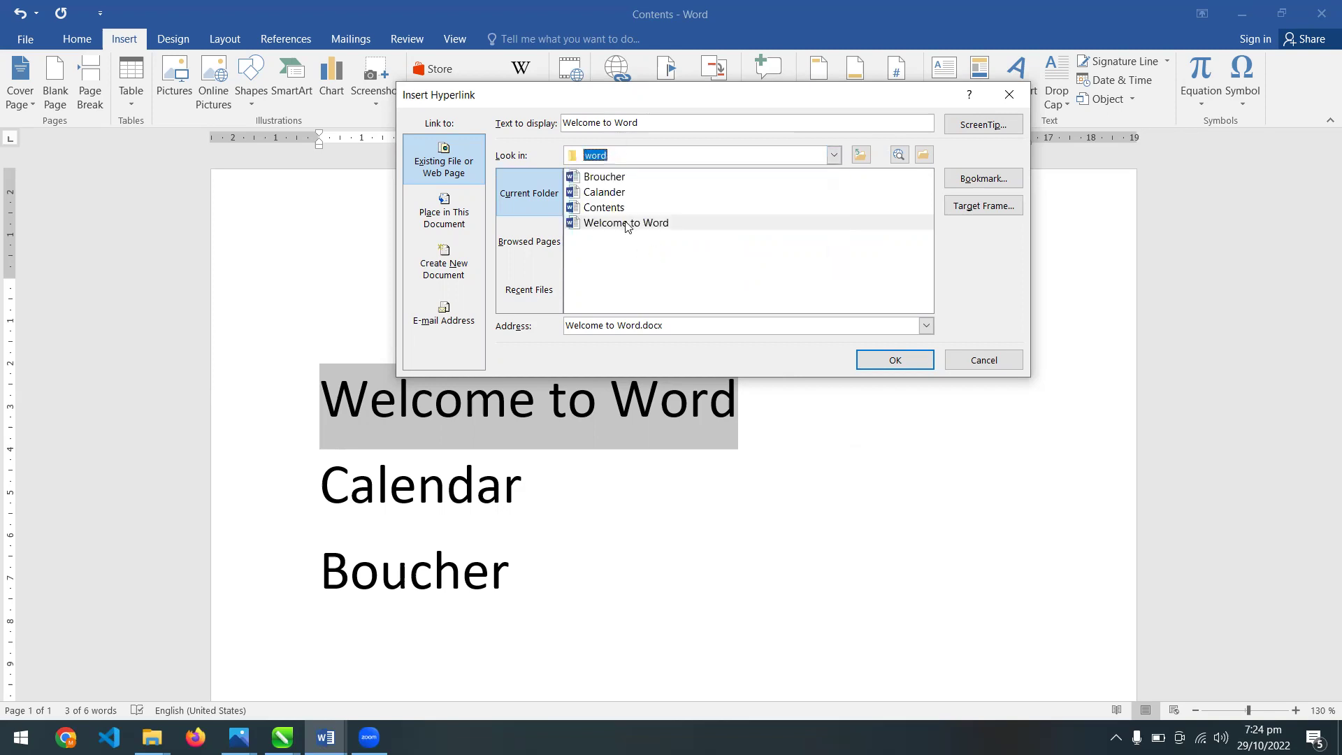
pyautogui.click(626, 224)
pyautogui.click(900, 360)
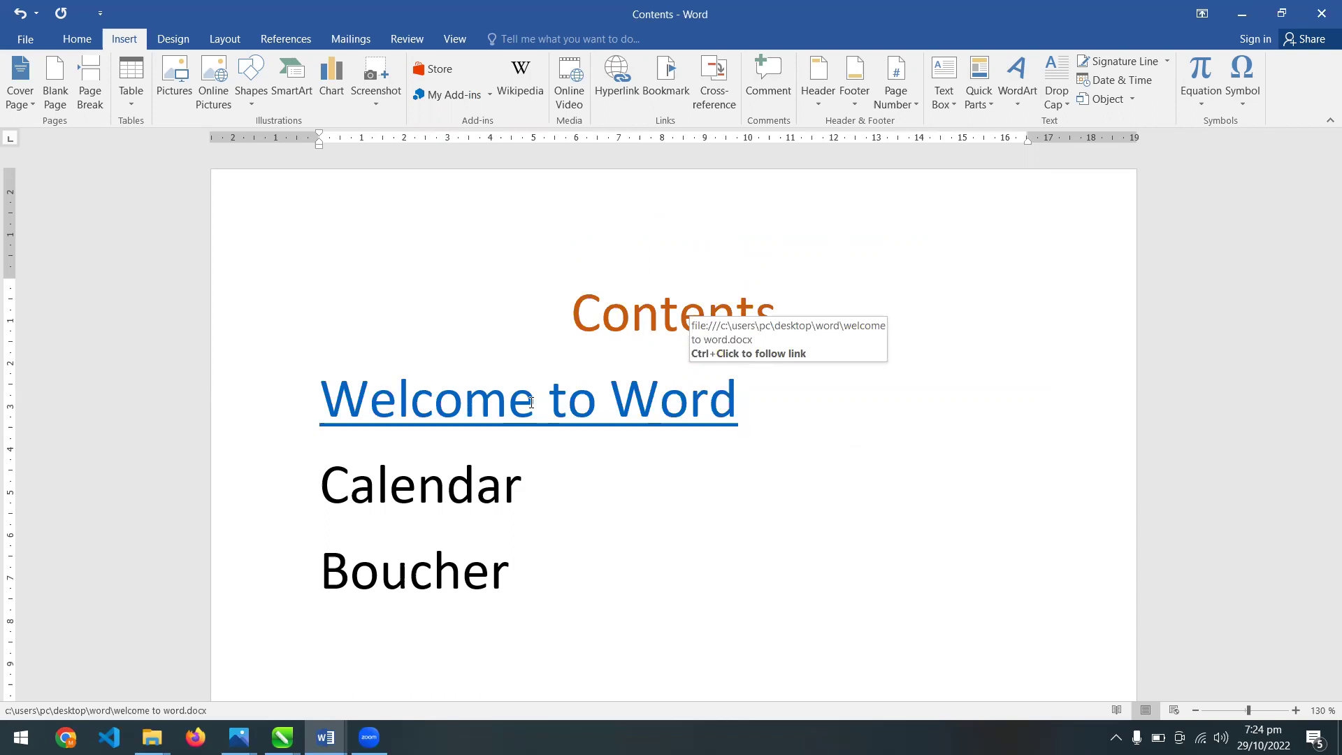
# Follow the "Welcome to Word" link to test it and close the document it opens
pyautogui.keyDown('ctrl'); pyautogui.click(582, 412); pyautogui.keyUp('ctrl')
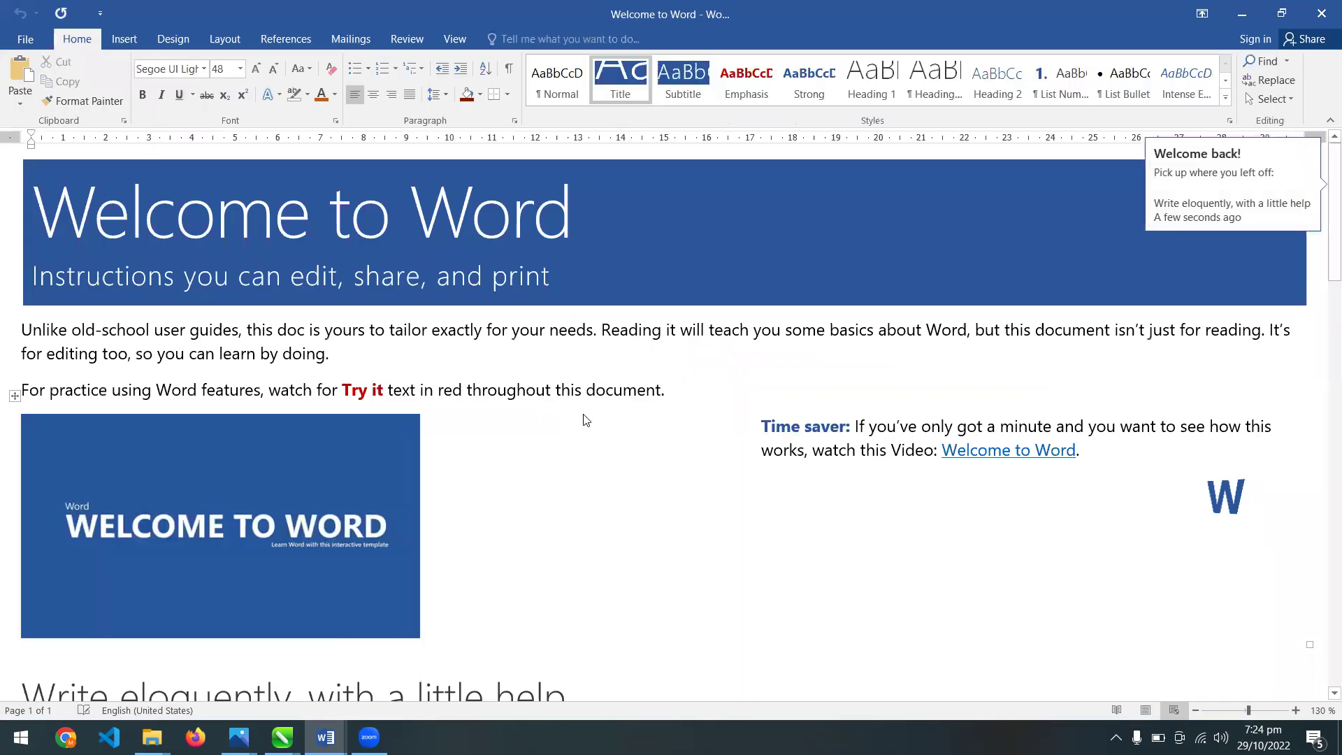
pyautogui.click(1319, 16)
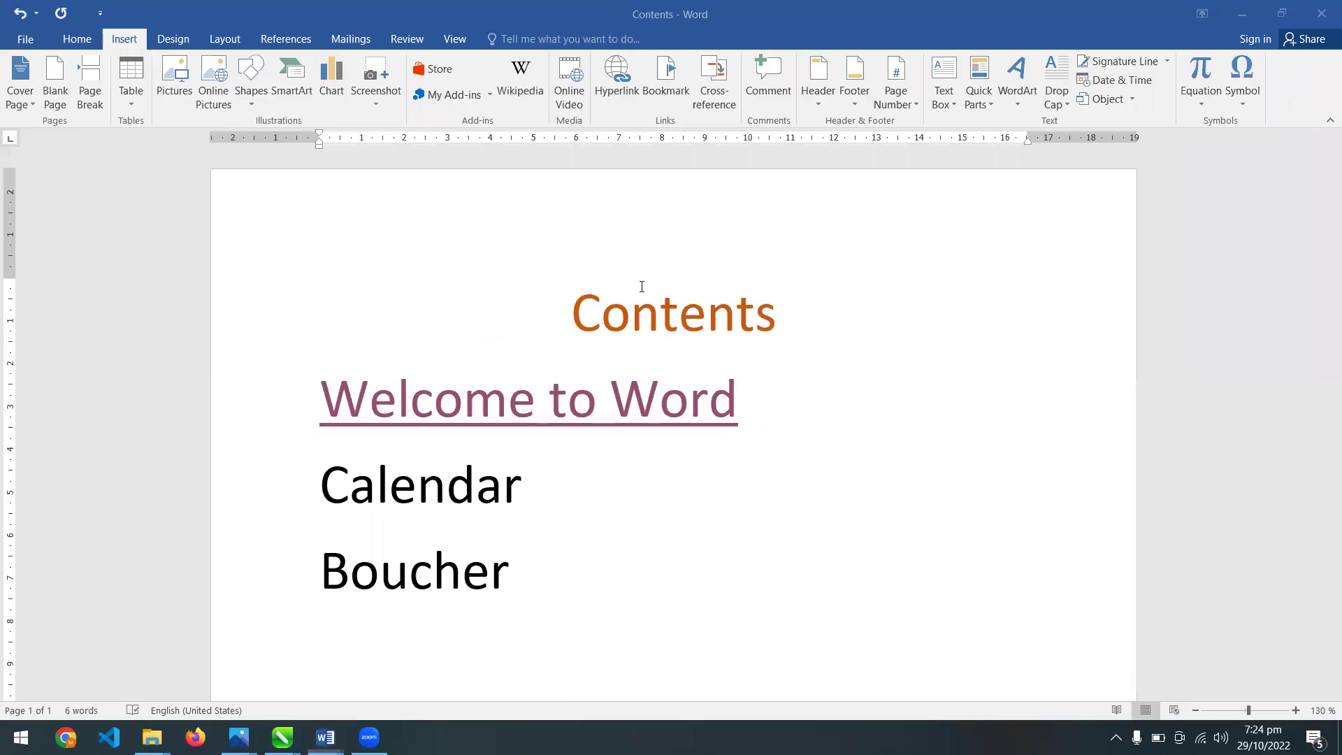
# Hyperlink the "Calendar" entry to the Calander document in the "word" folder
pyautogui.click(525, 517)
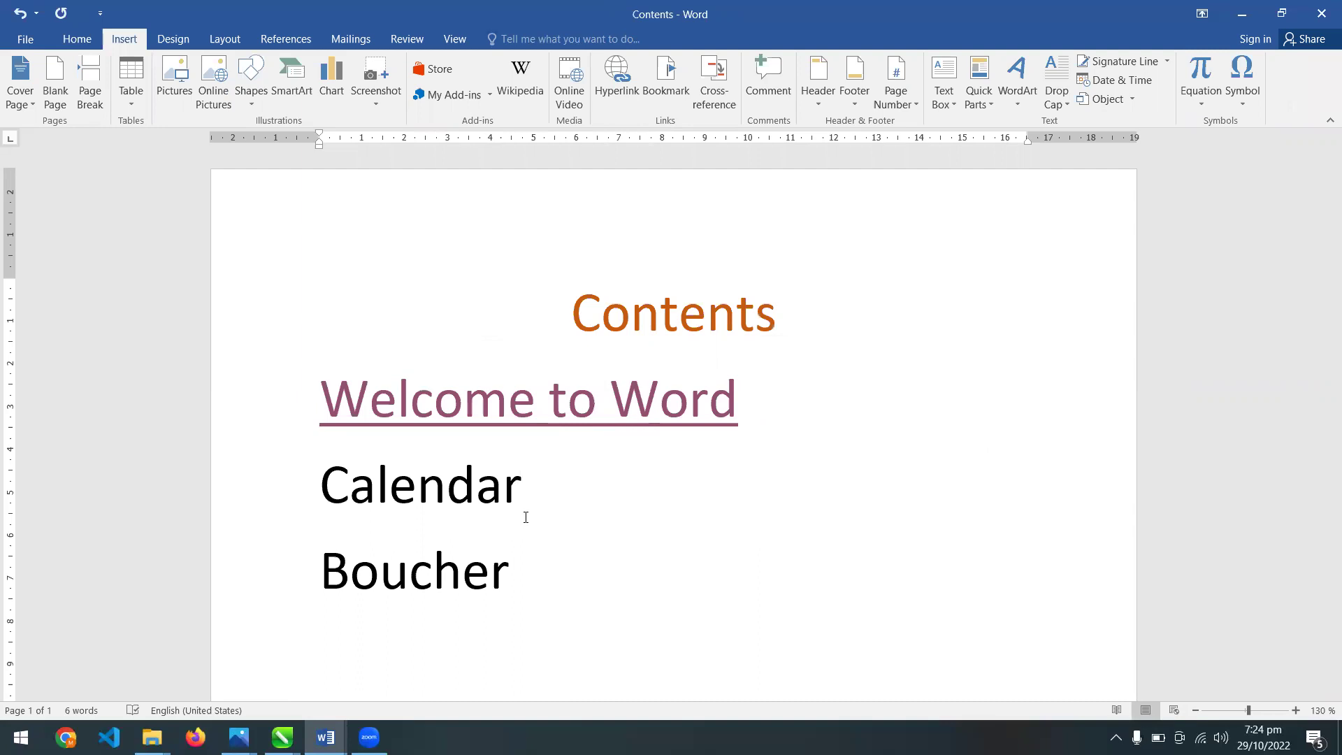
pyautogui.moveTo(533, 494); pyautogui.dragTo(319, 486)
pyautogui.hotkey('ctrl', 'k')
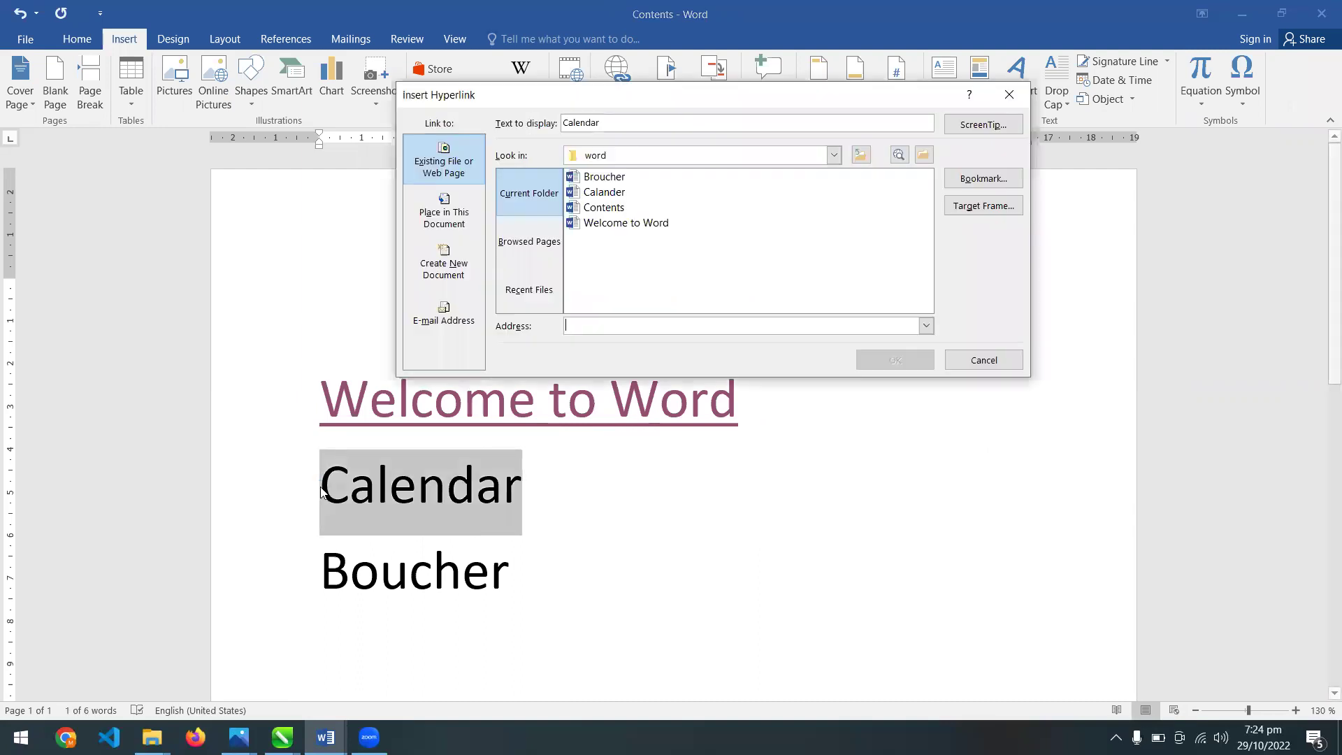
pyautogui.click(603, 193)
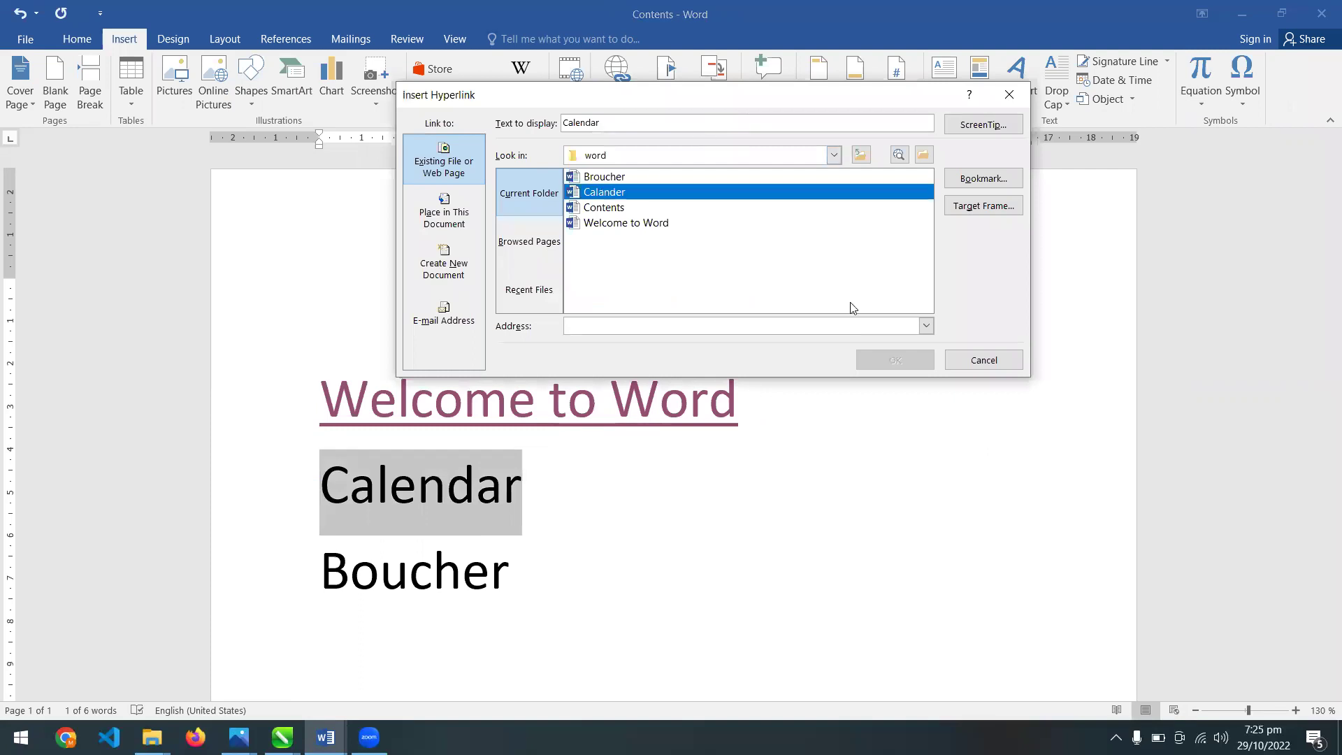
pyautogui.click(894, 360)
# Hyperlink the "Boucher" entry to the Broucher document in the "word" folder
pyautogui.moveTo(509, 574); pyautogui.dragTo(322, 570)
pyautogui.hotkey('ctrl', 'k')
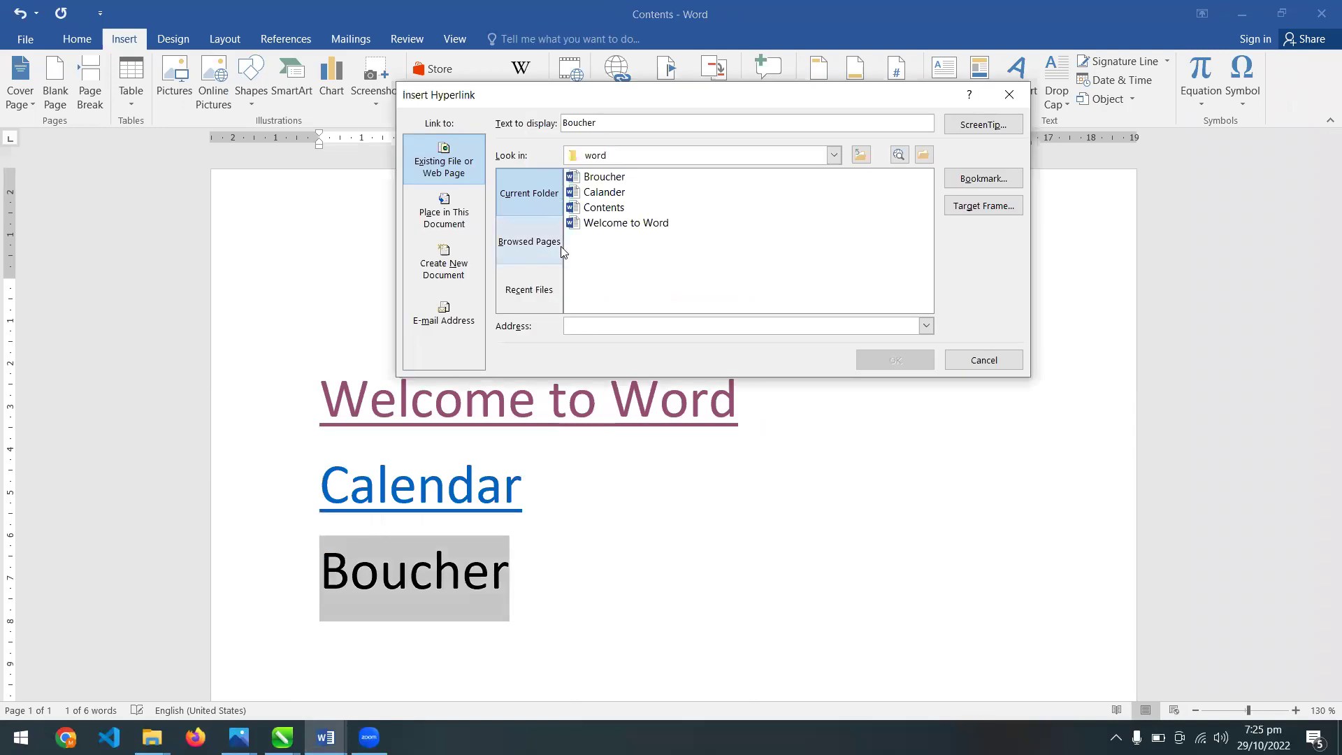
pyautogui.click(609, 177)
pyautogui.click(926, 361)
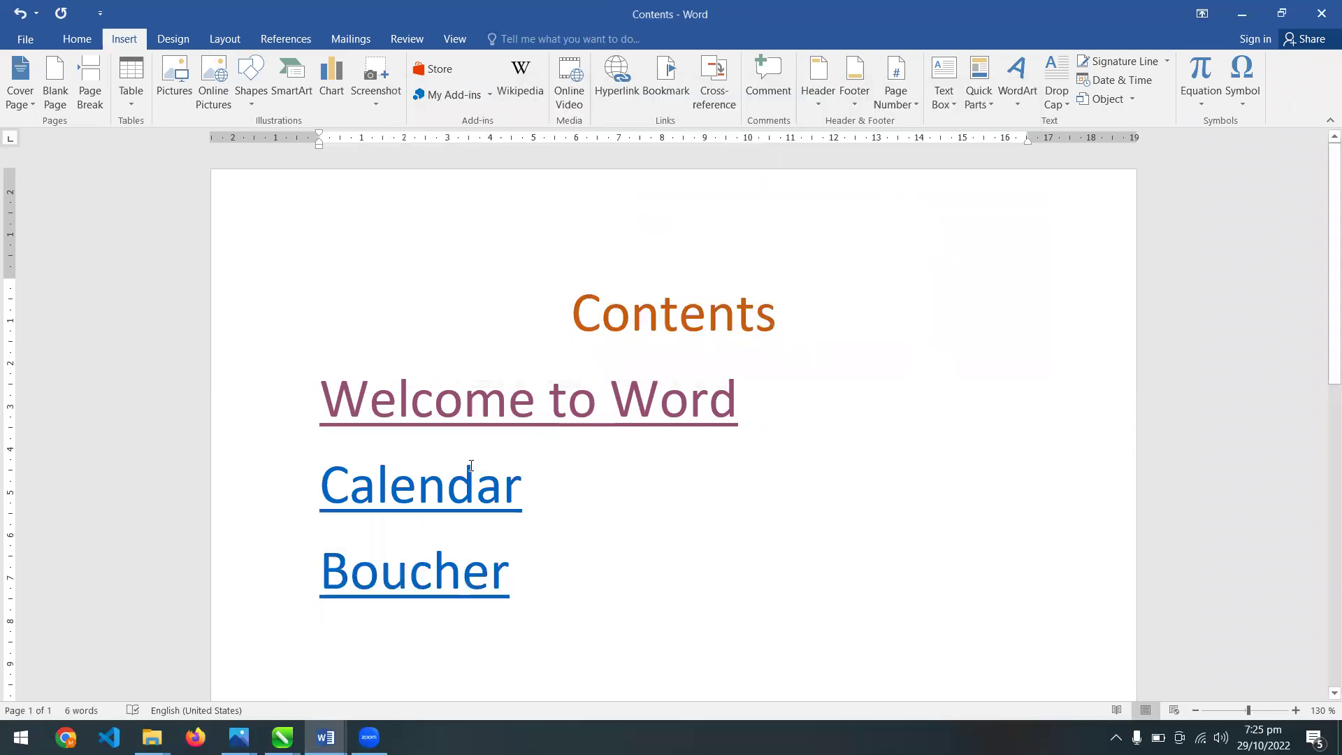
# Try to open the calendar document through the "Calendar" link, accepting October 2022 as the calendar date
pyautogui.click(418, 482)
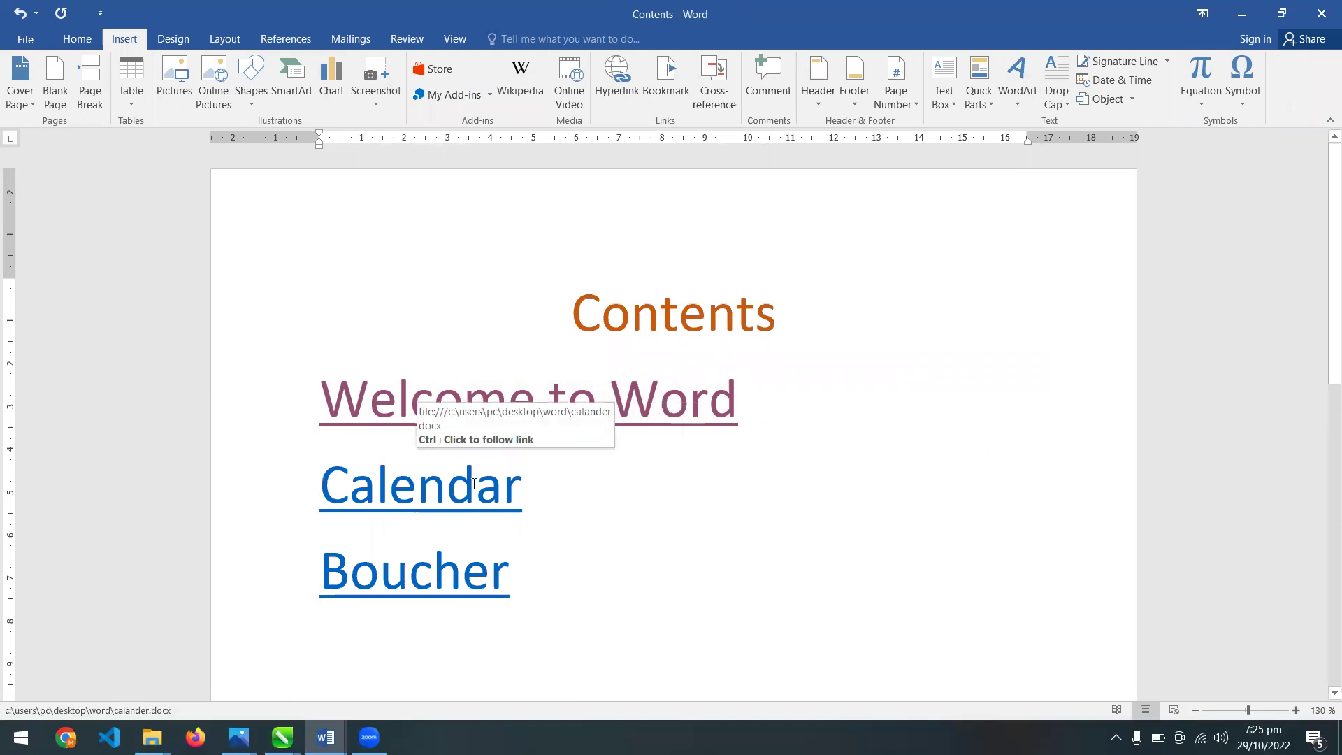
pyautogui.keyDown('ctrl'); pyautogui.click(474, 484); pyautogui.keyUp('ctrl')
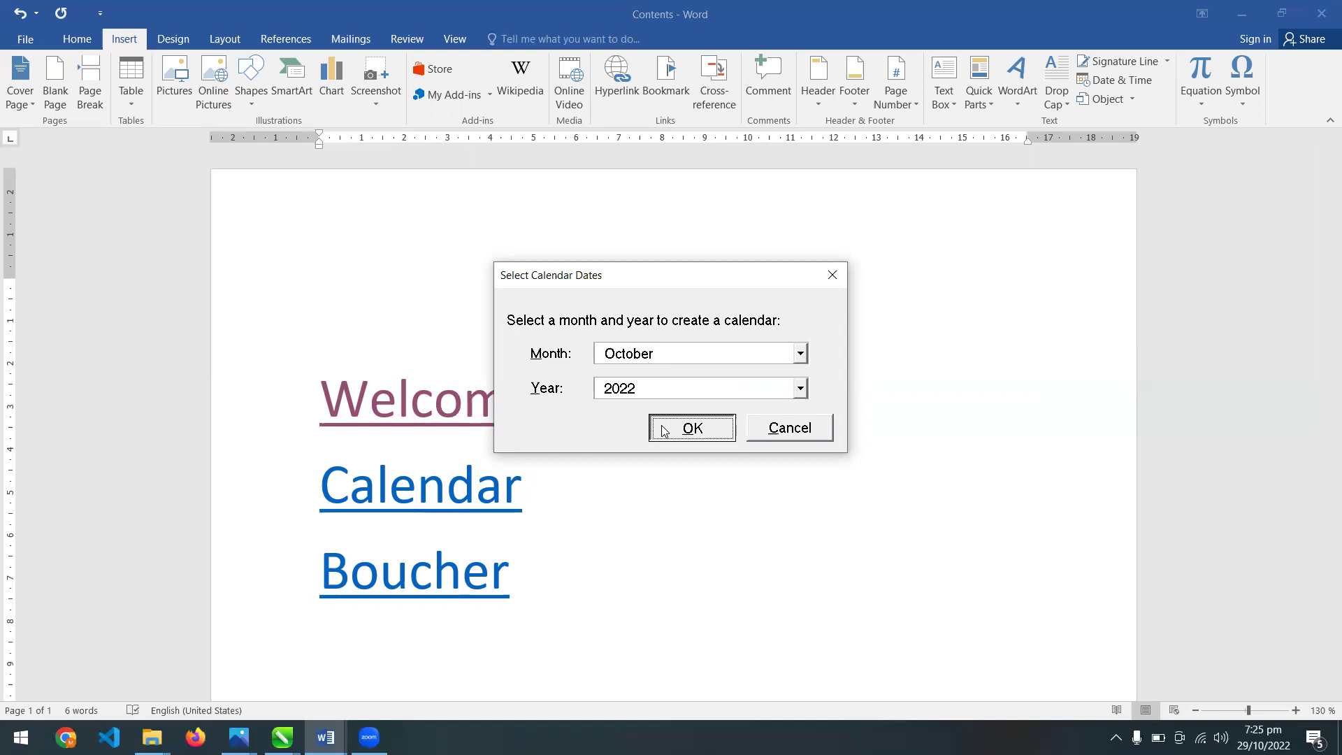
pyautogui.click(664, 430)
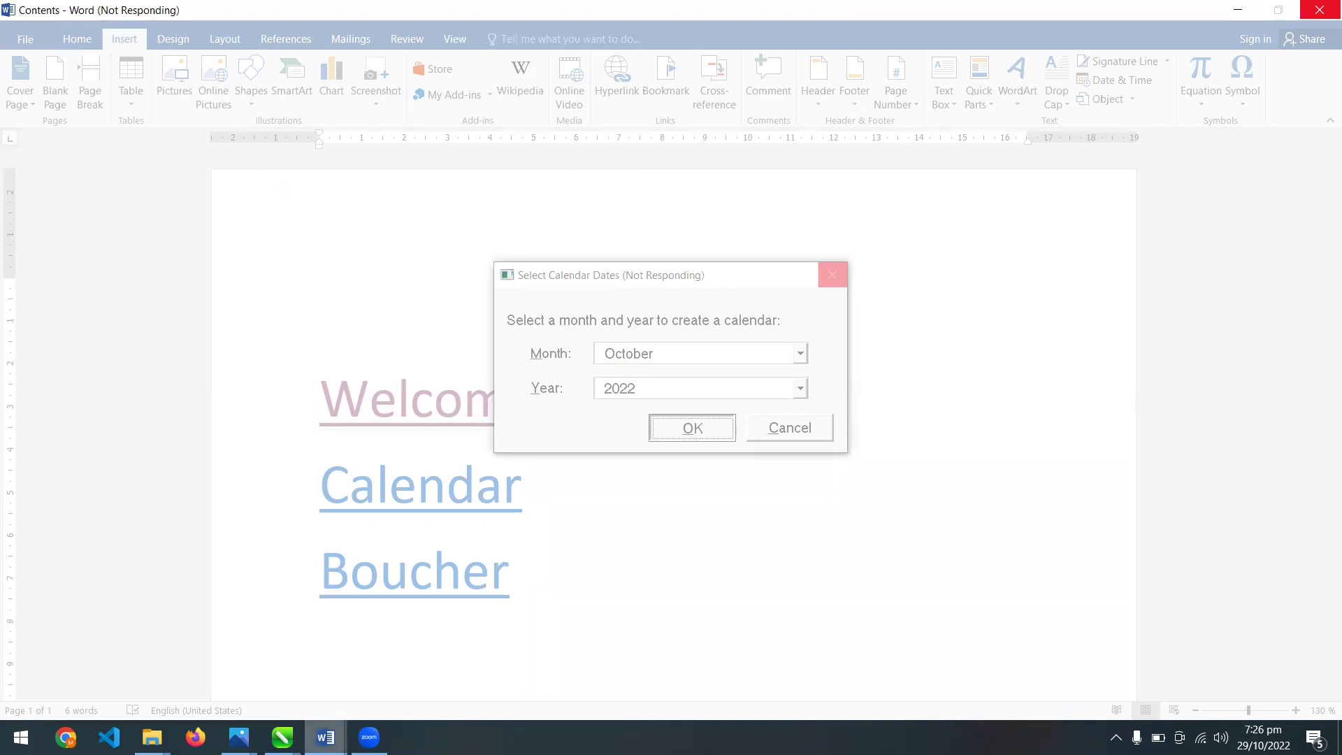
# Force the unresponsive program to restart, reopen the recent Contents document and dismiss the document recovery list
pyautogui.moveTo(325, 738)
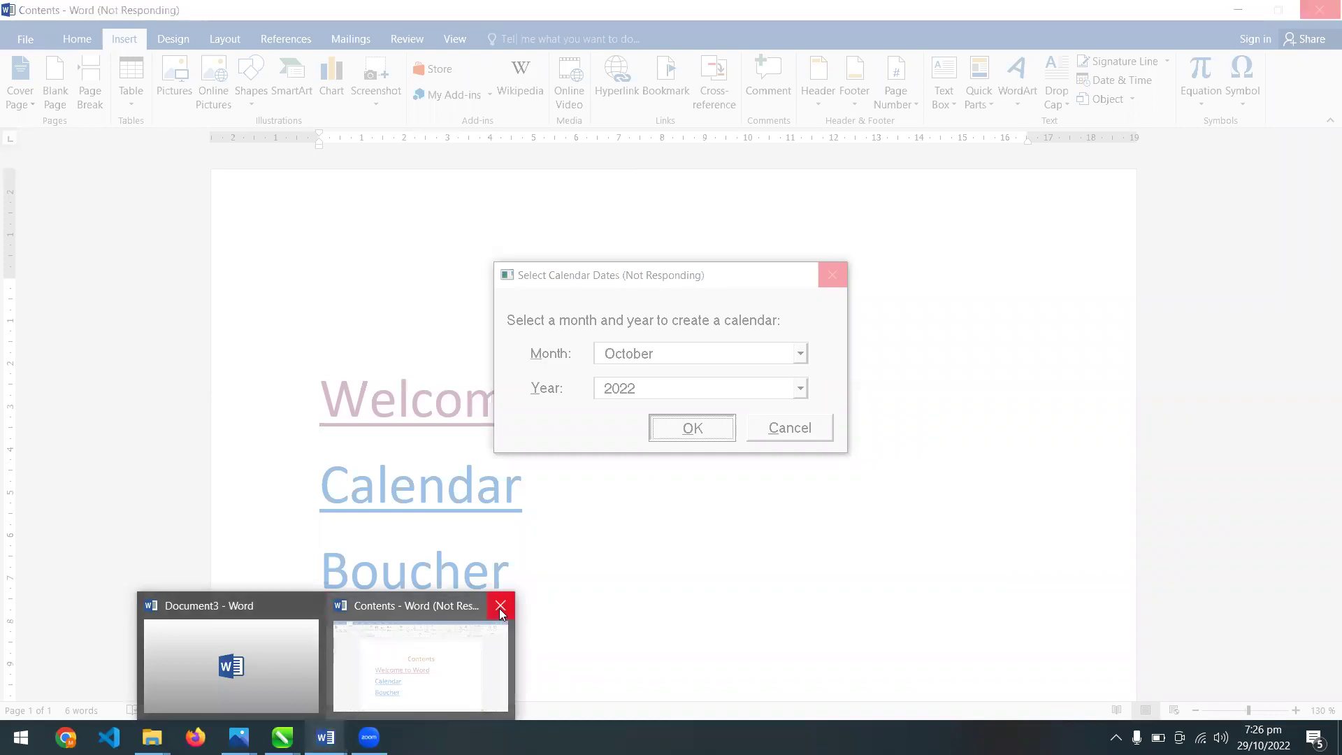
pyautogui.click(500, 608)
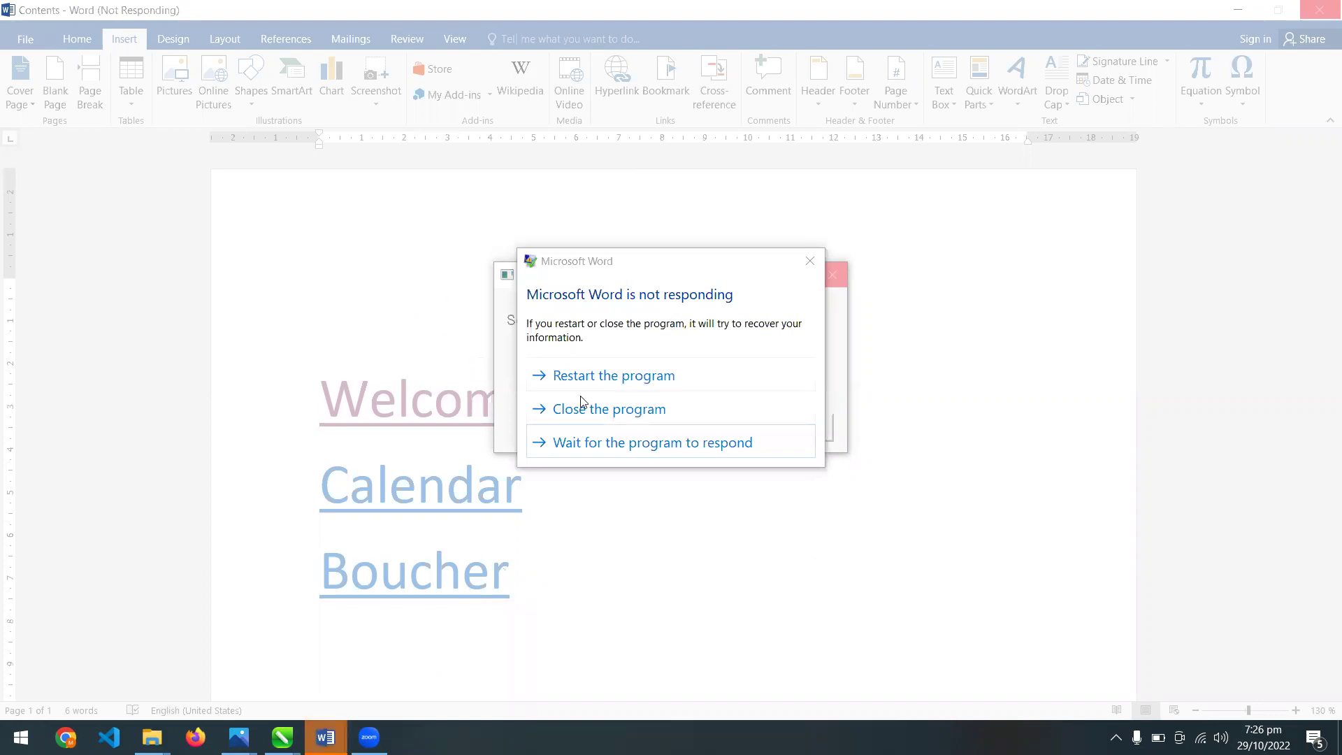
pyautogui.click(610, 389)
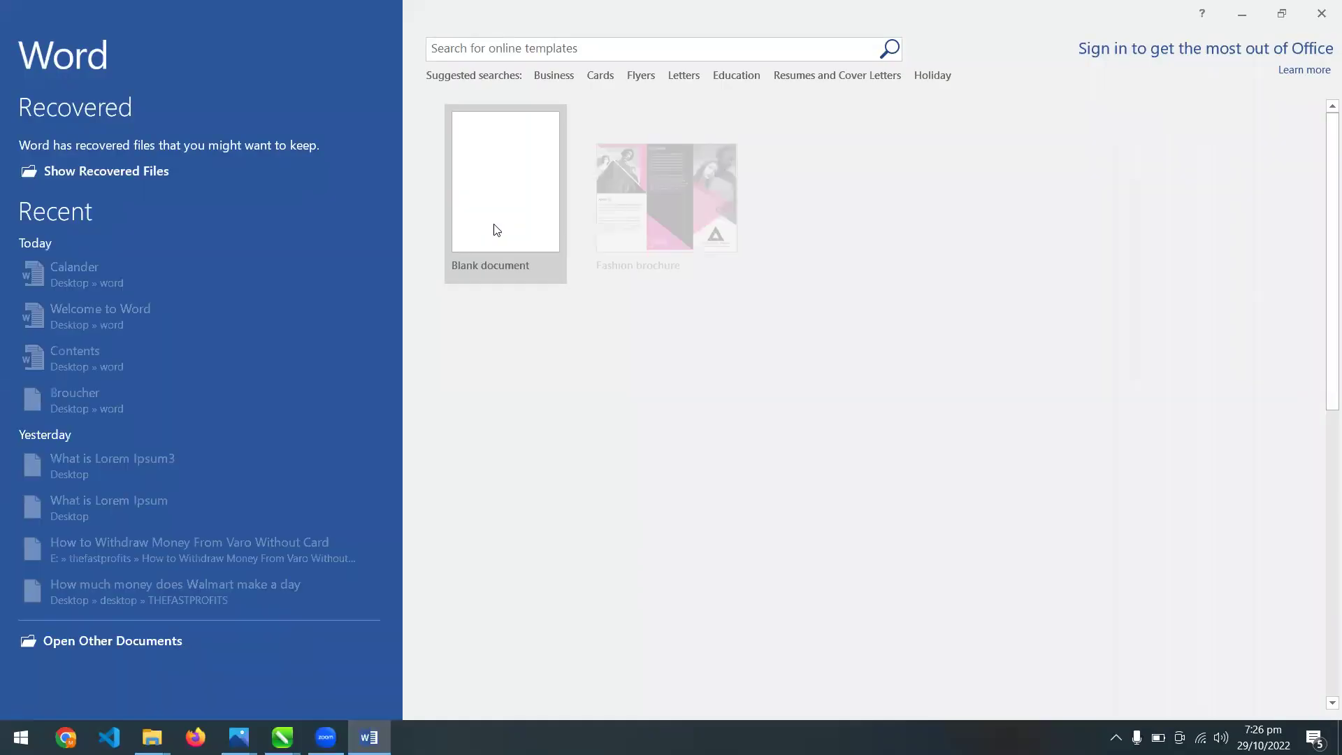
pyautogui.click(97, 364)
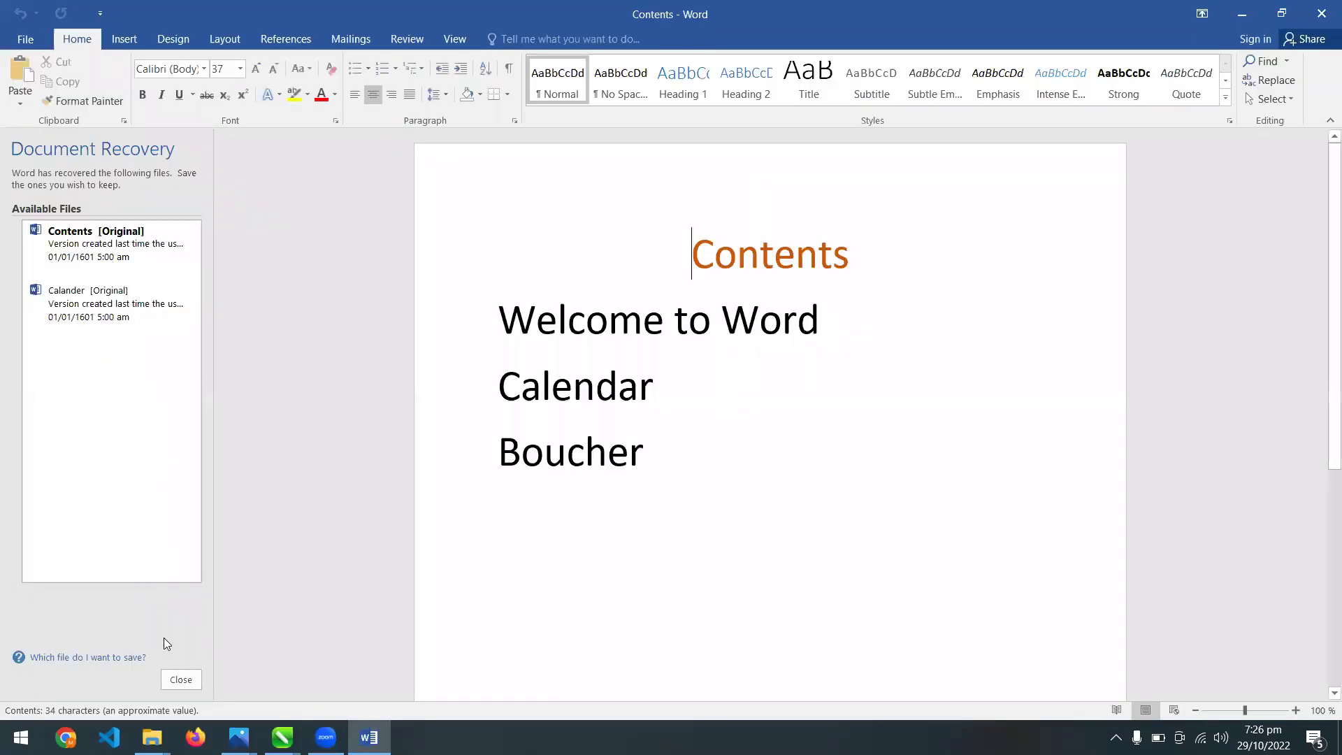
pyautogui.click(180, 680)
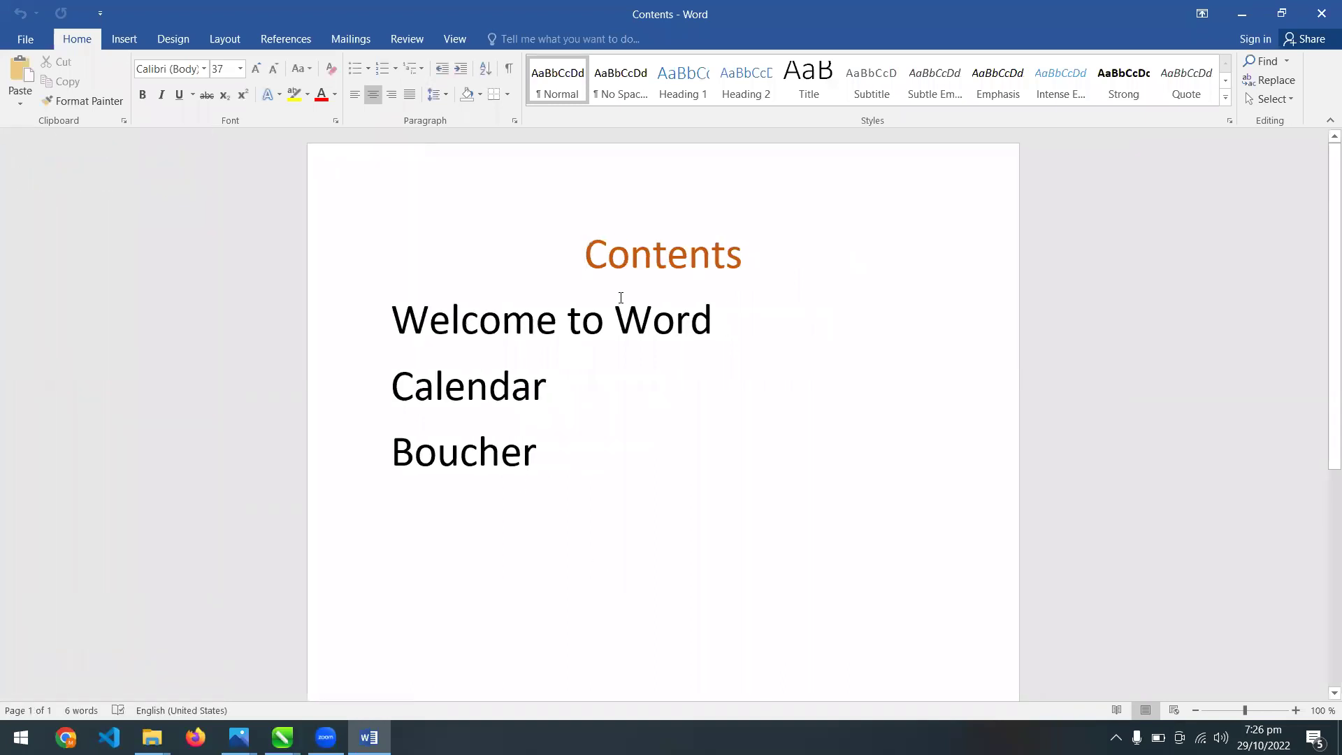
# Hyperlink the "Welcome to Word" entry to the Welcome to Word document in the "word" folder
pyautogui.click(598, 324)
pyautogui.moveTo(722, 310); pyautogui.dragTo(502, 304)
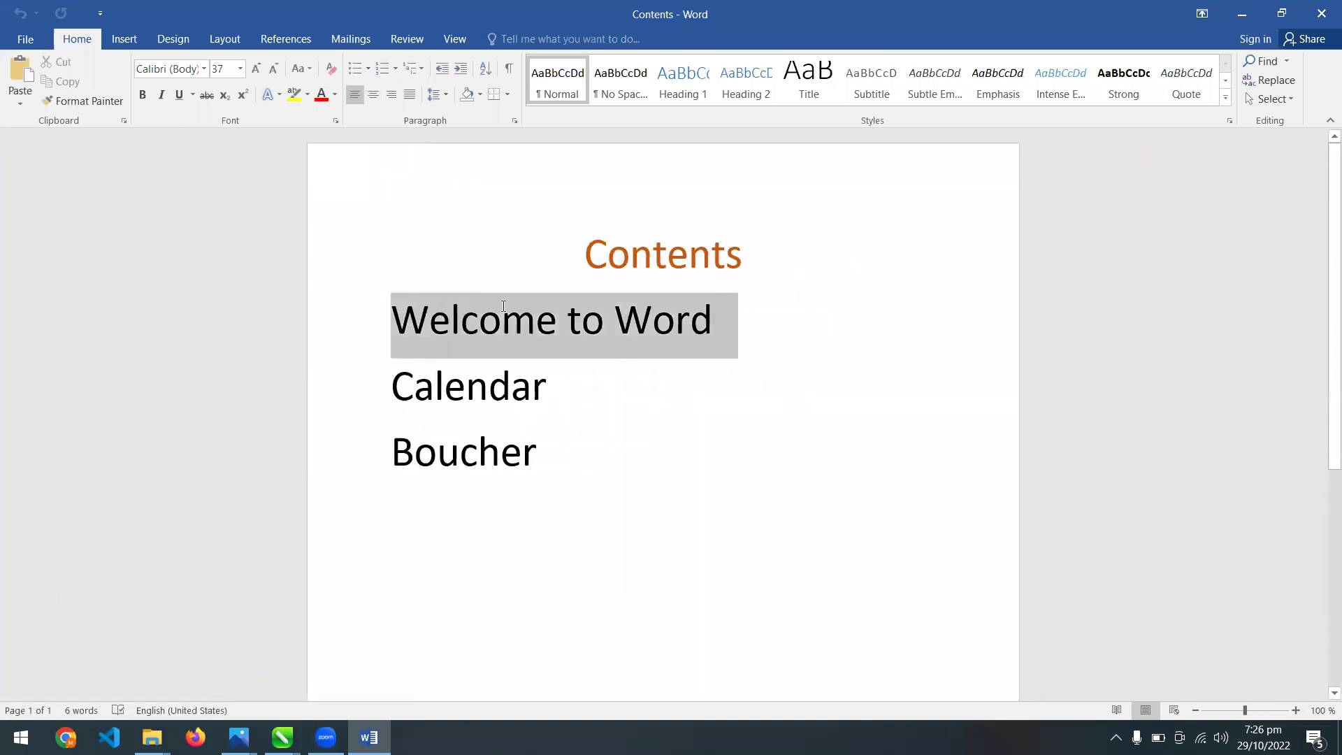
pyautogui.hotkey('ctrl', 'k')
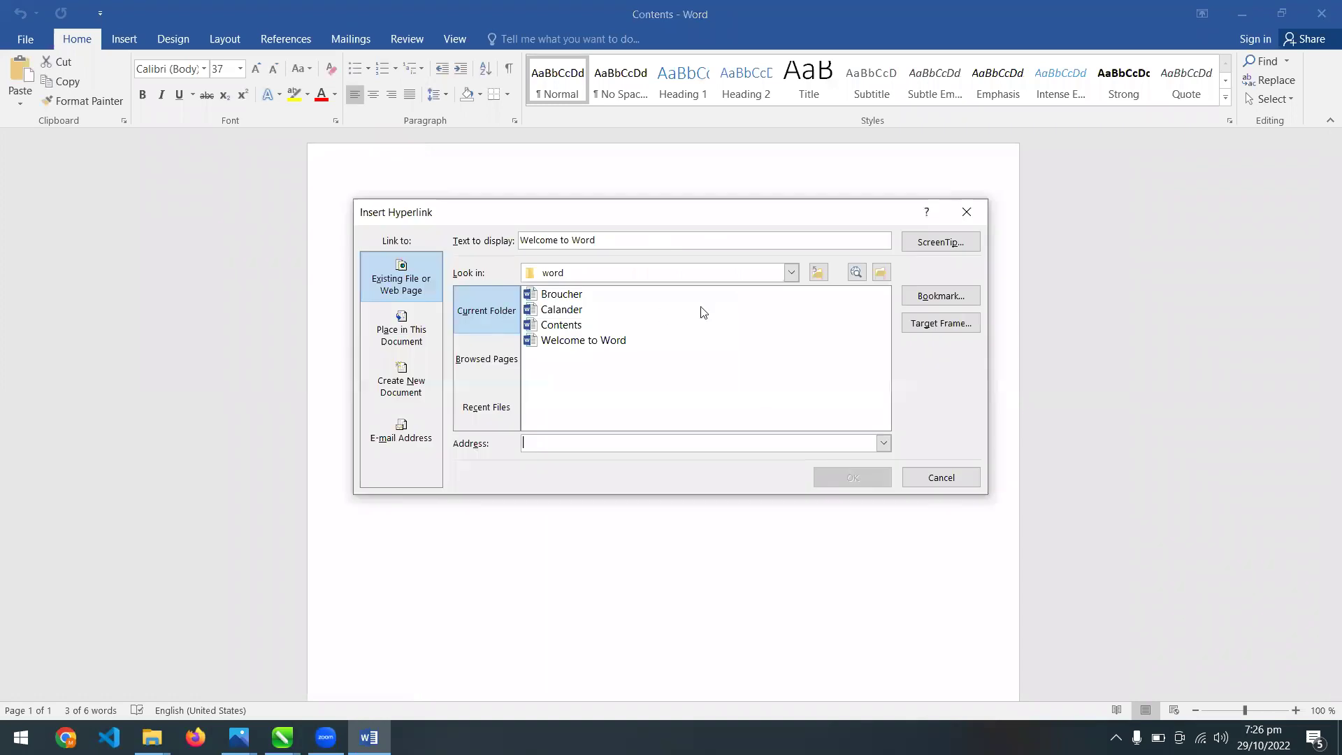
pyautogui.click(616, 339)
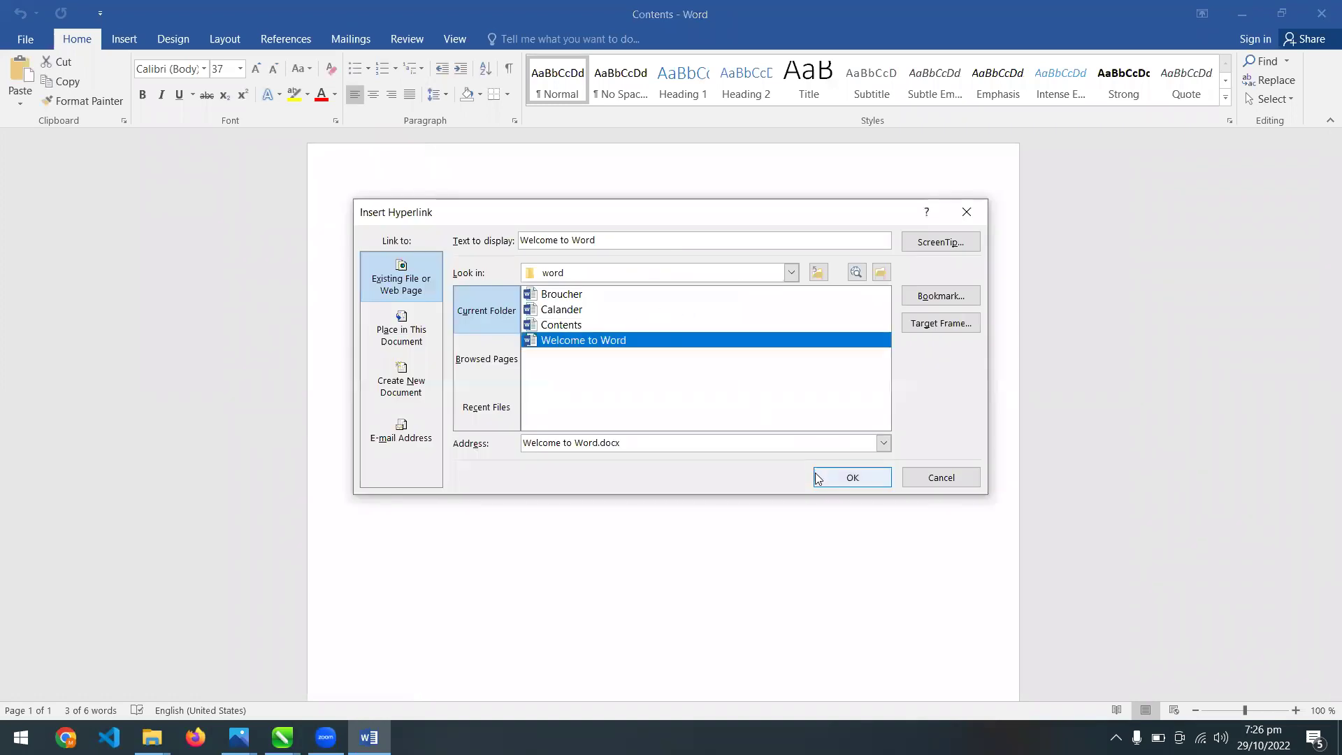
pyautogui.click(853, 478)
# Hyperlink the "Calendar" entry to the Calander document in the "word" folder
pyautogui.moveTo(548, 380); pyautogui.dragTo(391, 382)
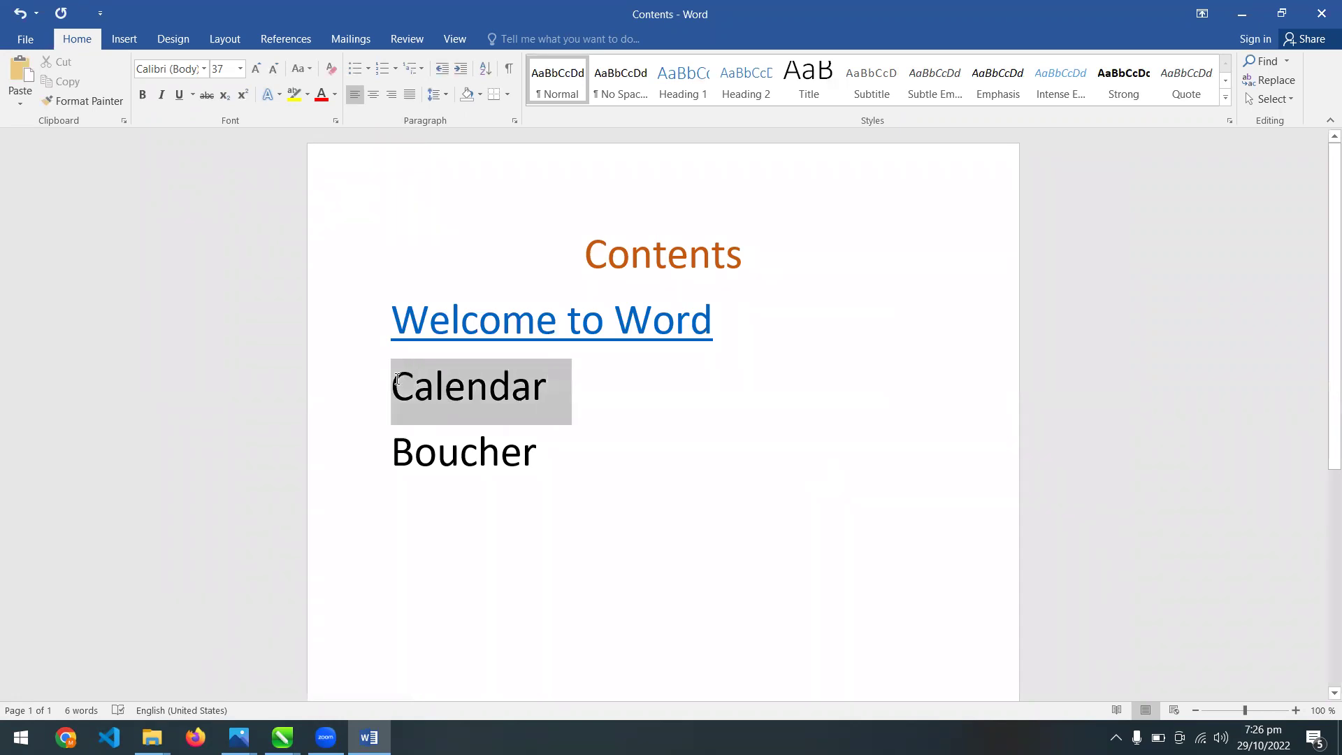
pyautogui.hotkey('ctrl', 'k')
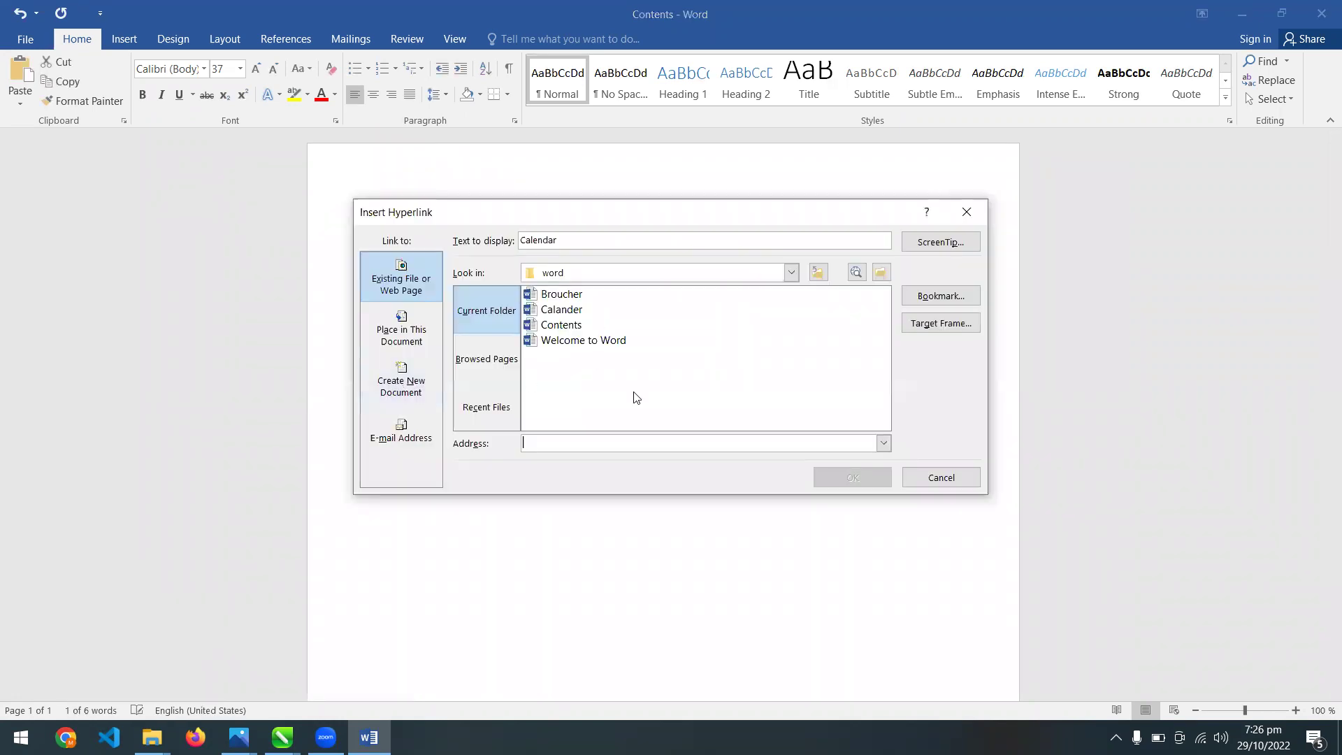
pyautogui.click(572, 312)
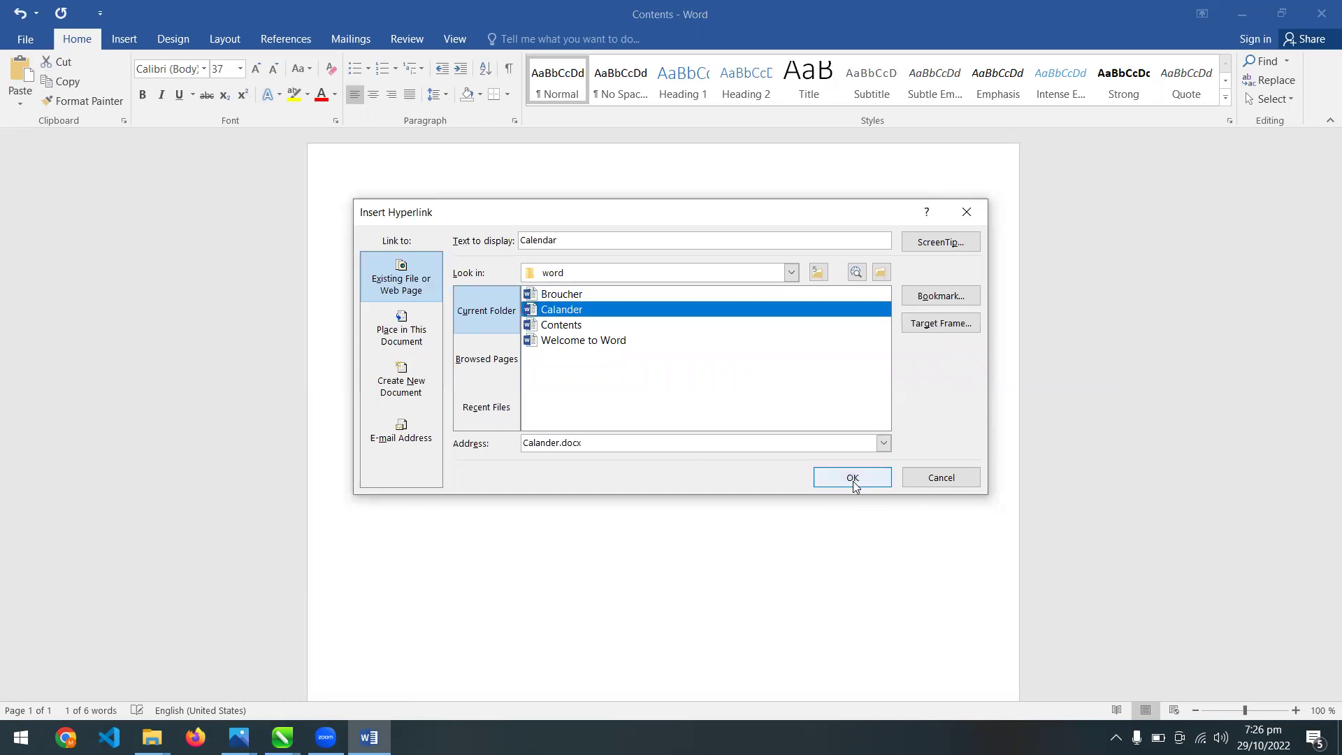
pyautogui.click(853, 477)
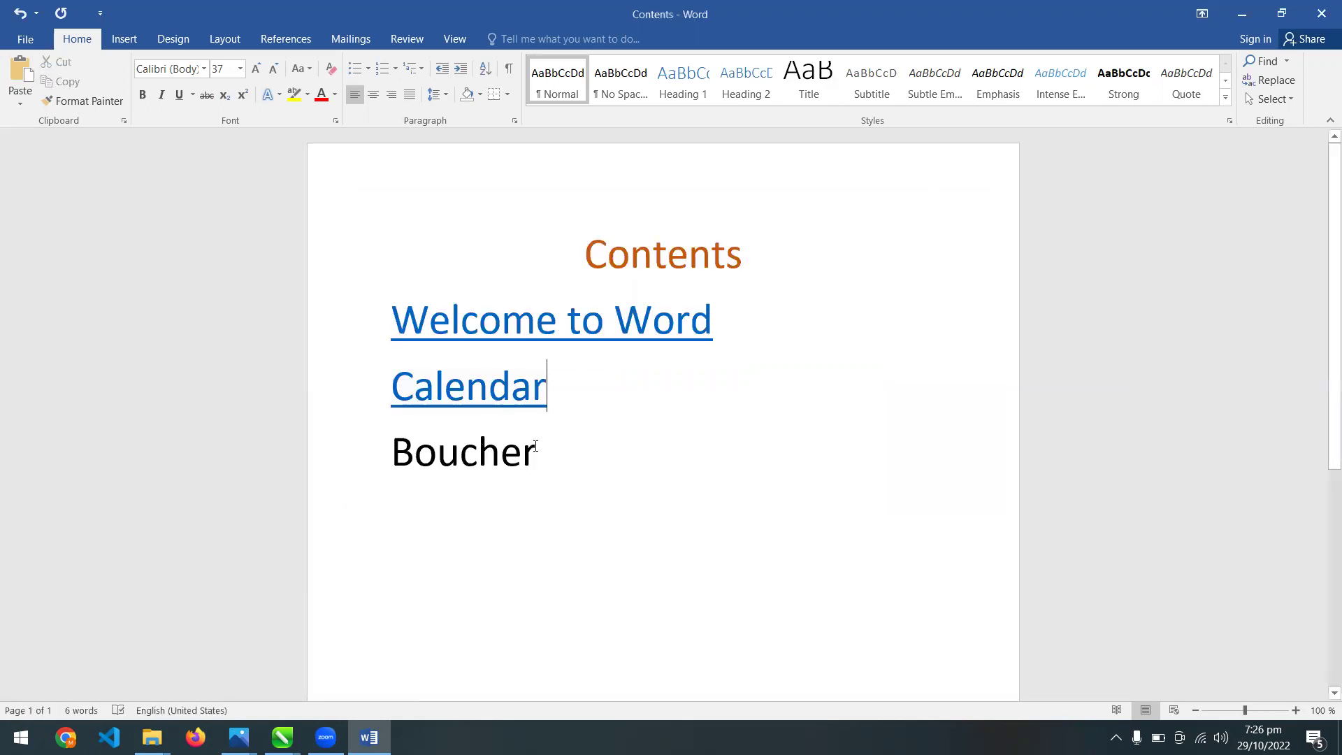
# Hyperlink the "Boucher" entry to the Broucher document in the "word" folder
pyautogui.moveTo(448, 427); pyautogui.dragTo(405, 428)
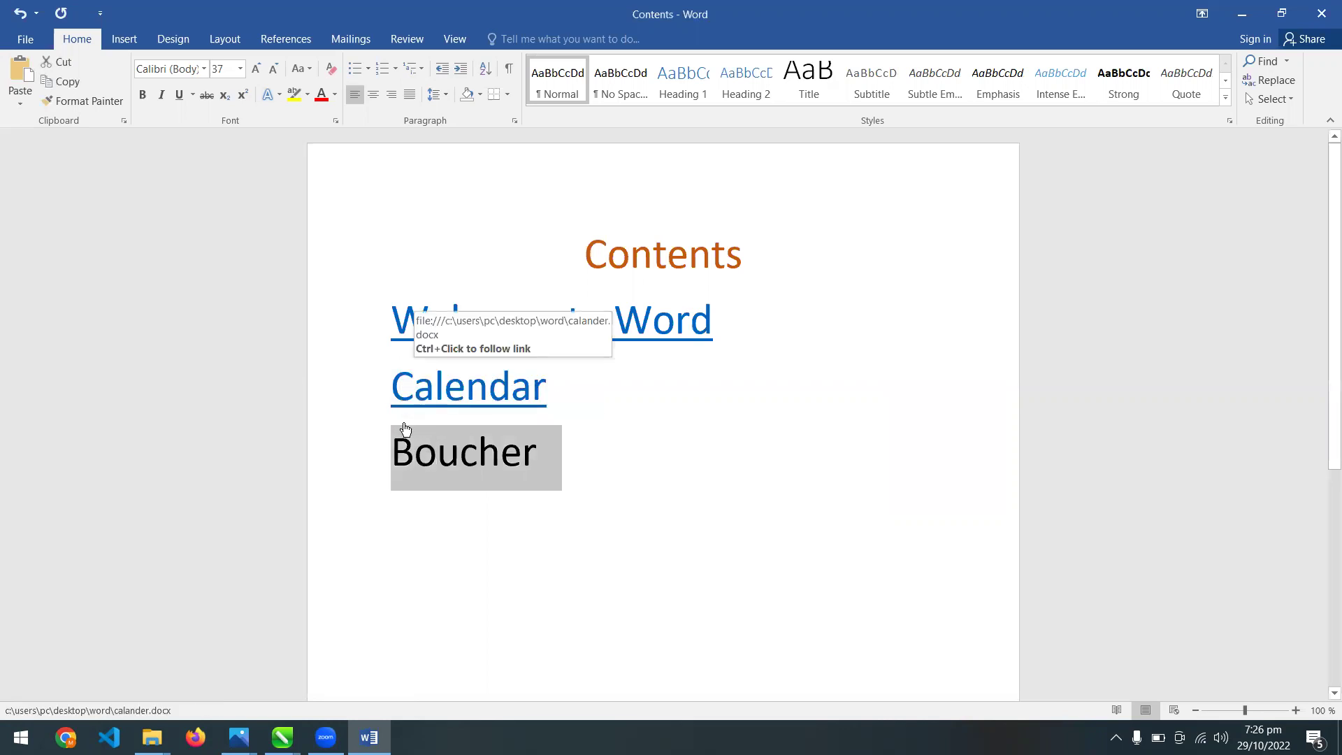
pyautogui.hotkey('ctrl', 'k')
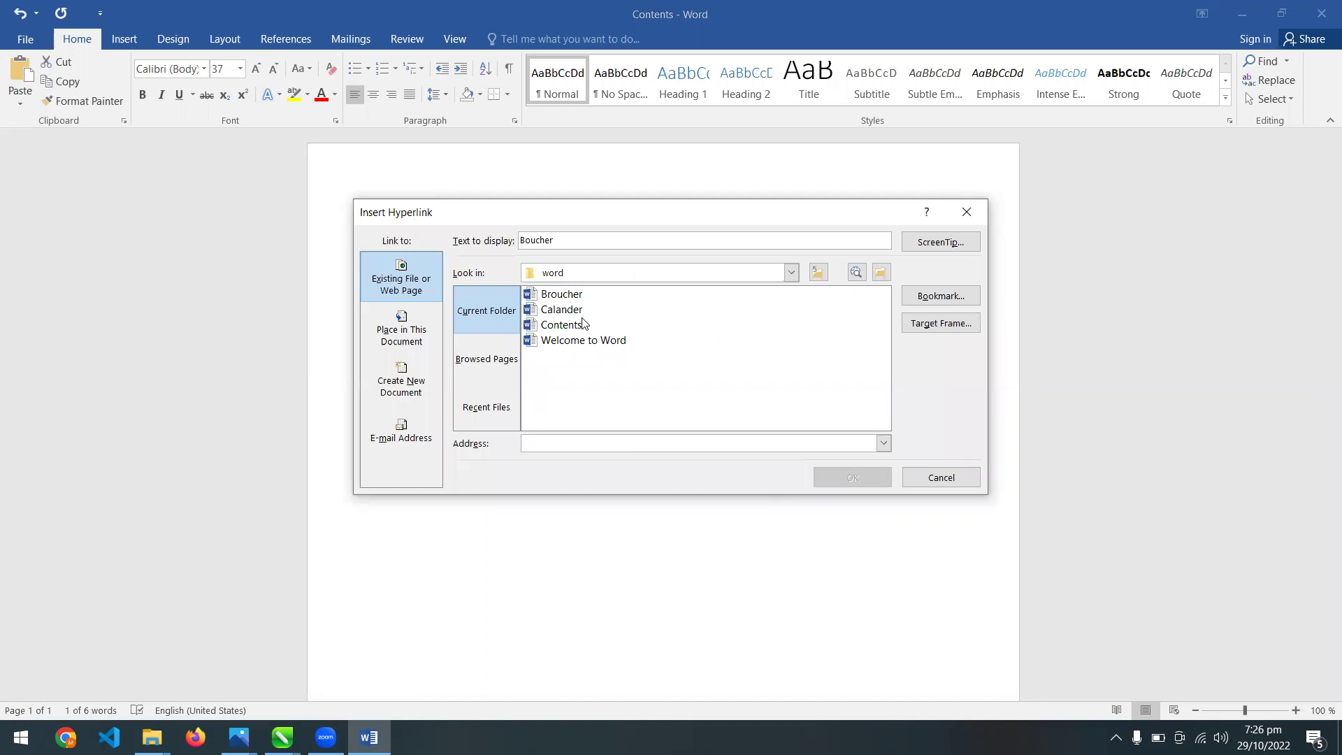
pyautogui.click(571, 293)
pyautogui.click(848, 479)
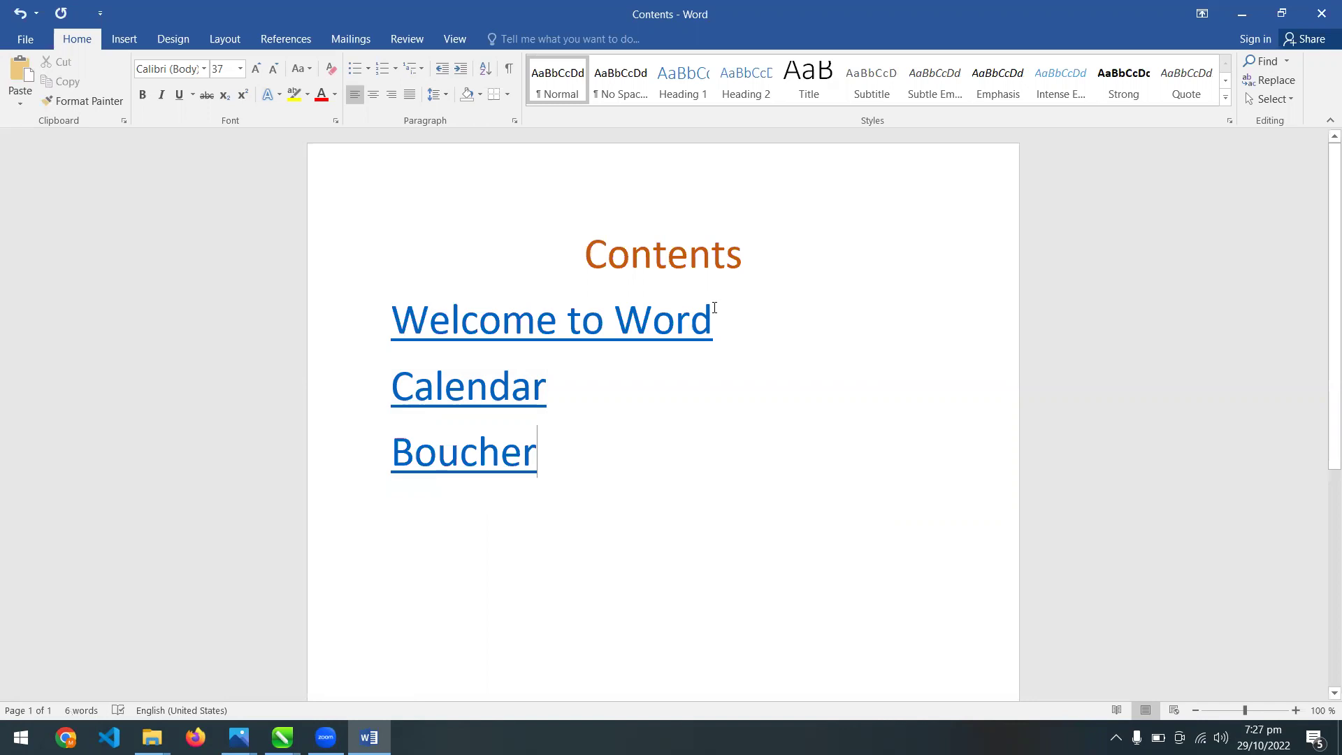
# Test the "Boucher" link by opening the brochure document, and close it to return to the contents document
pyautogui.keyDown('ctrl'); pyautogui.click(461, 470); pyautogui.keyUp('ctrl')
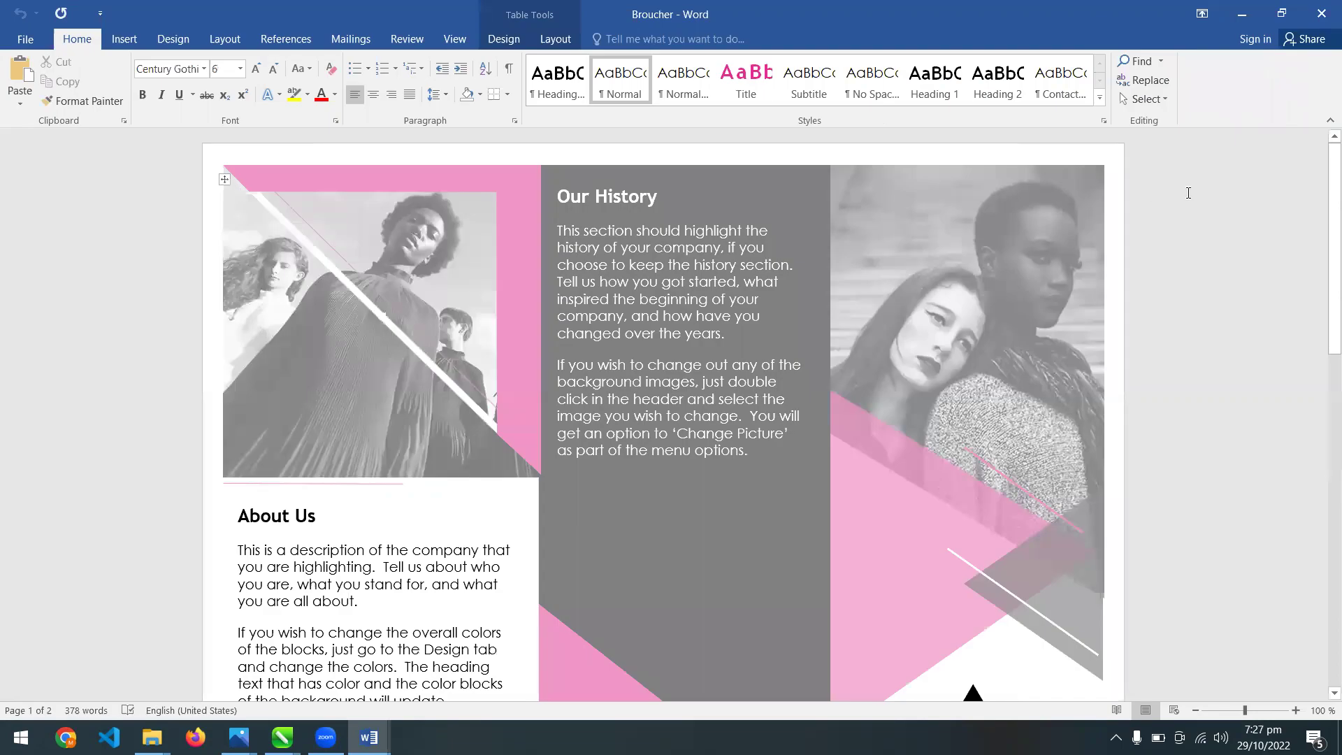
pyautogui.moveTo(1323, 189); pyautogui.dragTo(1314, 9)
pyautogui.click(1314, 8)
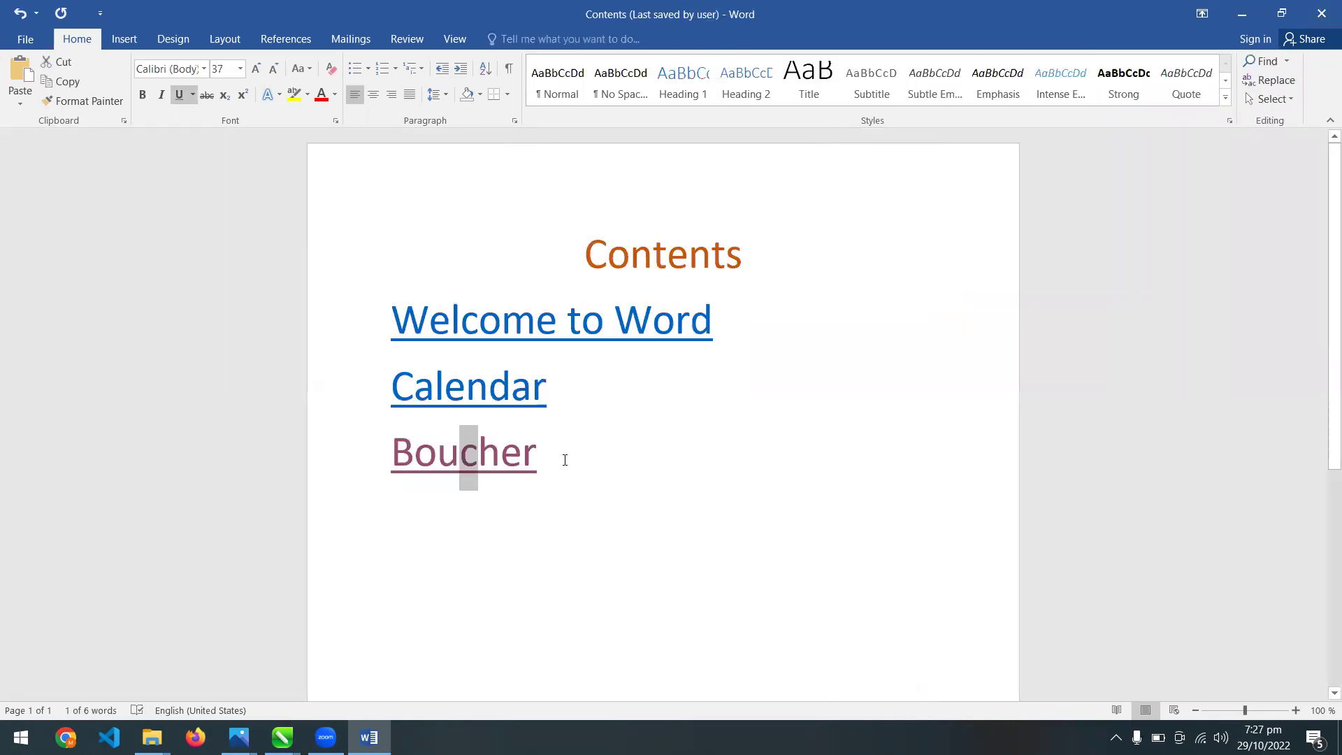
pyautogui.click(565, 459)
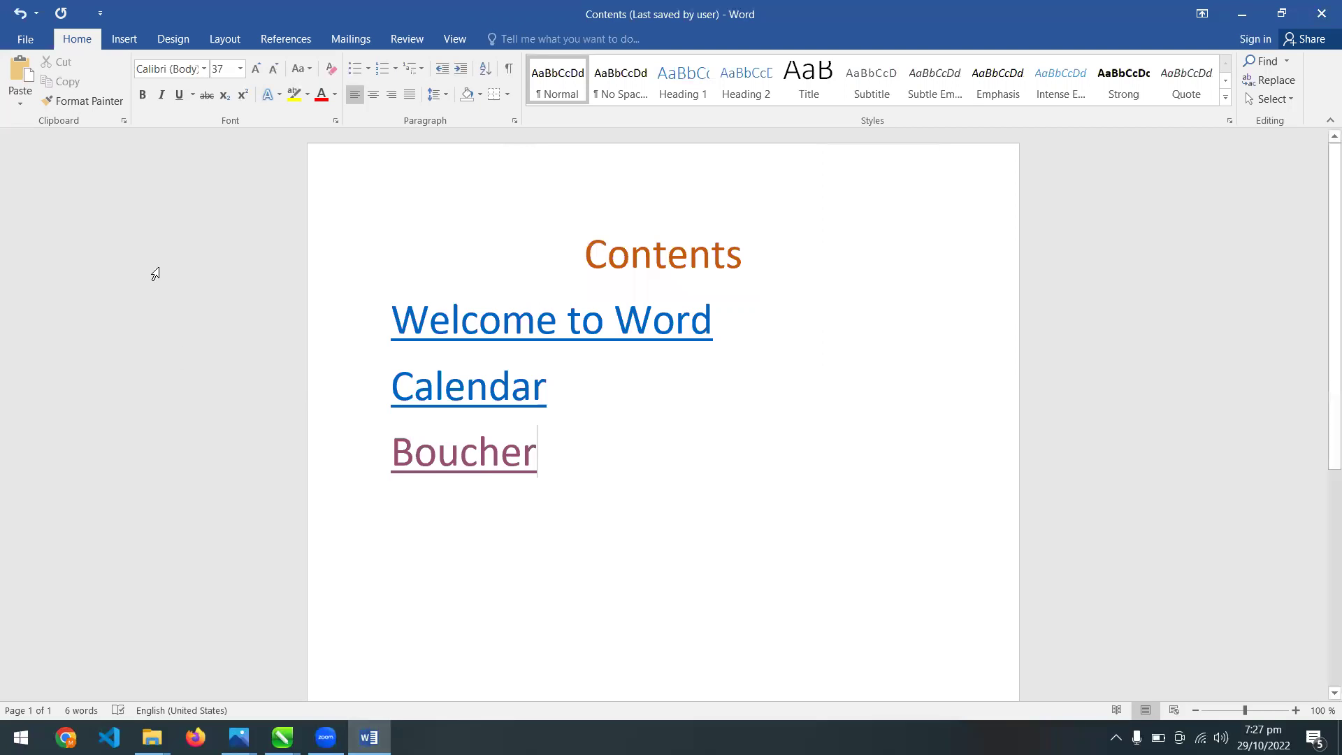
# Create a new document from the "Welcome to Word" template
pyautogui.click(23, 40)
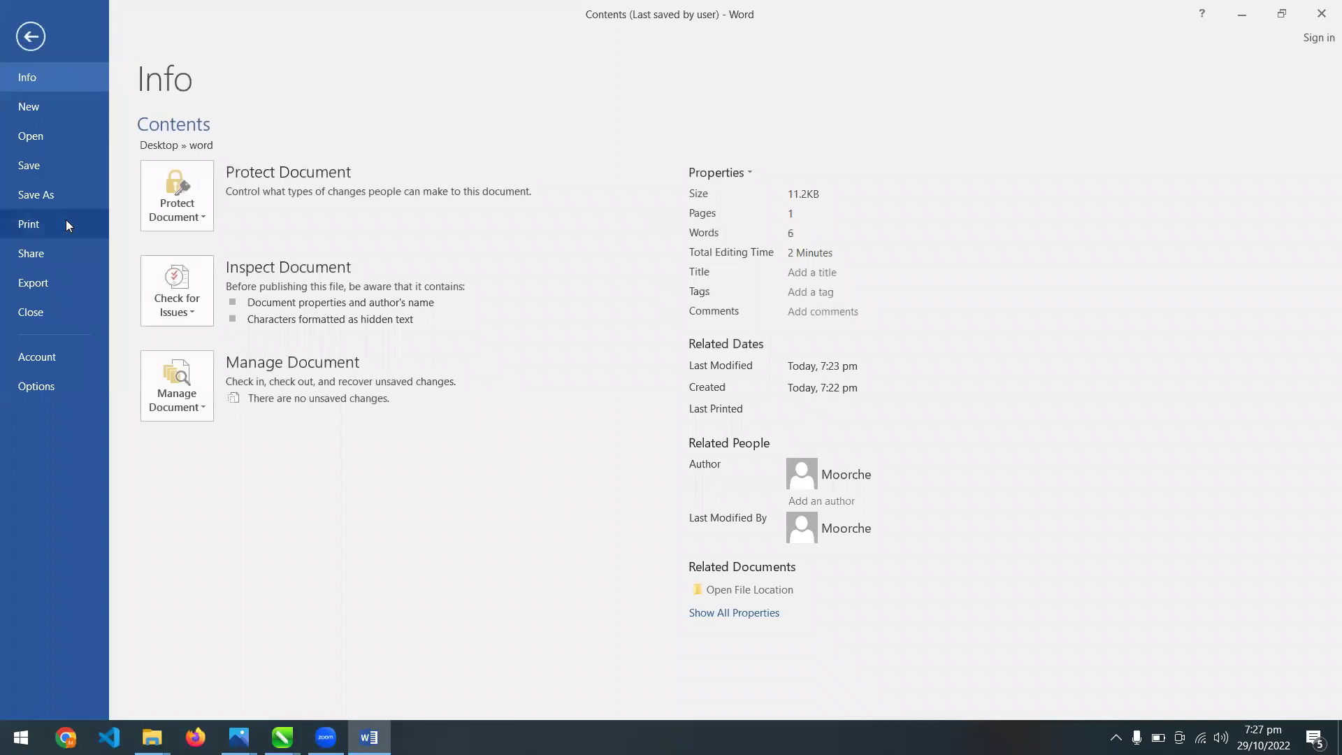
pyautogui.click(44, 105)
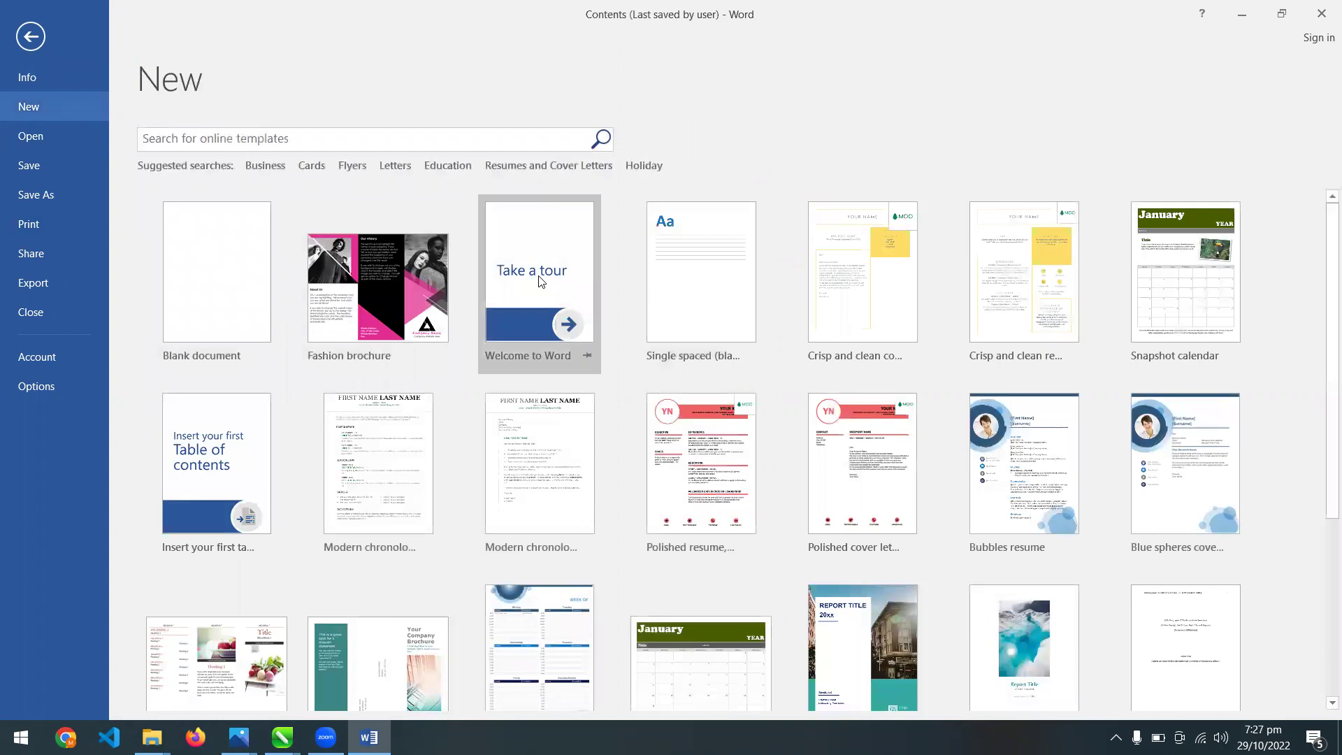
pyautogui.click(587, 298)
pyautogui.click(782, 370)
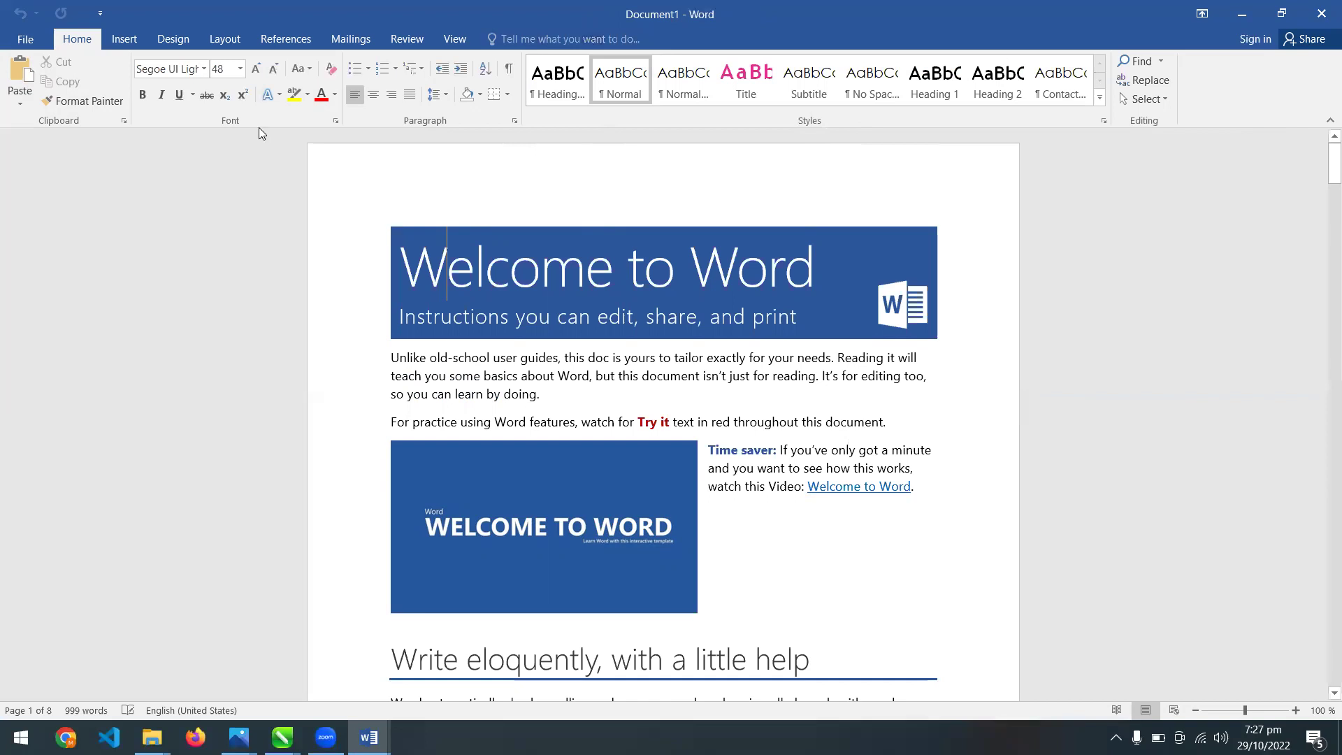
# Insert a blank page before the "Welcome to Word" title at the start of the document
pyautogui.click(365, 234)
pyautogui.click(400, 249)
pyautogui.click(123, 39)
pyautogui.click(56, 77)
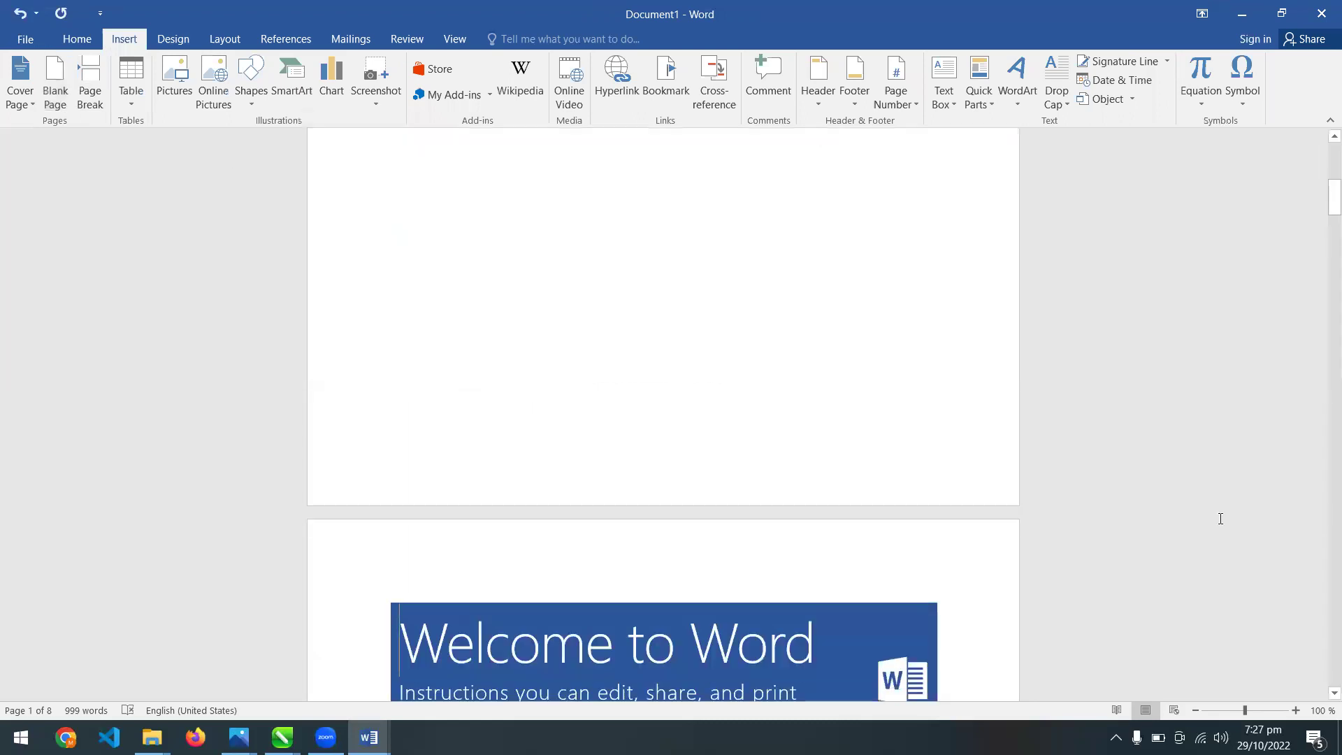
# Enter the title "Contents" in the blue banner of the new first page
pyautogui.moveTo(1328, 209); pyautogui.dragTo(1322, 112)
pyautogui.click(684, 263)
pyautogui.write('Contn')
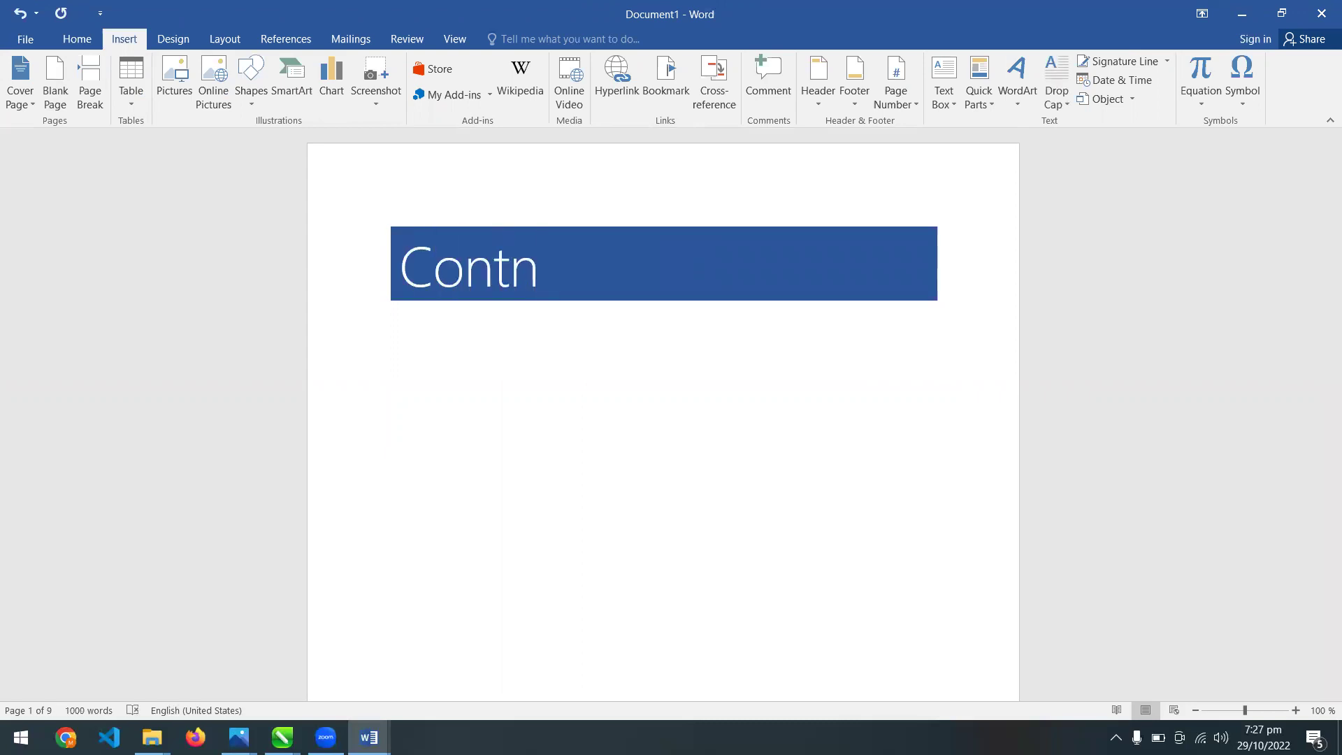
pyautogui.press('BackSpace')
pyautogui.write('ents')
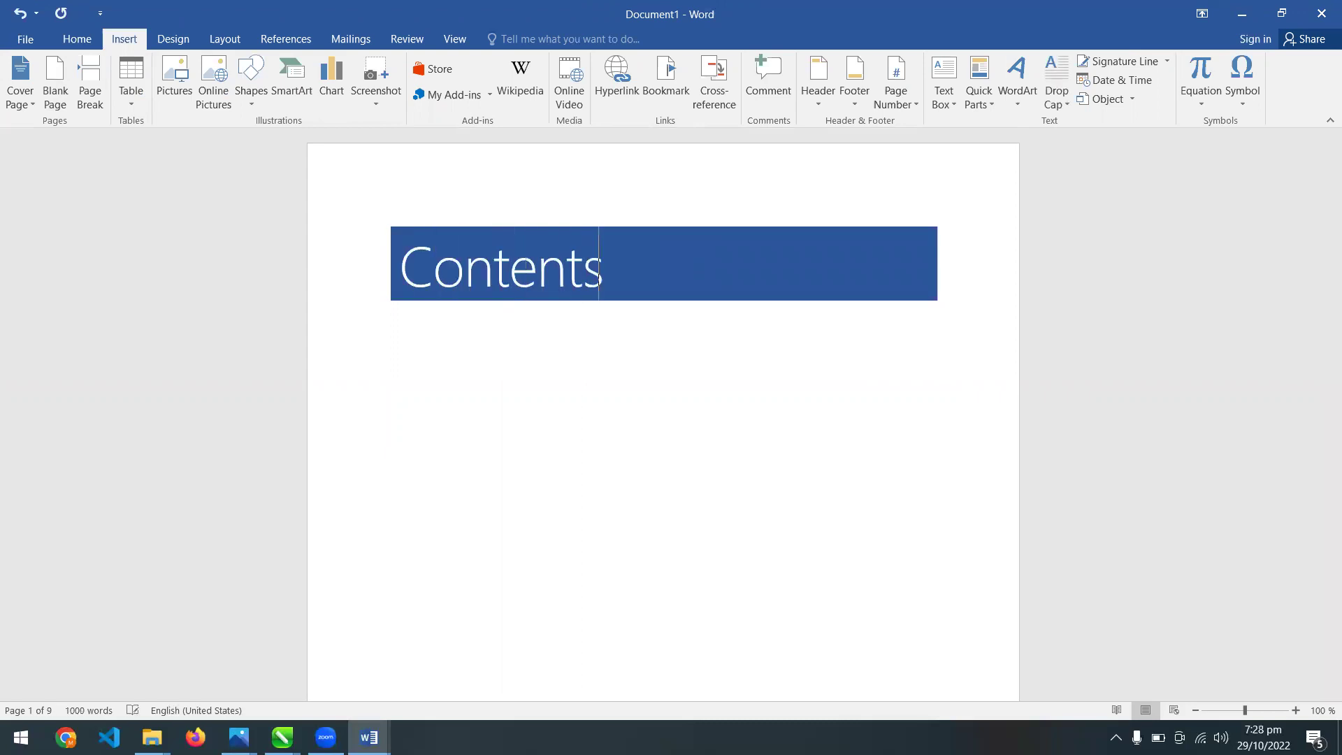
pyautogui.press('Down')
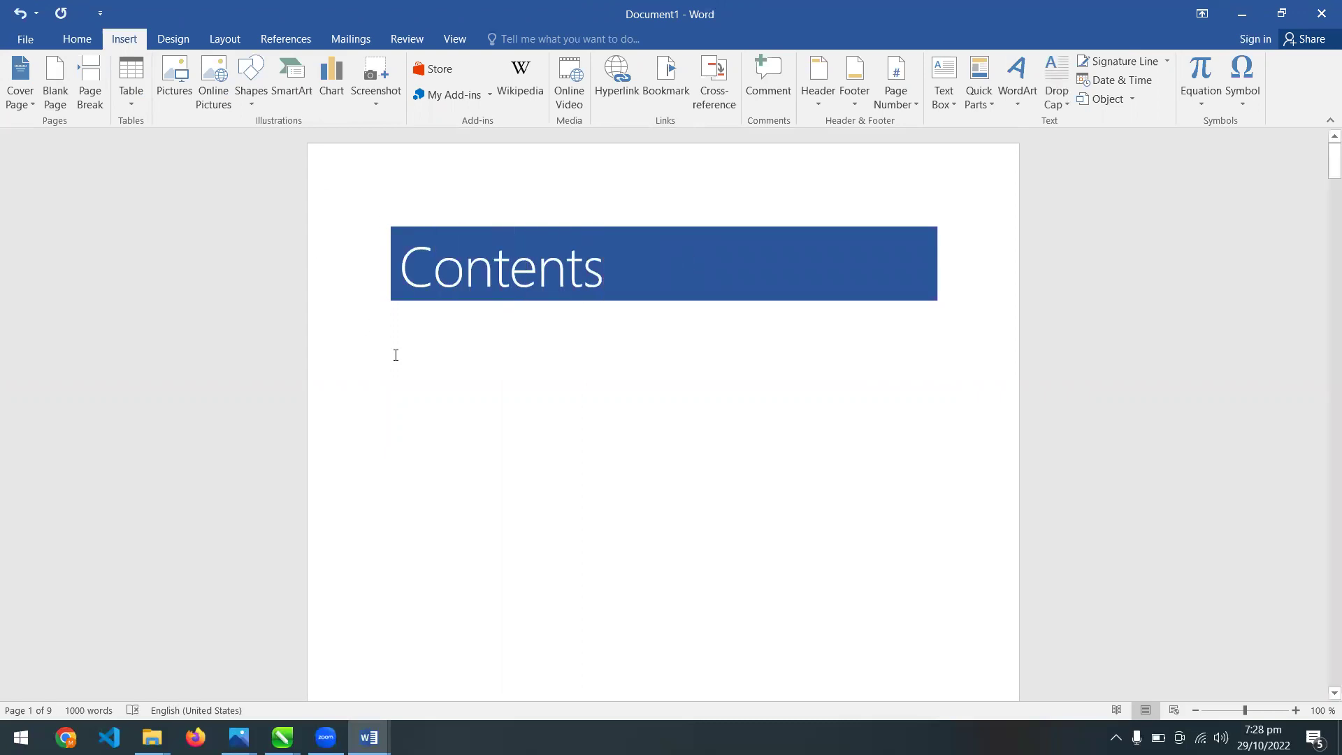
# Try to copy the "Welcome to Word" title from the second page to below the "Contents" title
pyautogui.moveTo(1333, 162); pyautogui.dragTo(1332, 209)
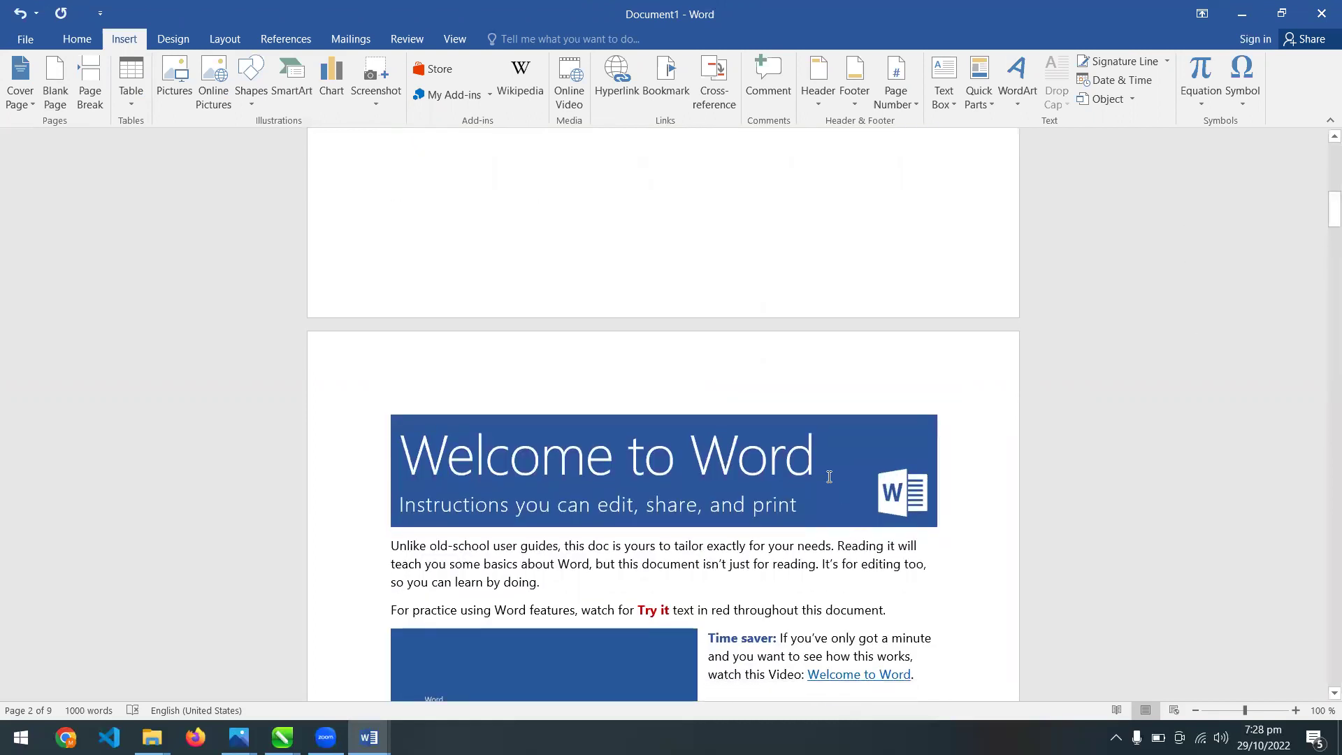
pyautogui.moveTo(614, 489); pyautogui.dragTo(381, 454)
pyautogui.hotkey('ctrl', 'c')
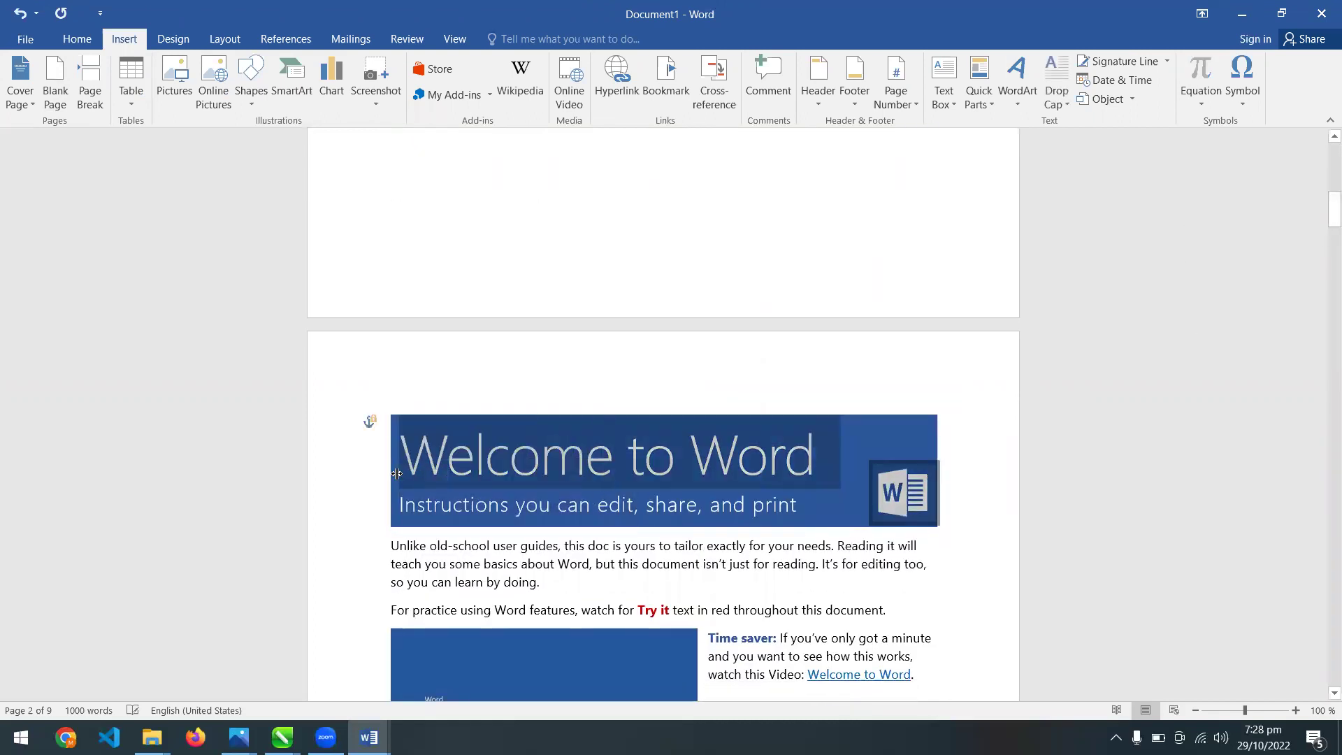
pyautogui.scroll(7, 1027, 278)
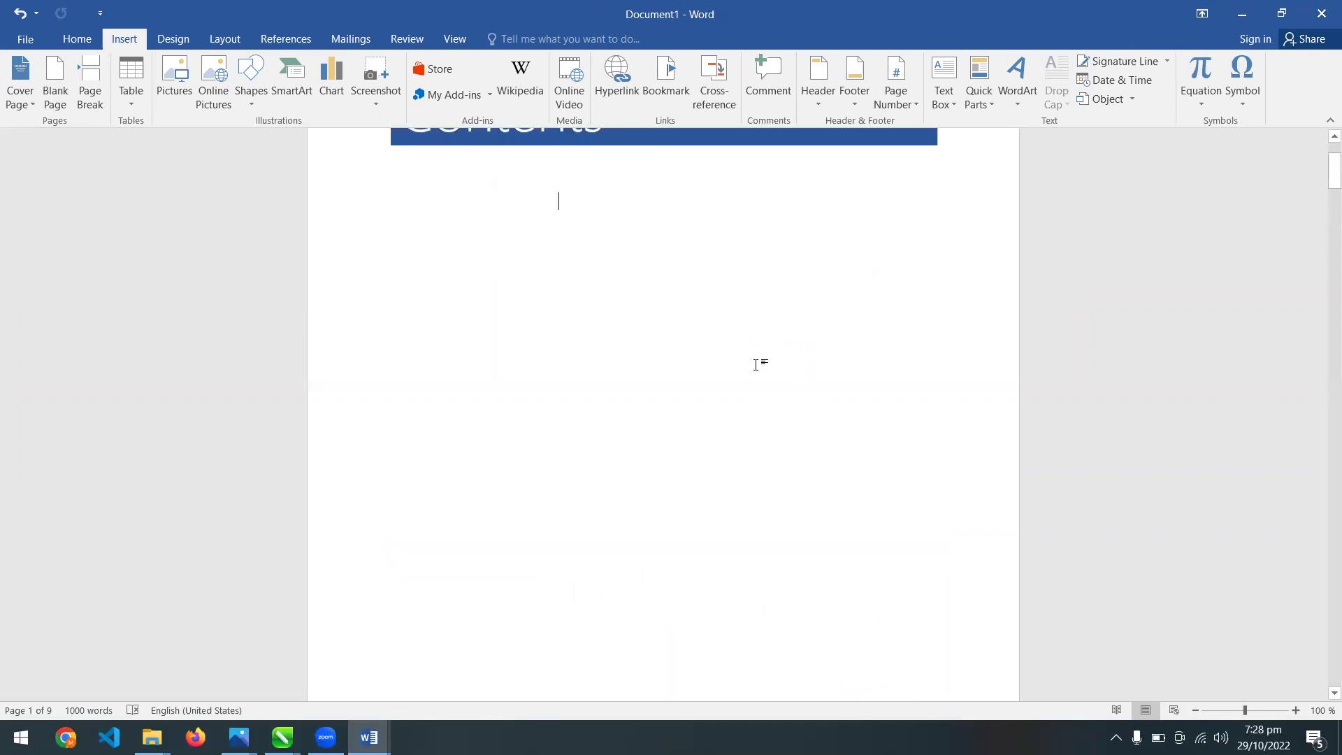
pyautogui.hotkey('ctrl', 'v')
pyautogui.hotkey('ctrl', 'z')
pyautogui.hotkey('ctrl', 'y')
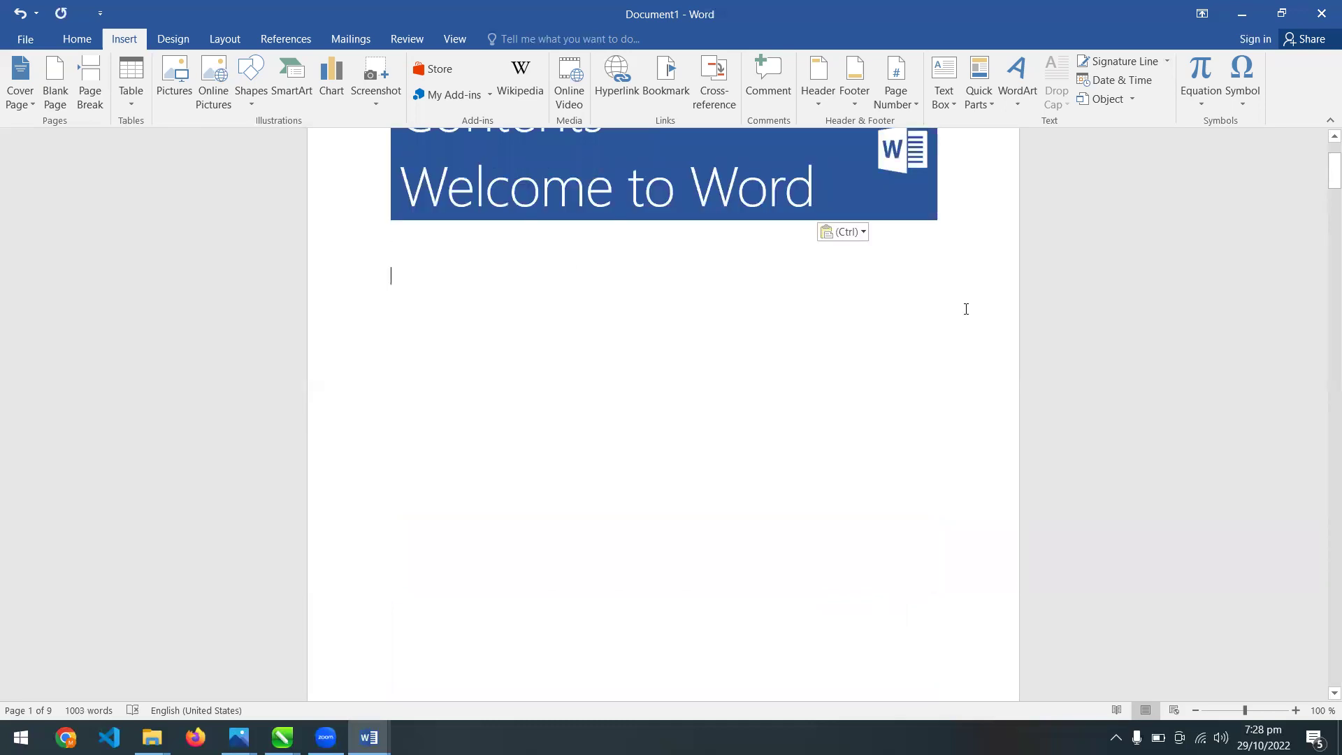
pyautogui.press('ctrl')
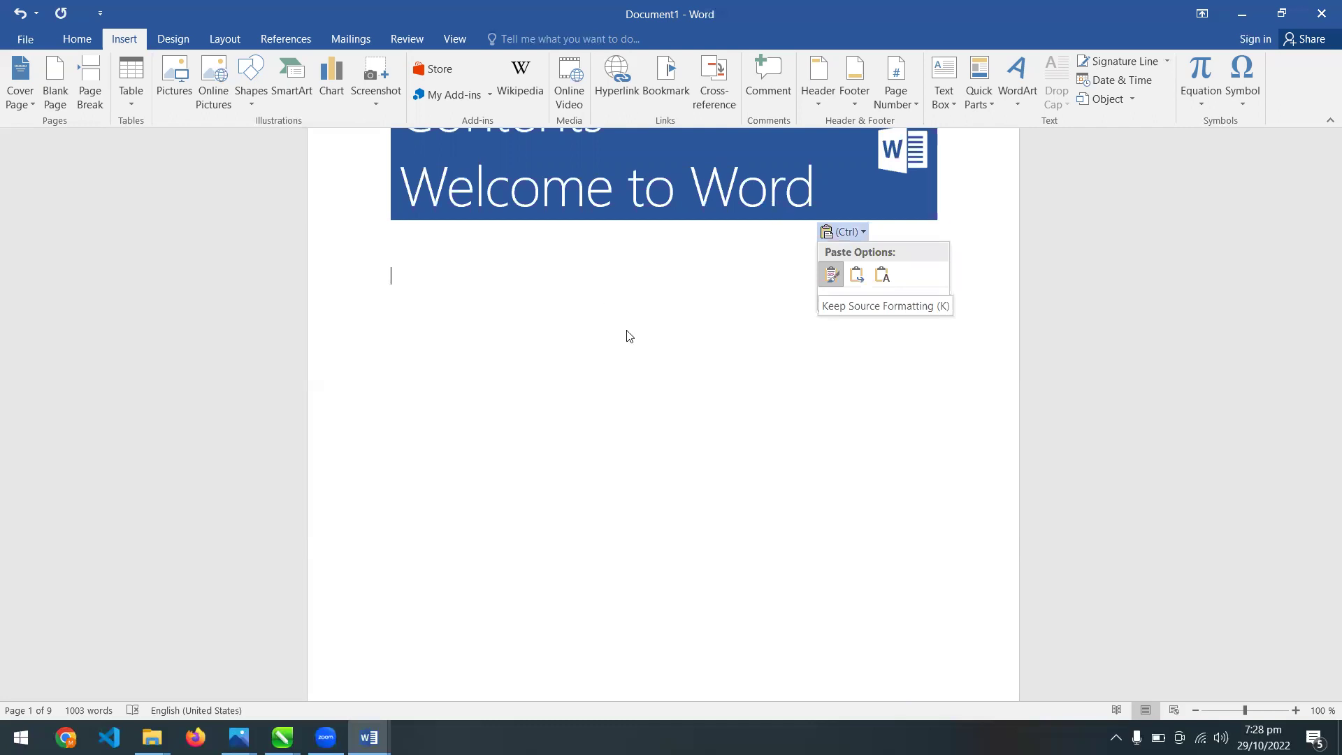
pyautogui.scroll(-2, 685, 409)
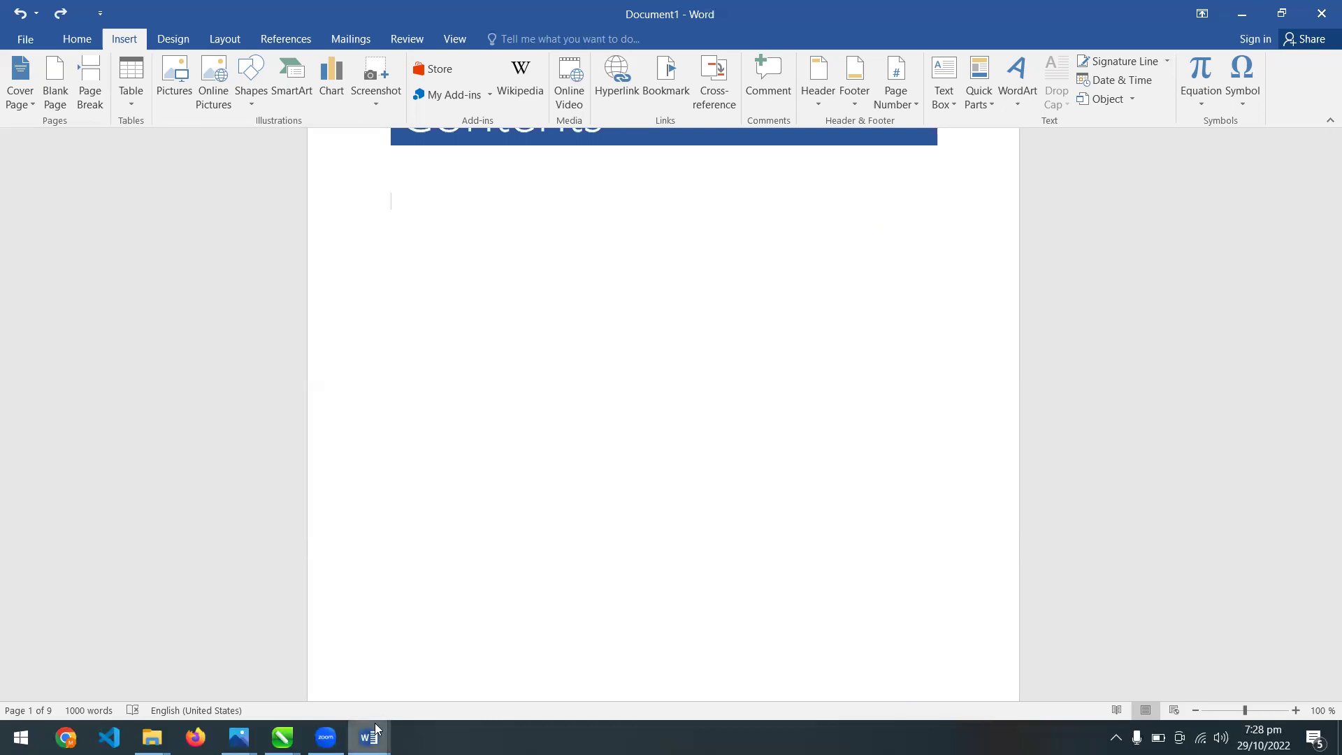
# Copy the heading "Write eloquently, with a little help" and paste it below the "Contents" title on the first page
pyautogui.moveTo(375, 727)
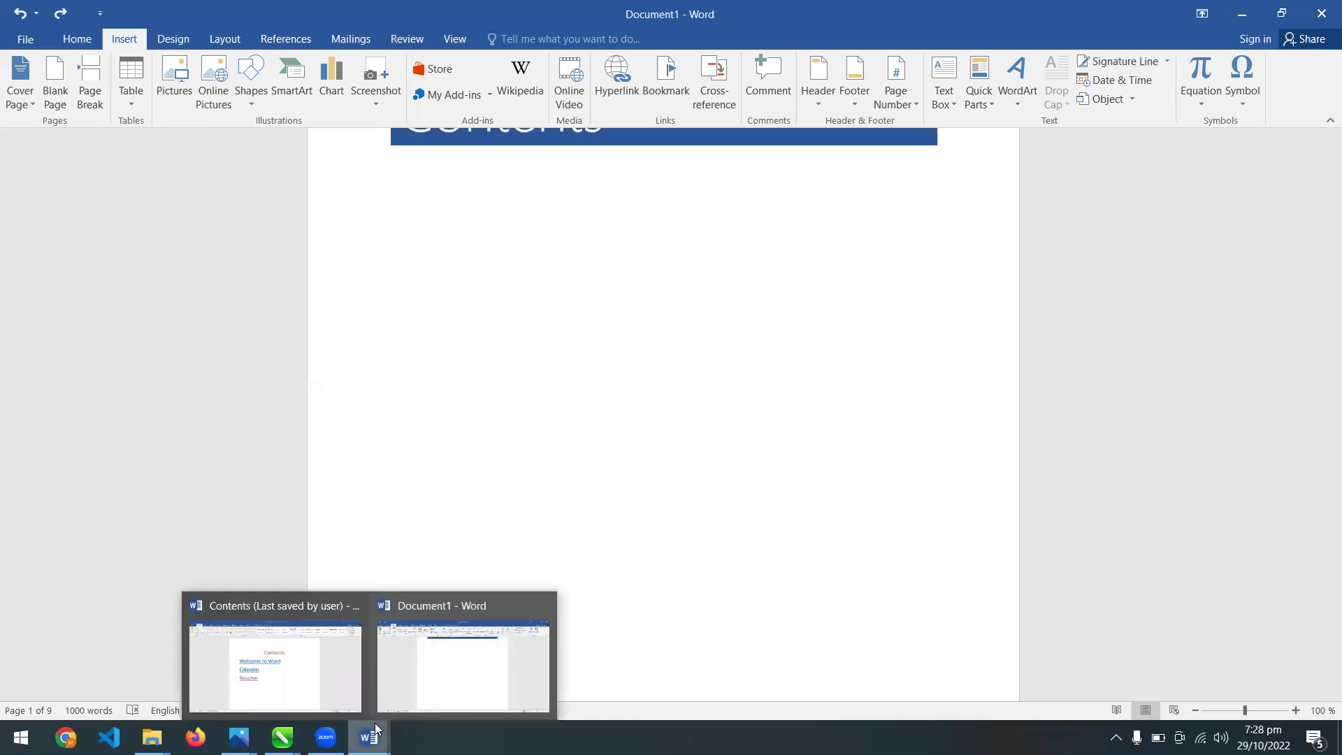
pyautogui.click(468, 677)
pyautogui.scroll(-6, 1323, 357)
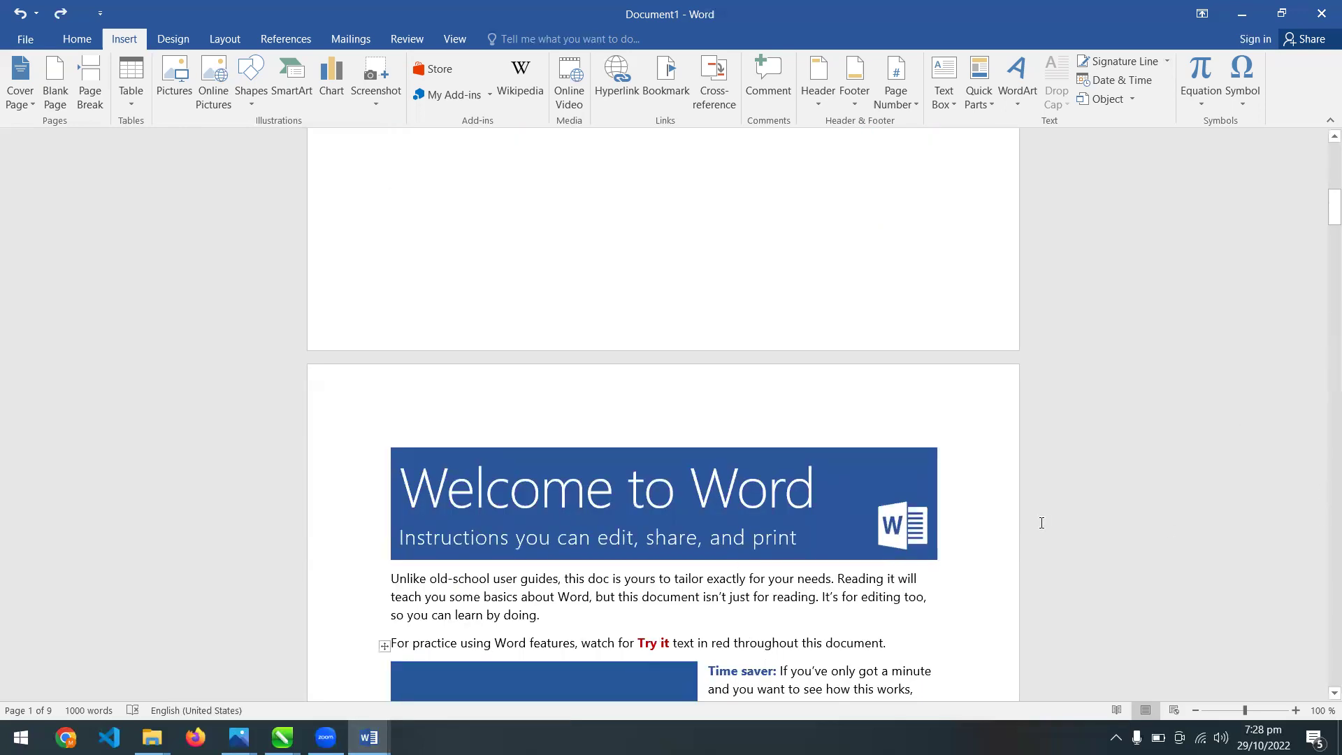
pyautogui.scroll(-8, 1323, 380)
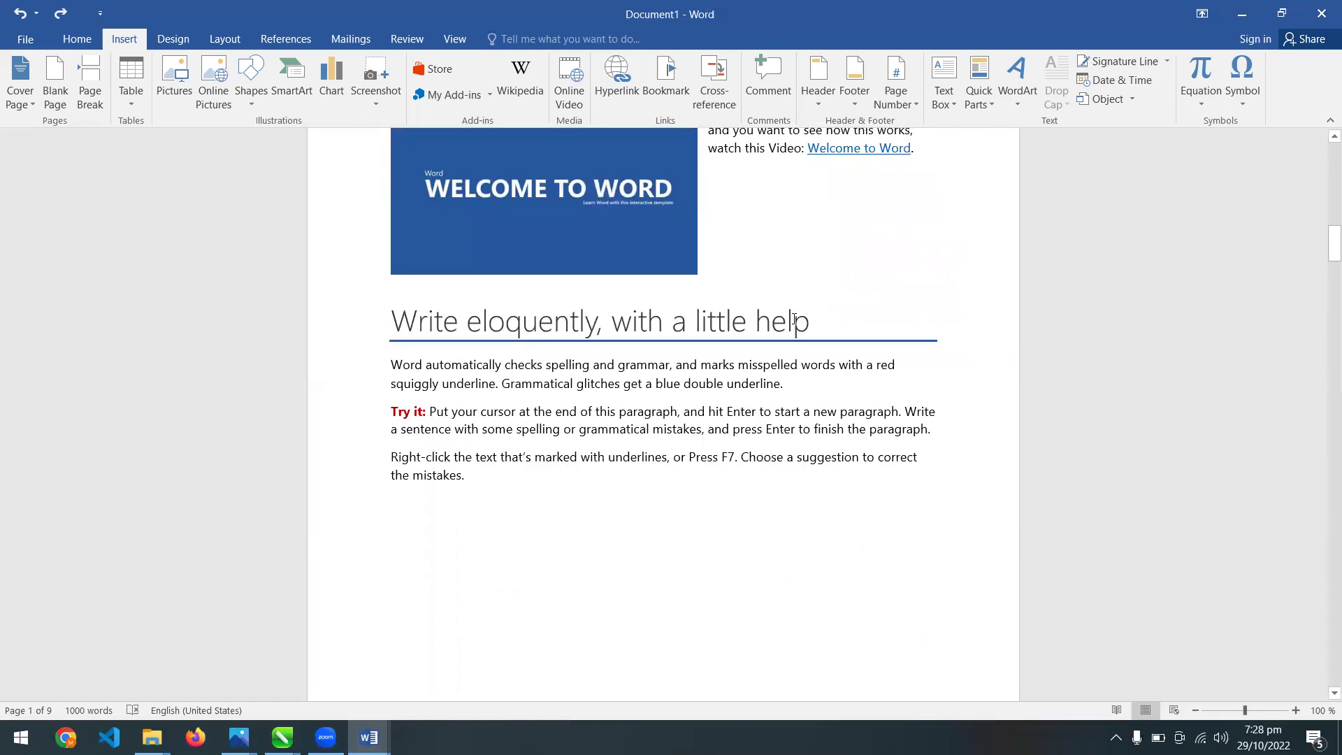
pyautogui.moveTo(819, 323); pyautogui.dragTo(443, 321)
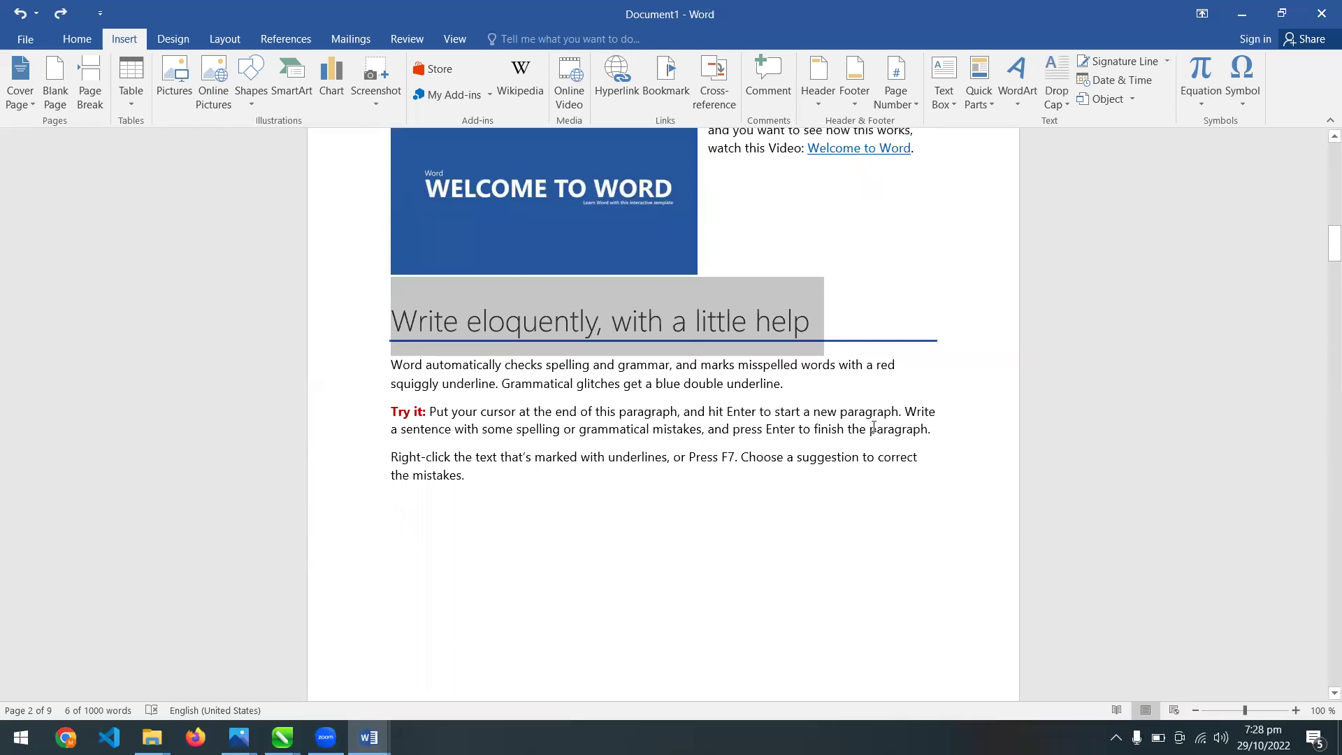
pyautogui.moveTo(1323, 244); pyautogui.dragTo(1323, 164)
pyautogui.click(392, 371)
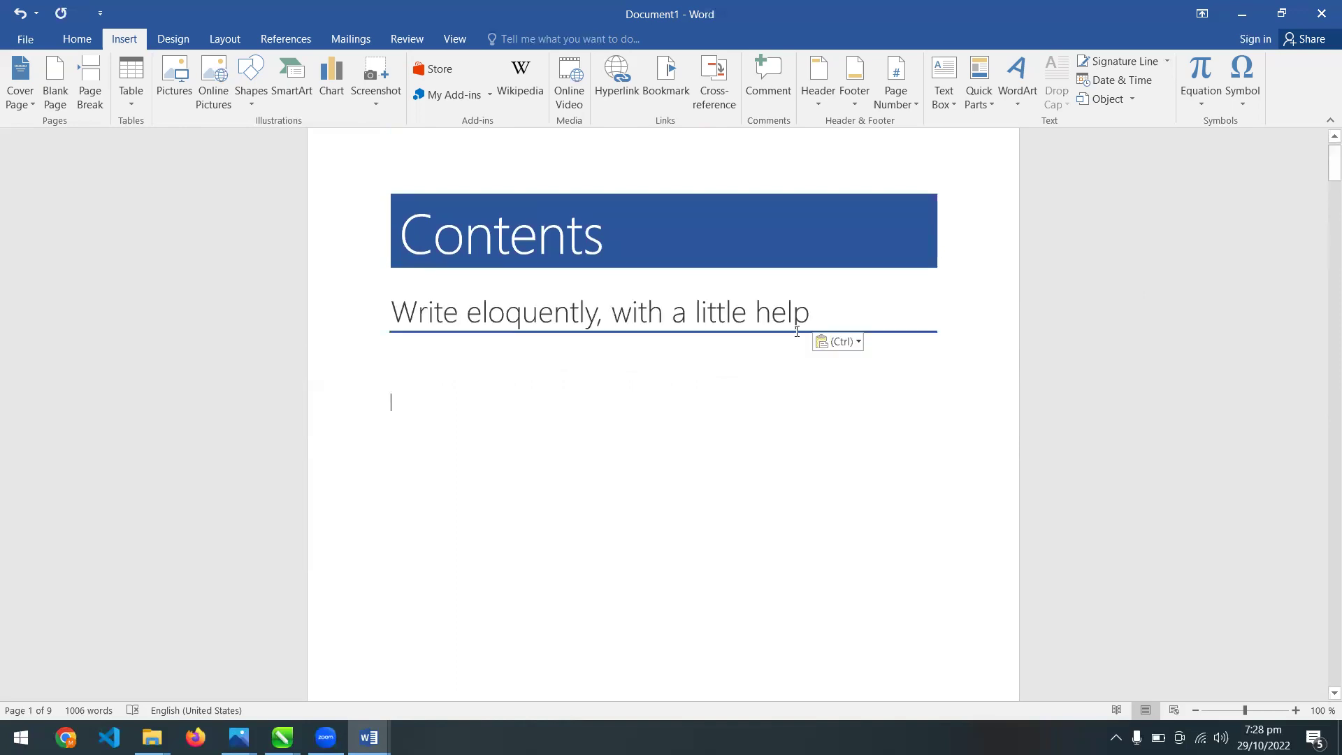
# Copy the heading "Count on Word to count your words" and paste it below the first heading of the contents page
pyautogui.moveTo(1325, 171); pyautogui.dragTo(1328, 283)
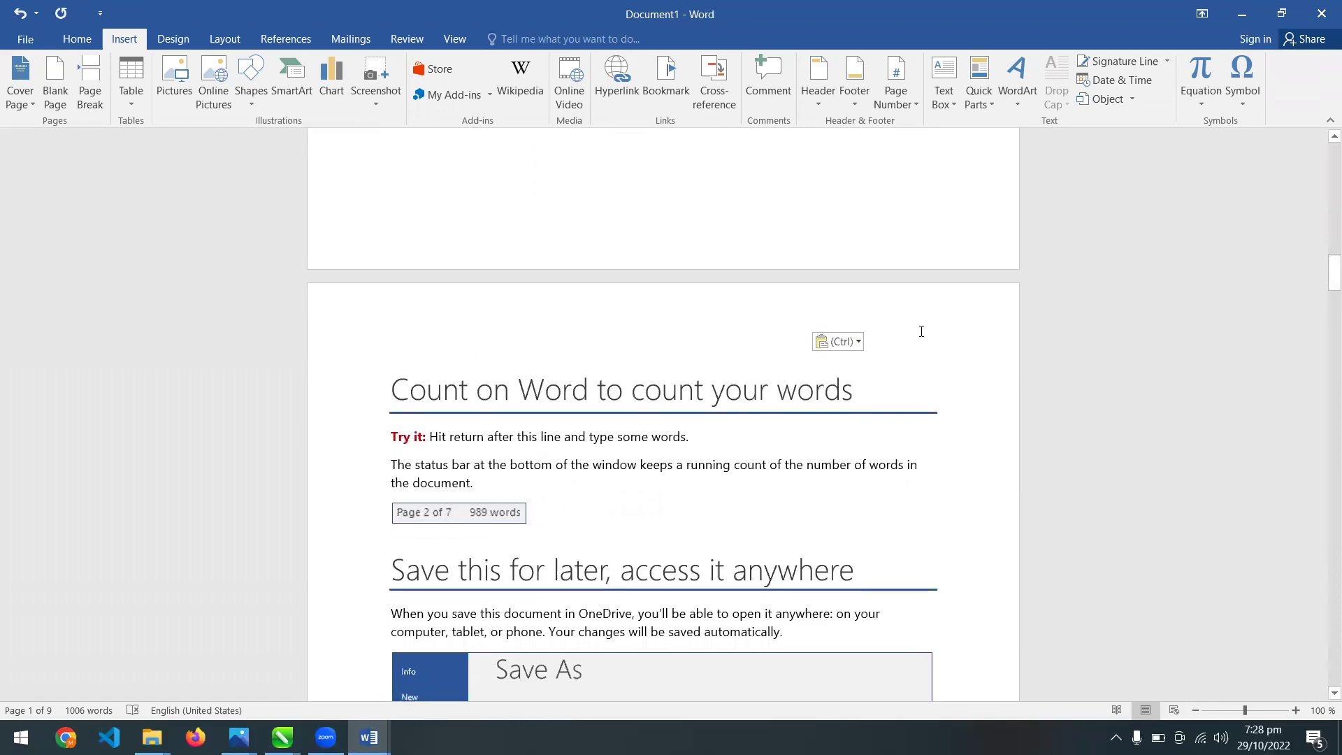
pyautogui.moveTo(851, 392); pyautogui.dragTo(396, 393)
pyautogui.hotkey('ctrl', 'c')
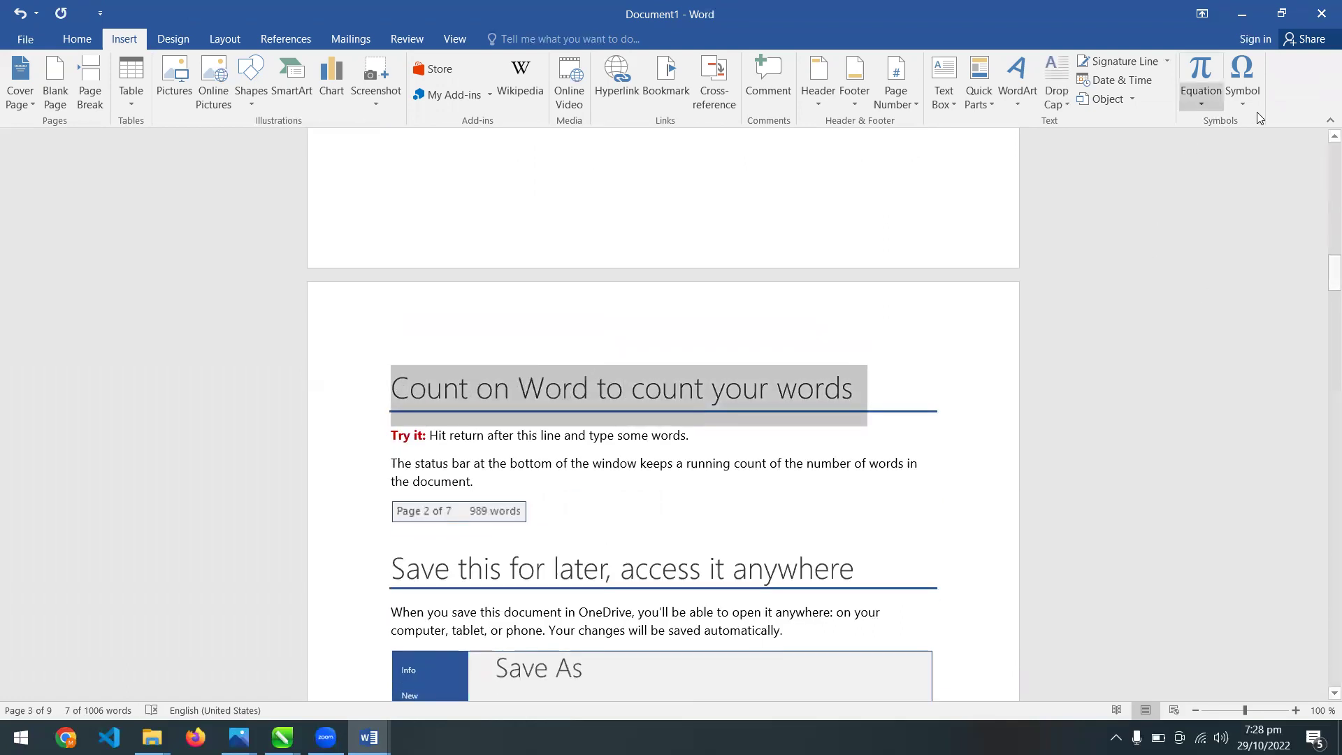
pyautogui.scroll(10, 1323, 177)
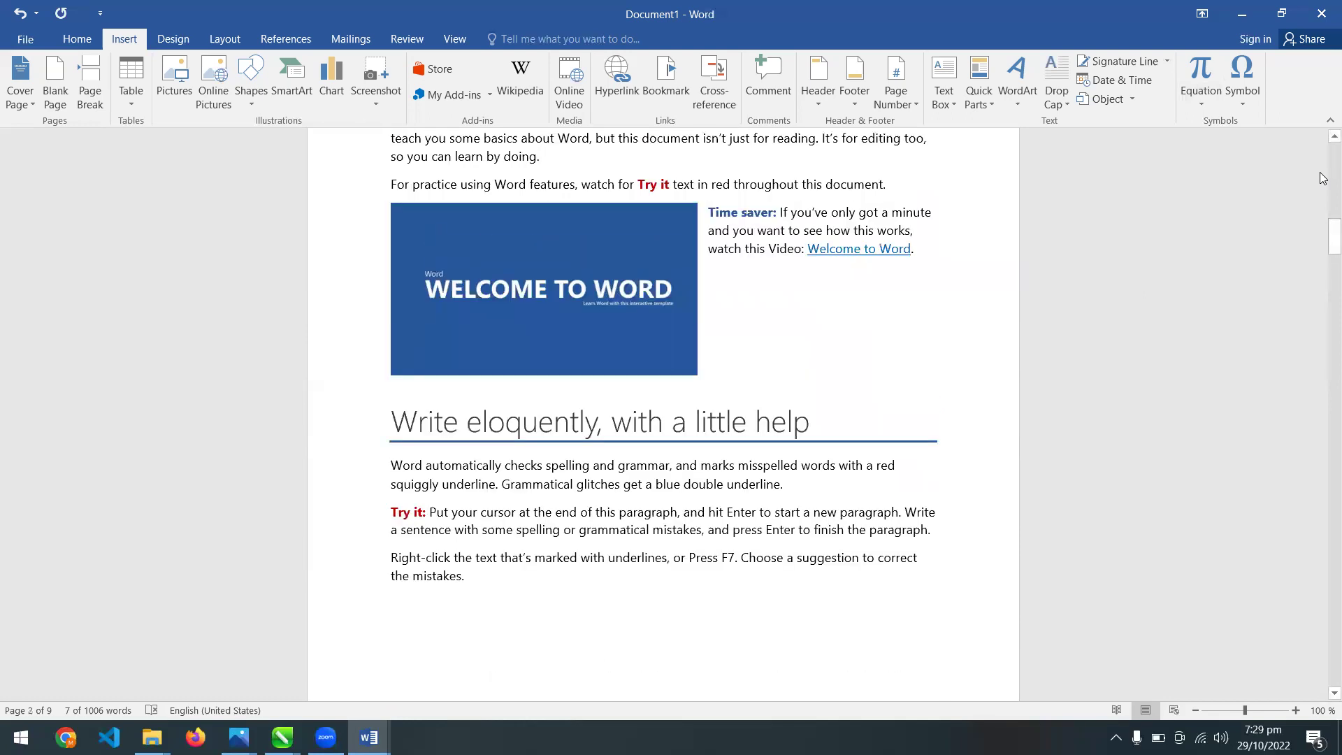
pyautogui.scroll(8, 1323, 177)
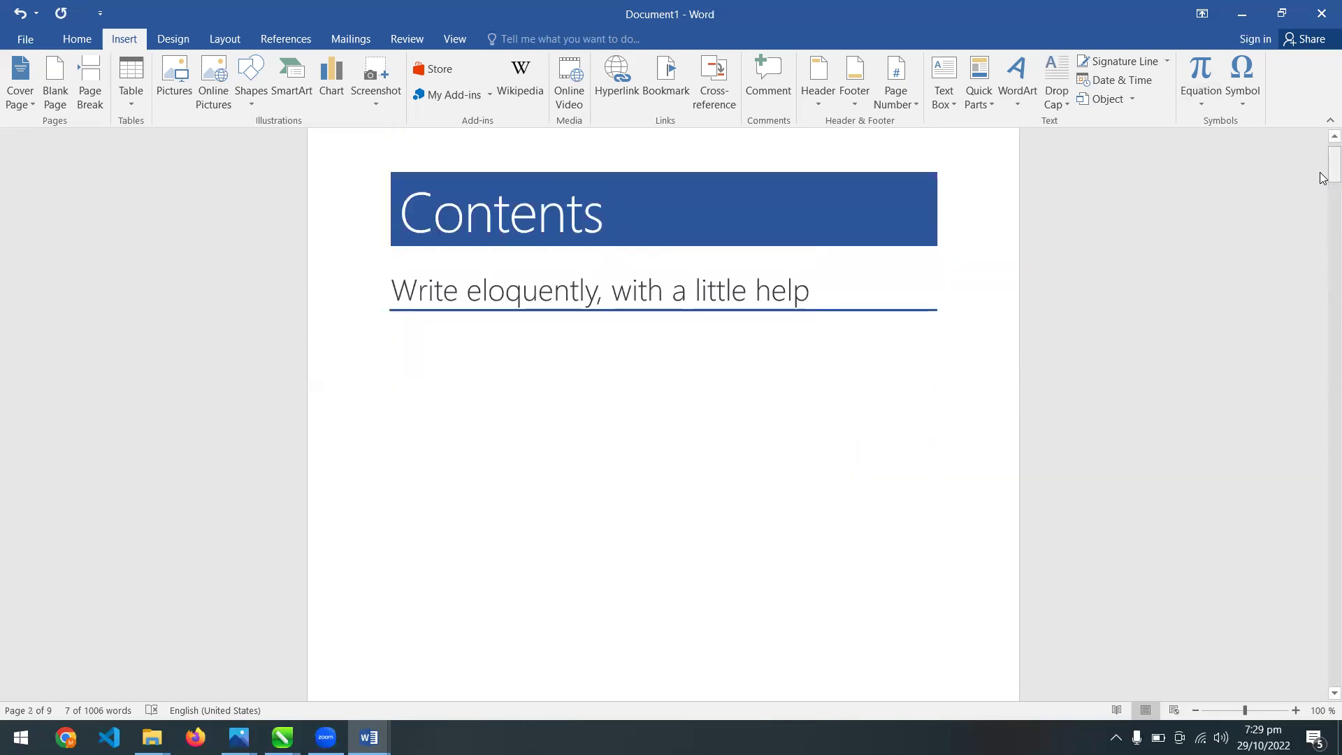
pyautogui.click(841, 458)
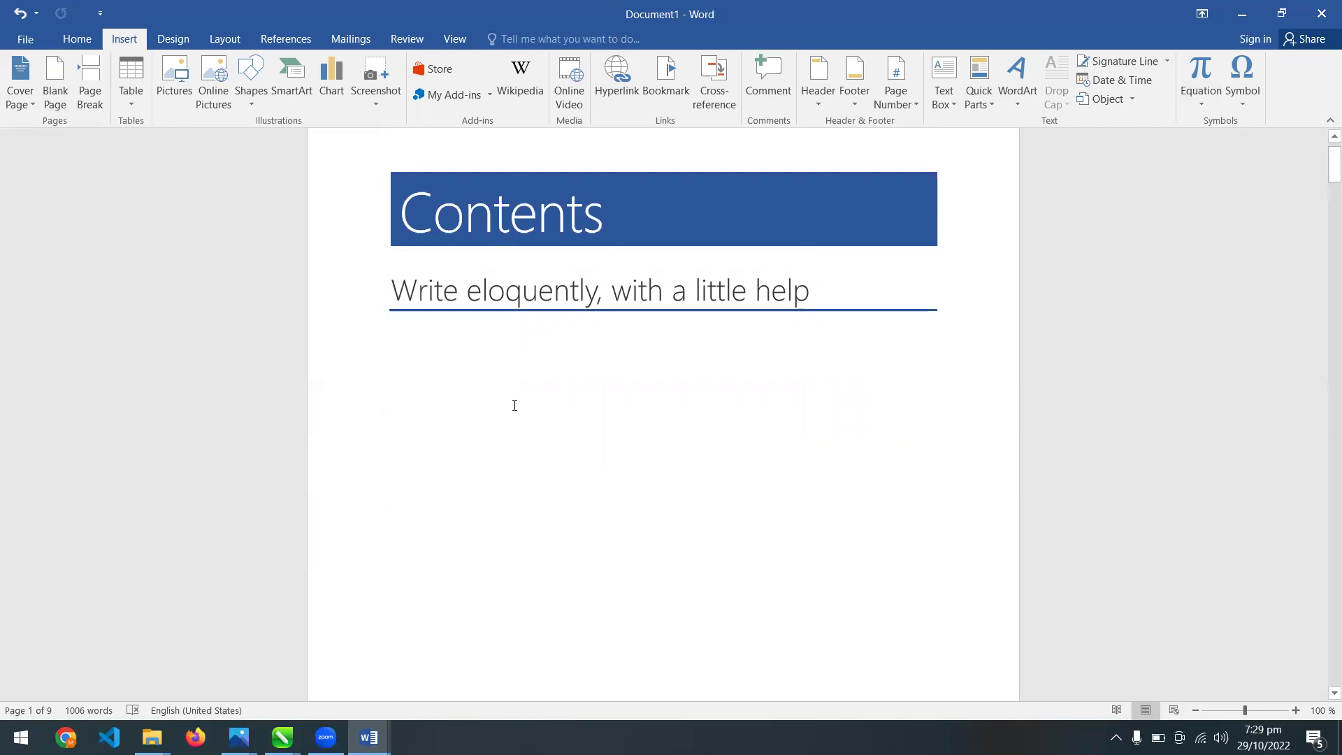
pyautogui.hotkey('ctrl', 'v')
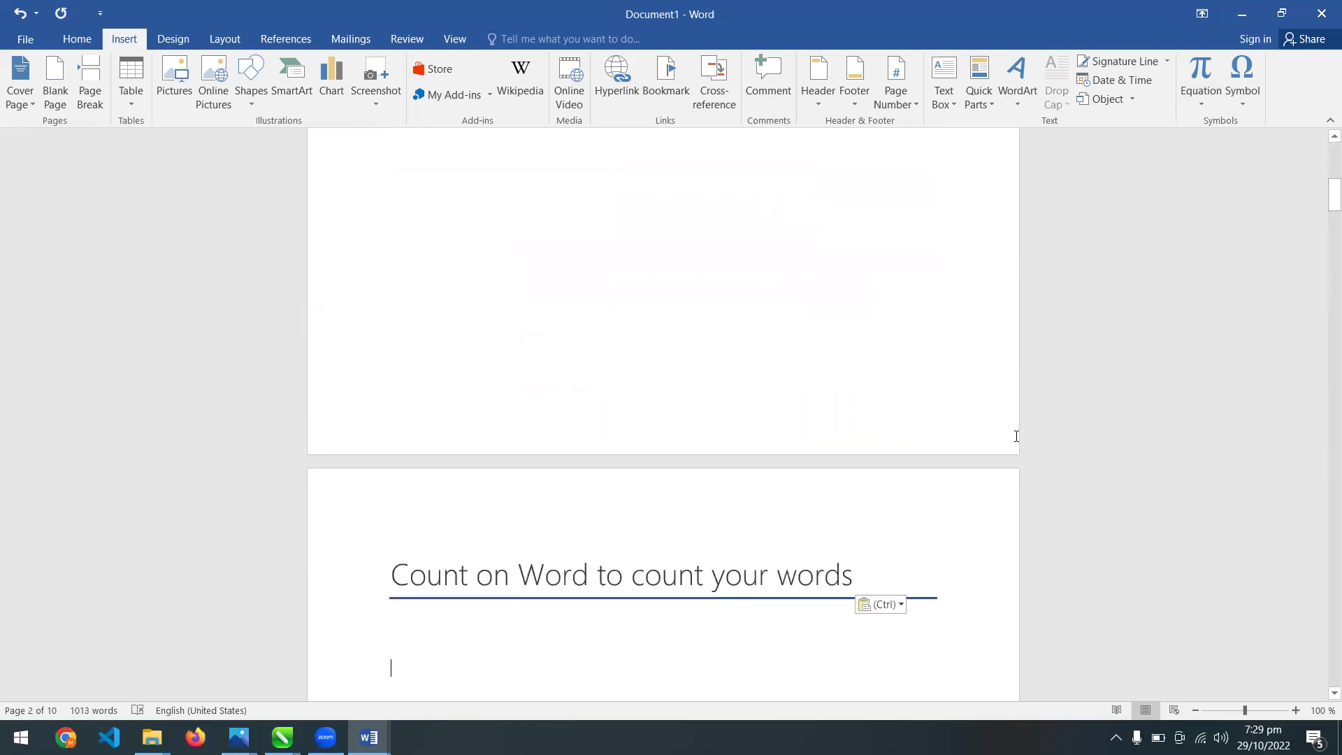
# Remove the gap above the pasted "Count on Word to count your words" so it sits directly under the "Write eloquently" entry
pyautogui.click(488, 260)
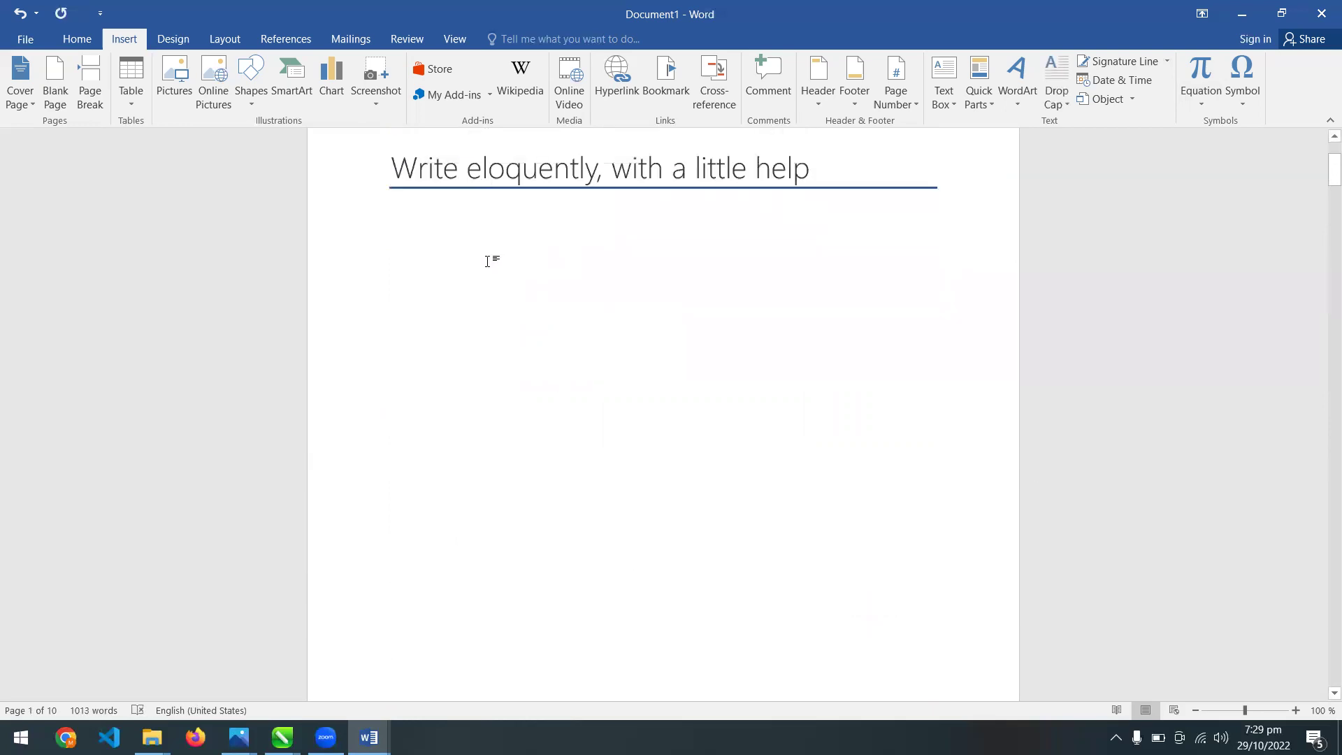
pyautogui.press('Delete')
pyautogui.press('Left')
pyautogui.press('Left')
pyautogui.press('Left')
pyautogui.press('Left')
pyautogui.press('Left')
pyautogui.press('Left')
pyautogui.press('Left')
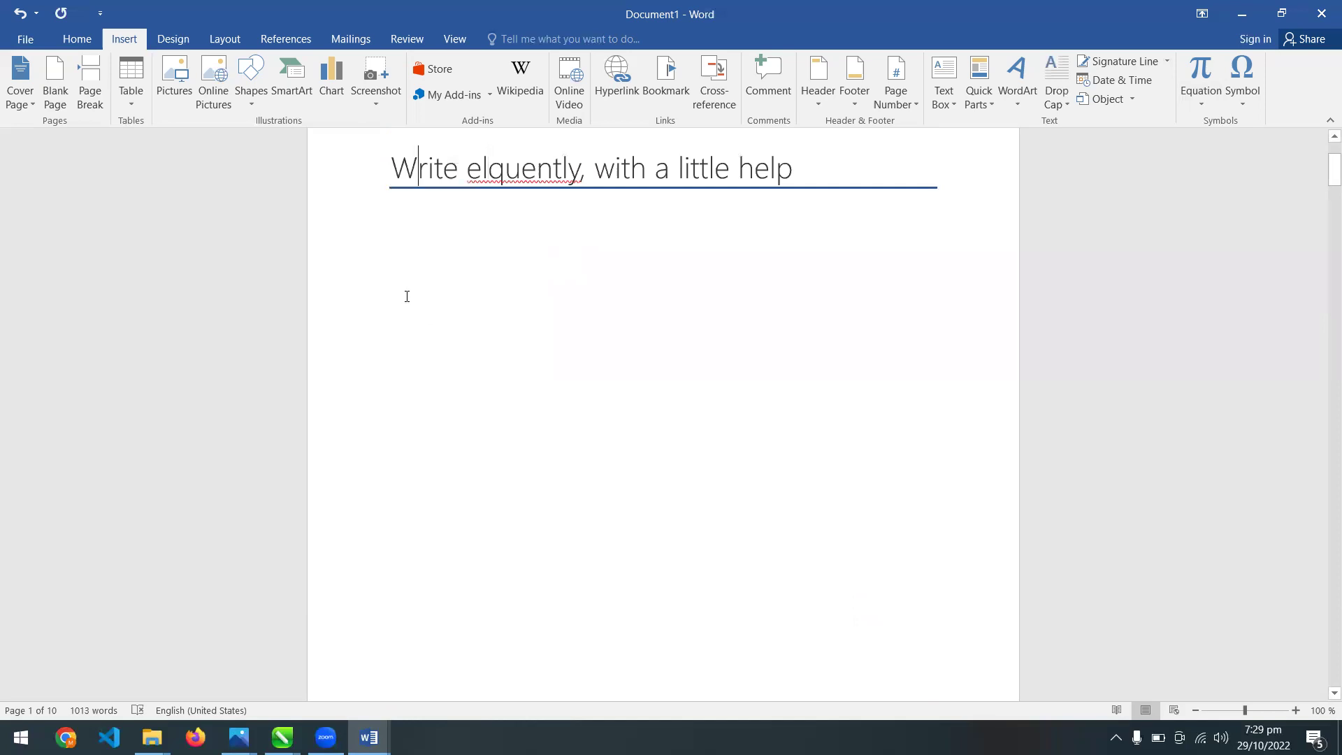
pyautogui.press('Left')
pyautogui.press('End')
pyautogui.press('Delete')
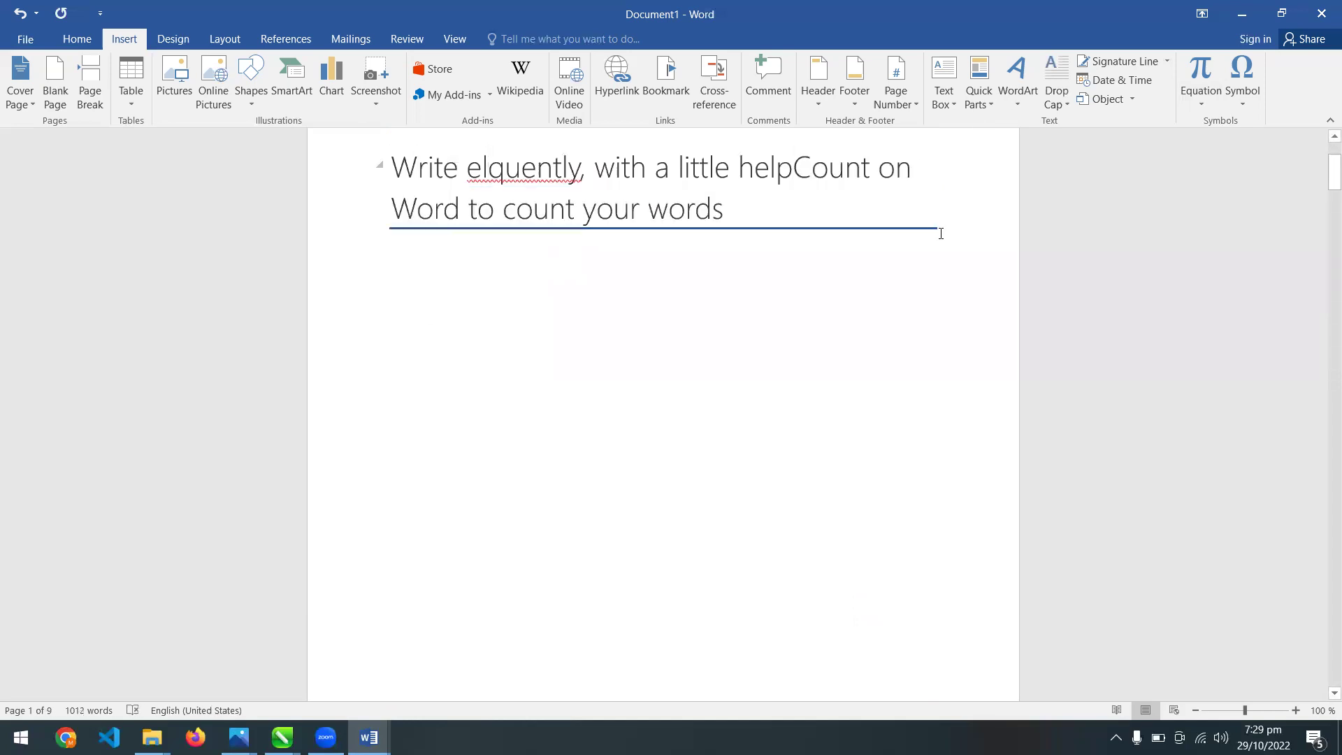
pyautogui.press('Return')
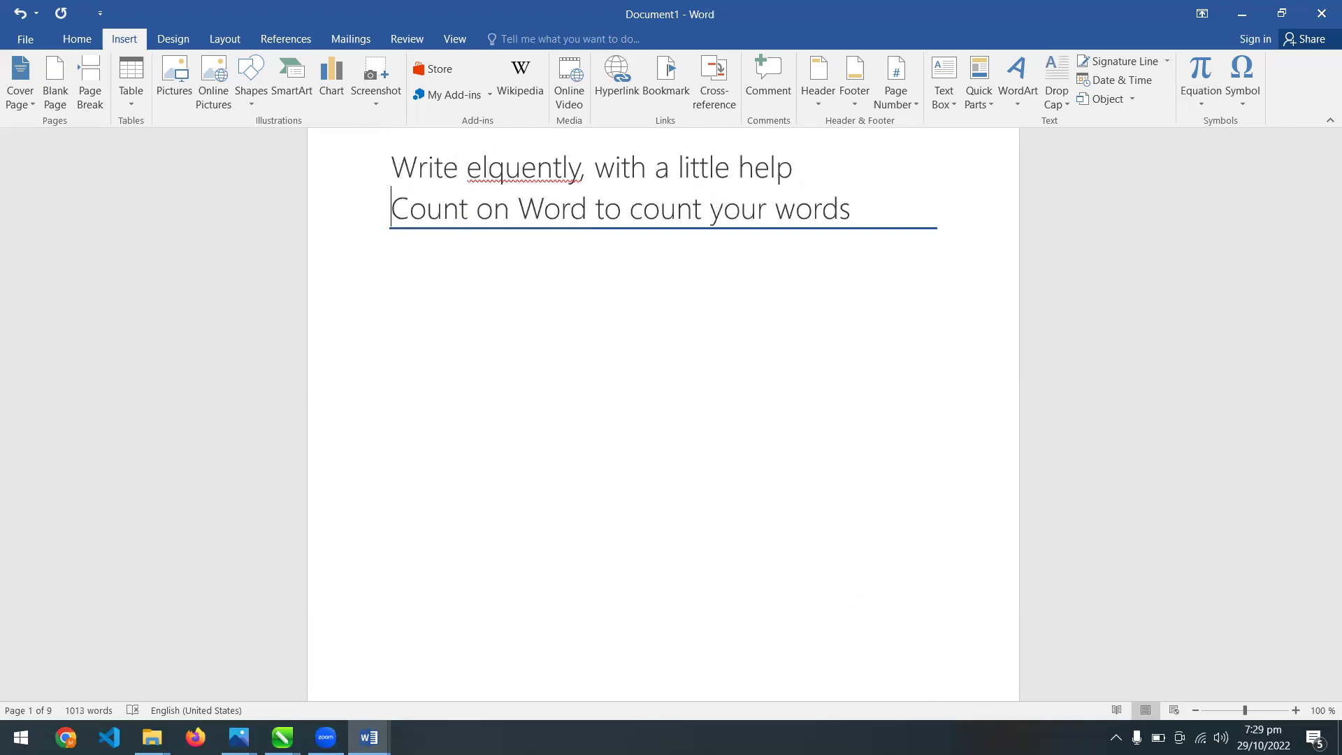
# Hyperlink the first contents entry to the document heading "Write elquently, with a little help"
pyautogui.moveTo(1322, 182); pyautogui.dragTo(1322, 174)
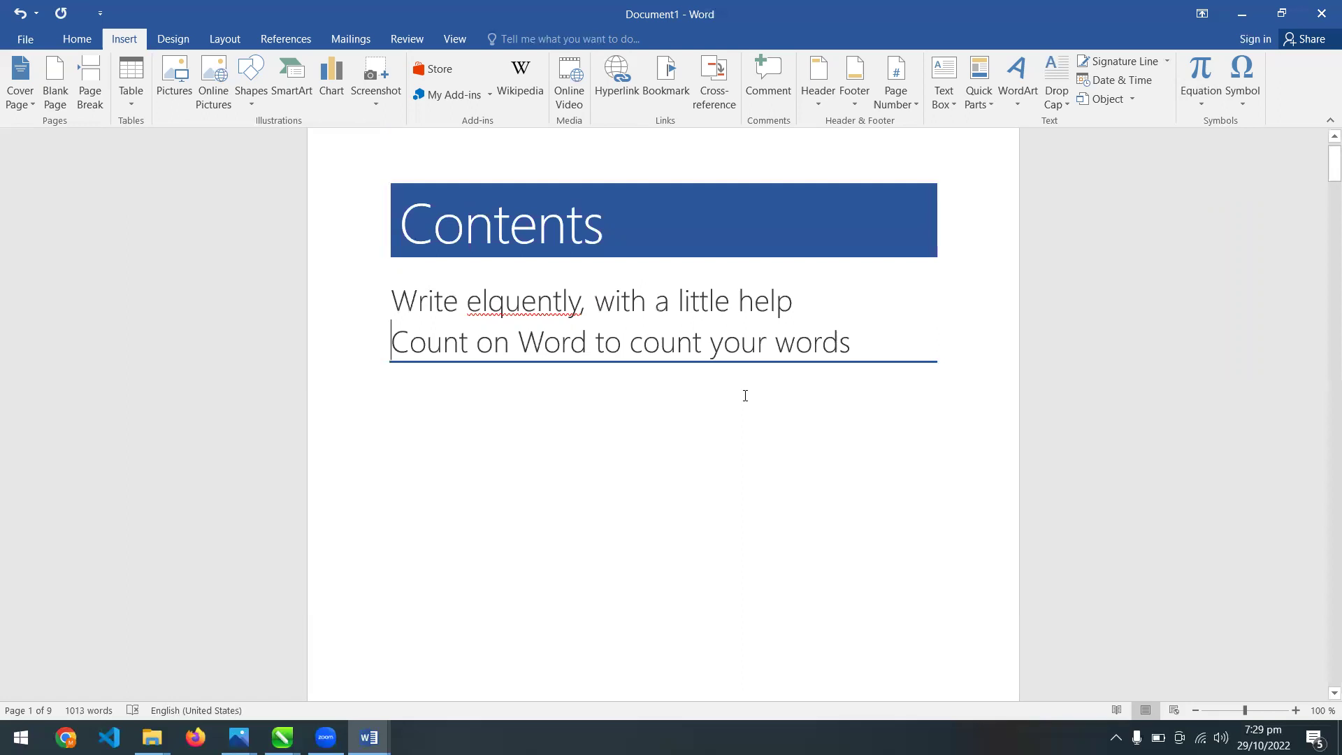
pyautogui.moveTo(792, 312); pyautogui.dragTo(445, 311)
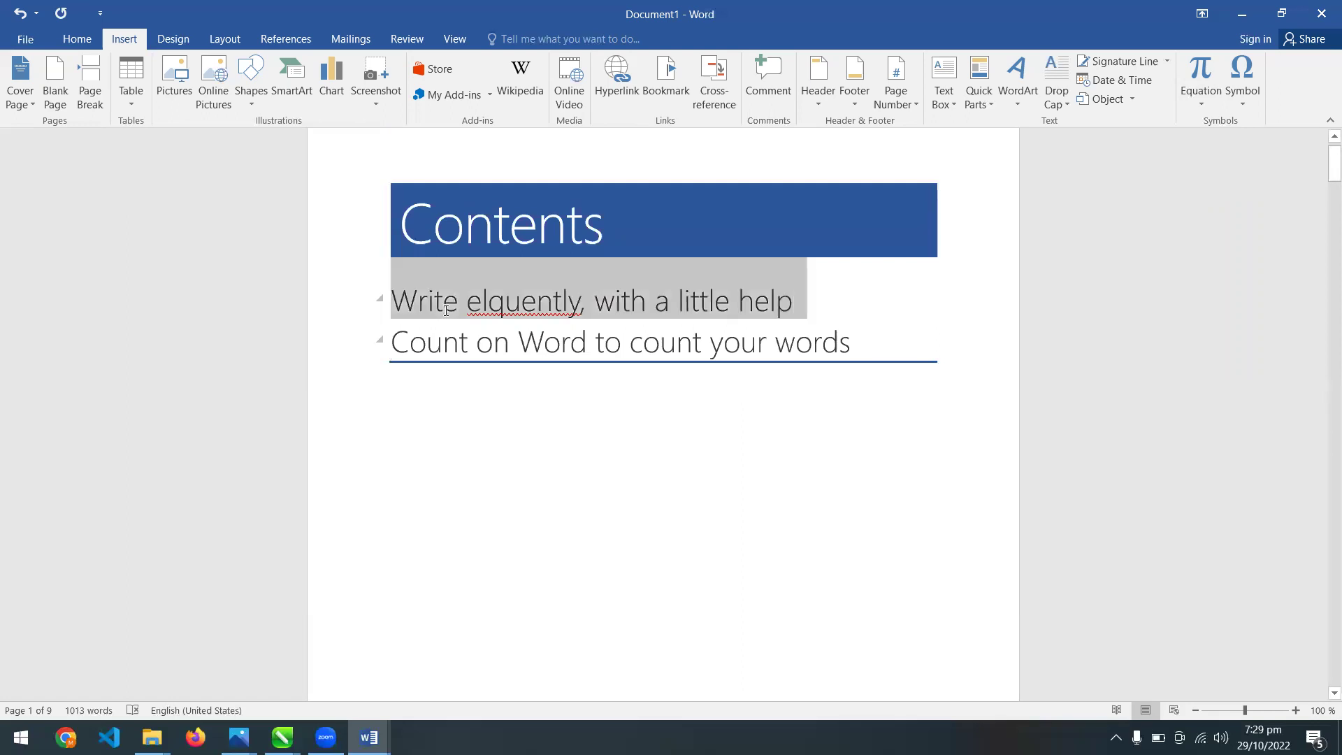
pyautogui.click(1321, 183)
pyautogui.moveTo(1322, 187); pyautogui.dragTo(1322, 172)
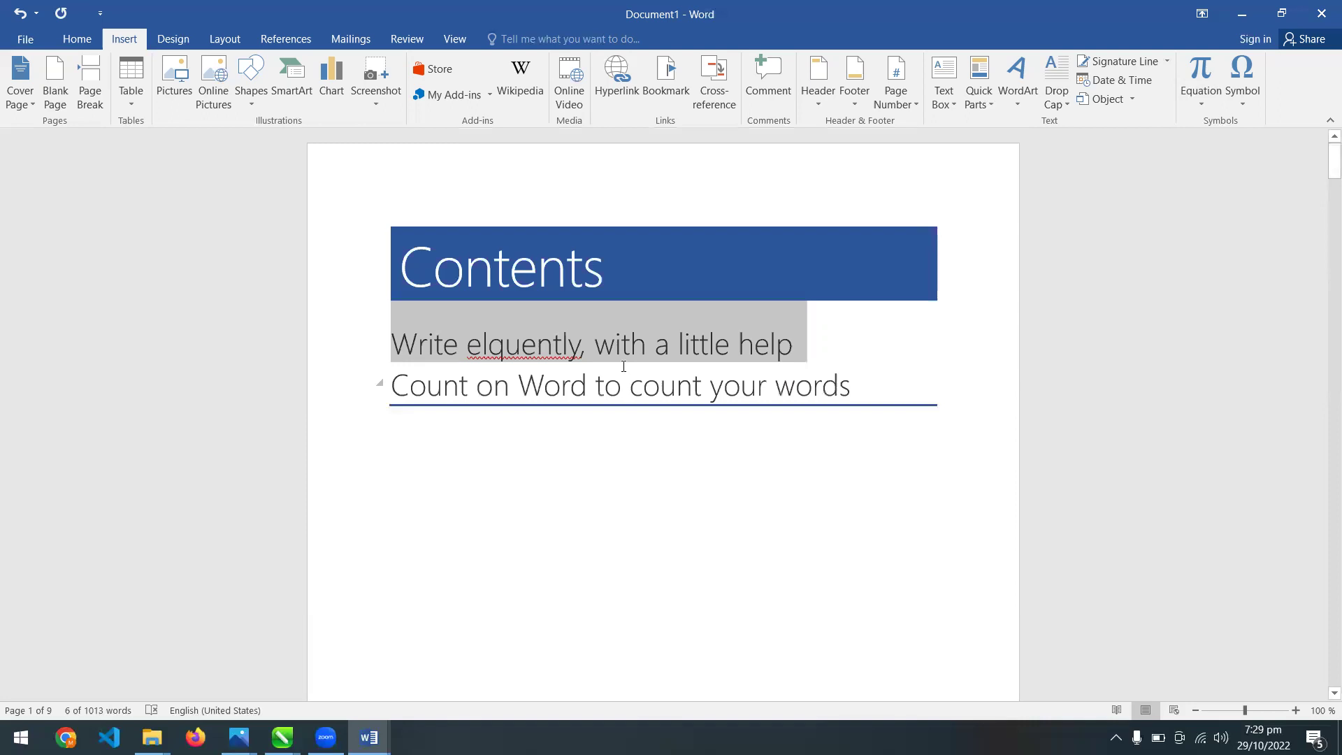
pyautogui.hotkey('ctrl', 'k')
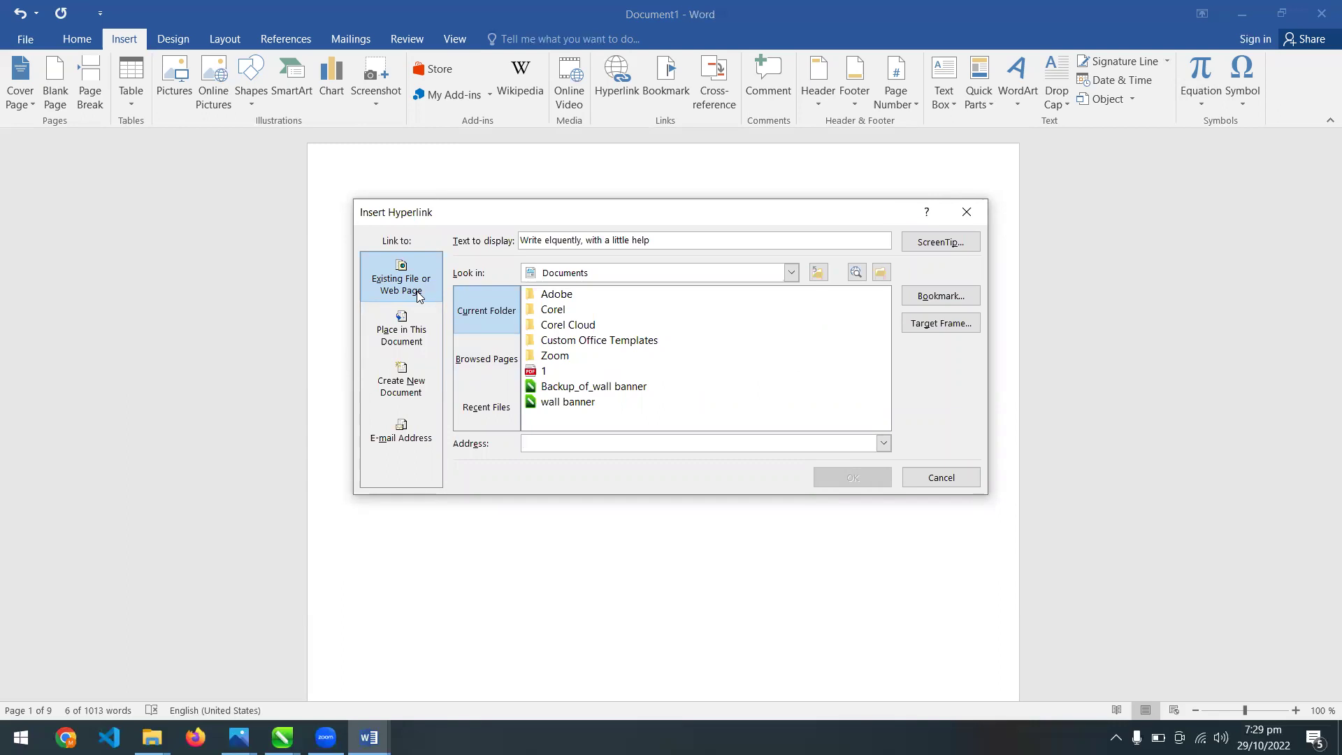
pyautogui.click(403, 344)
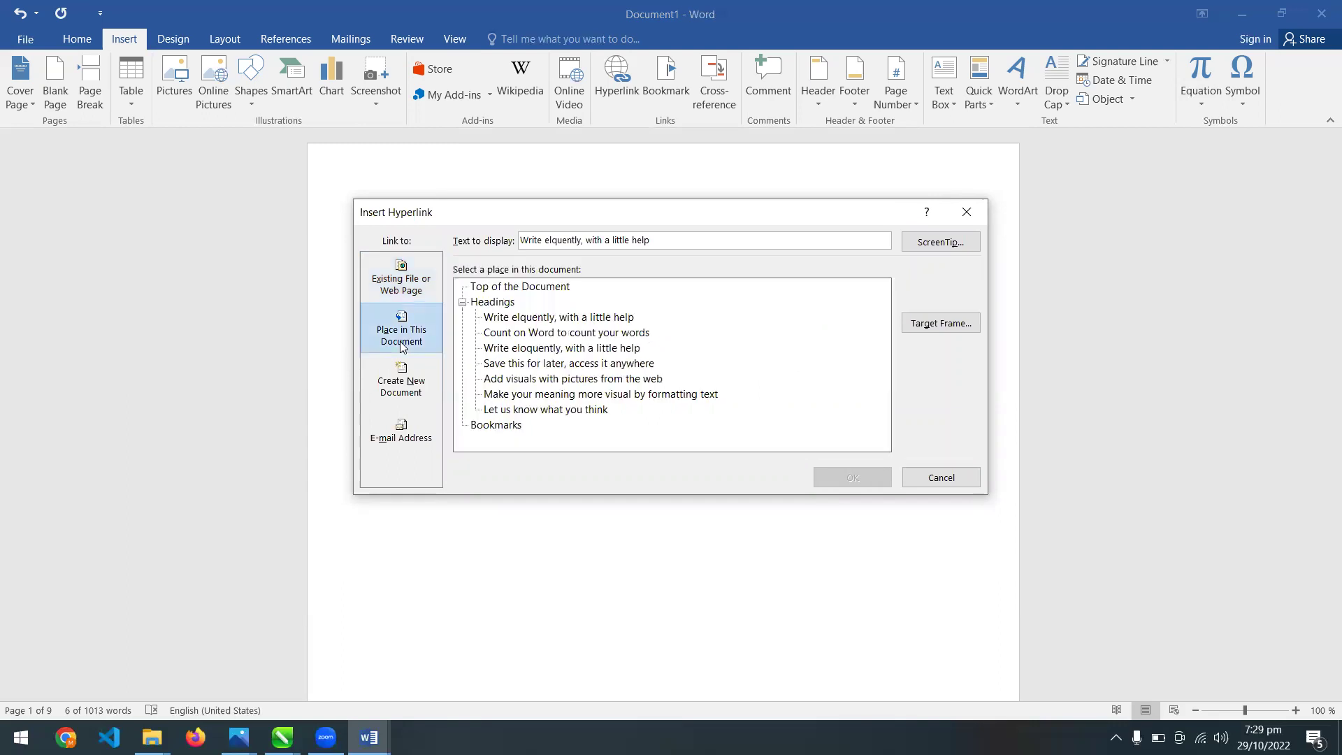
pyautogui.click(557, 317)
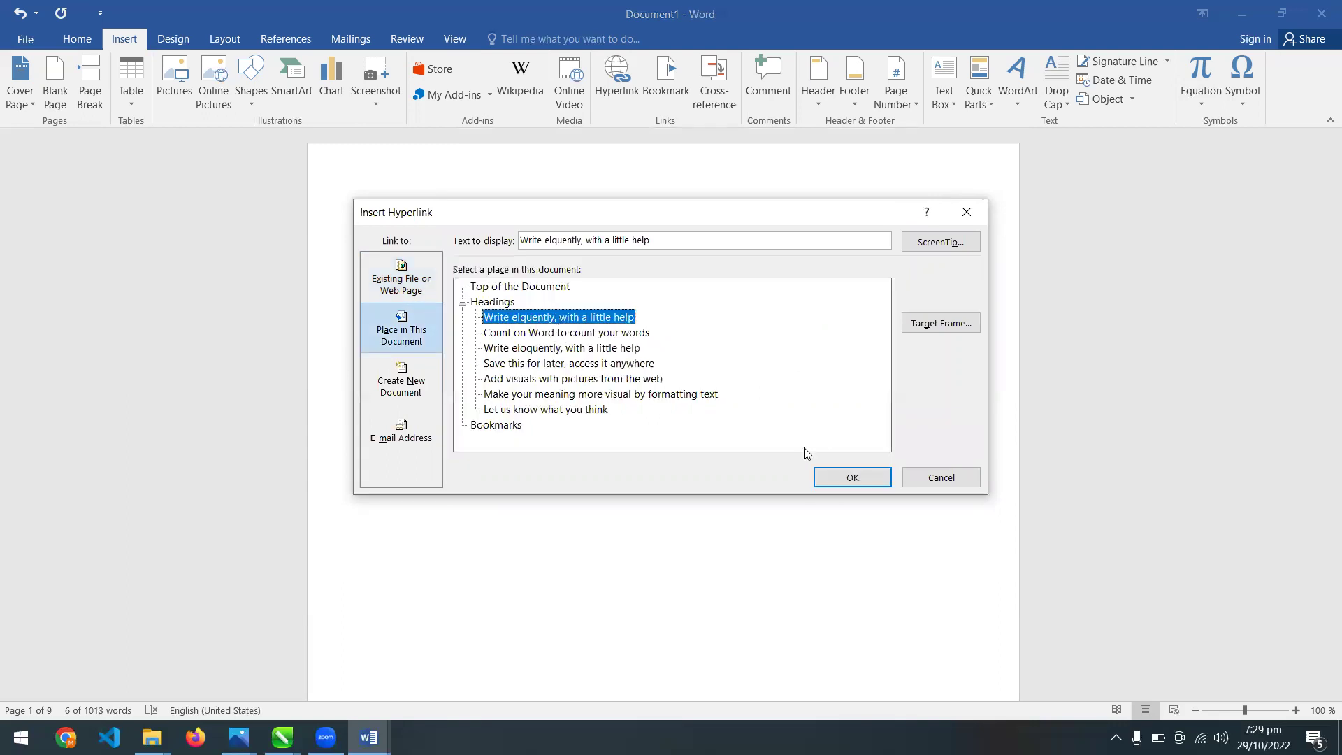
pyautogui.click(835, 481)
# Hyperlink the "Count on Word to count your words" contents entry to the first heading of that name in the document
pyautogui.click(677, 384)
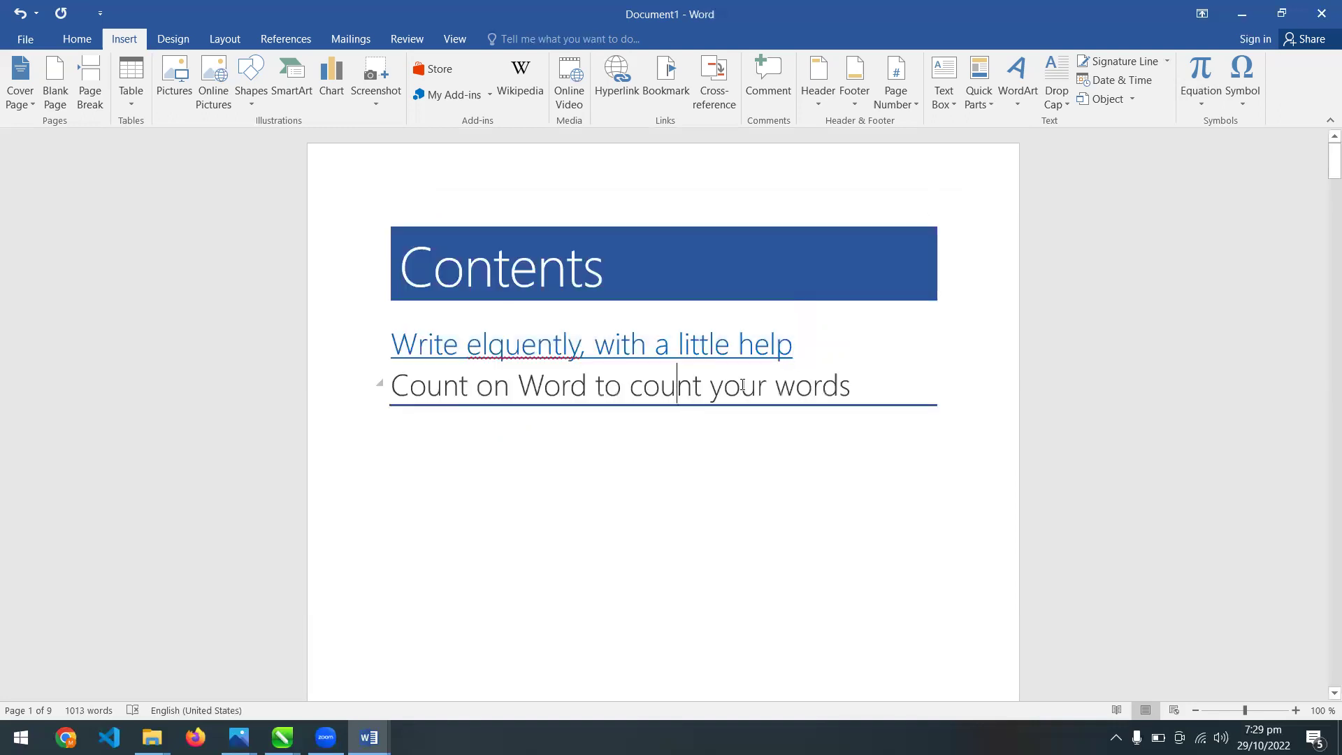
pyautogui.moveTo(869, 385); pyautogui.dragTo(404, 385)
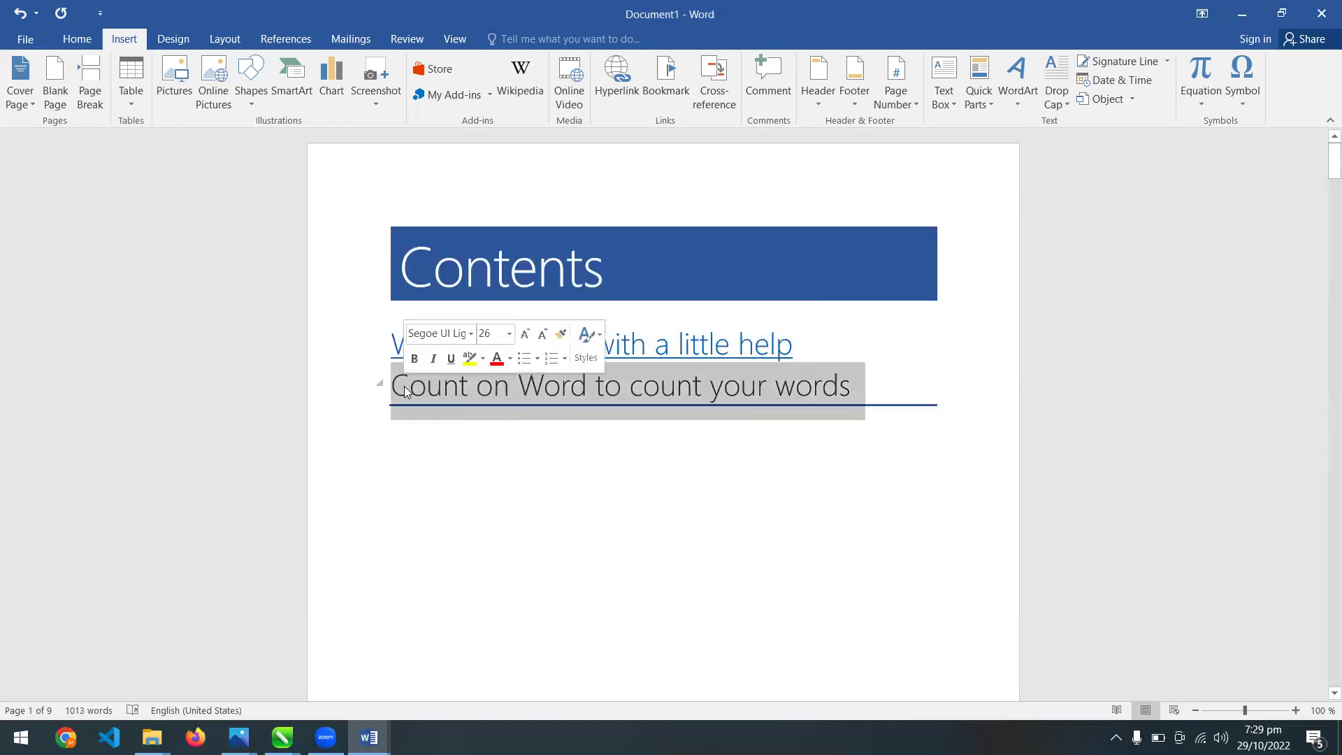
pyautogui.write('K')
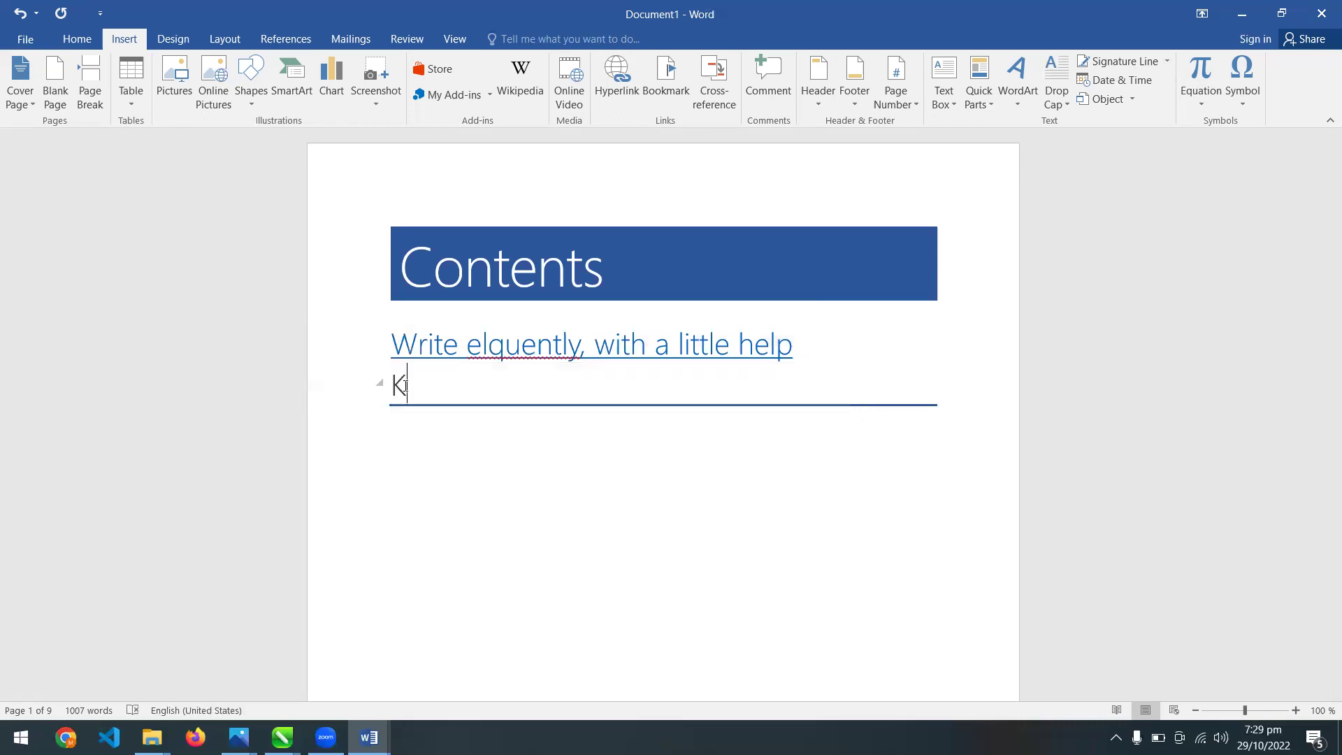
pyautogui.hotkey('ctrl', 'z')
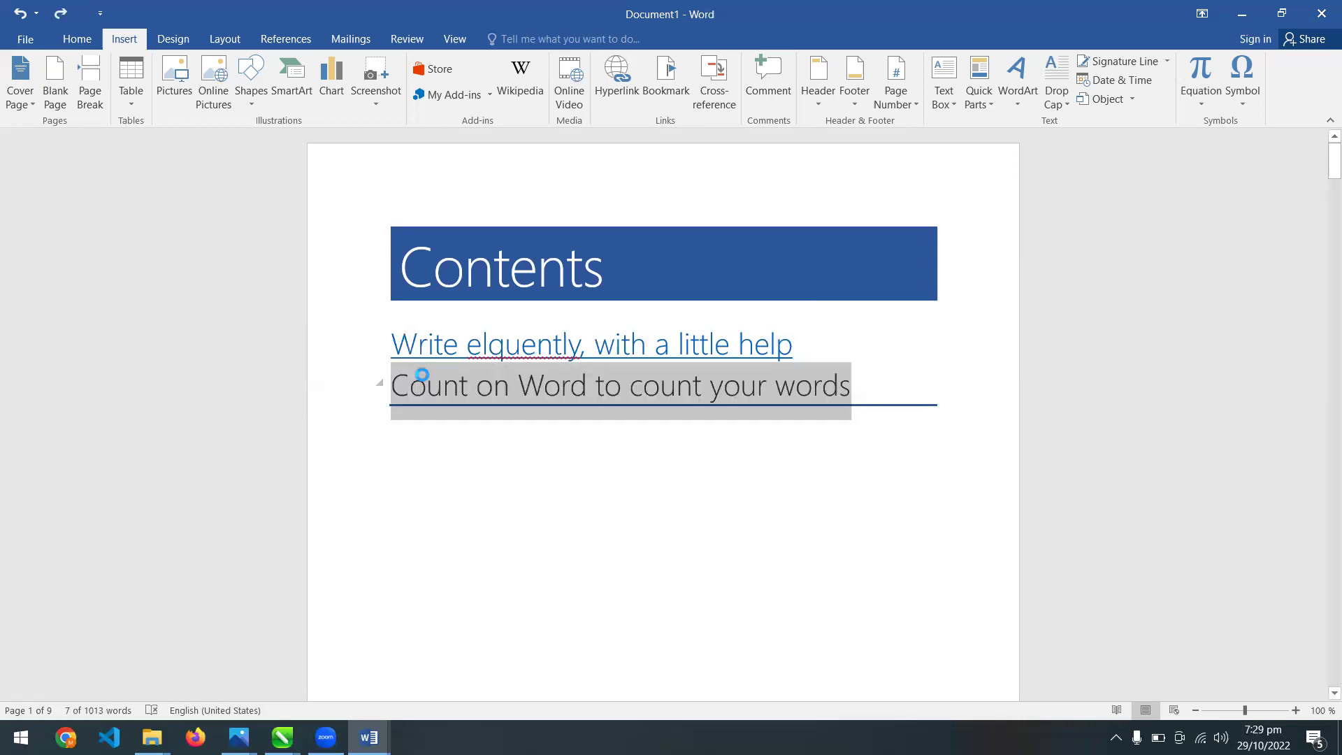
pyautogui.hotkey('ctrl', 'k')
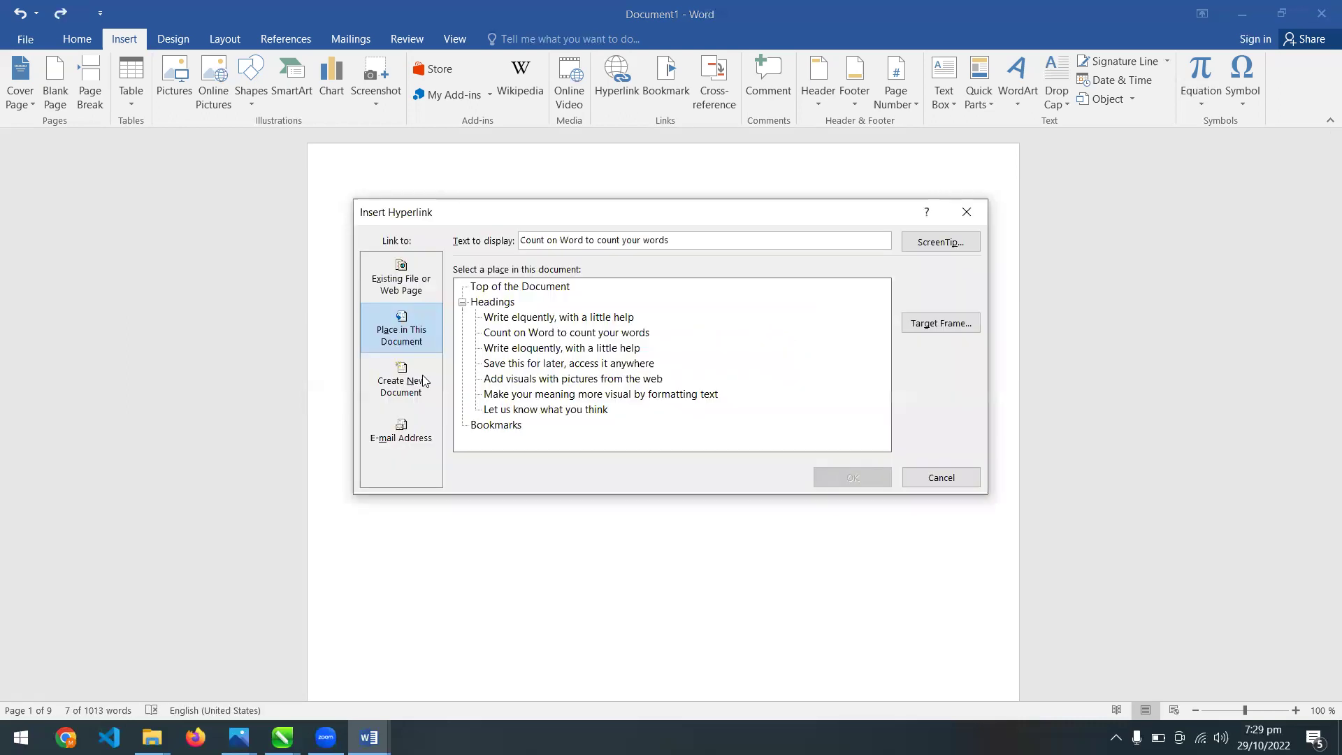
pyautogui.click(543, 333)
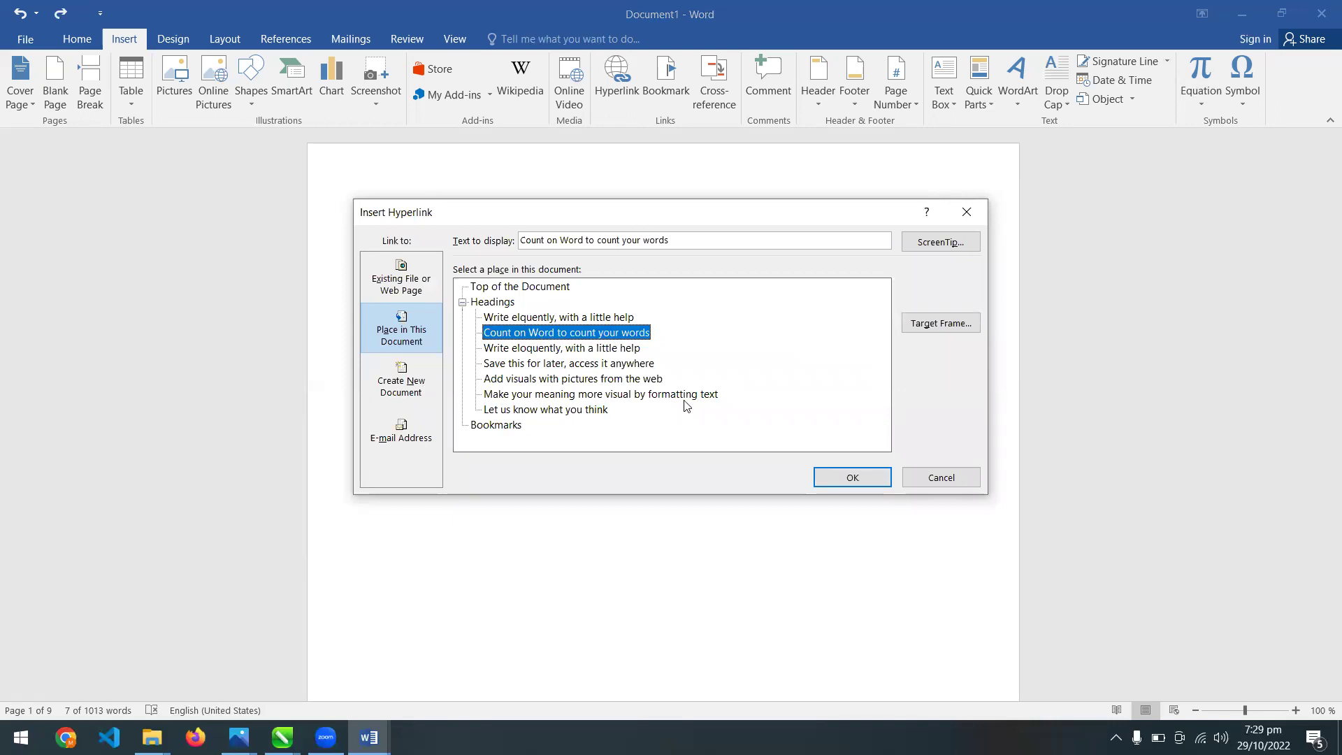
pyautogui.moveTo(869, 212); pyautogui.dragTo(874, 272)
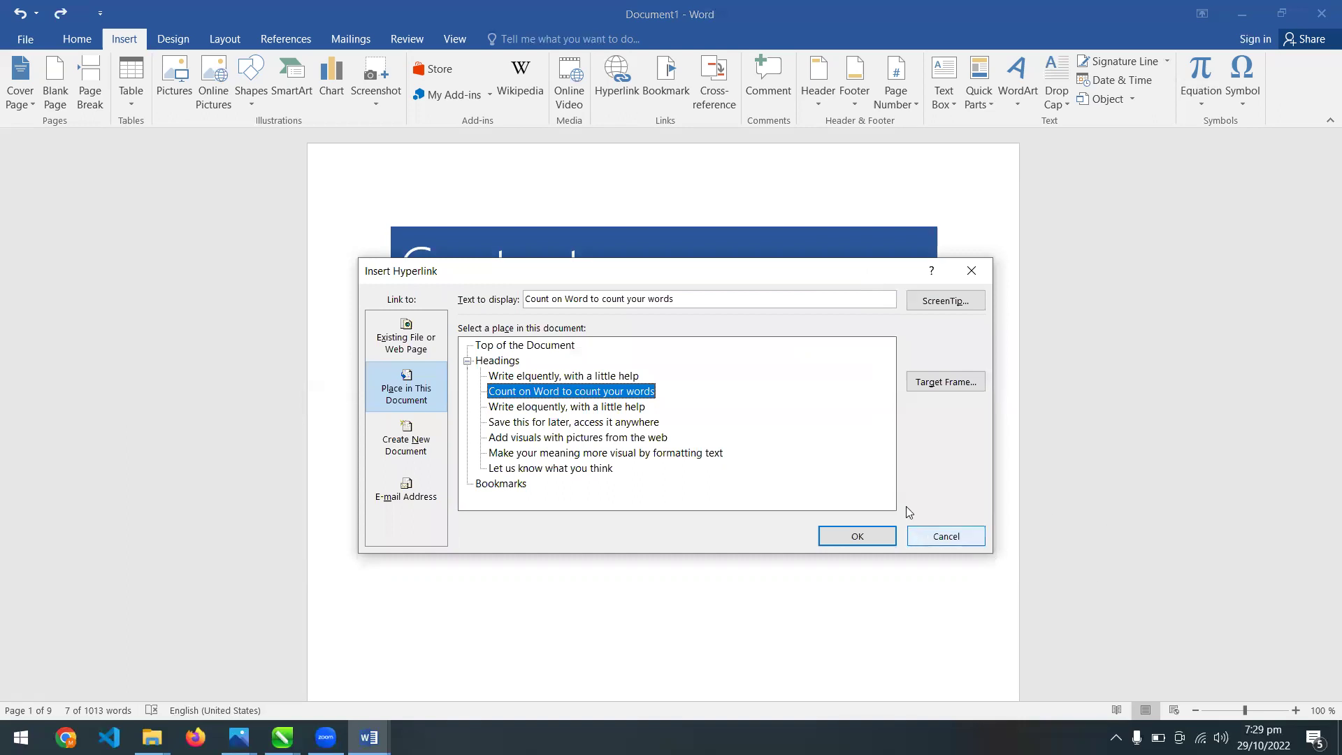
pyautogui.click(859, 536)
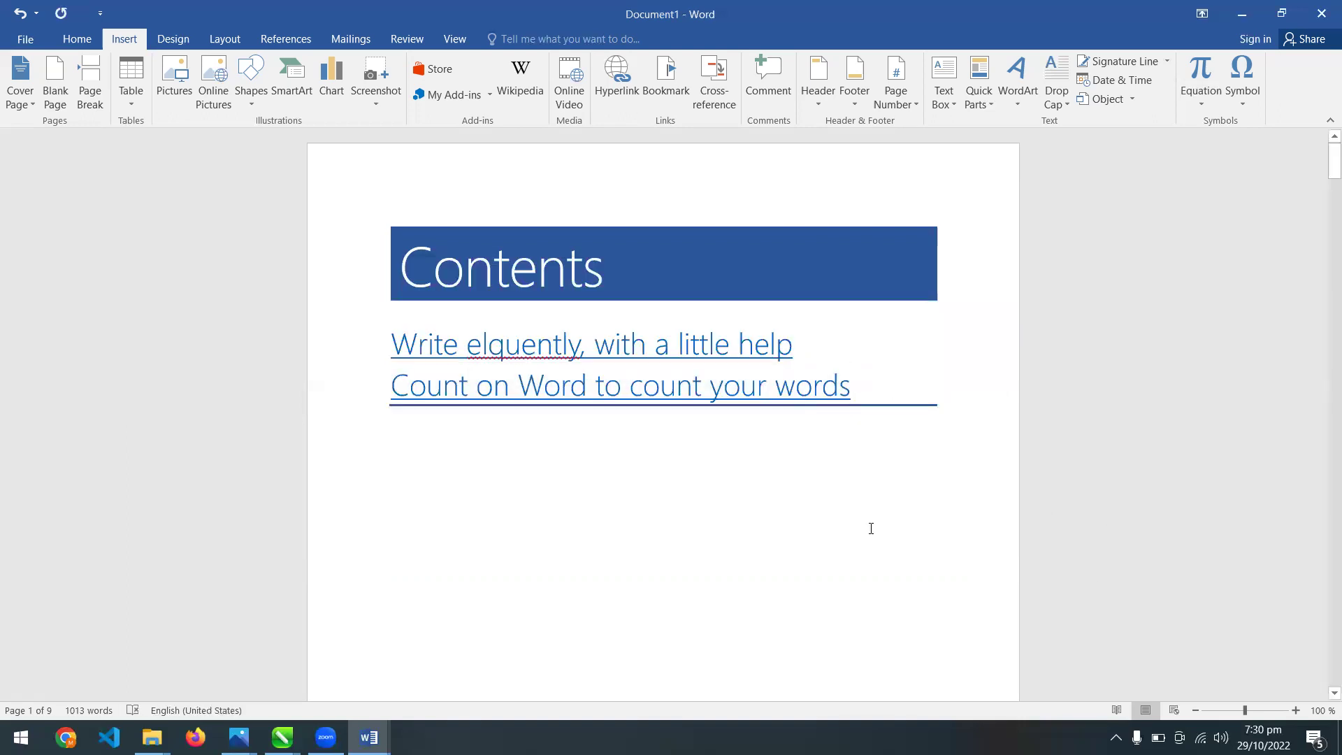
# Follow both contents links to test where they lead, and return to the start of the document
pyautogui.keyDown('ctrl'); pyautogui.click(636, 352); pyautogui.keyUp('ctrl')
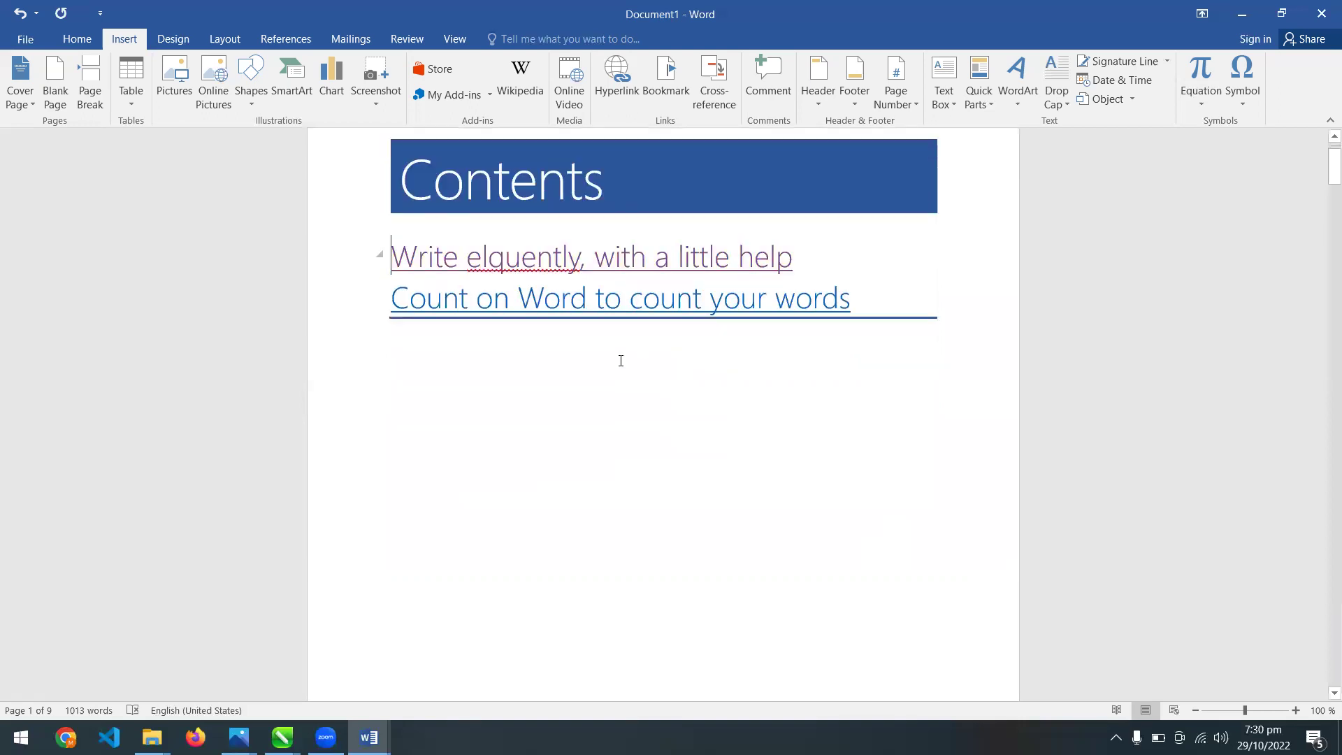
pyautogui.keyDown('ctrl'); pyautogui.click(632, 319); pyautogui.keyUp('ctrl')
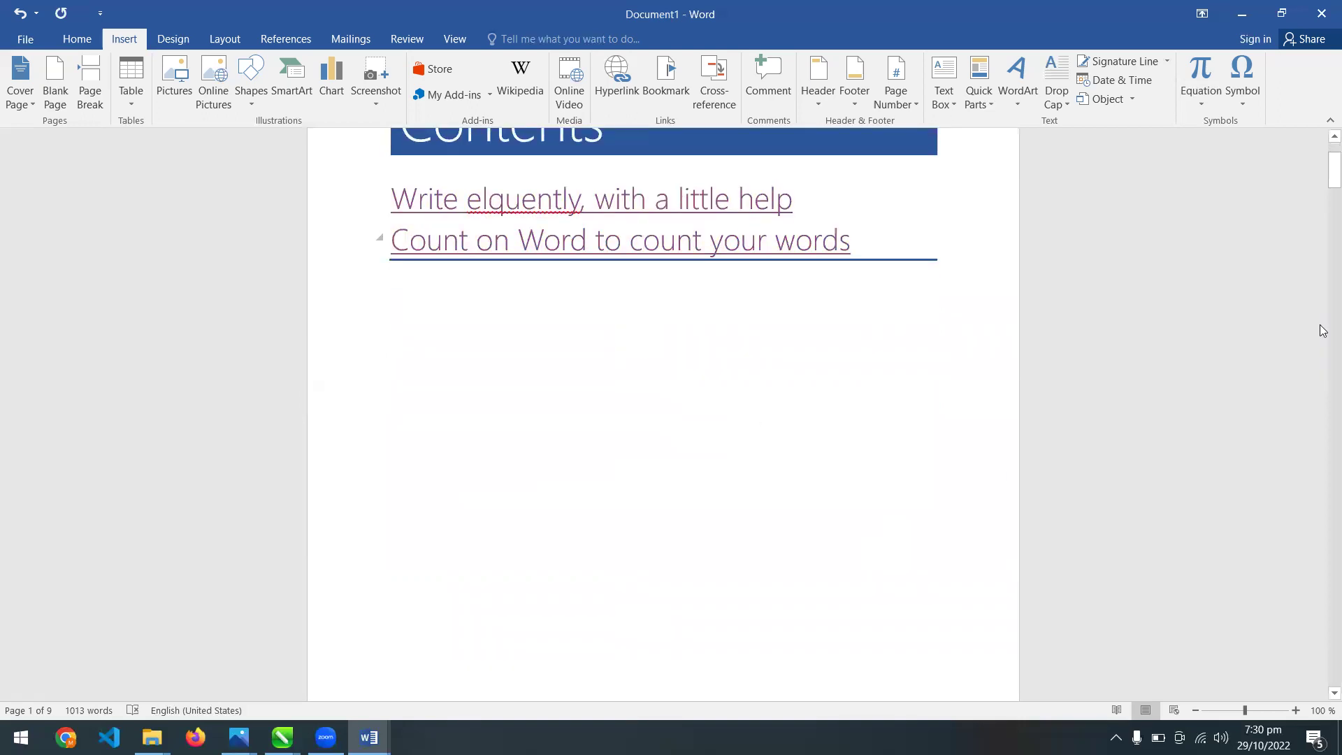
pyautogui.moveTo(1323, 174)
pyautogui.mouseDown()
pyautogui.moveTo(1323, 215)
pyautogui.moveTo(1323, 175)
pyautogui.mouseUp()
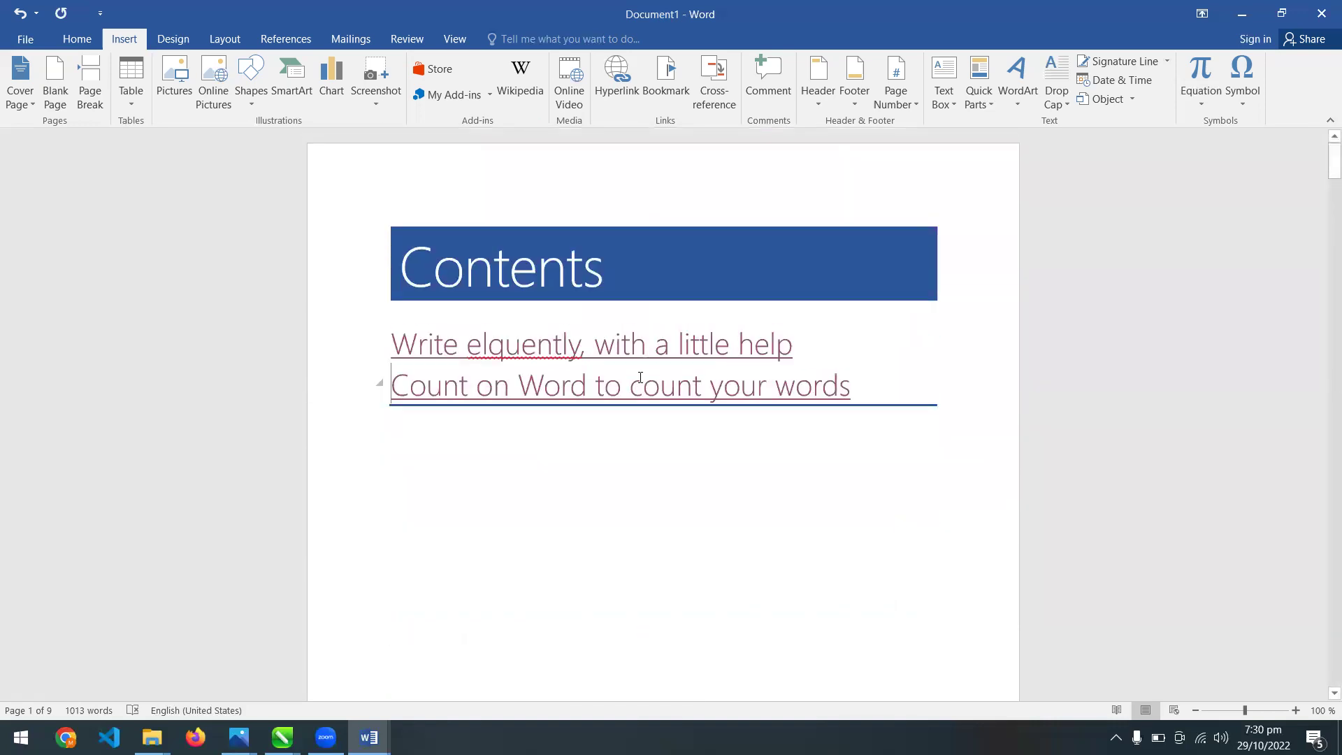
pyautogui.scroll(-3, 640, 377)
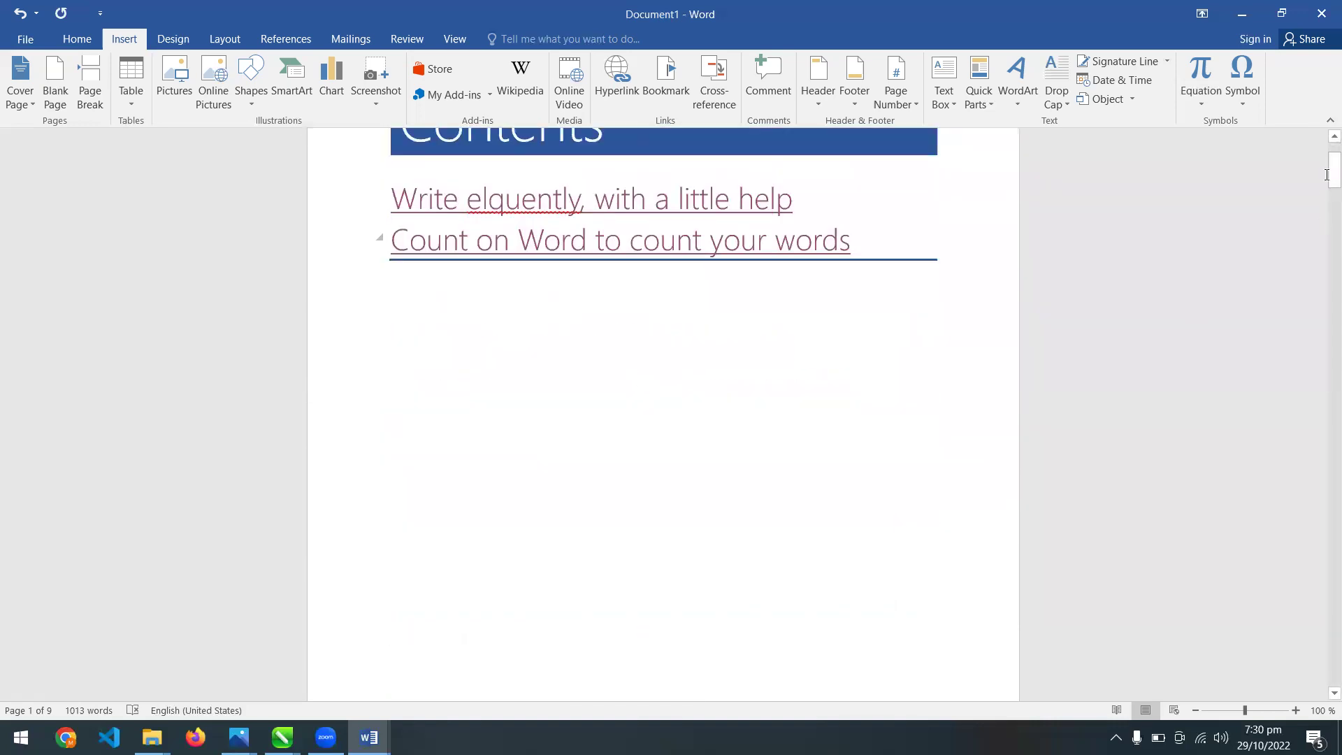
pyautogui.moveTo(1322, 175); pyautogui.dragTo(1322, 155)
# Add a bookmark named "link" in the blank area below the contents entries
pyautogui.click(754, 462)
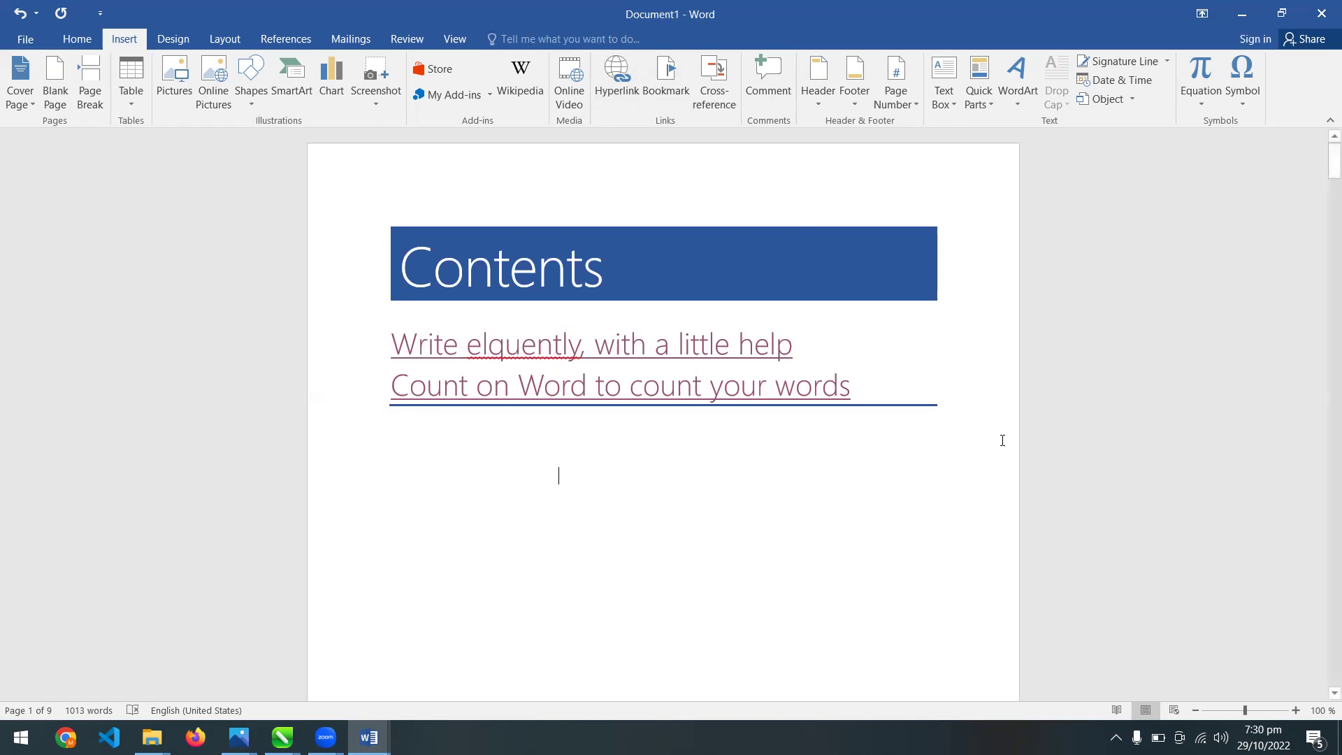
pyautogui.click(666, 102)
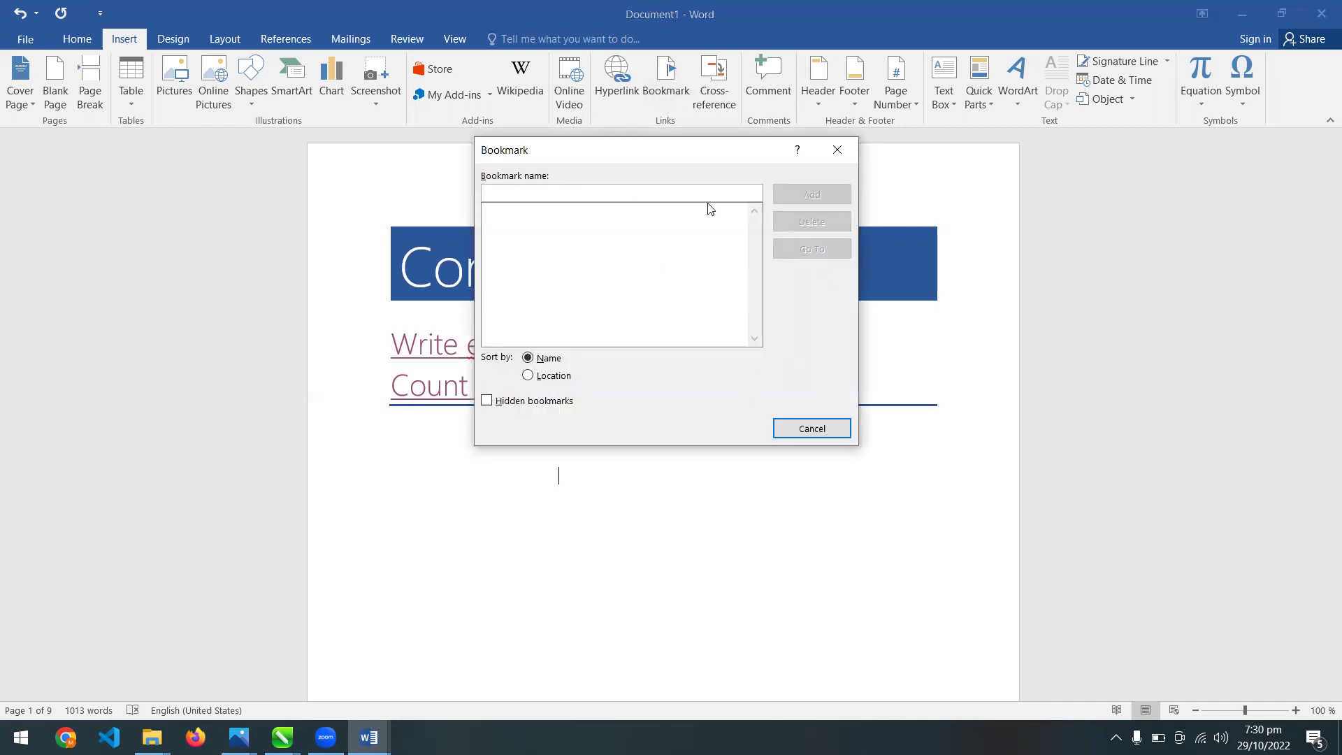
pyautogui.write('link')
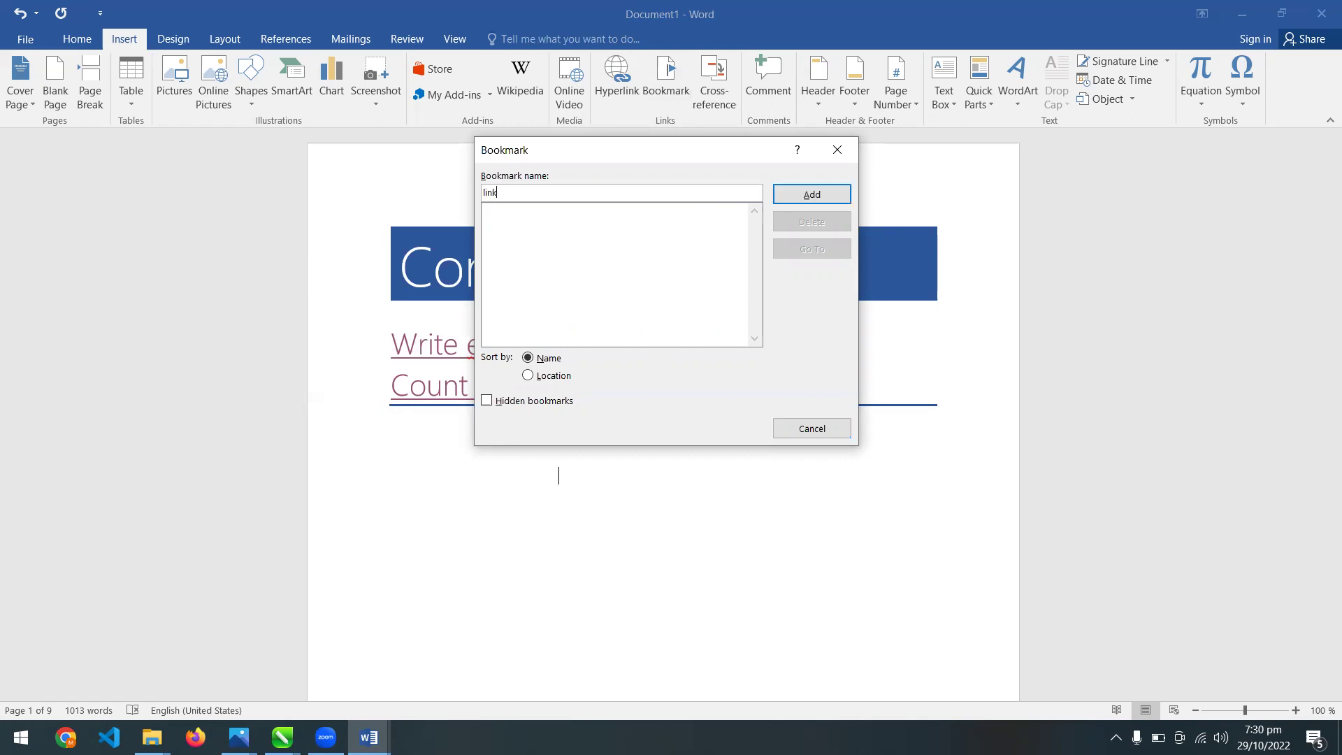
pyautogui.click(833, 197)
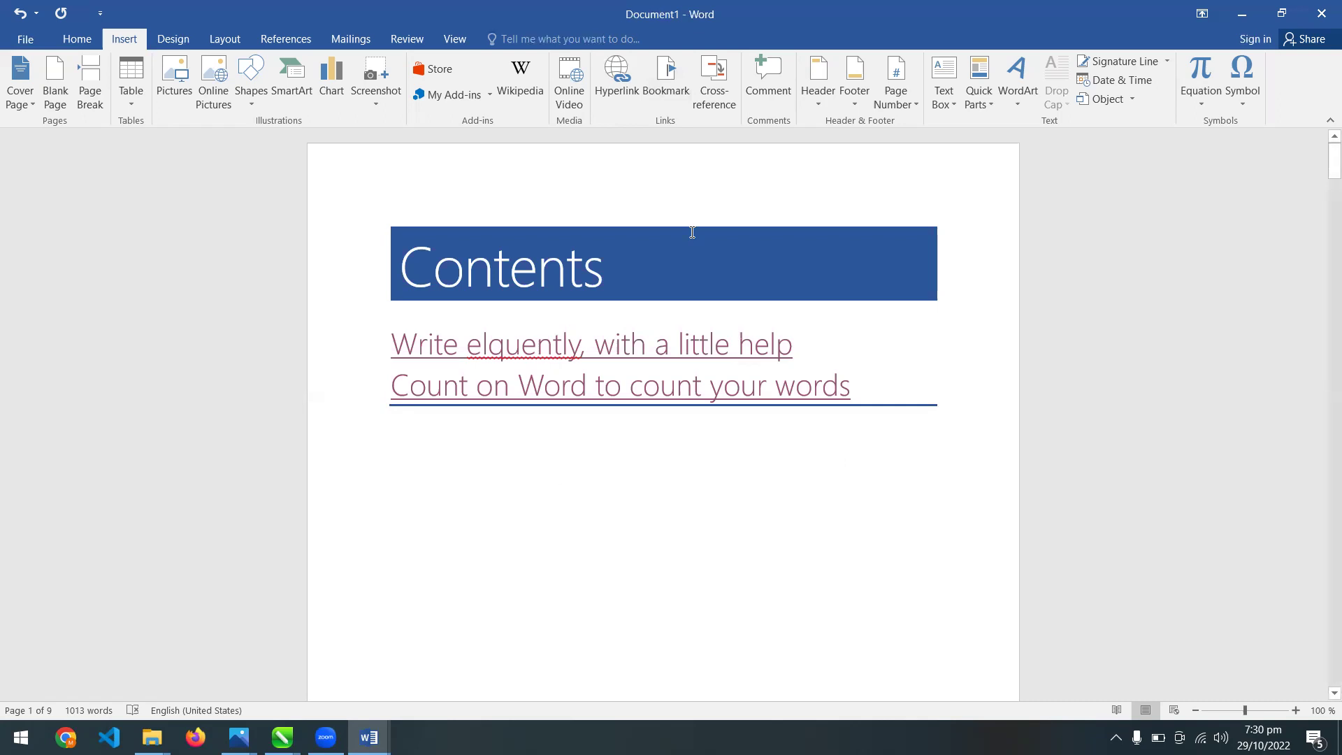
# Insert a hyperlinked cross-reference to the paragraph number of the numbered item "Select the picture you want, and select Insert."
pyautogui.click(727, 105)
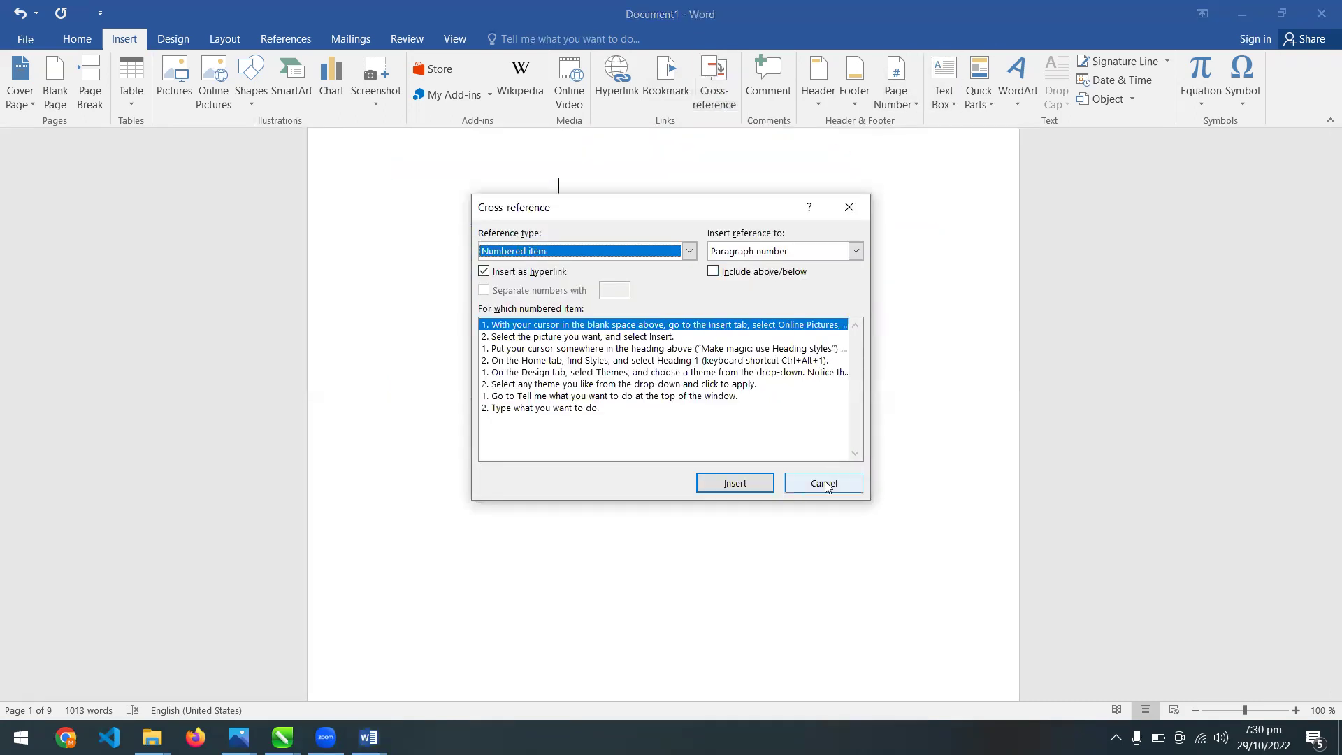
pyautogui.click(648, 336)
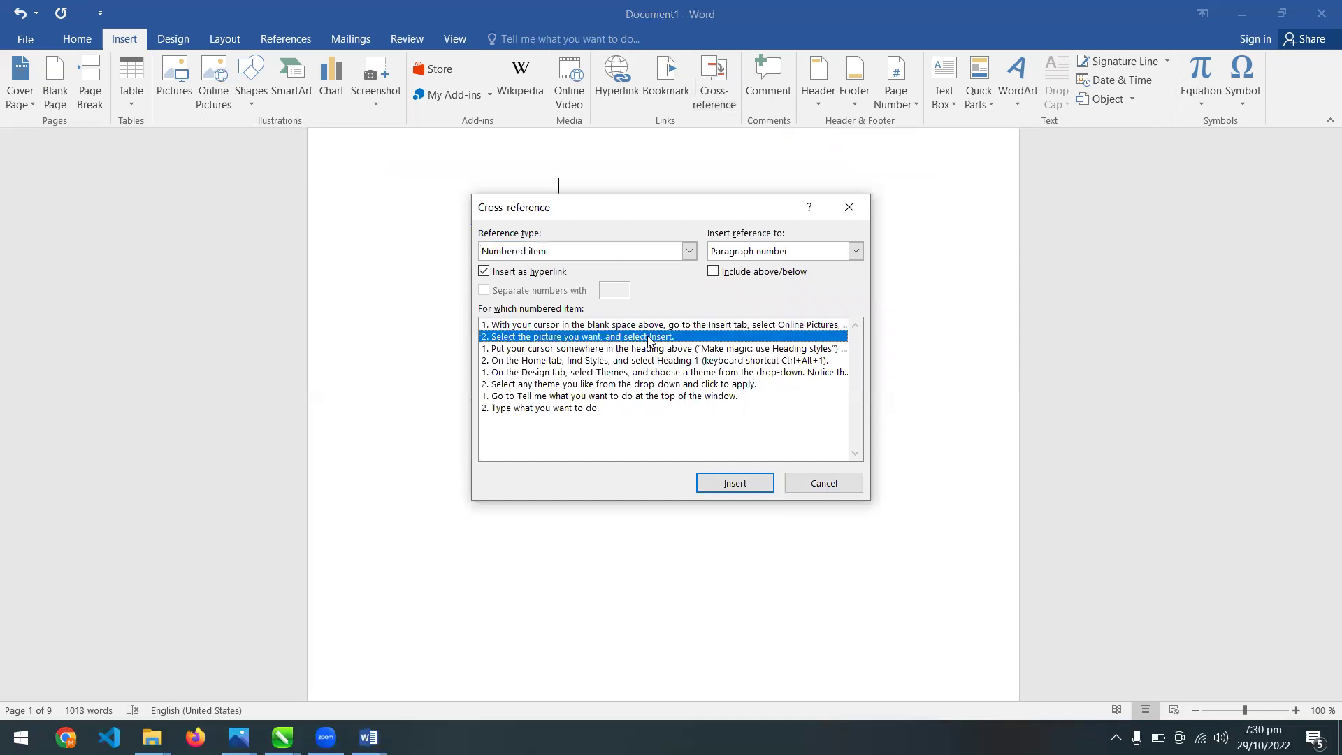
pyautogui.click(734, 482)
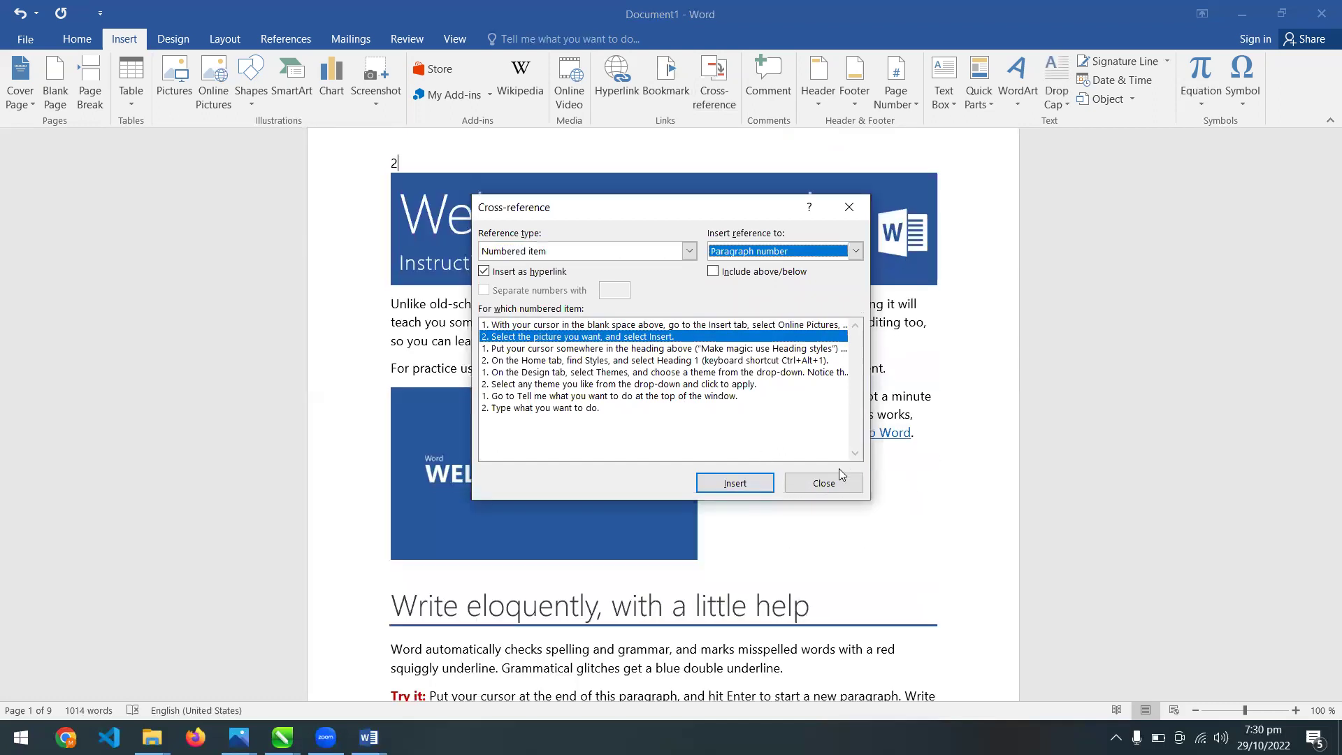
# Attach a comment to the "Welcome to Word" picture reading "Microsoft Word in wonderfull software"
pyautogui.click(823, 483)
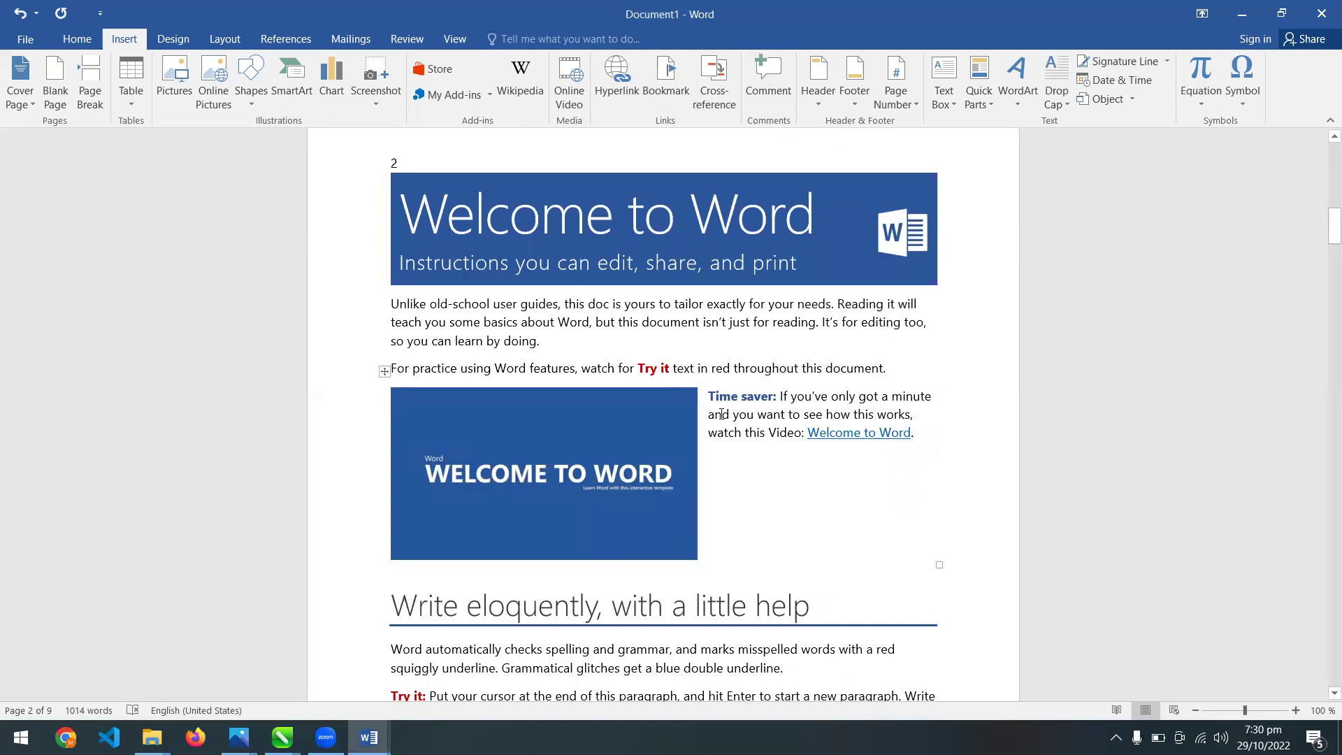
pyautogui.click(657, 473)
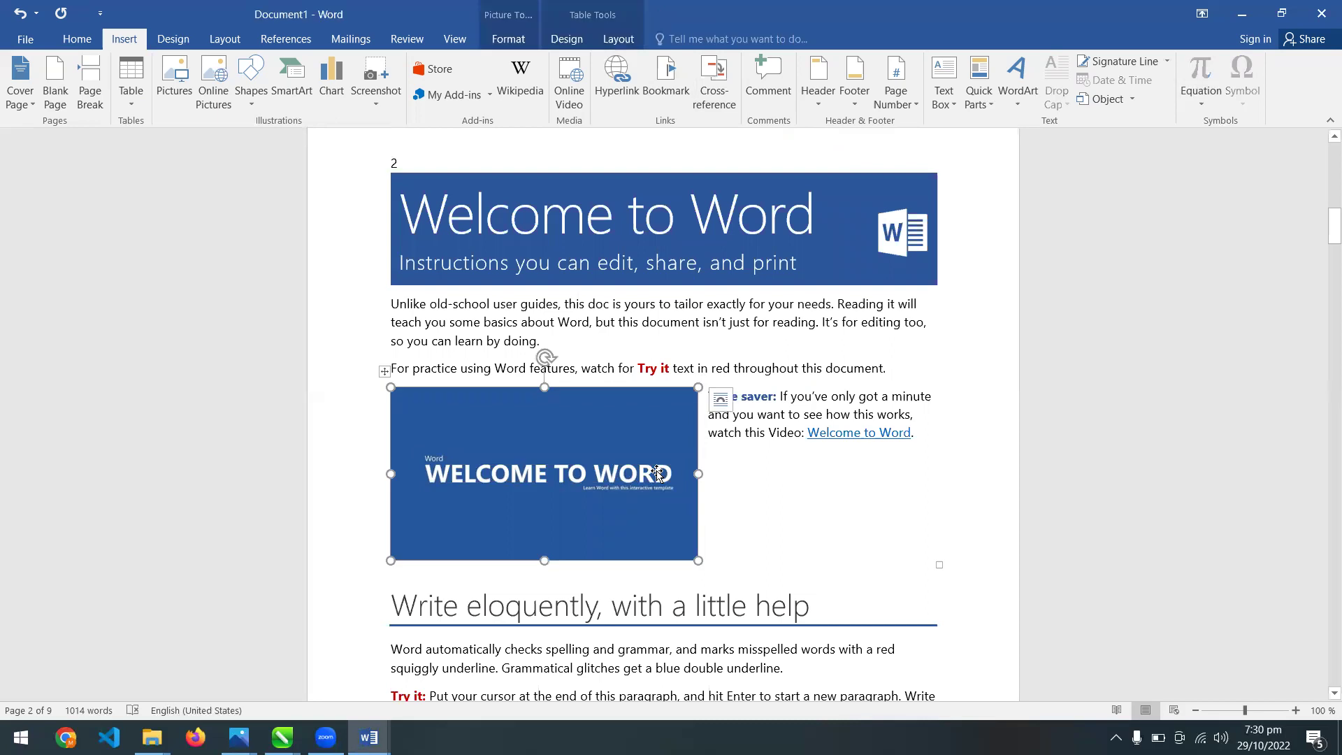
pyautogui.click(768, 81)
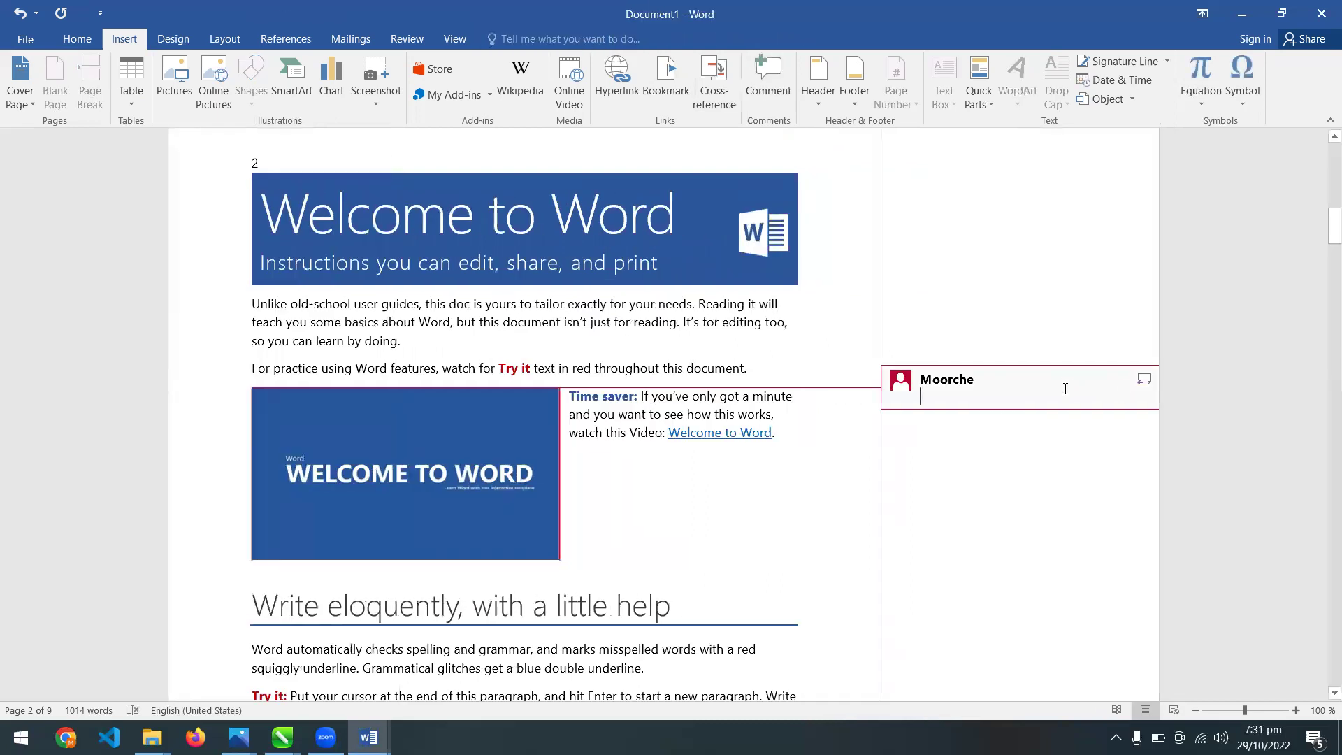
pyautogui.write('Mi')
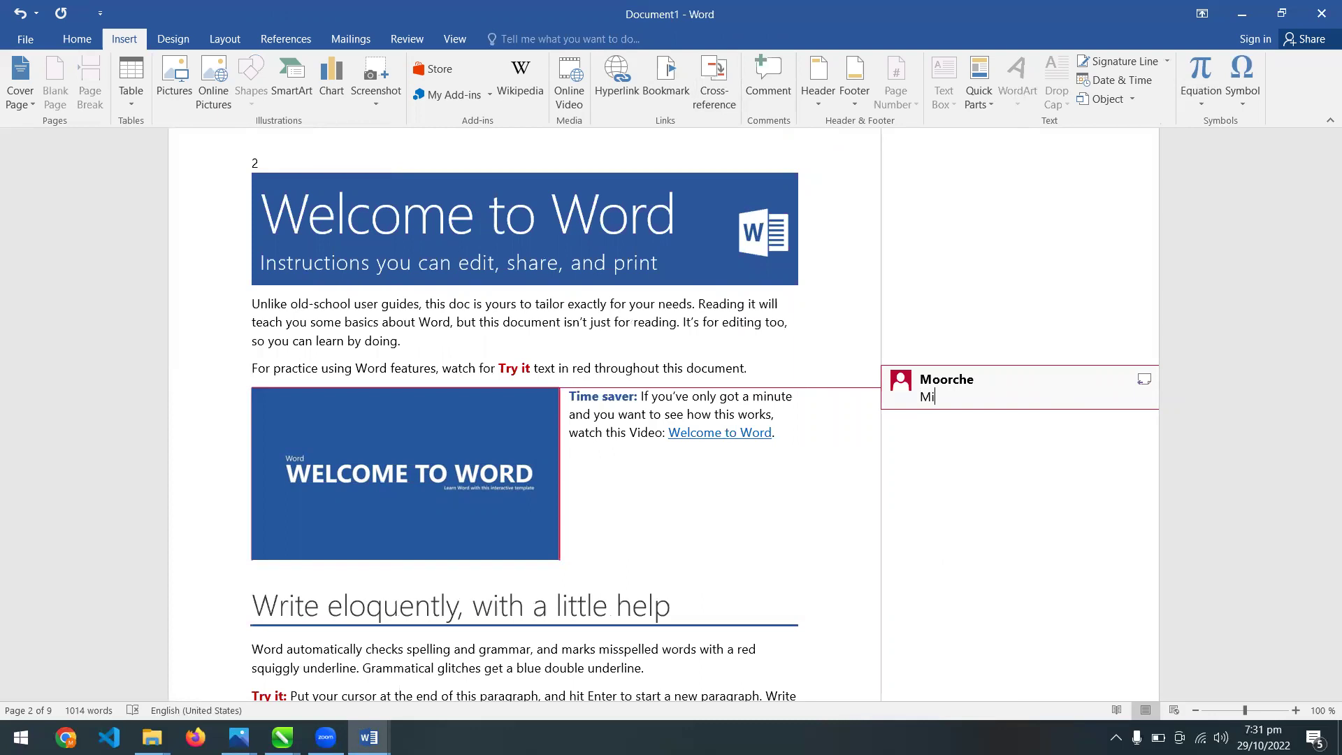
pyautogui.write('crosoft Word in wonderfull')
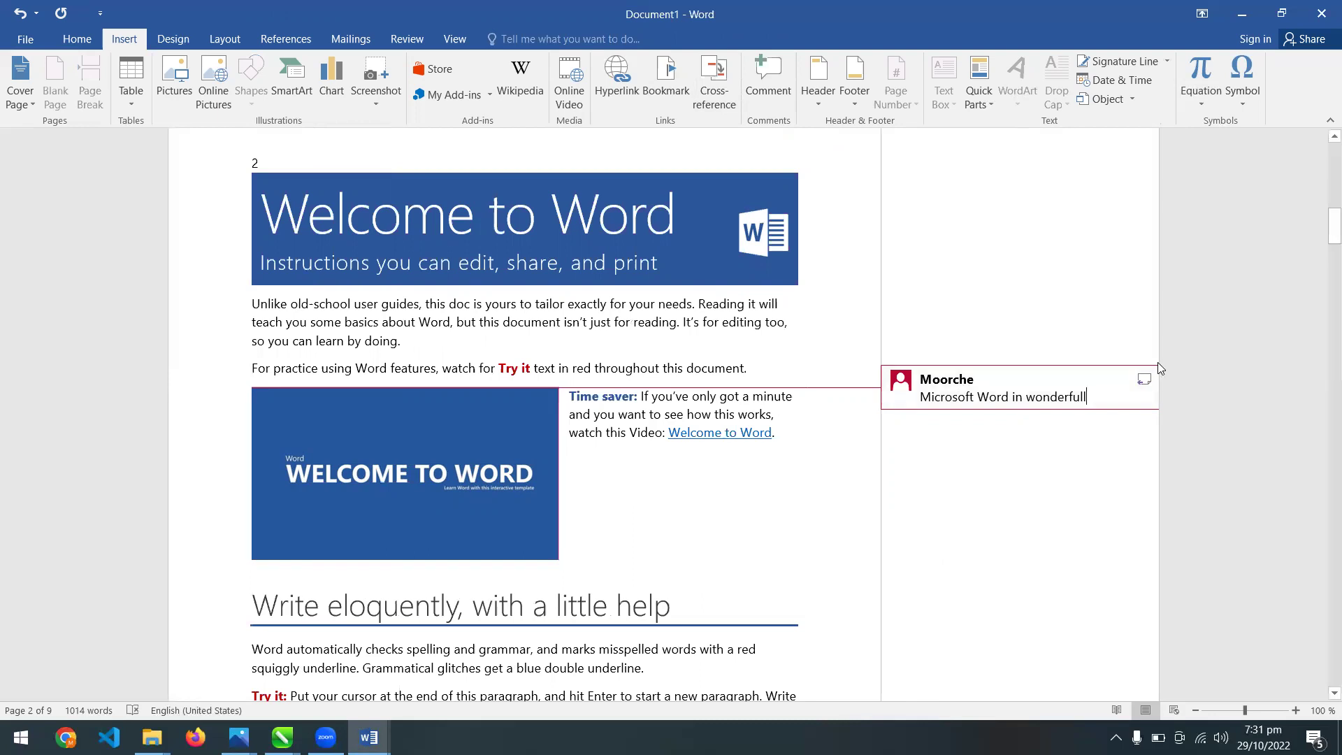
pyautogui.write(' software')
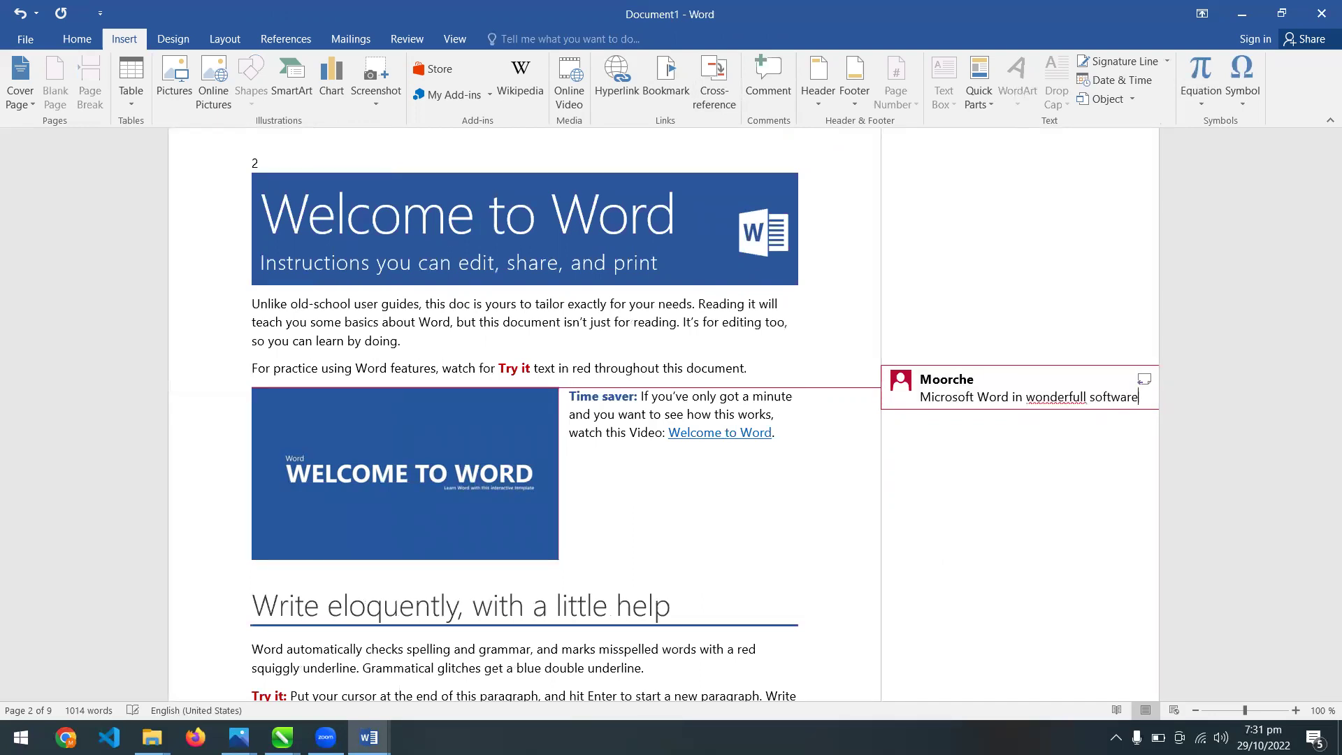
# Correct the misspelled word in the picture's comment to "wonderful"
pyautogui.rightClick(1057, 397)
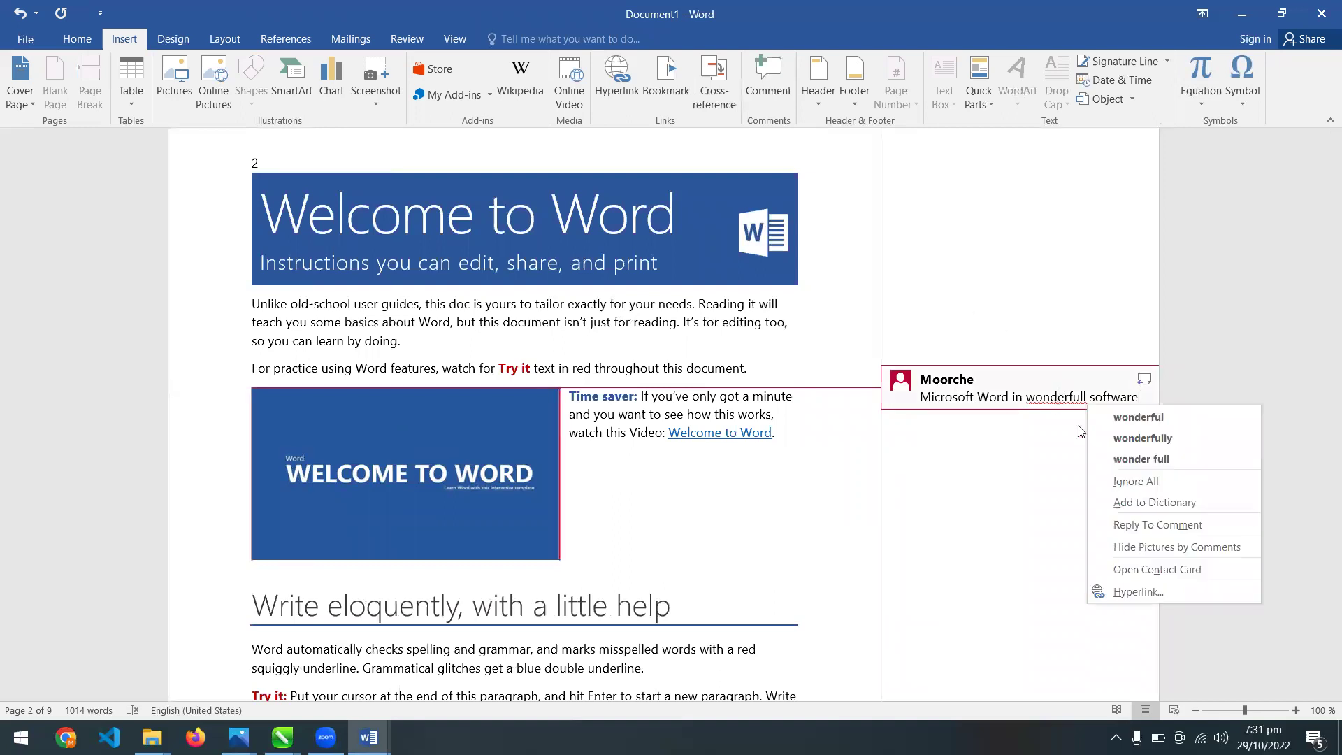
pyautogui.click(1127, 434)
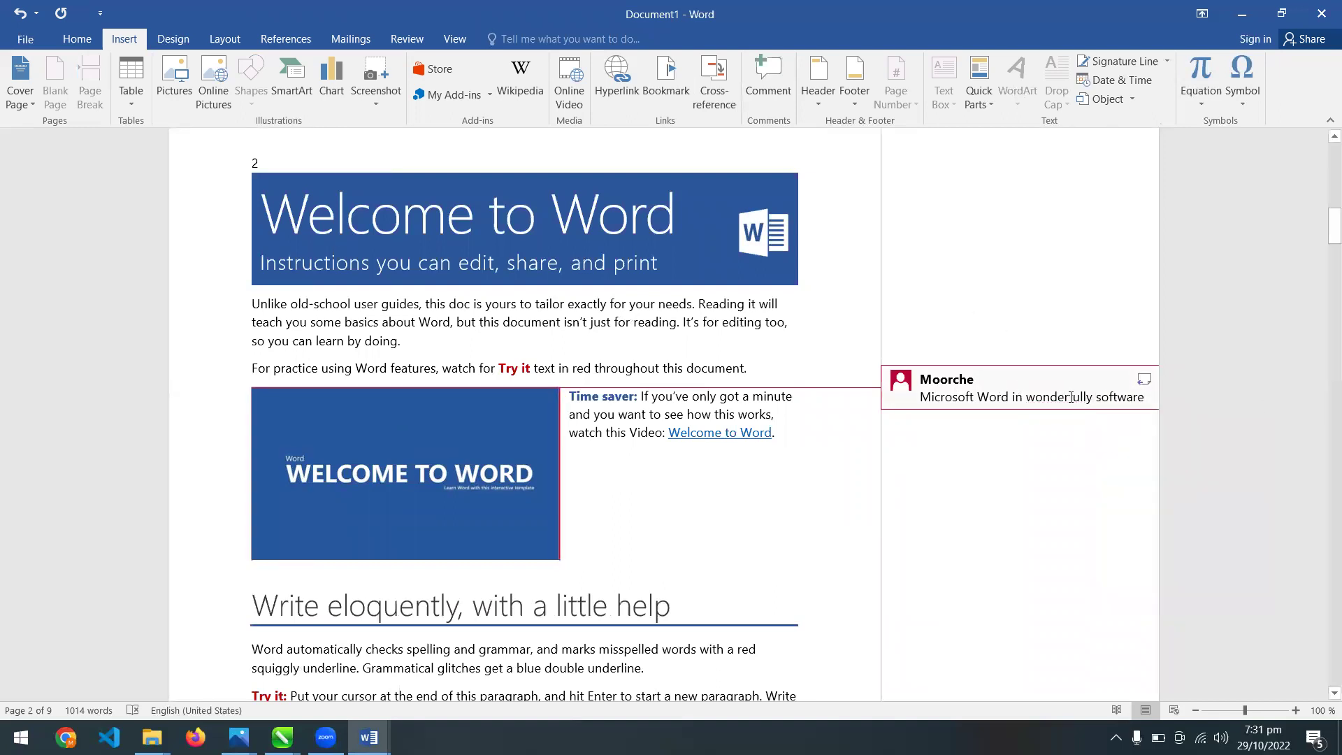
pyautogui.press('BackSpace')
pyautogui.press('BackSpace')
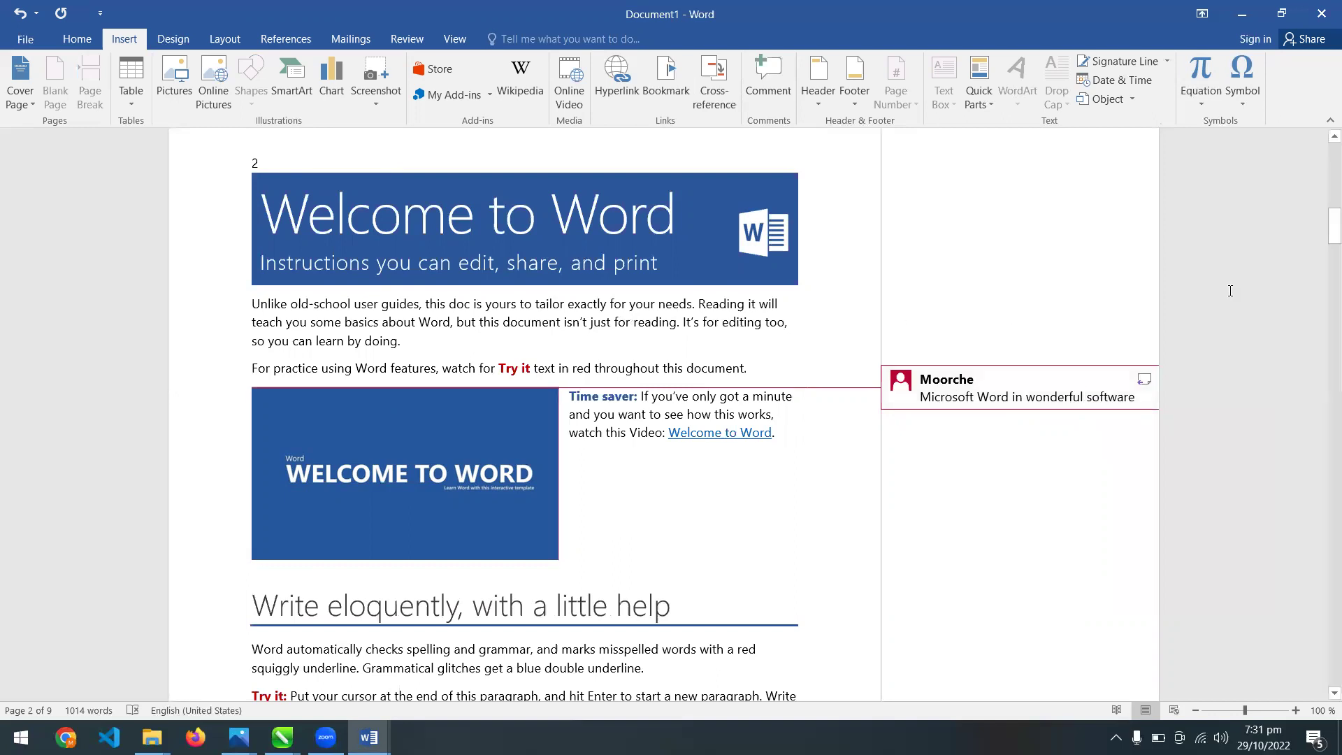
# Insert a built-in header with a page border and a document title field, and set the title to "Microsoft Word 2022"
pyautogui.moveTo(1323, 236); pyautogui.dragTo(1322, 137)
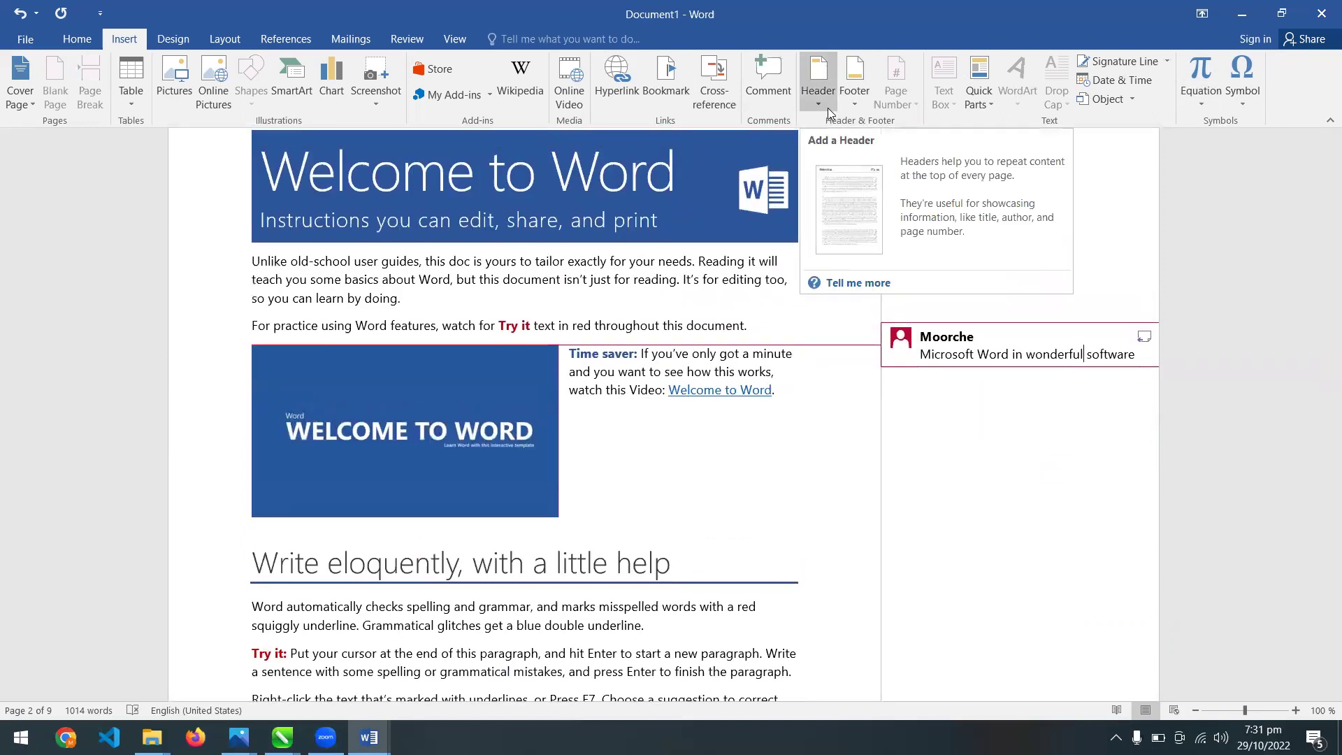
pyautogui.moveTo(1333, 231); pyautogui.dragTo(1326, 142)
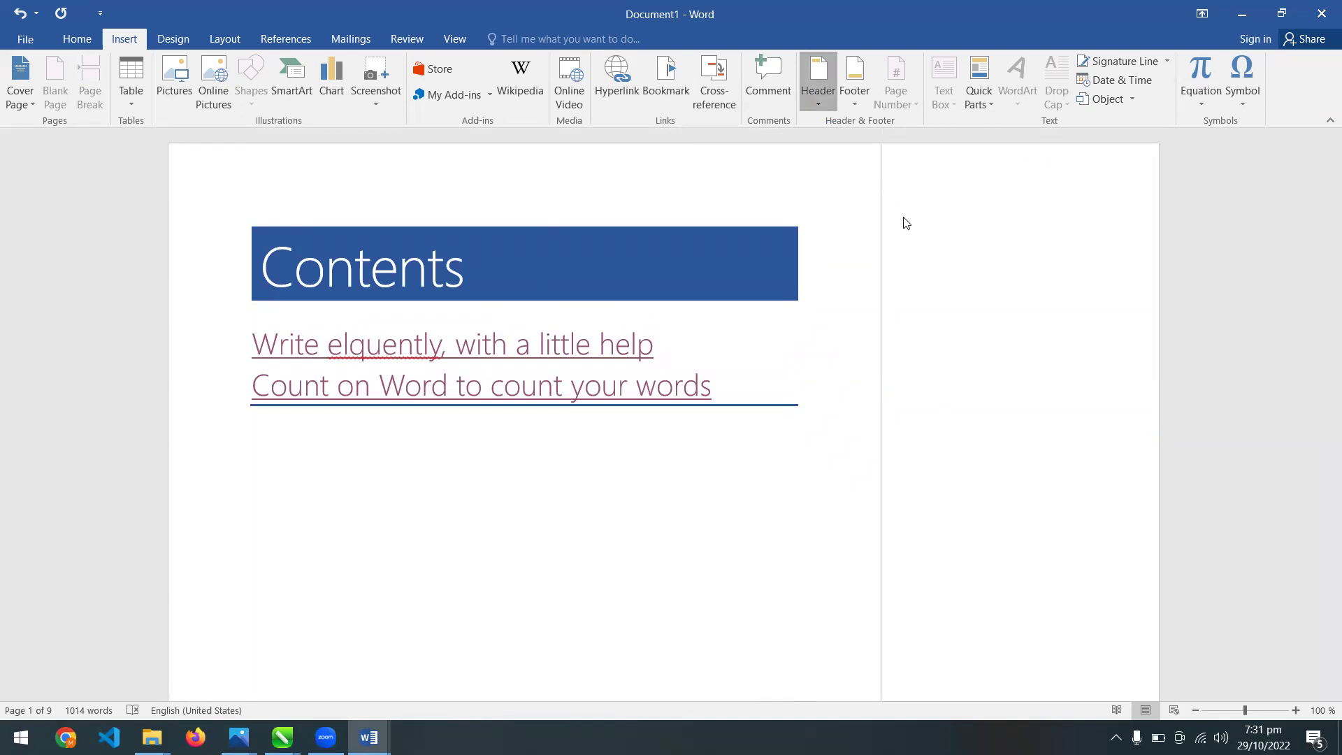
pyautogui.click(1025, 367)
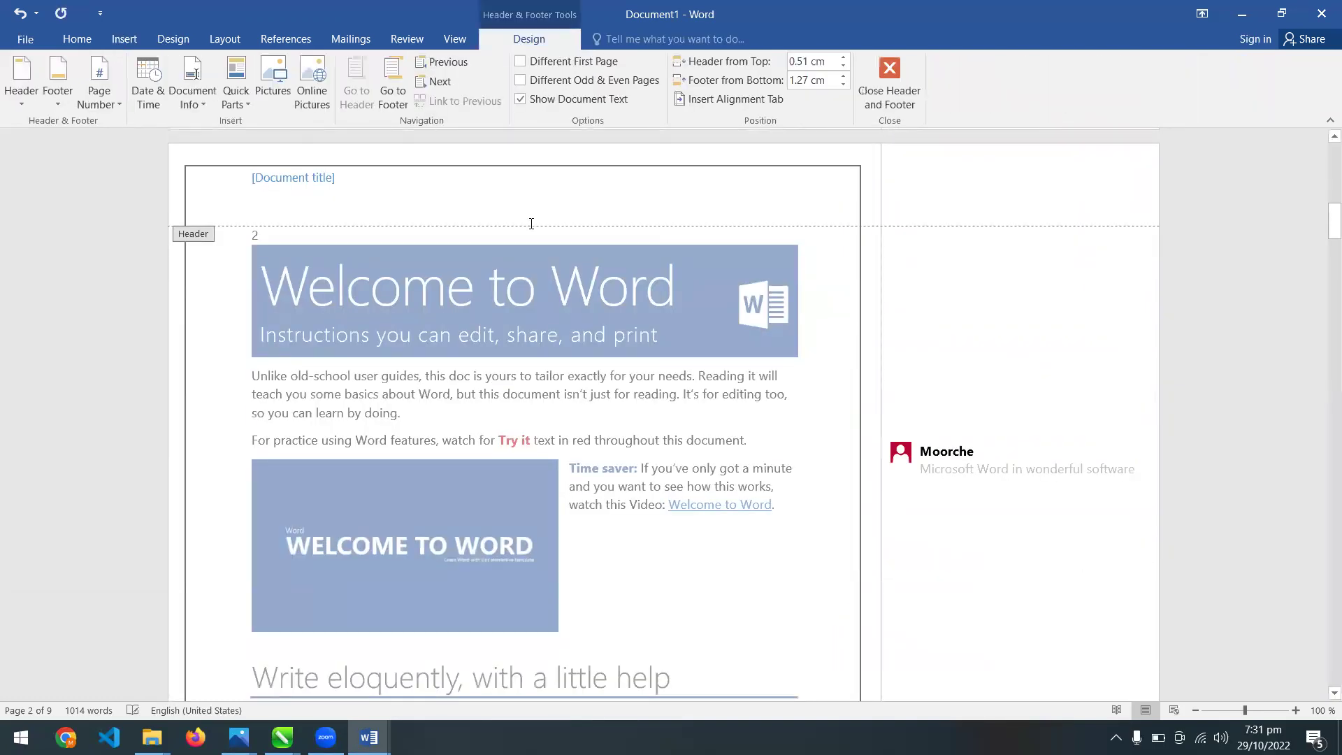
pyautogui.write('Mi')
pyautogui.press('BackSpace')
pyautogui.press('BackSpace')
pyautogui.click(344, 184)
pyautogui.press('Delete')
pyautogui.write('M')
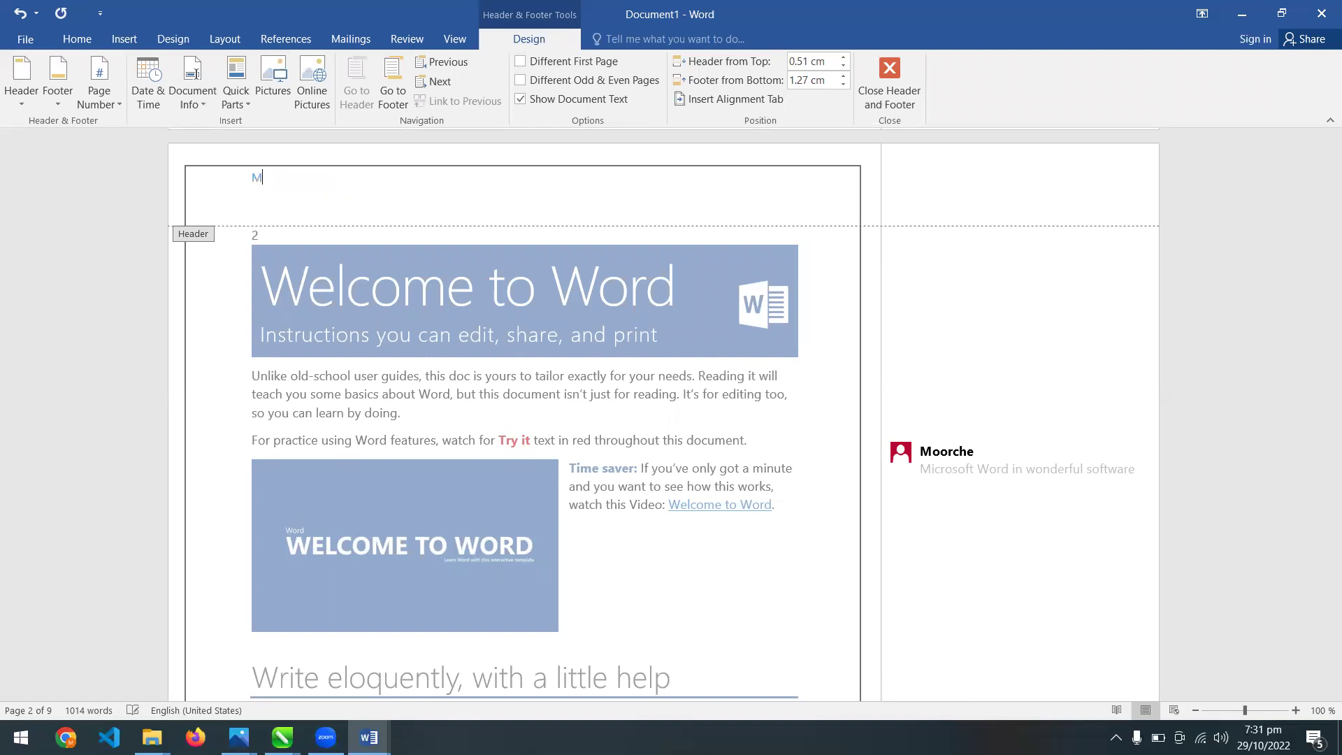
pyautogui.write('icrosoft Word 2022')
# Centre the header title, enlarge its font by five size increments, check the header through the document and return to the body text
pyautogui.tripleClick(273, 178)
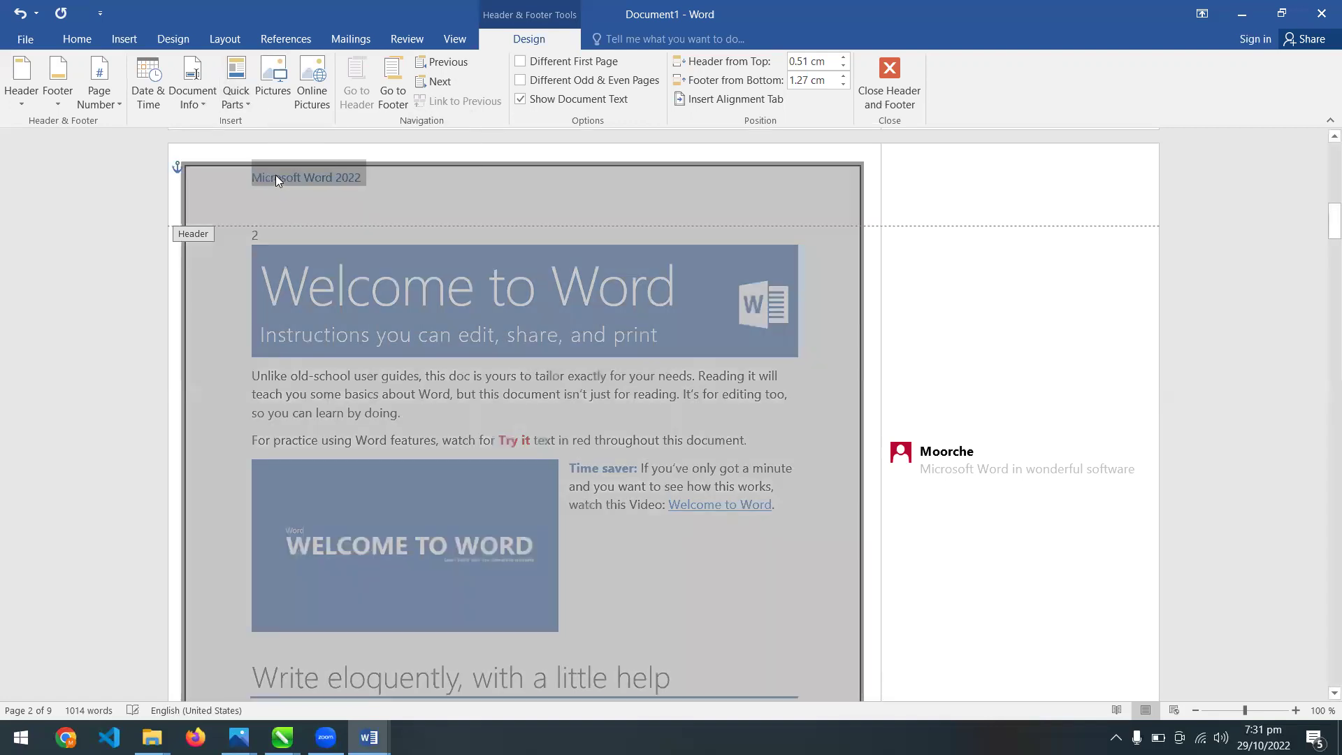
pyautogui.hotkey('ctrl', 'e')
pyautogui.hotkey('ctrl', 'shift', '.')
pyautogui.hotkey('ctrl', 'shift', '.')
pyautogui.hotkey('ctrl', 'shift', '.')
pyautogui.hotkey('ctrl', 'shift', '.')
pyautogui.hotkey('ctrl', 'shift', '.')
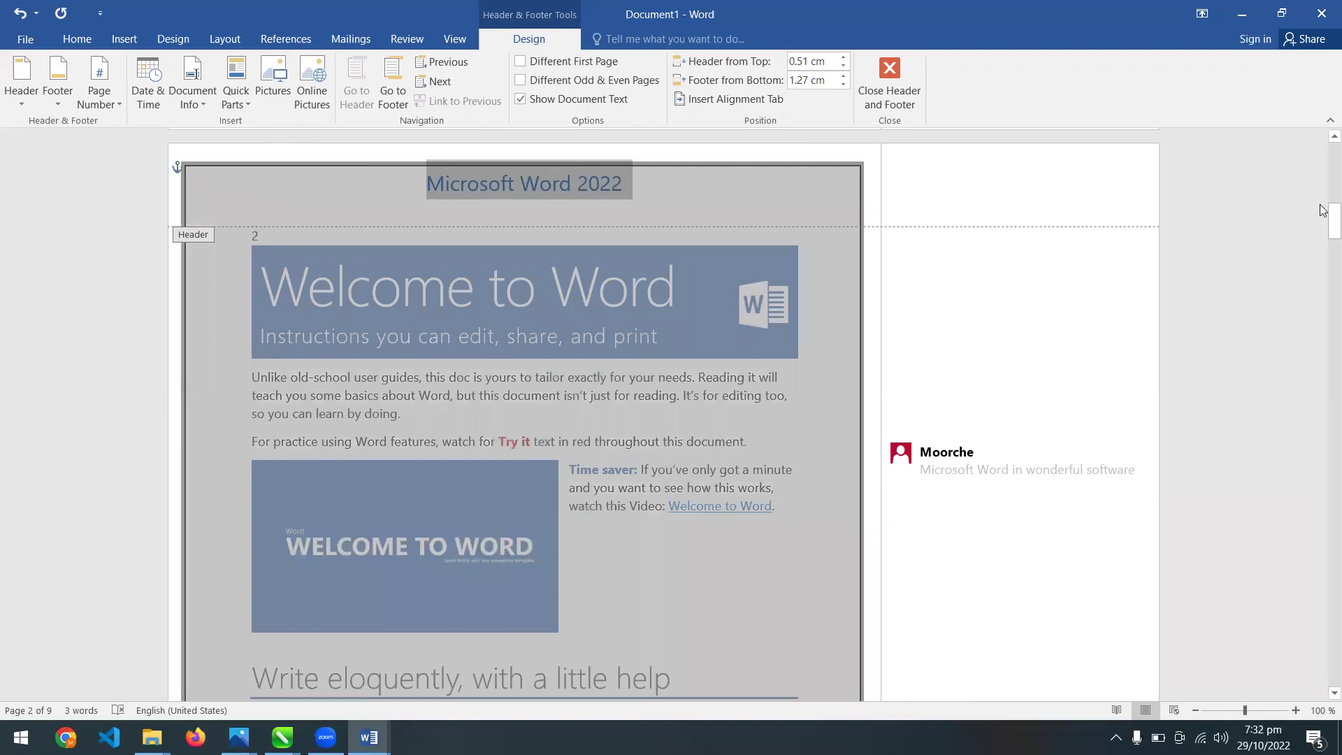
pyautogui.click(627, 183)
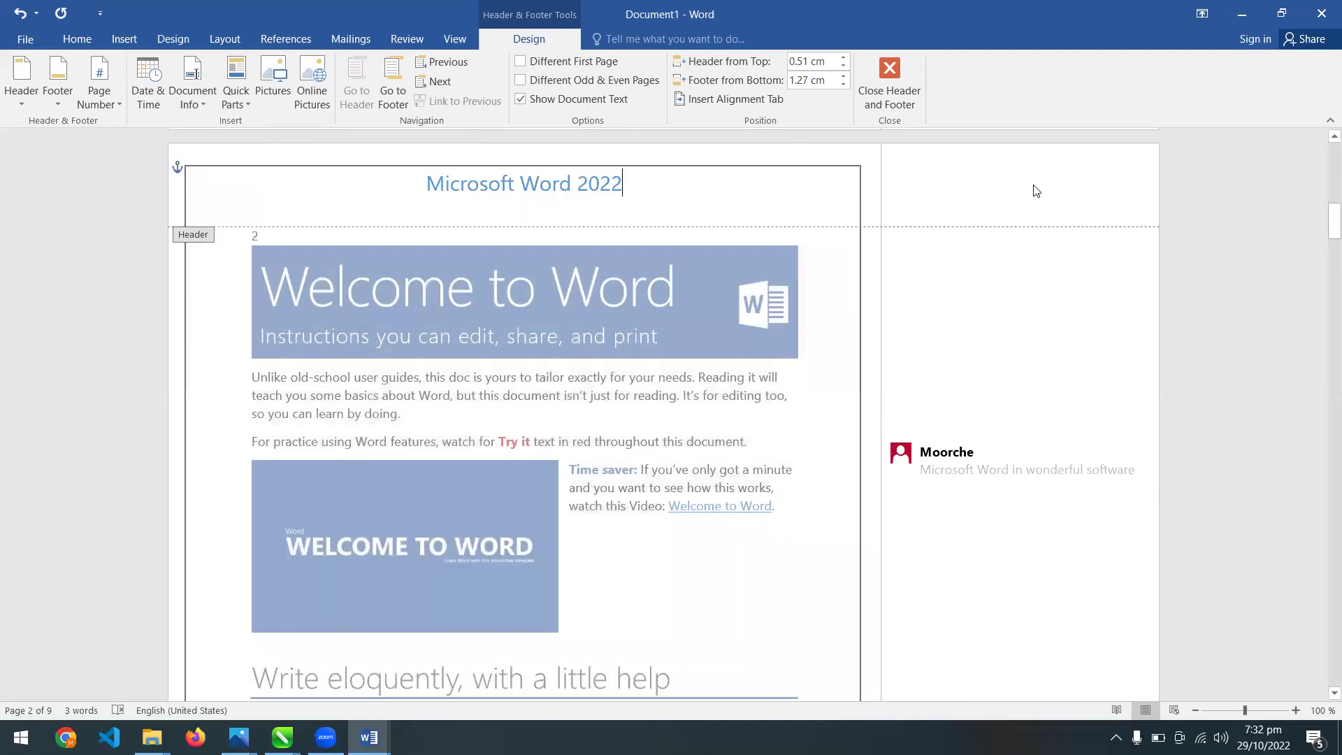
pyautogui.moveTo(1332, 220); pyautogui.dragTo(1323, 451)
pyautogui.moveTo(1323, 350); pyautogui.dragTo(1322, 164)
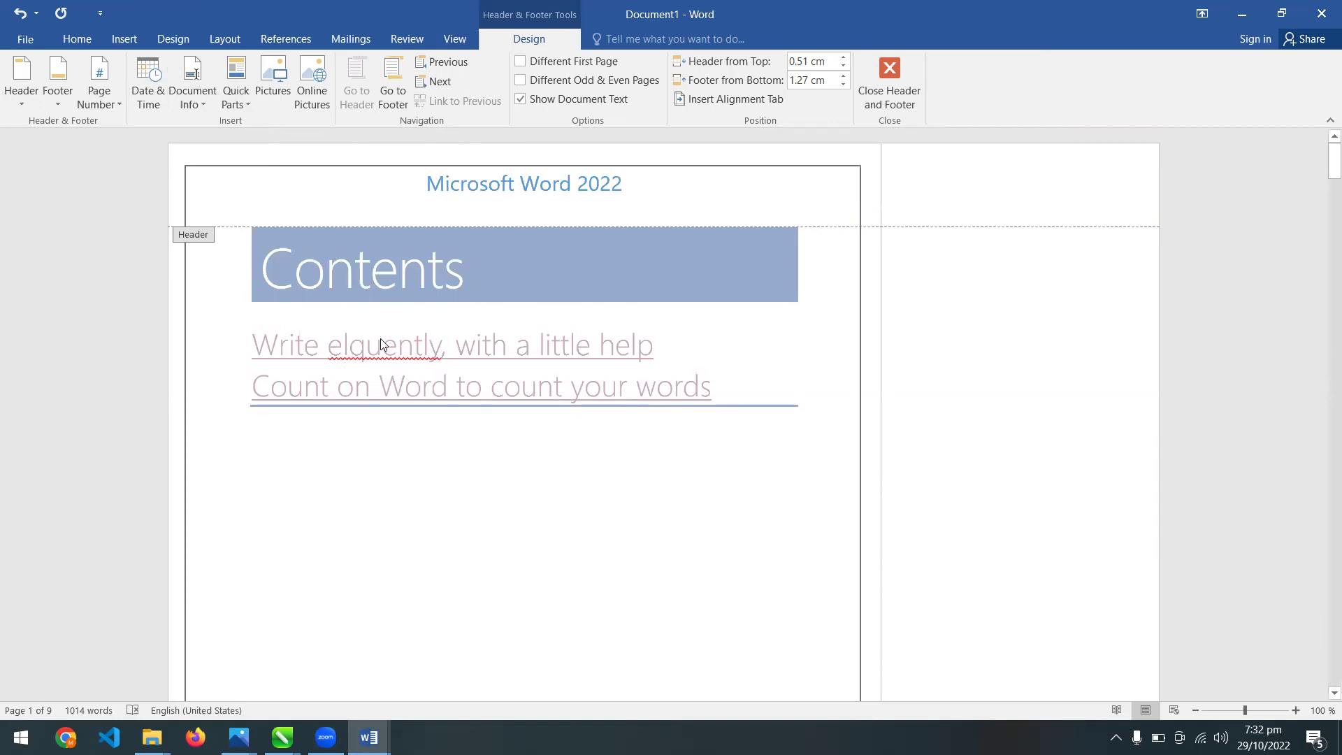
pyautogui.doubleClick(447, 377)
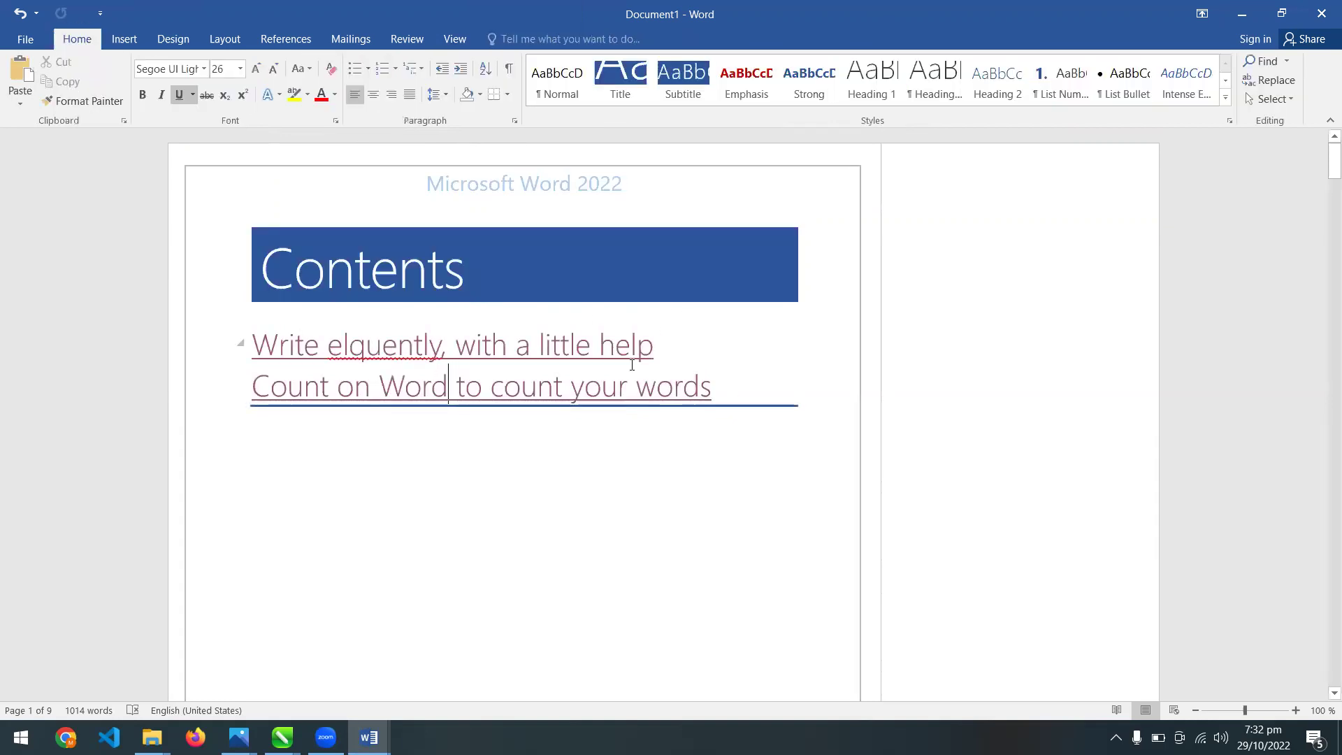
# Insert the built-in Banded footer in the document
pyautogui.tripleClick(652, 346)
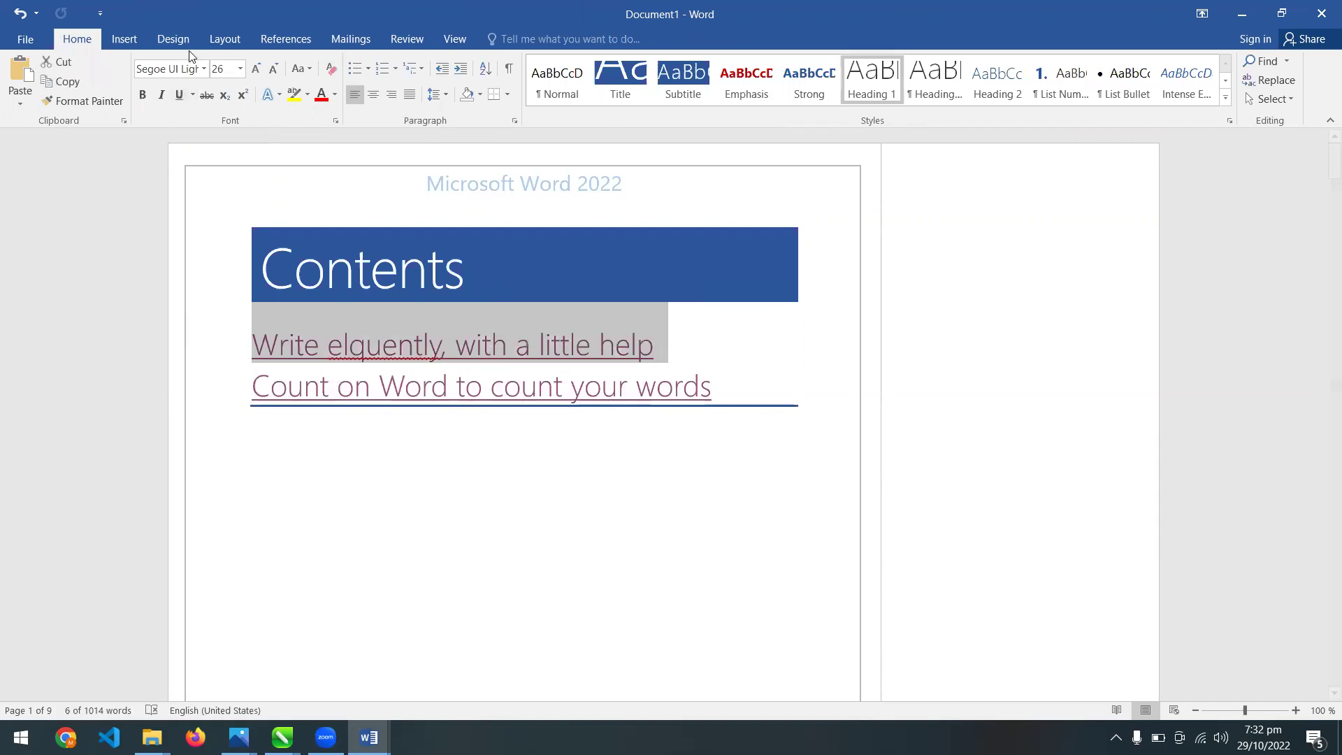
pyautogui.click(124, 40)
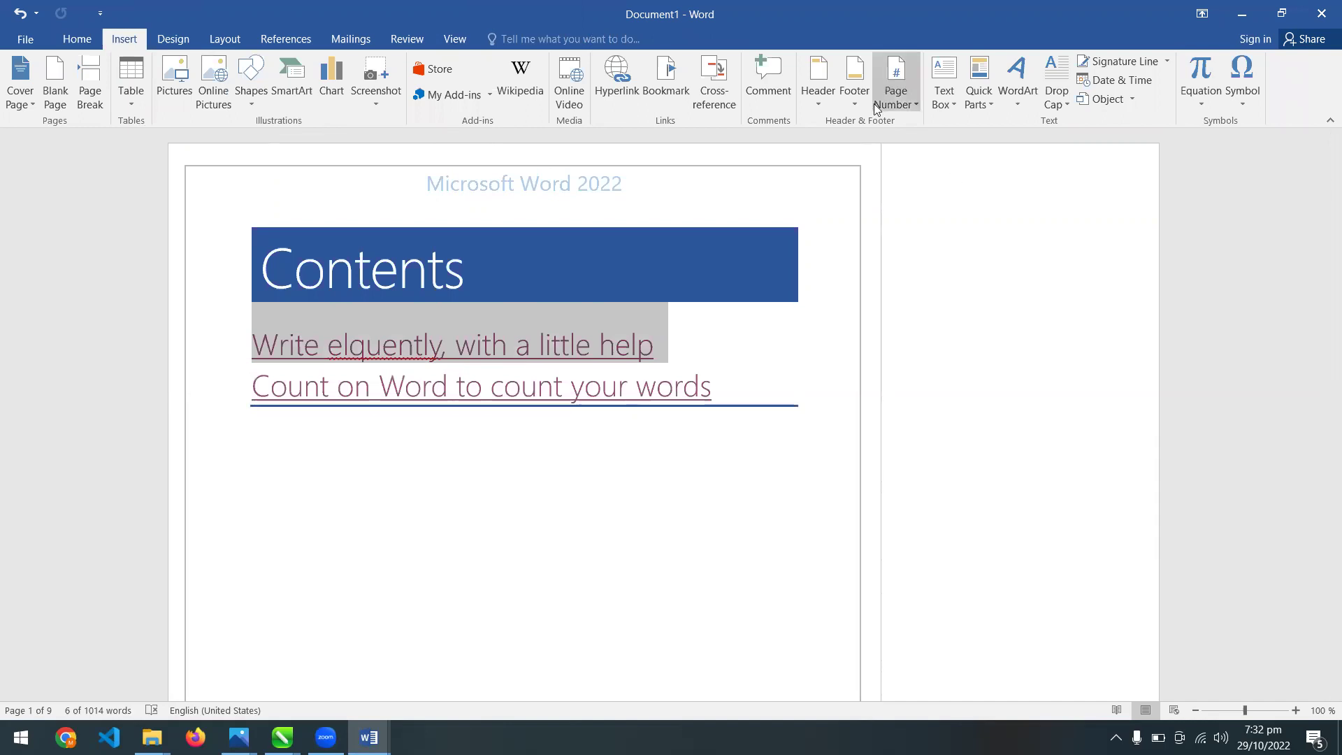
pyautogui.click(854, 88)
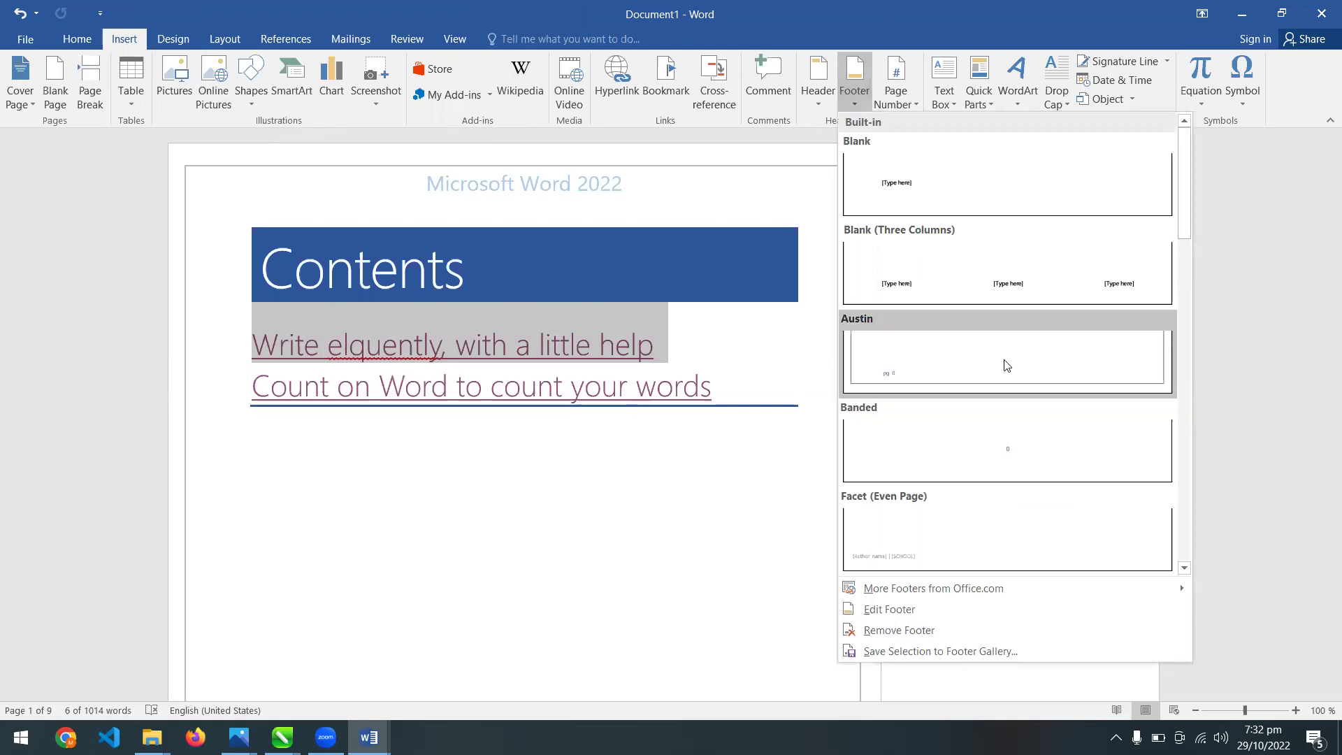
pyautogui.click(1041, 448)
pyautogui.moveTo(1333, 184); pyautogui.dragTo(1294, 186)
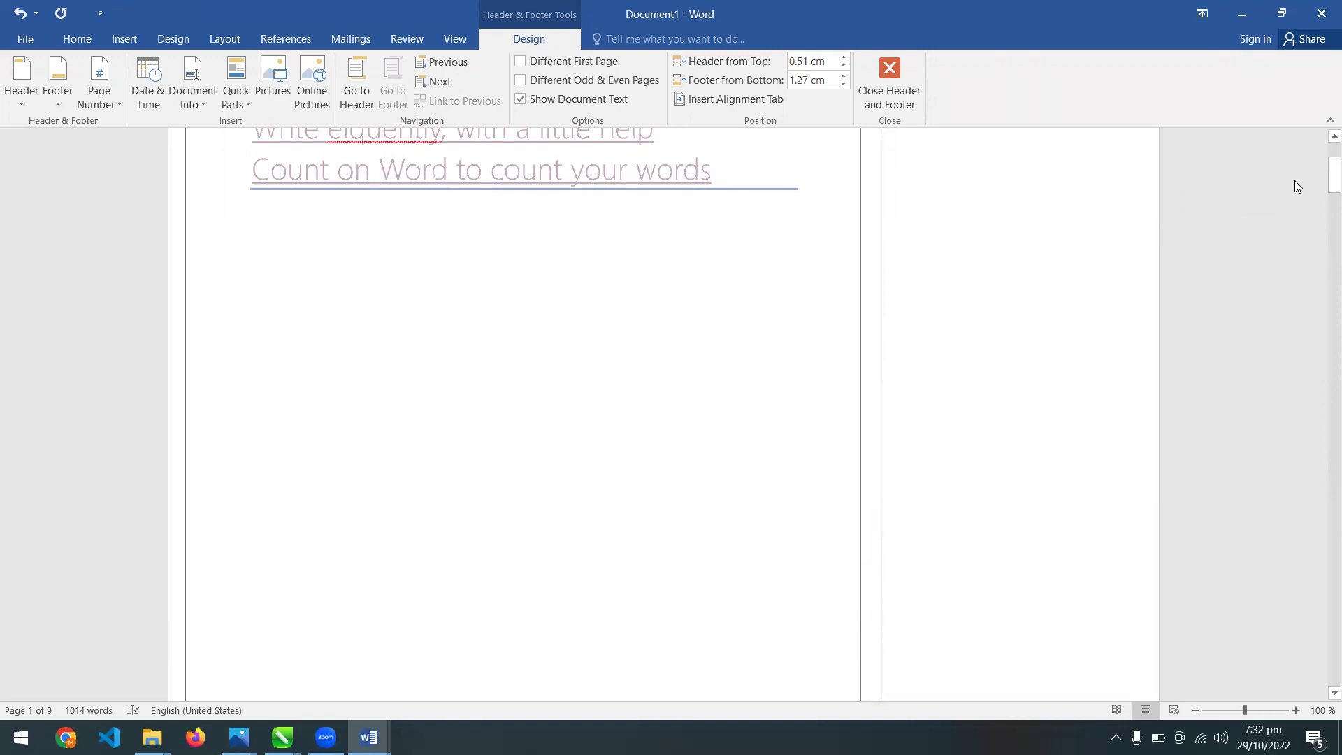
# Save the document as Content1 in the word folder on the Desktop
pyautogui.hotkey('ctrl', 'o')
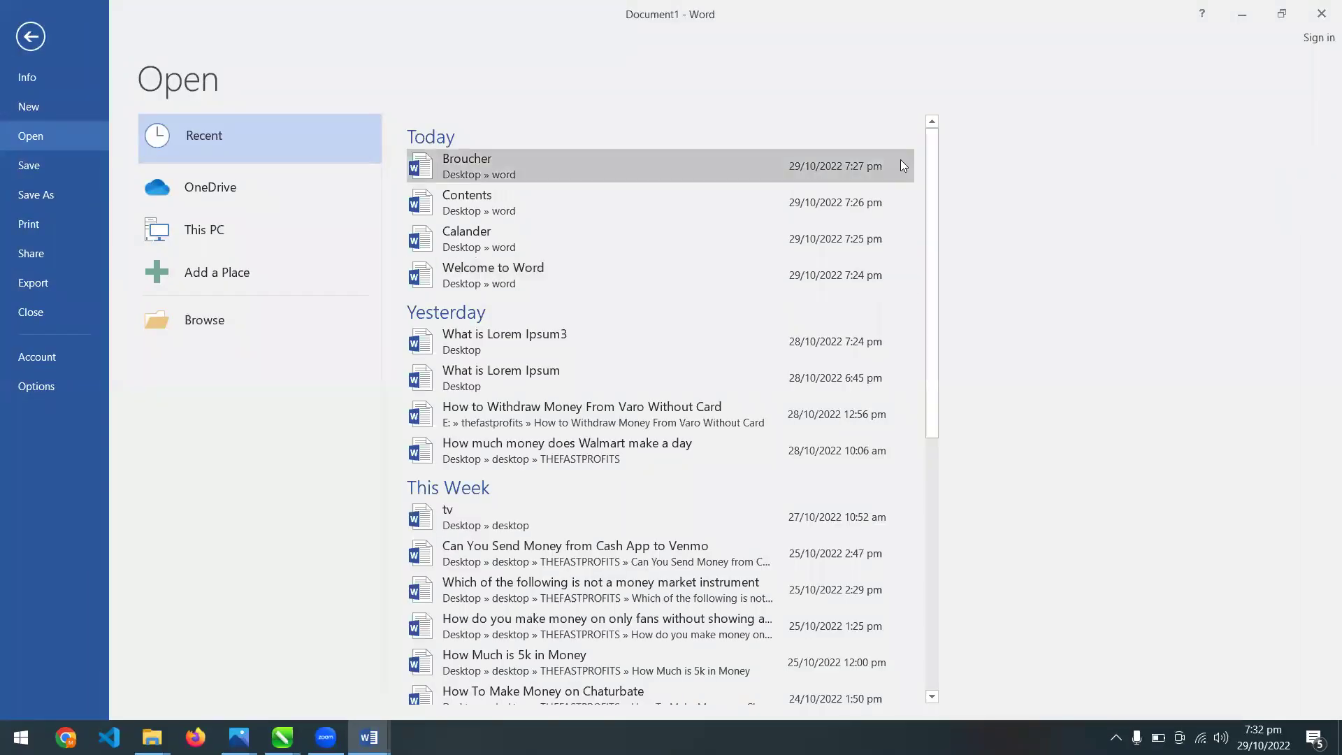
pyautogui.click(31, 37)
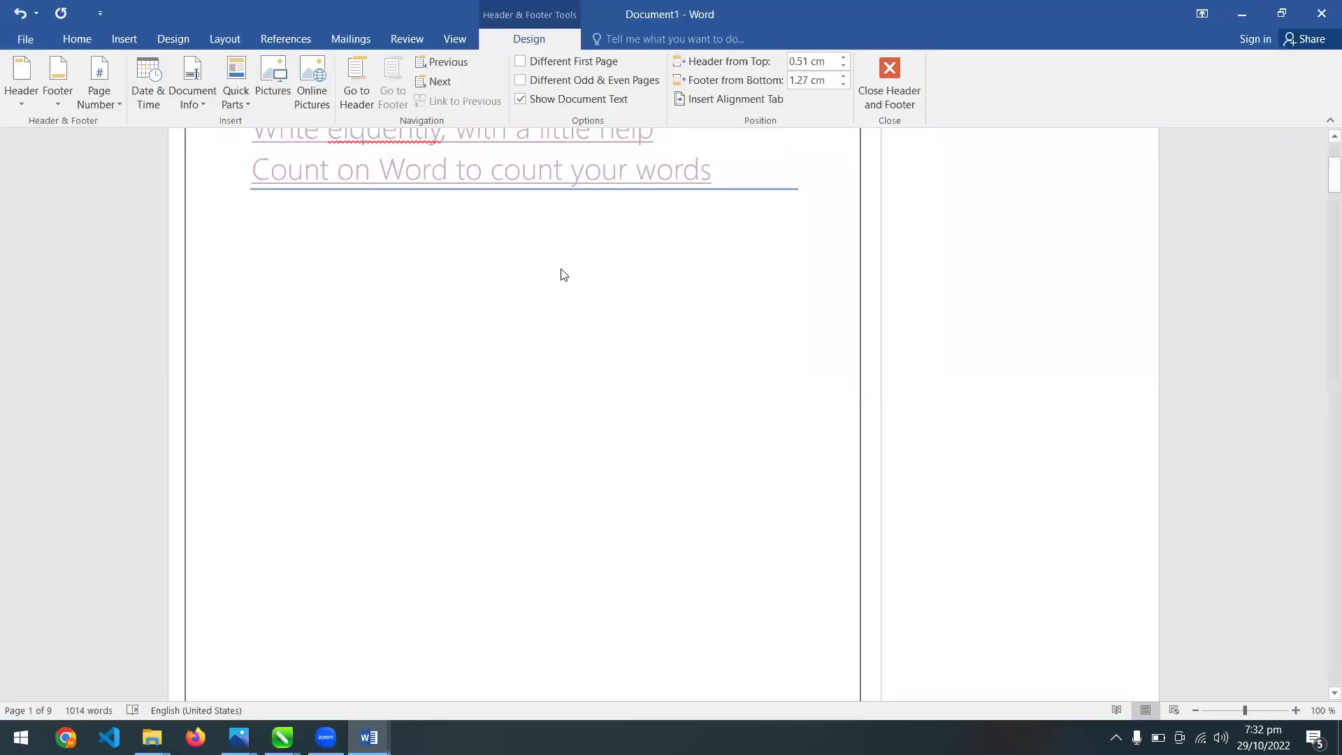
pyautogui.hotkey('ctrl', 's')
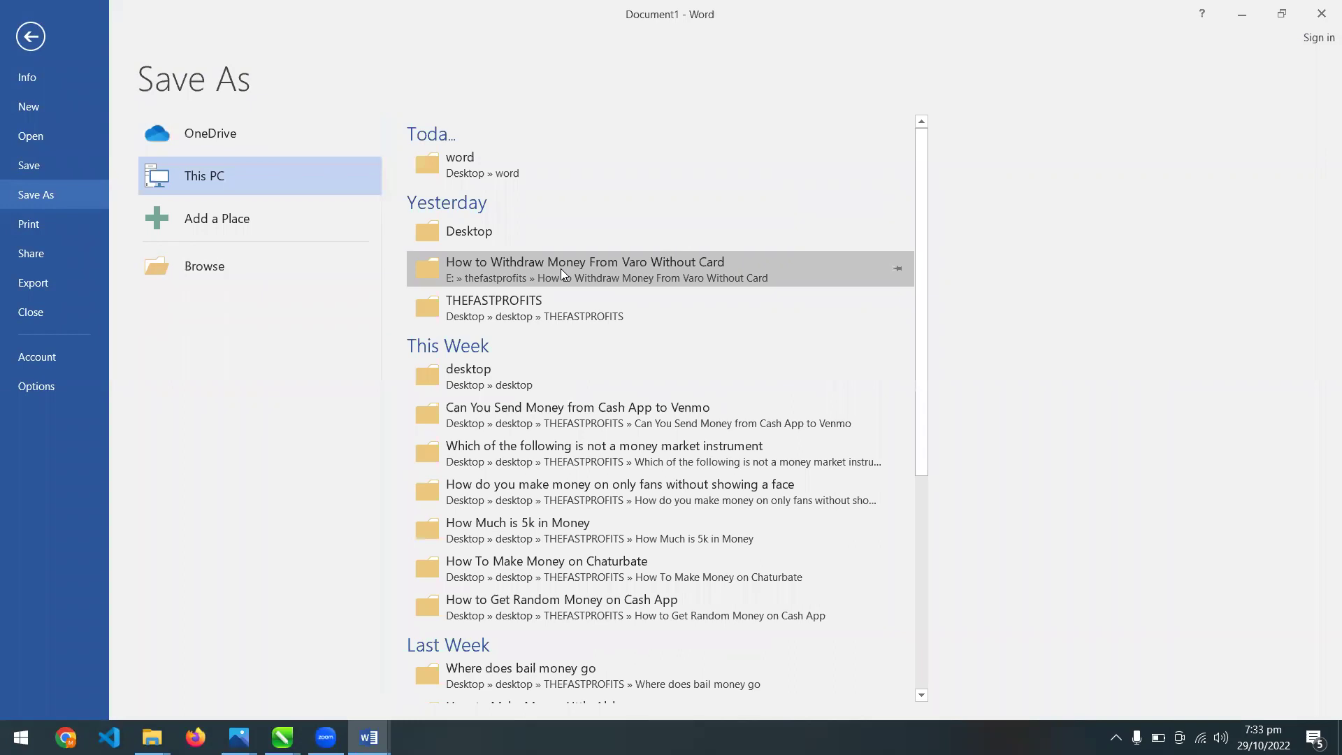
pyautogui.click(492, 148)
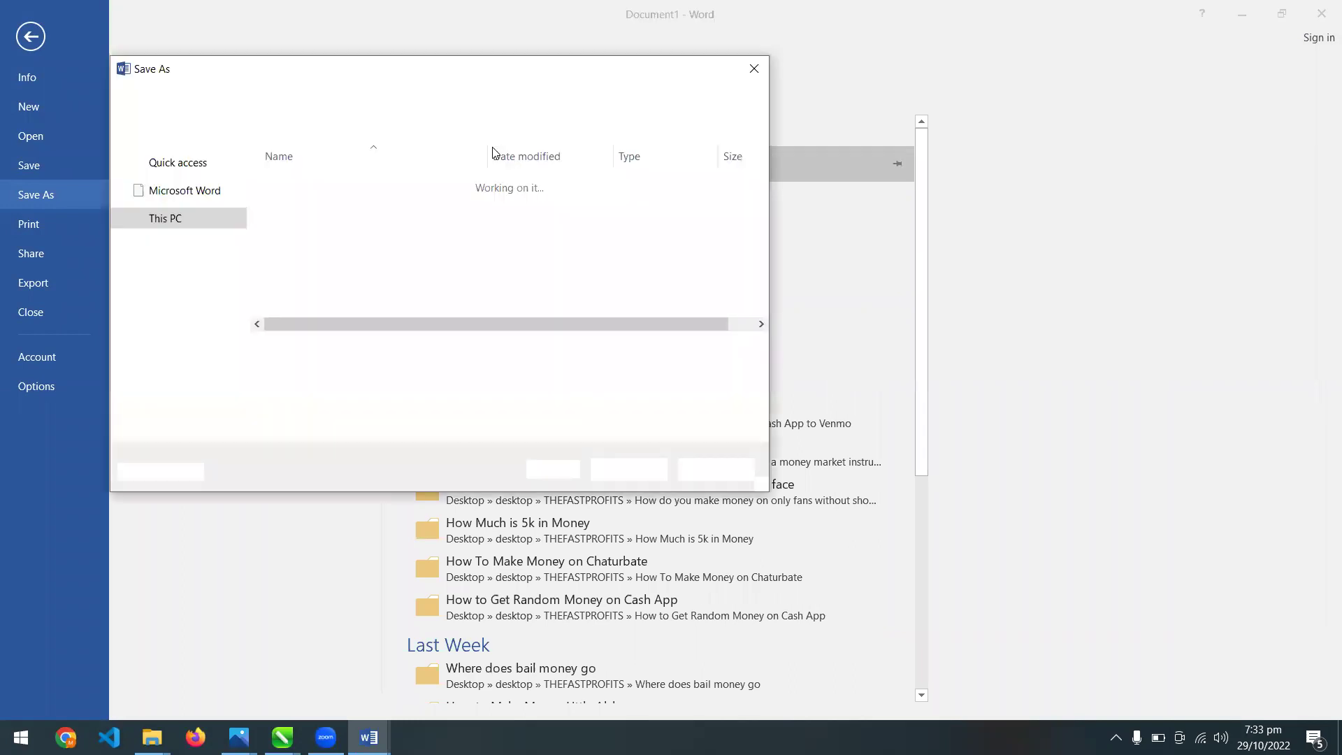
pyautogui.click(356, 351)
pyautogui.click(596, 476)
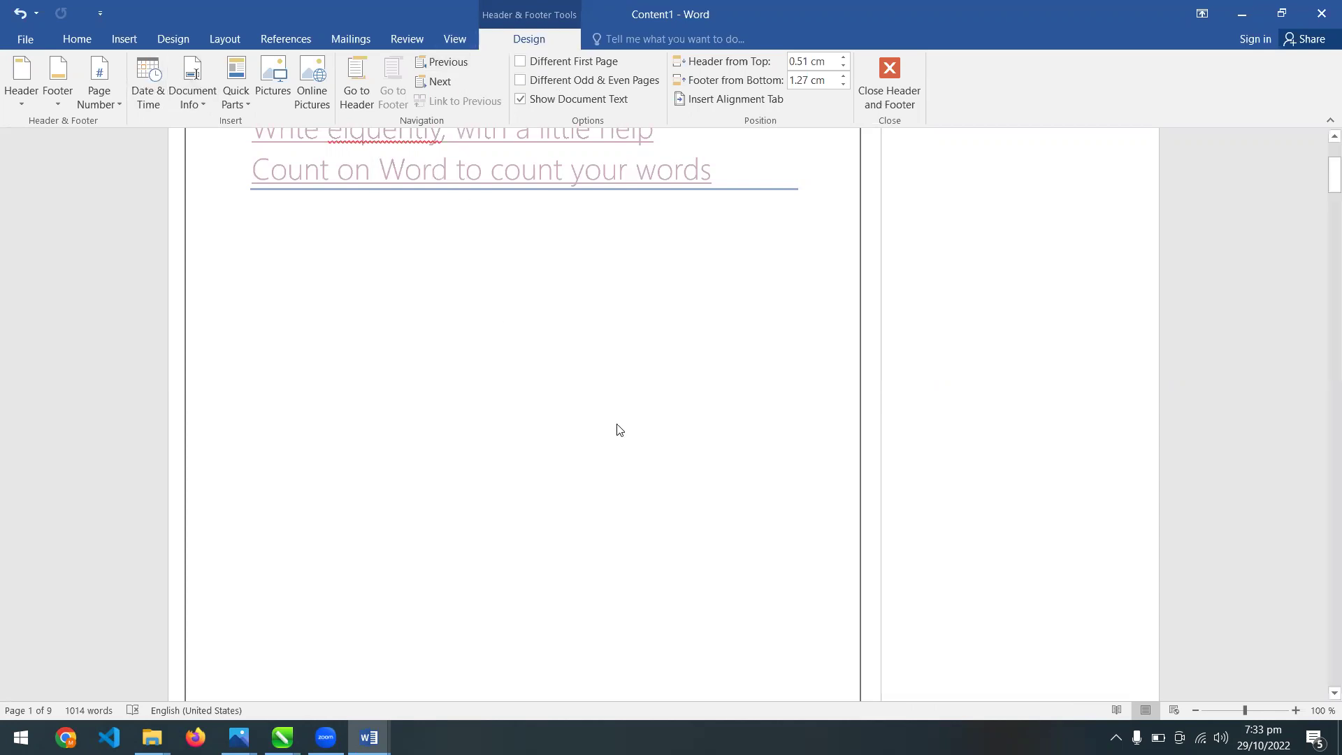
# Add page numbers at the top of the page in the Accent Bar 1 style and return to the body text
pyautogui.click(123, 40)
pyautogui.click(160, 62)
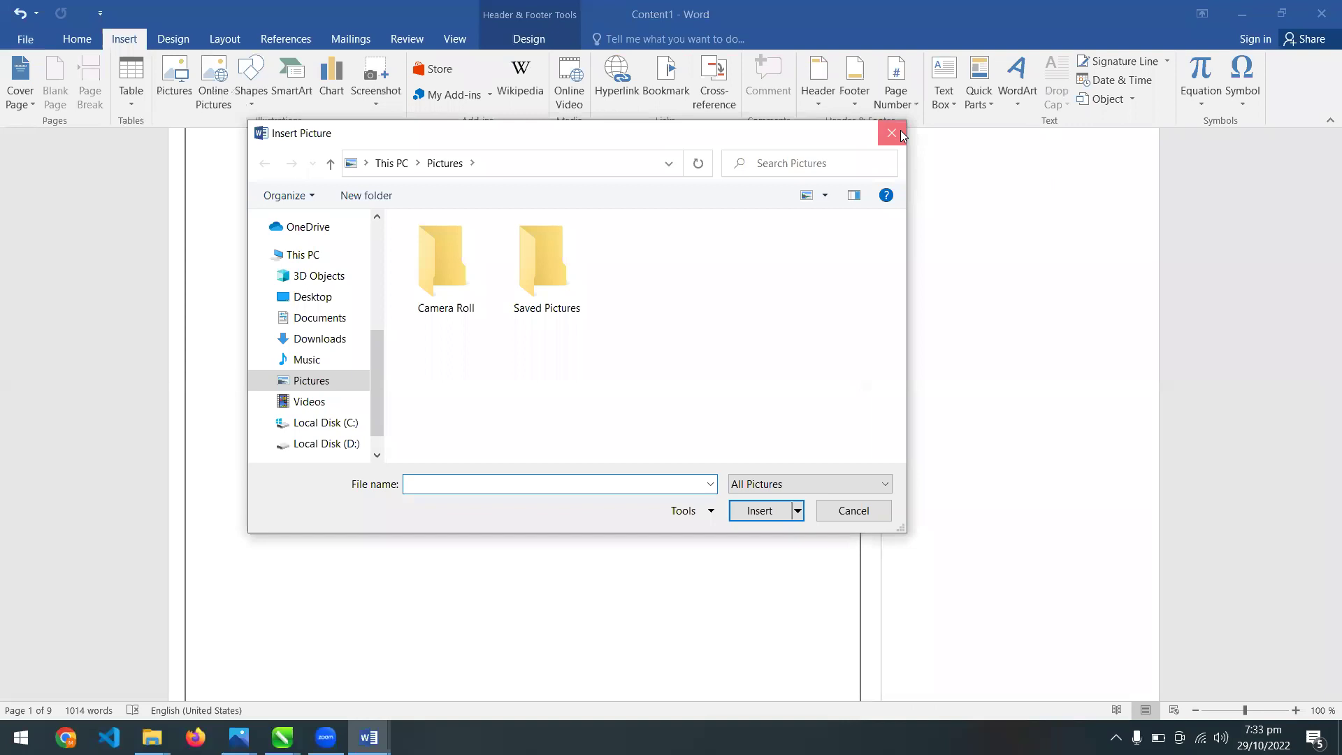
pyautogui.click(892, 132)
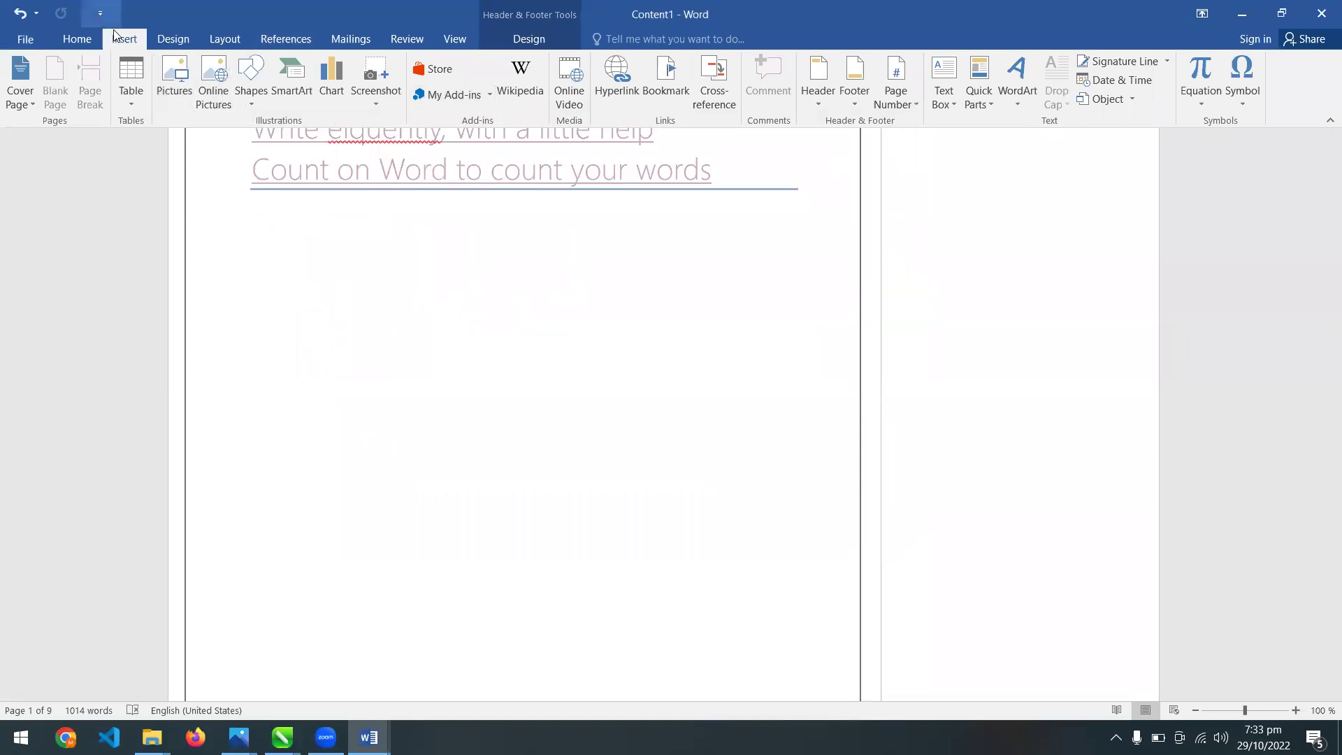
pyautogui.click(913, 106)
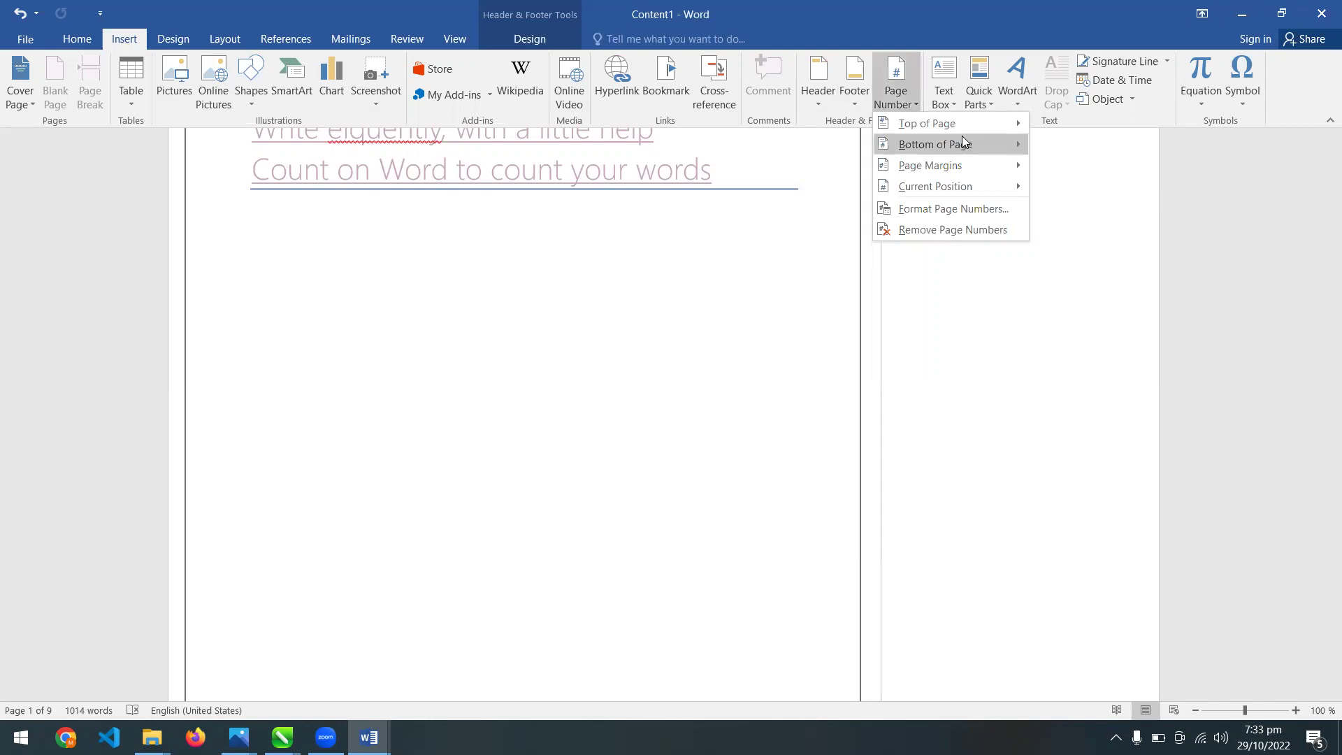
pyautogui.moveTo(961, 136)
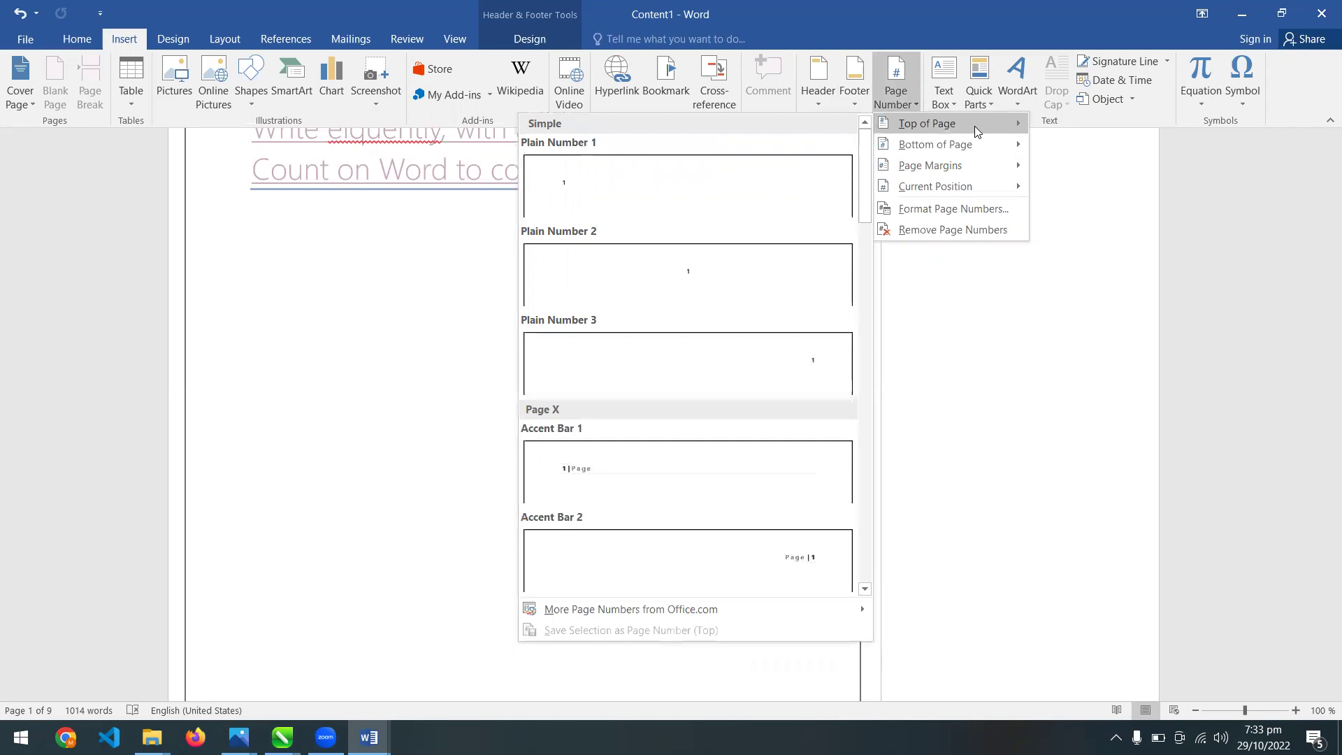
pyautogui.click(722, 497)
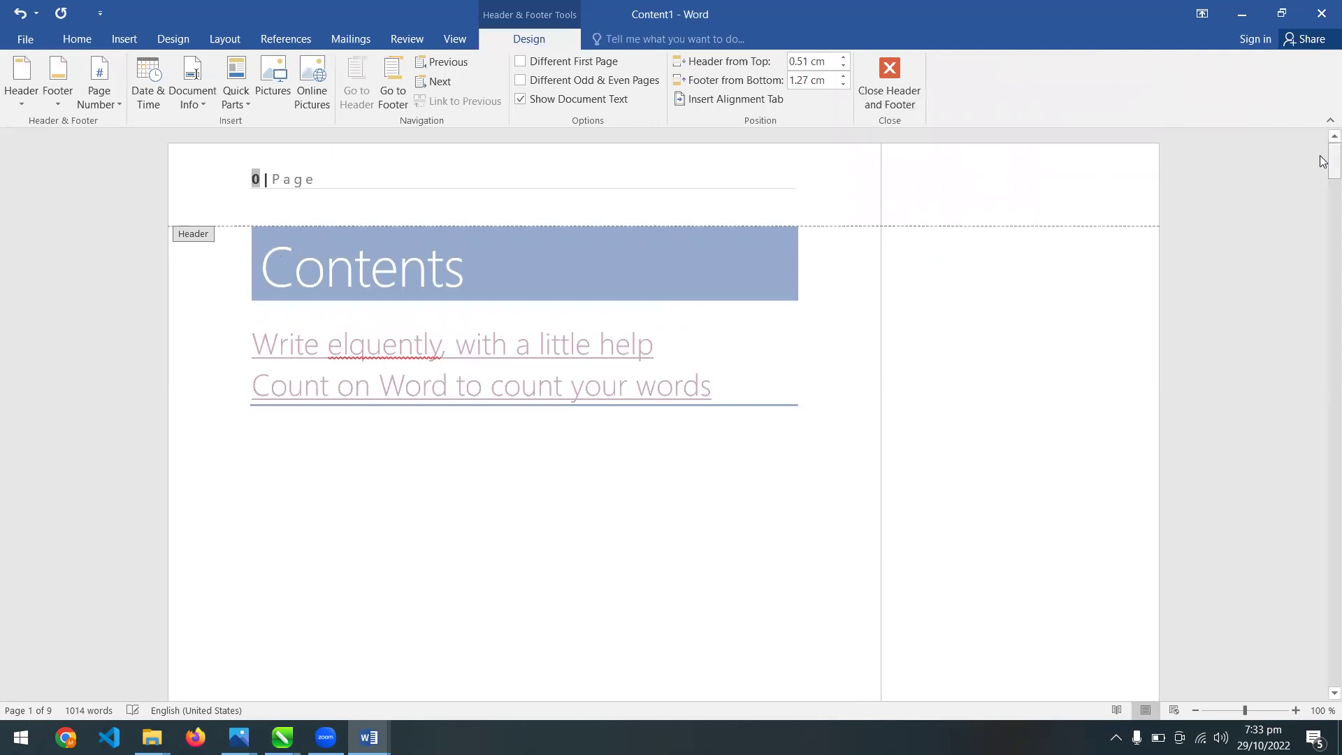
pyautogui.click(374, 176)
pyautogui.doubleClick(807, 517)
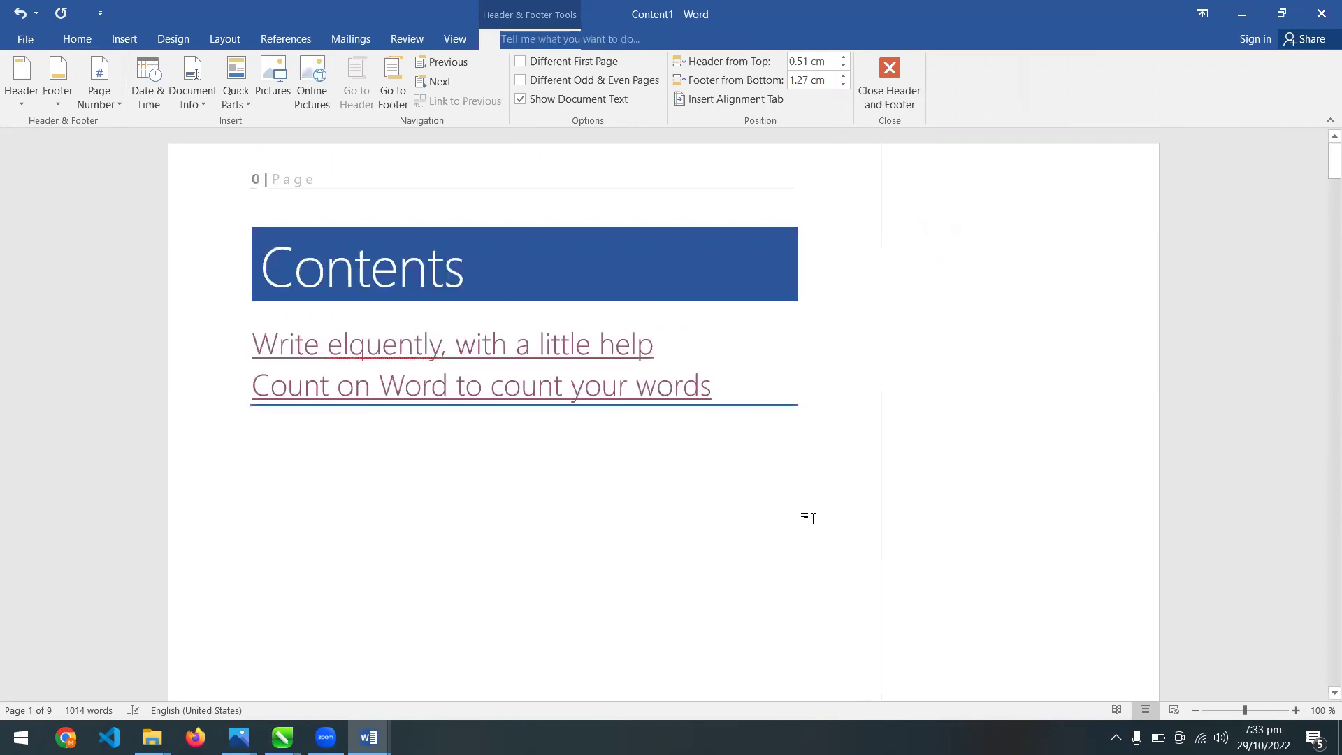
pyautogui.click(170, 44)
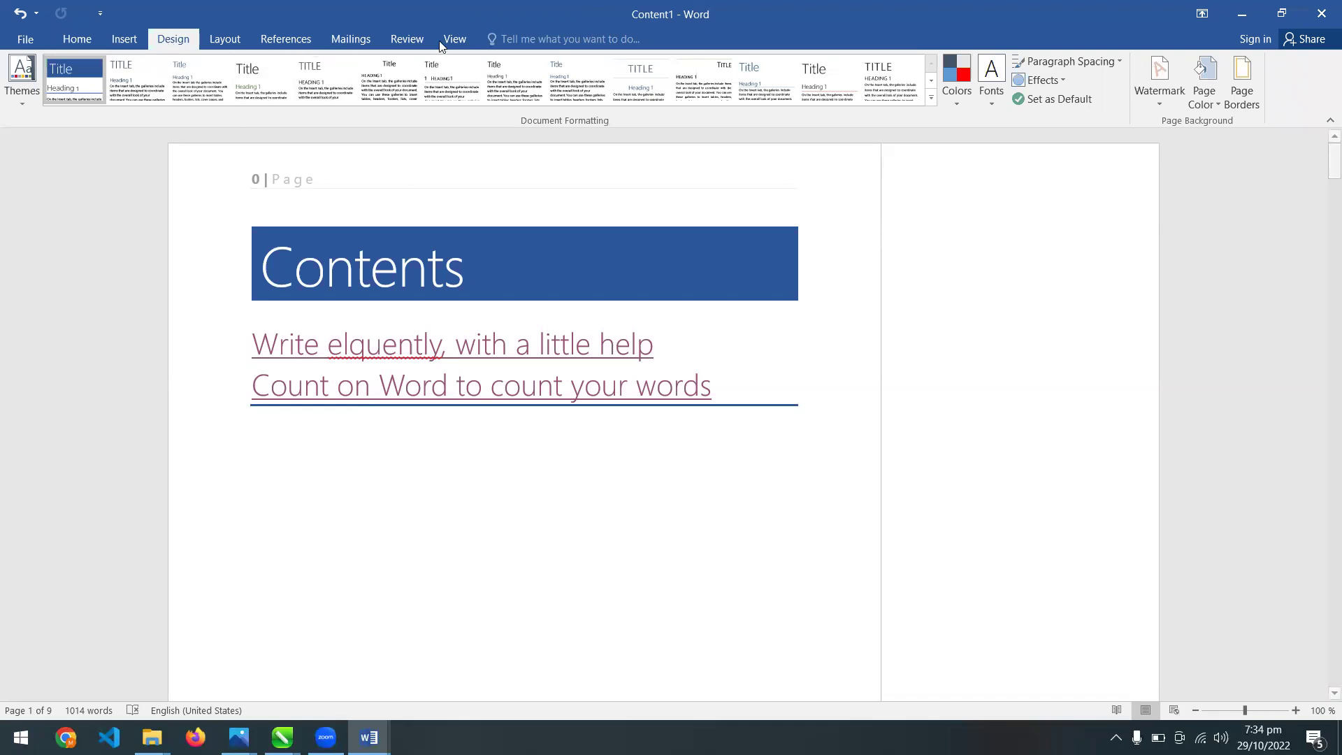
pyautogui.click(209, 37)
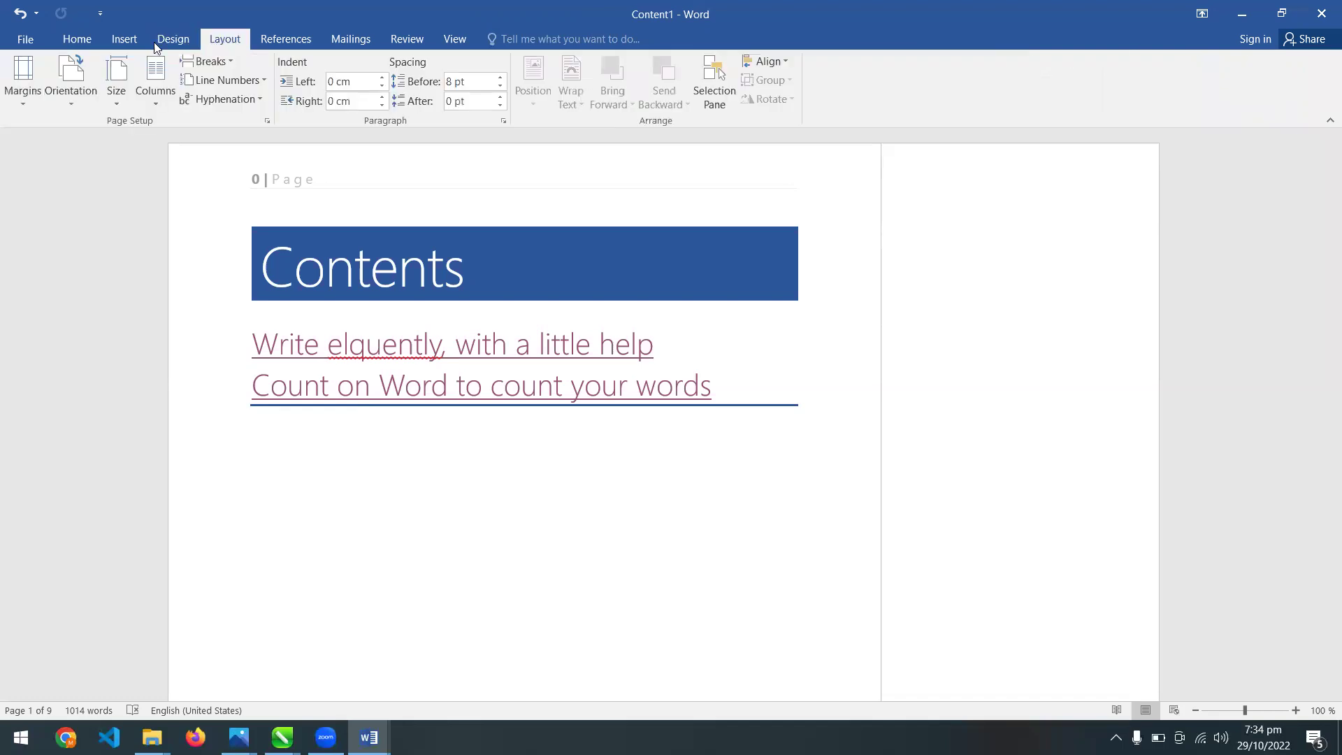
# Insert a Facet Quote text box below the contents list and replace its placeholder quote with "dfweer"
pyautogui.click(126, 40)
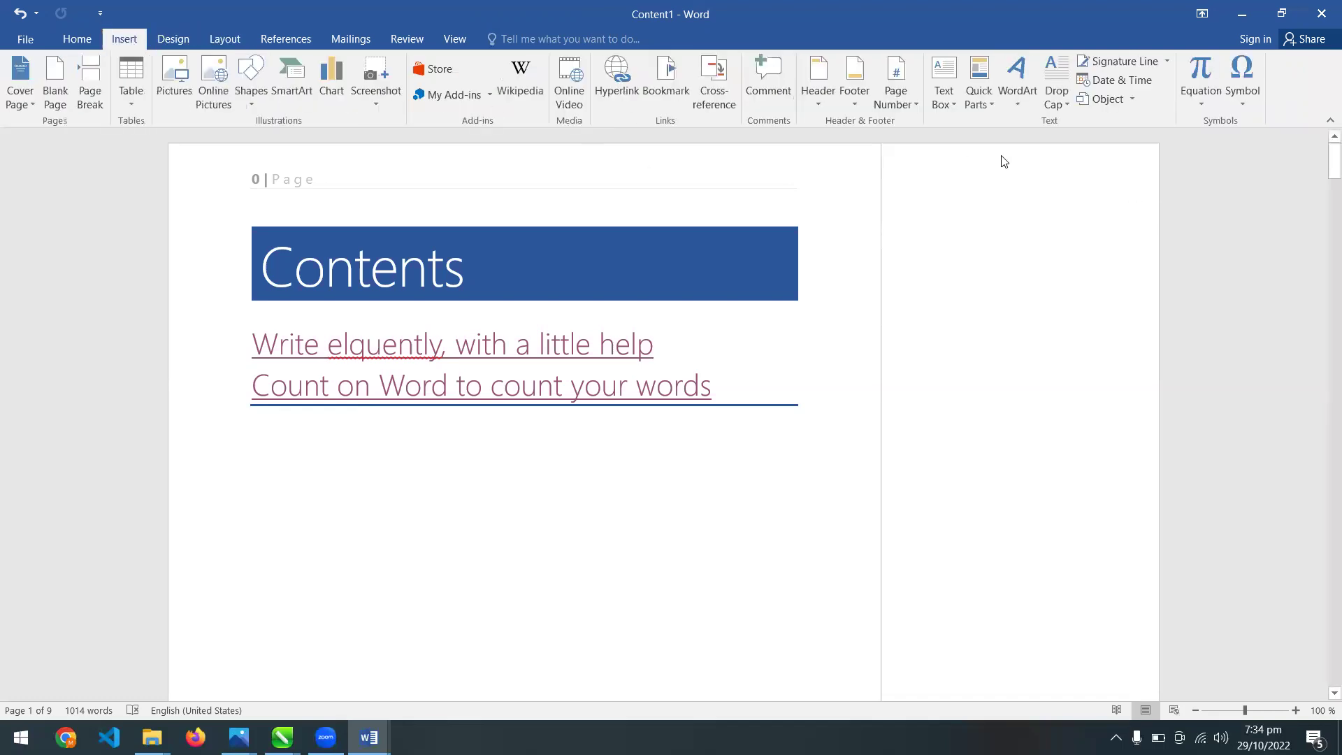
pyautogui.click(957, 111)
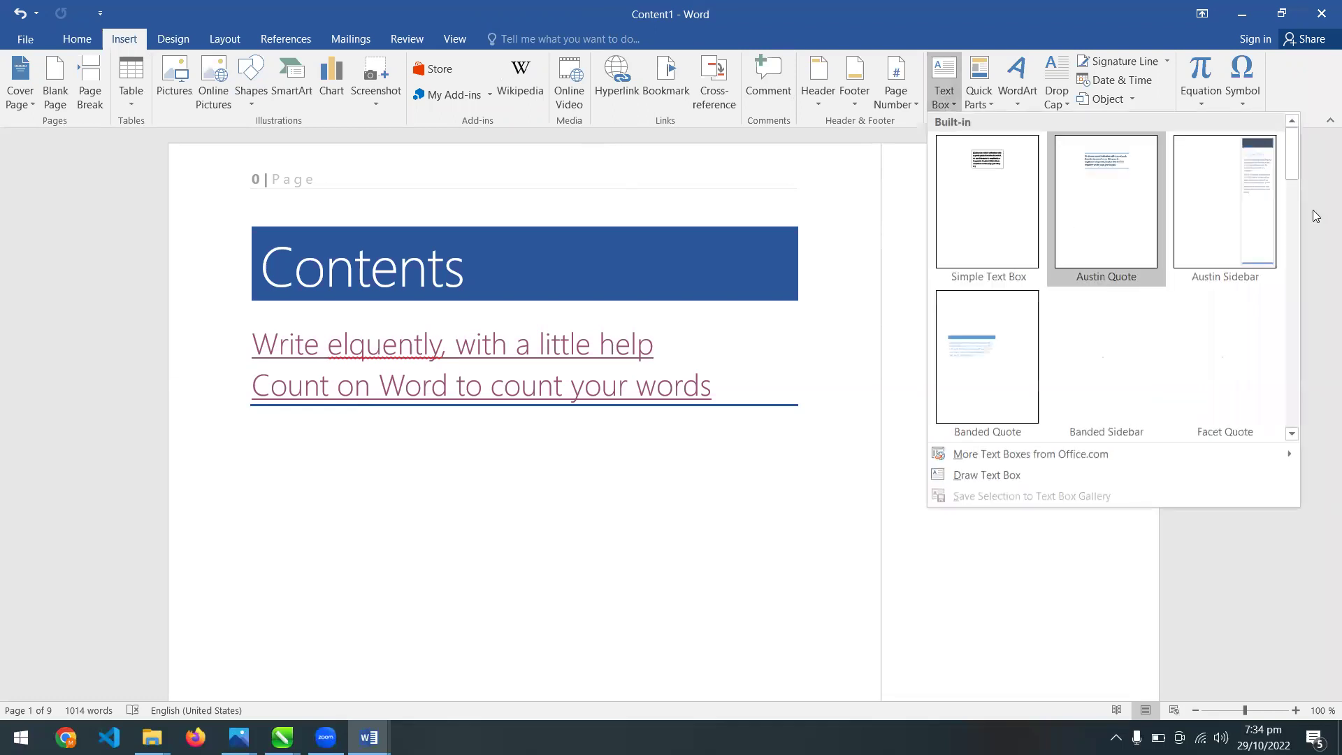
pyautogui.moveTo(1293, 171); pyautogui.dragTo(1291, 197)
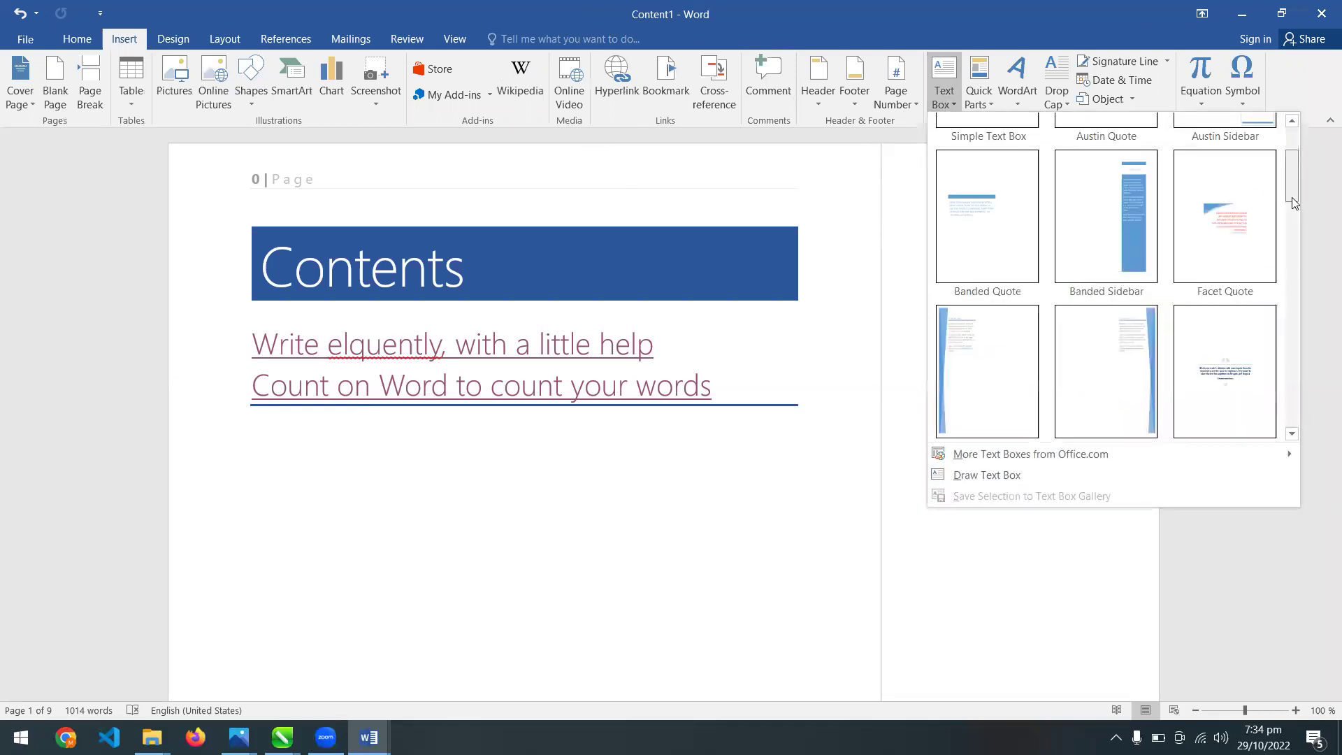
pyautogui.click(1232, 207)
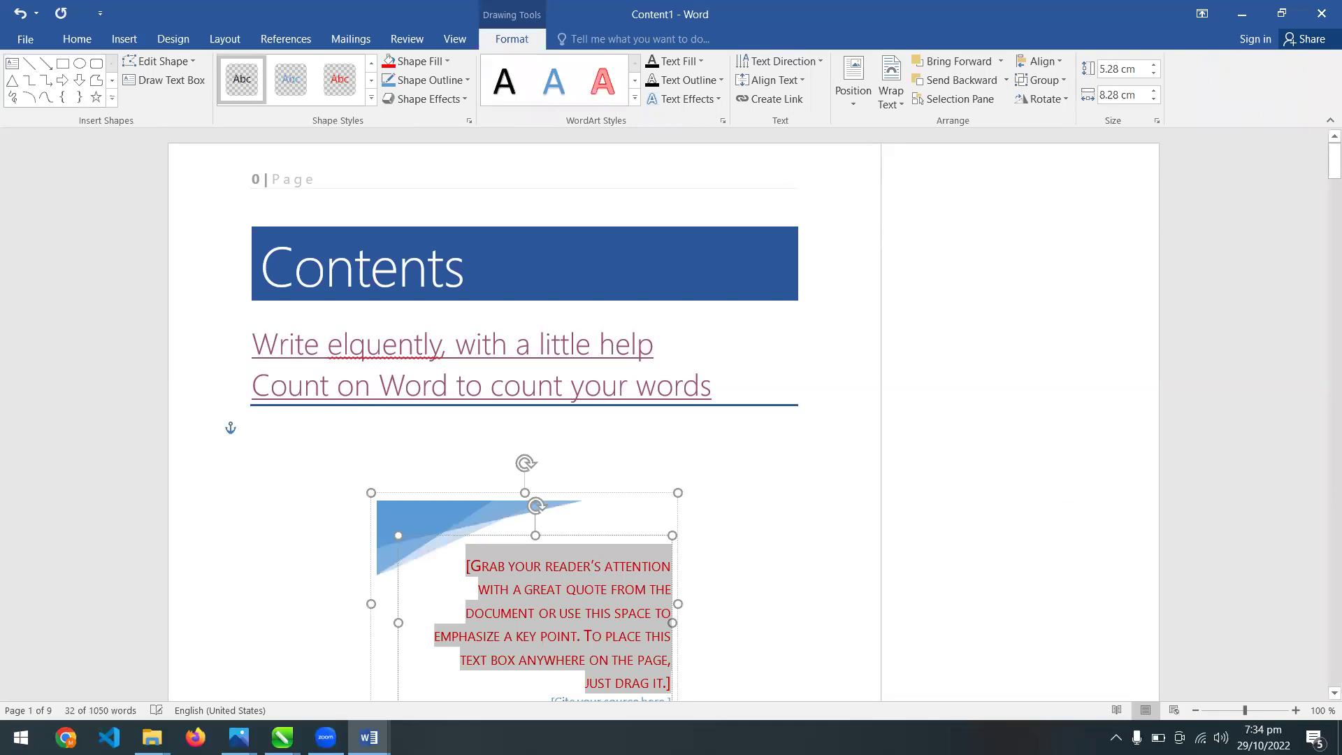
pyautogui.write('dfweer')
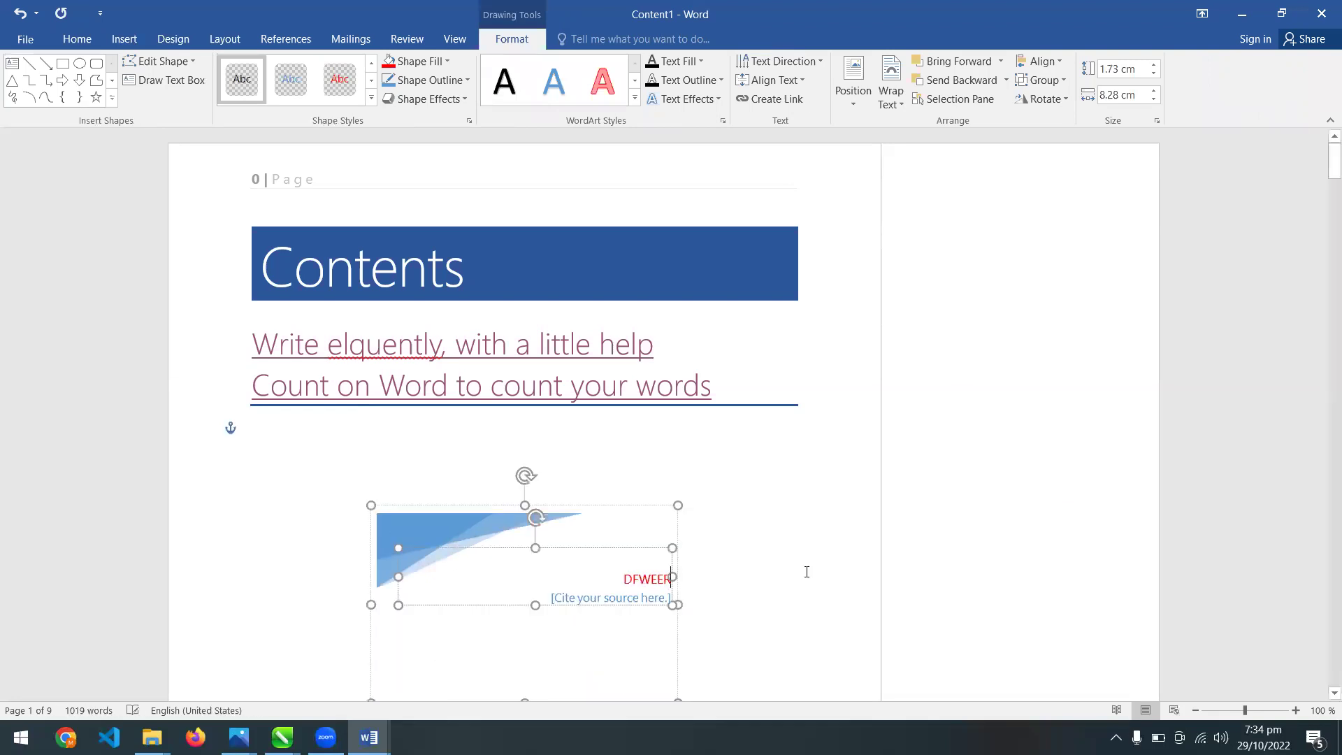
# Move the quote text box up and to the right, just beneath the contents list
pyautogui.click(807, 571)
pyautogui.click(629, 530)
pyautogui.moveTo(649, 488); pyautogui.dragTo(760, 435)
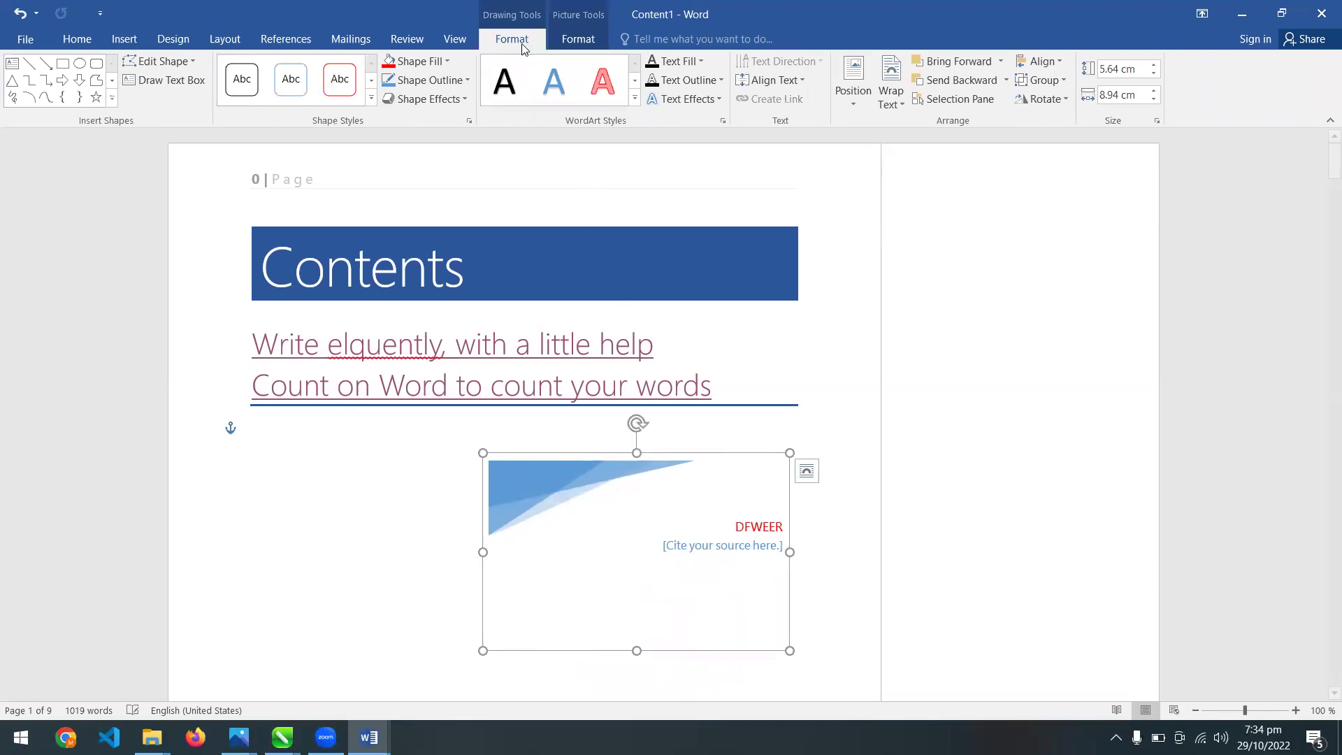
pyautogui.click(573, 40)
pyautogui.click(521, 44)
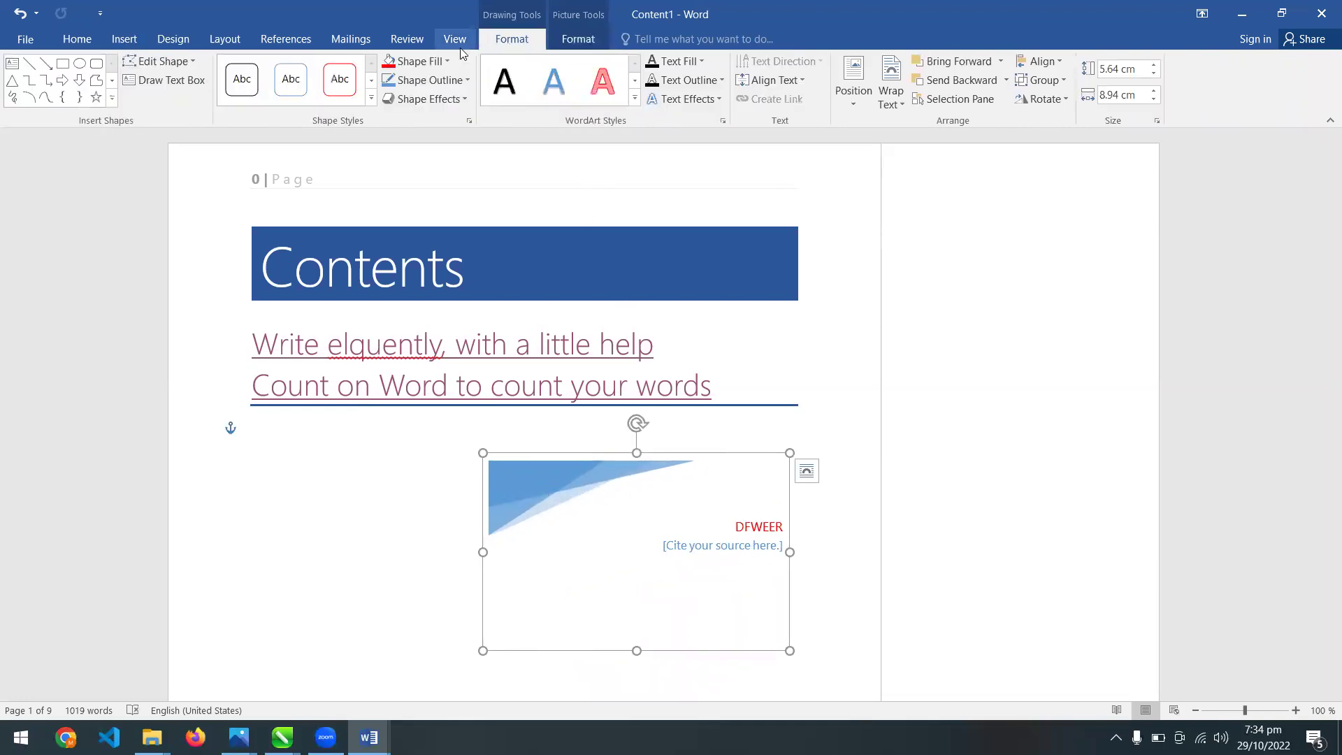
pyautogui.click(124, 48)
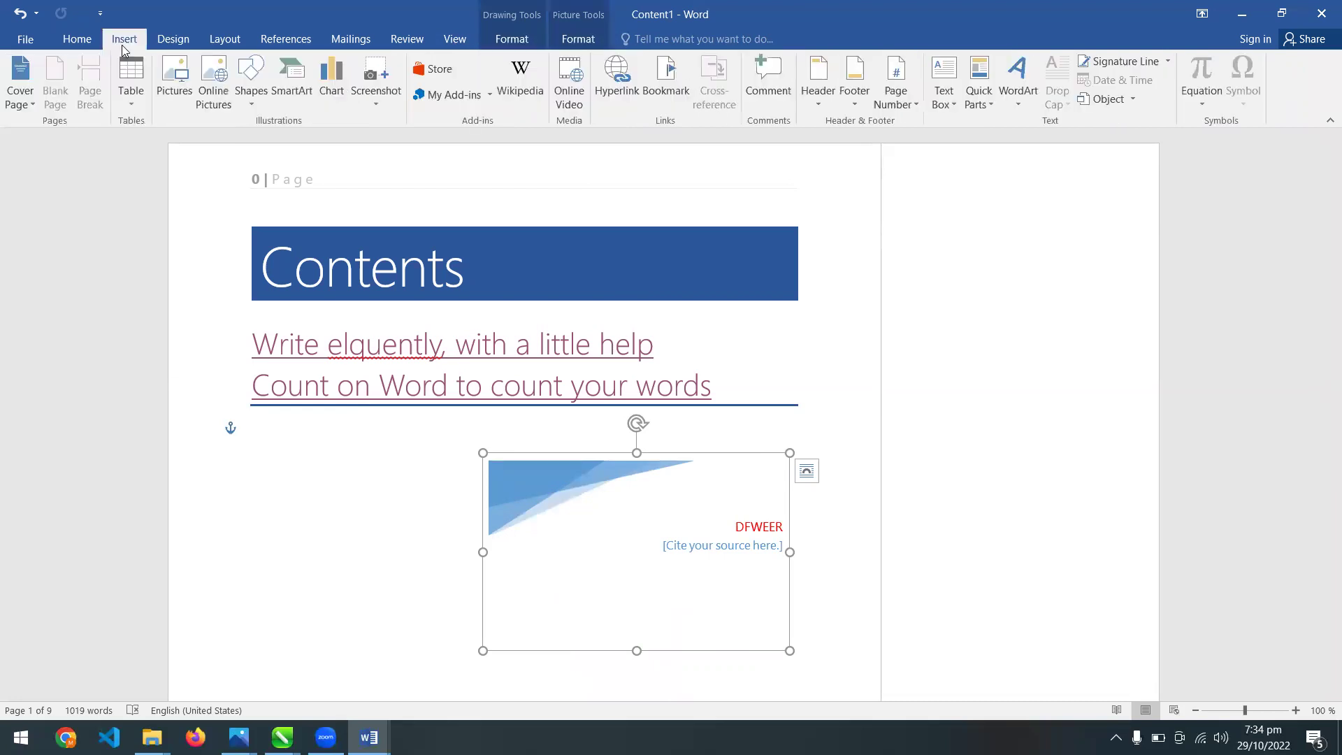
pyautogui.click(990, 109)
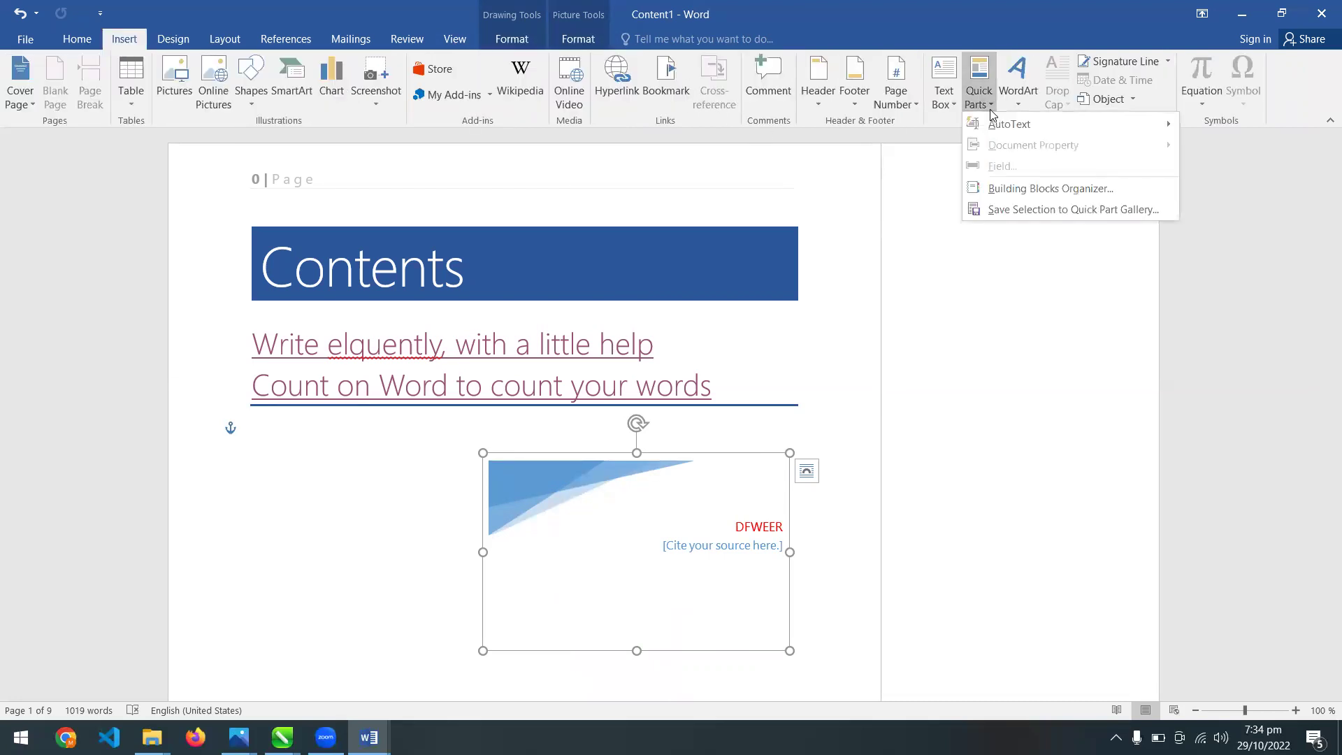
pyautogui.moveTo(1006, 126)
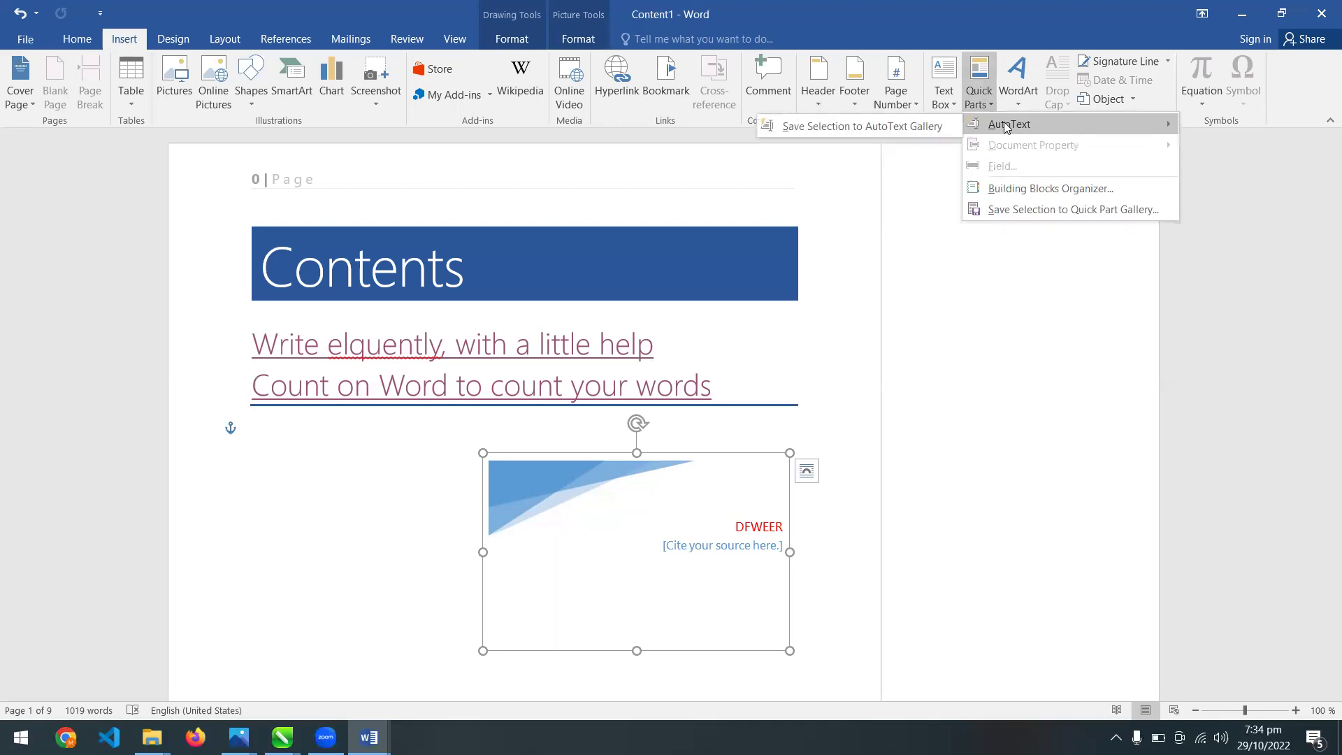
pyautogui.click(1048, 91)
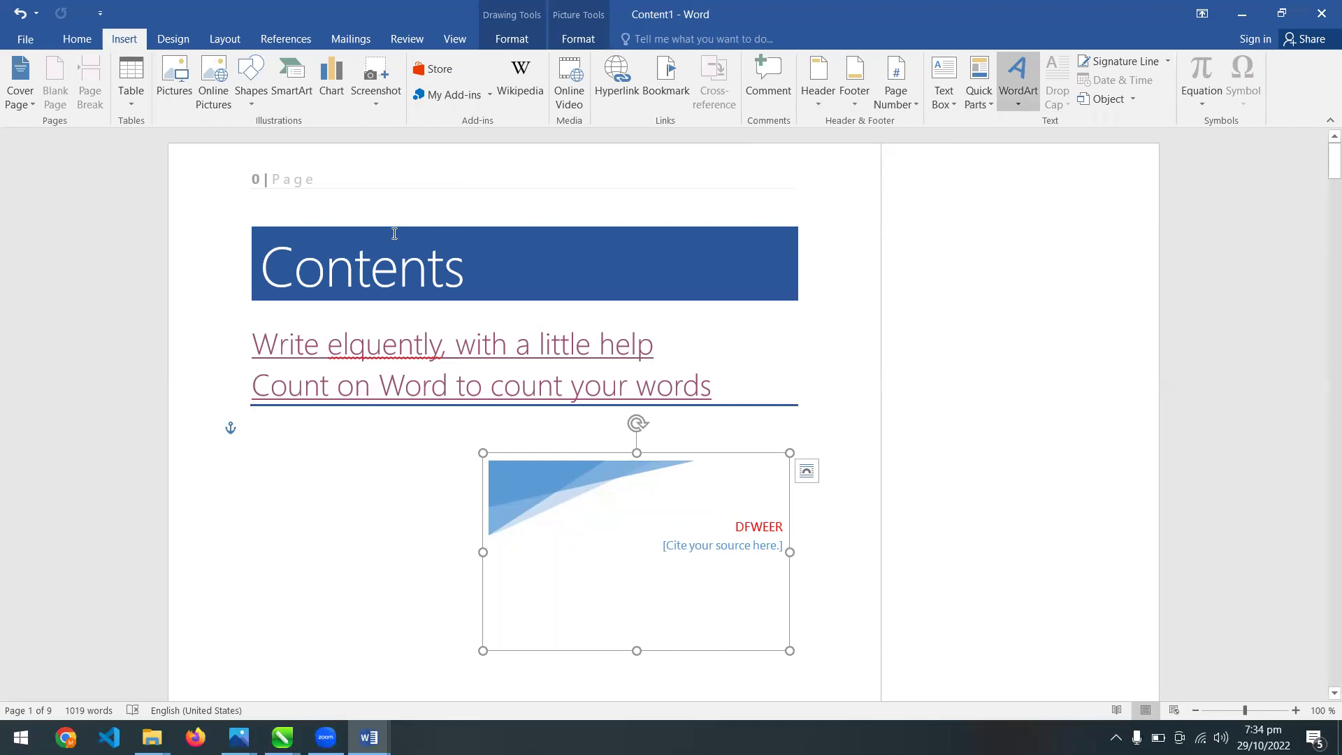
# Try converting the Contents title to light blue WordArt, and undo the conversion
pyautogui.moveTo(470, 274)
pyautogui.mouseDown()
pyautogui.moveTo(313, 243)
pyautogui.moveTo(269, 251)
pyautogui.mouseUp()
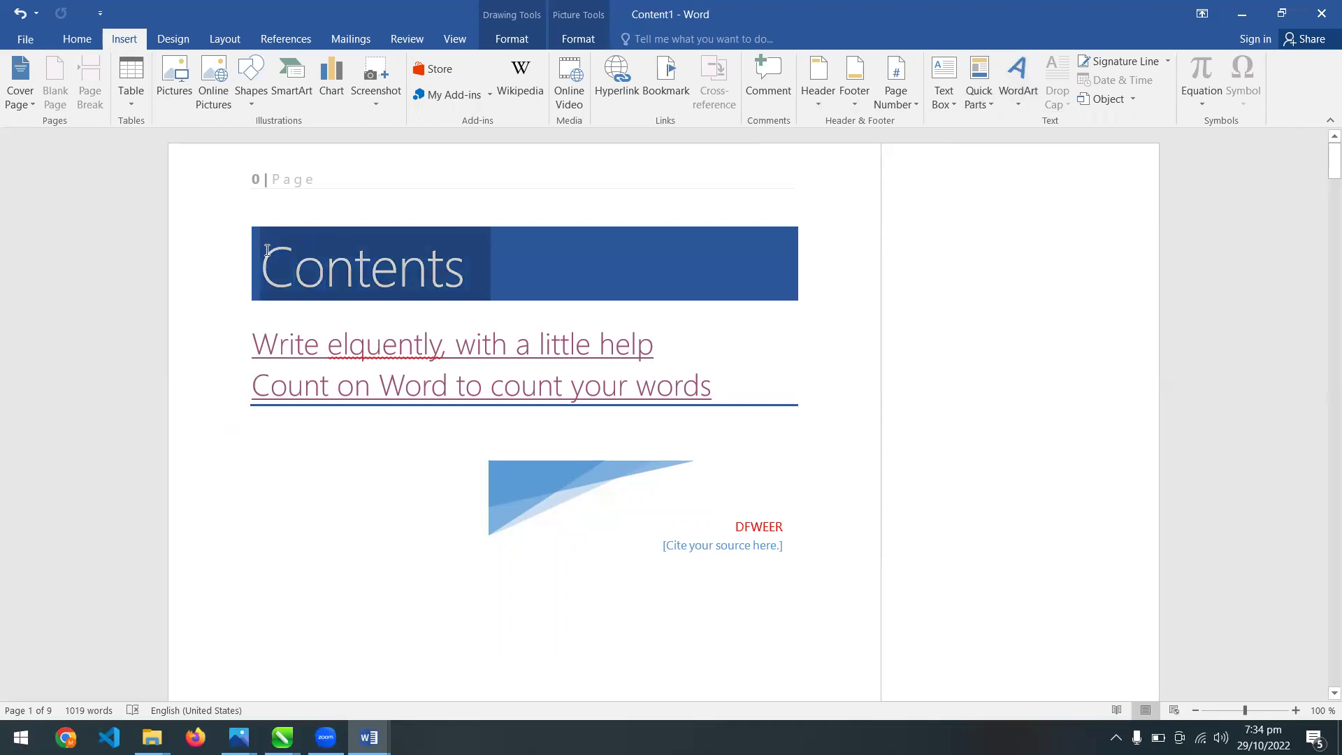
pyautogui.click(1005, 102)
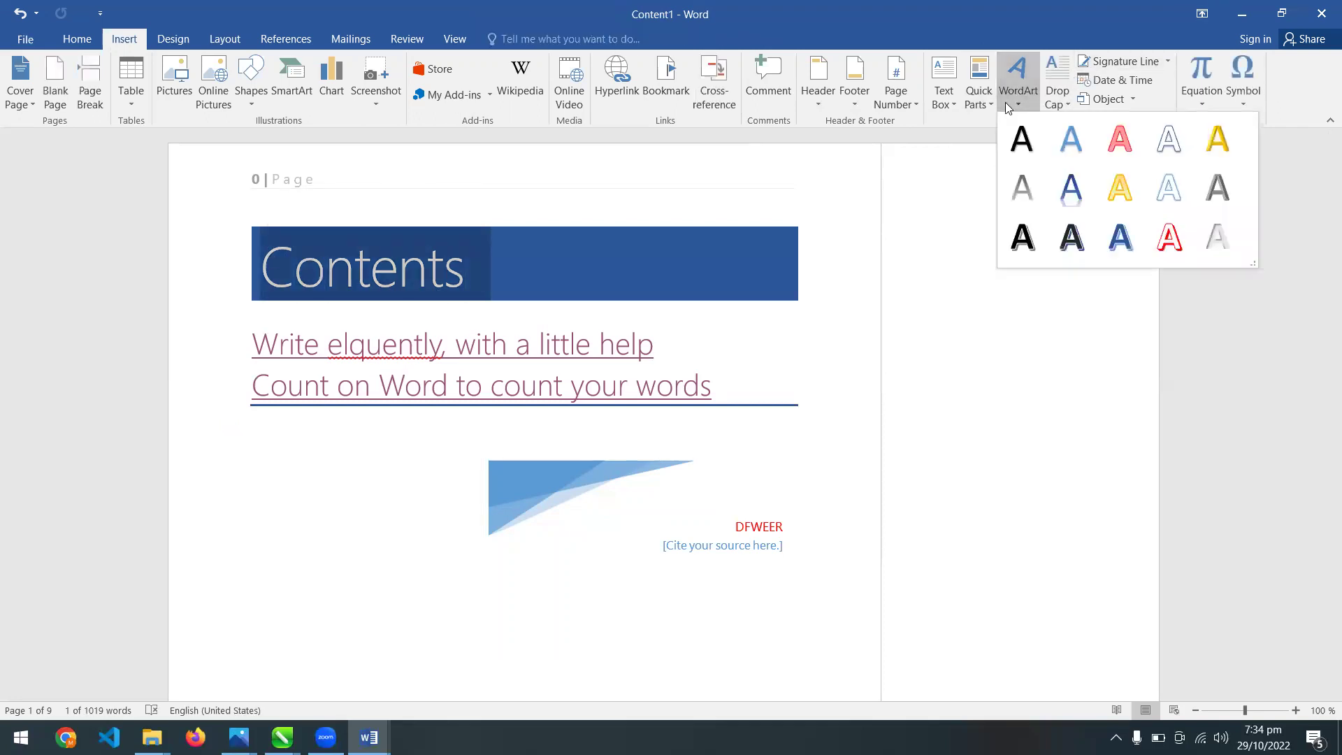
pyautogui.click(1064, 146)
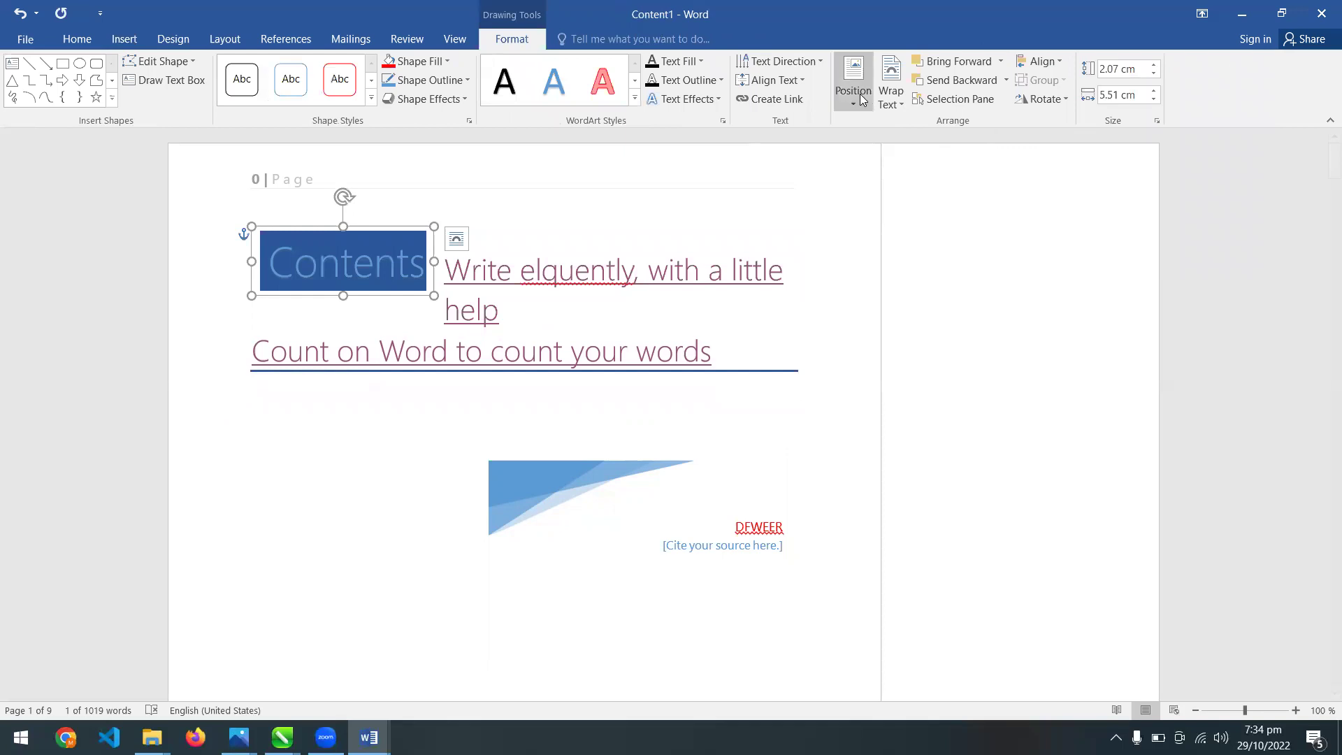
pyautogui.hotkey('ctrl', 'z')
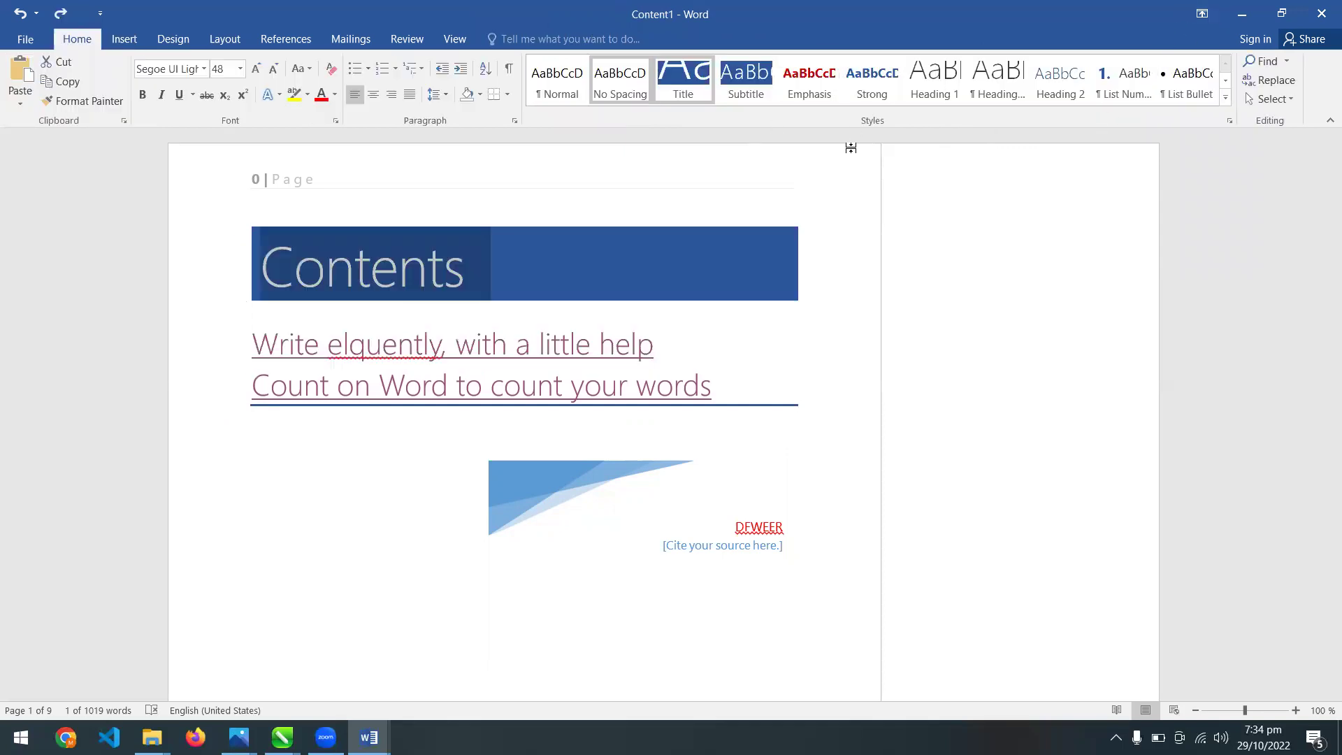
# Add a Dropped-style drop cap to the page 2 paragraph beginning "Unlike old-school user guides"
pyautogui.click(124, 39)
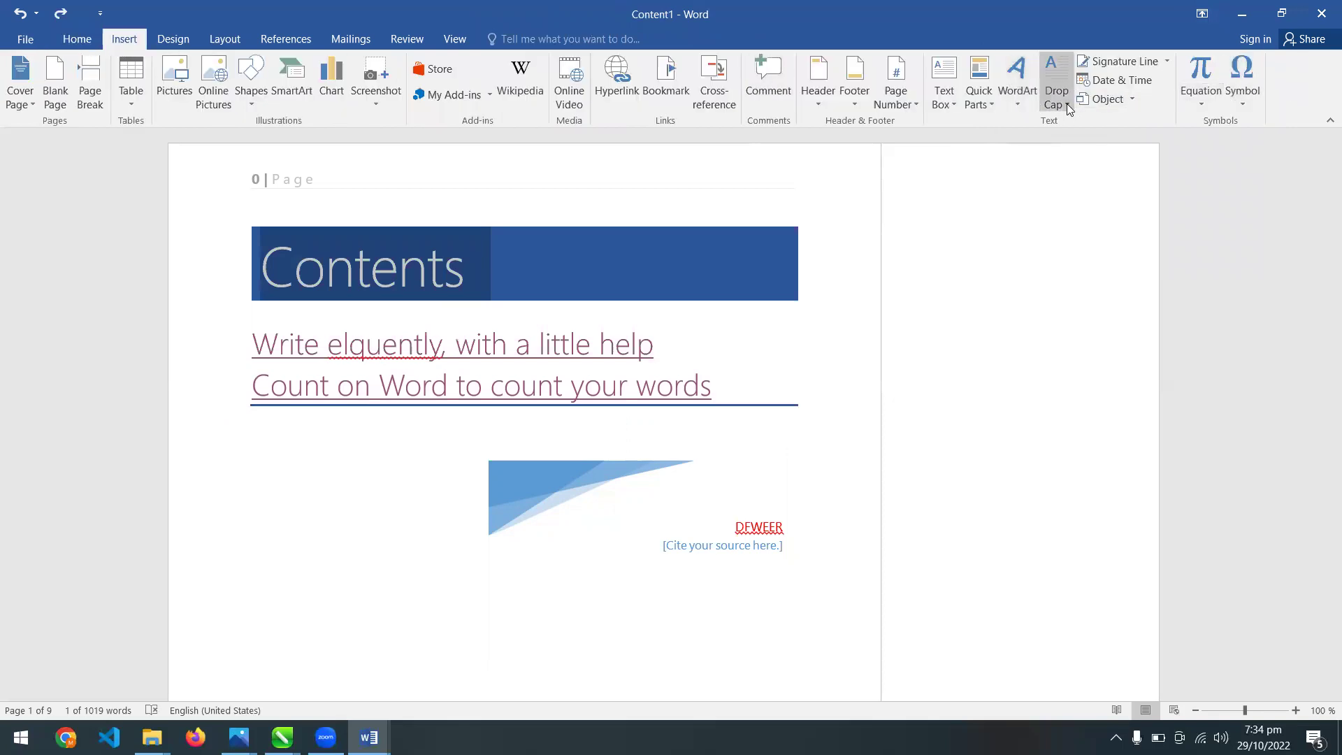
pyautogui.scroll(-15, 1321, 241)
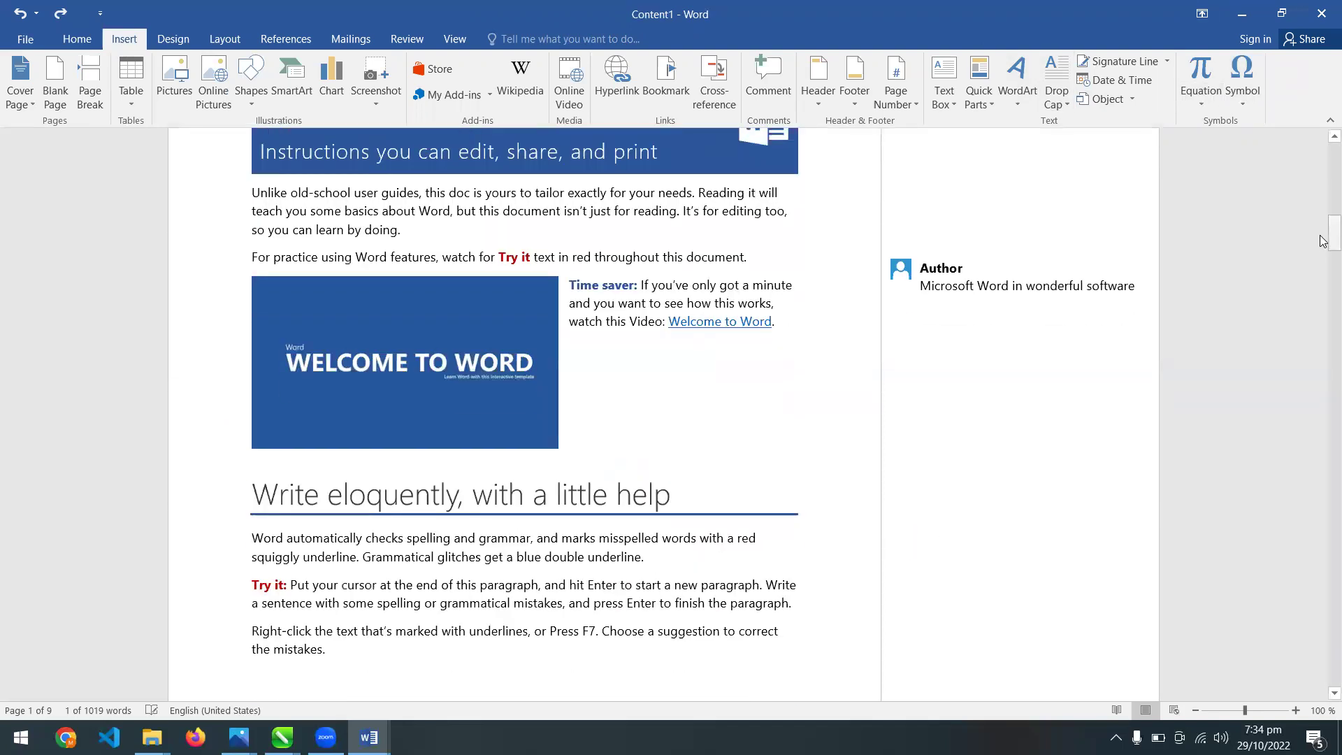
pyautogui.click(282, 193)
pyautogui.hotkey('shift', 'Home')
pyautogui.click(292, 211)
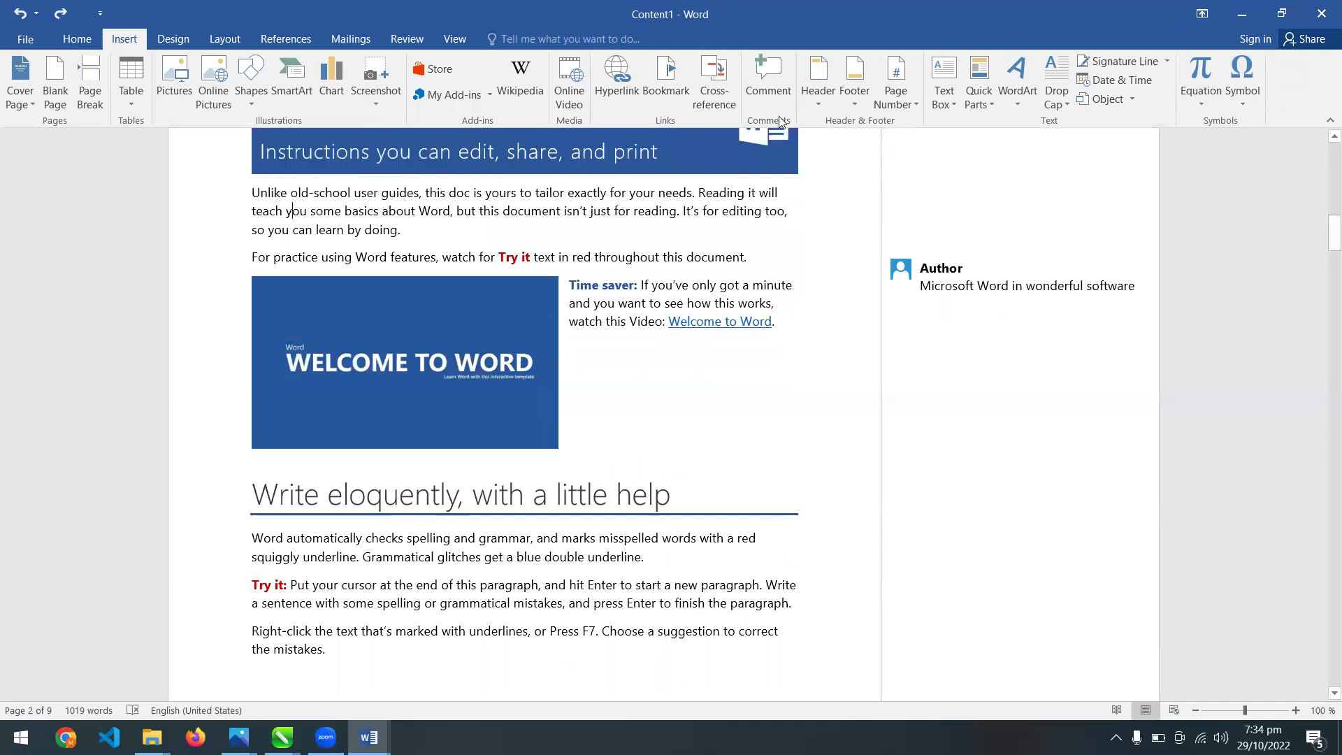
pyautogui.click(1055, 97)
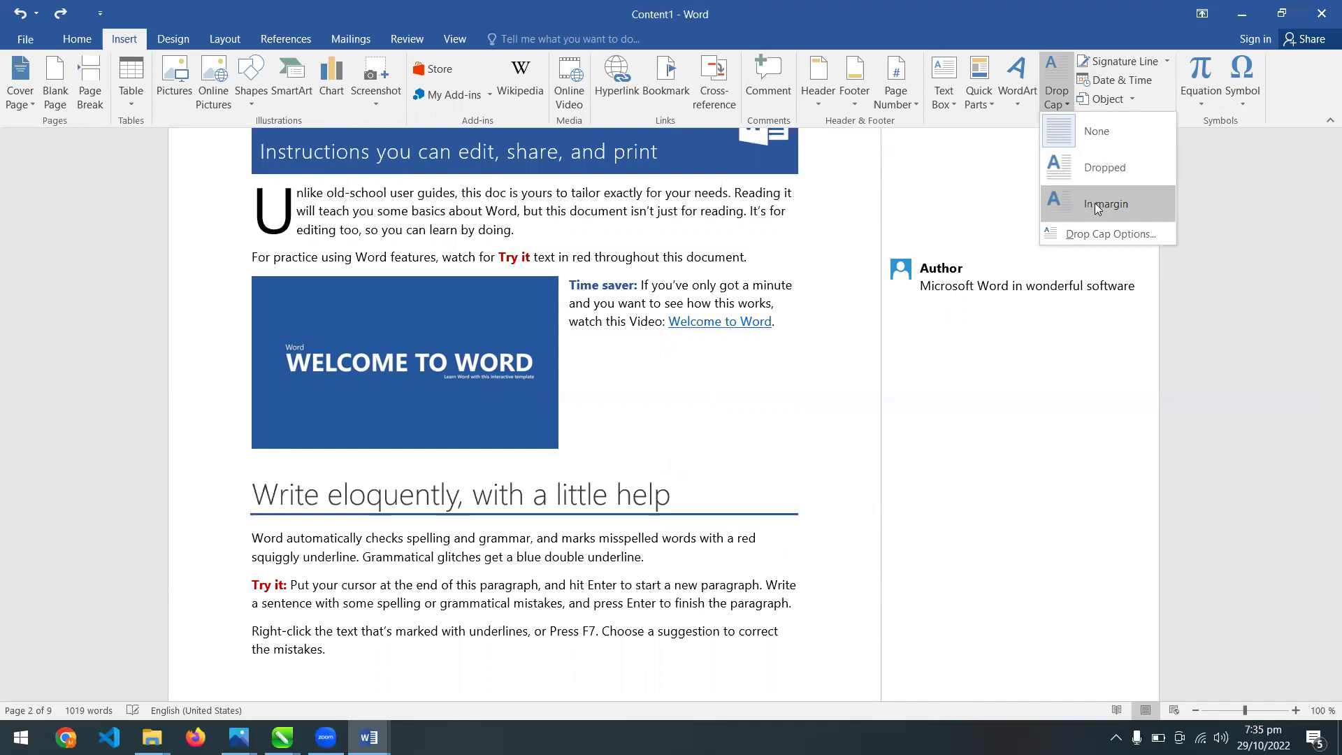
pyautogui.click(1106, 172)
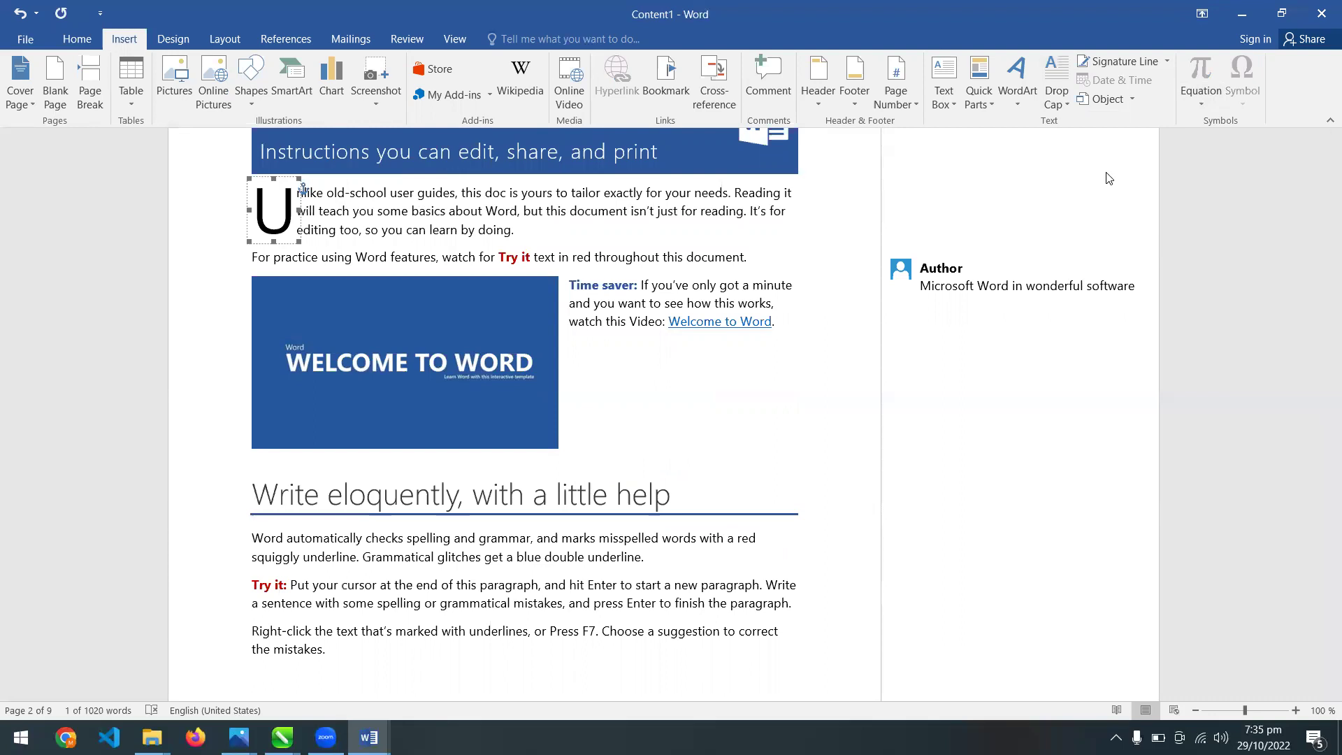
# Enlarge the letter U drop cap by increasing its number of lines to drop
pyautogui.click(1057, 97)
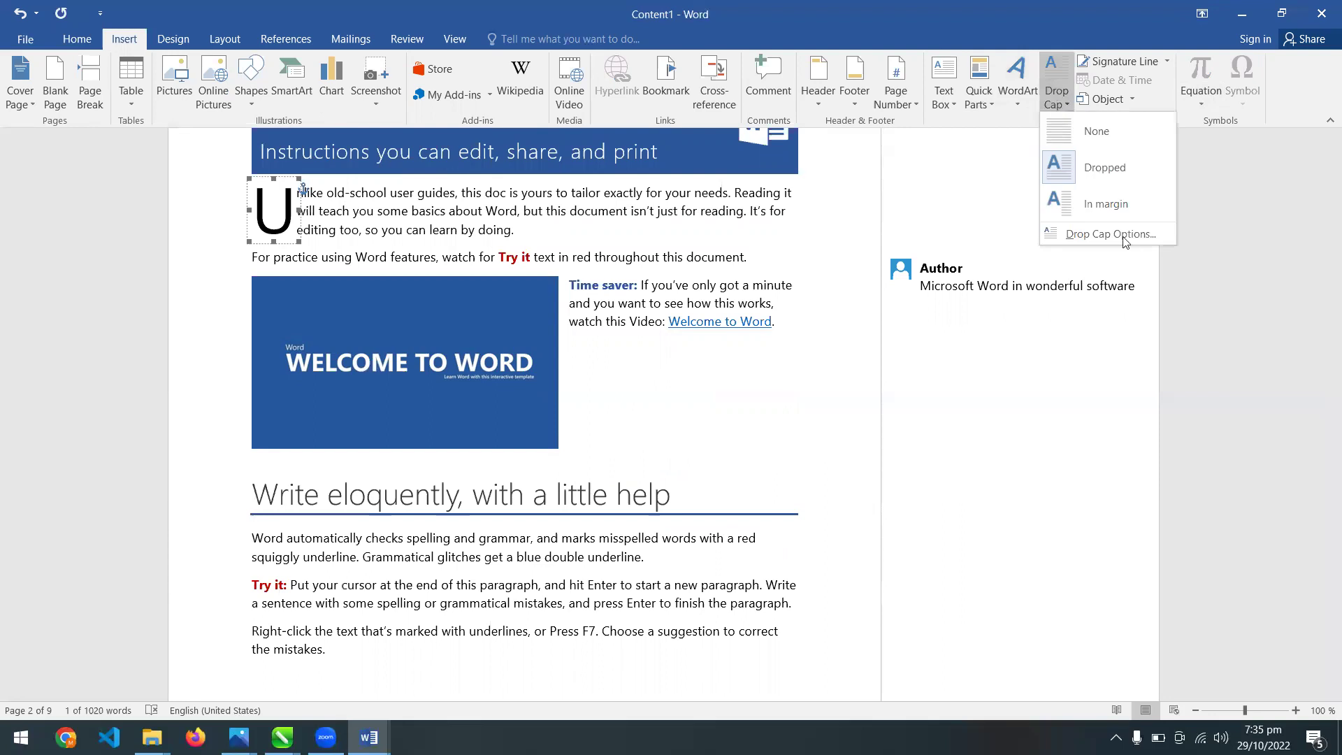
pyautogui.click(1118, 235)
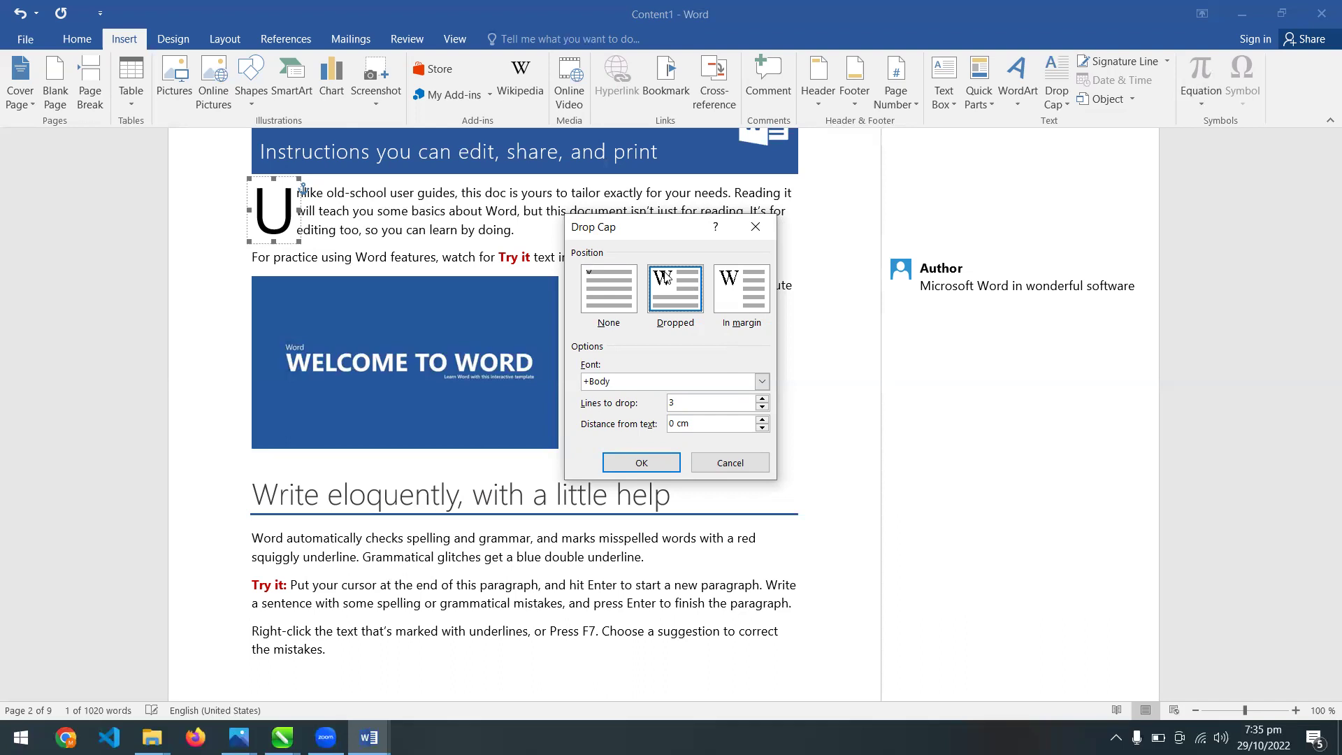
pyautogui.doubleClick(763, 398)
pyautogui.click(641, 463)
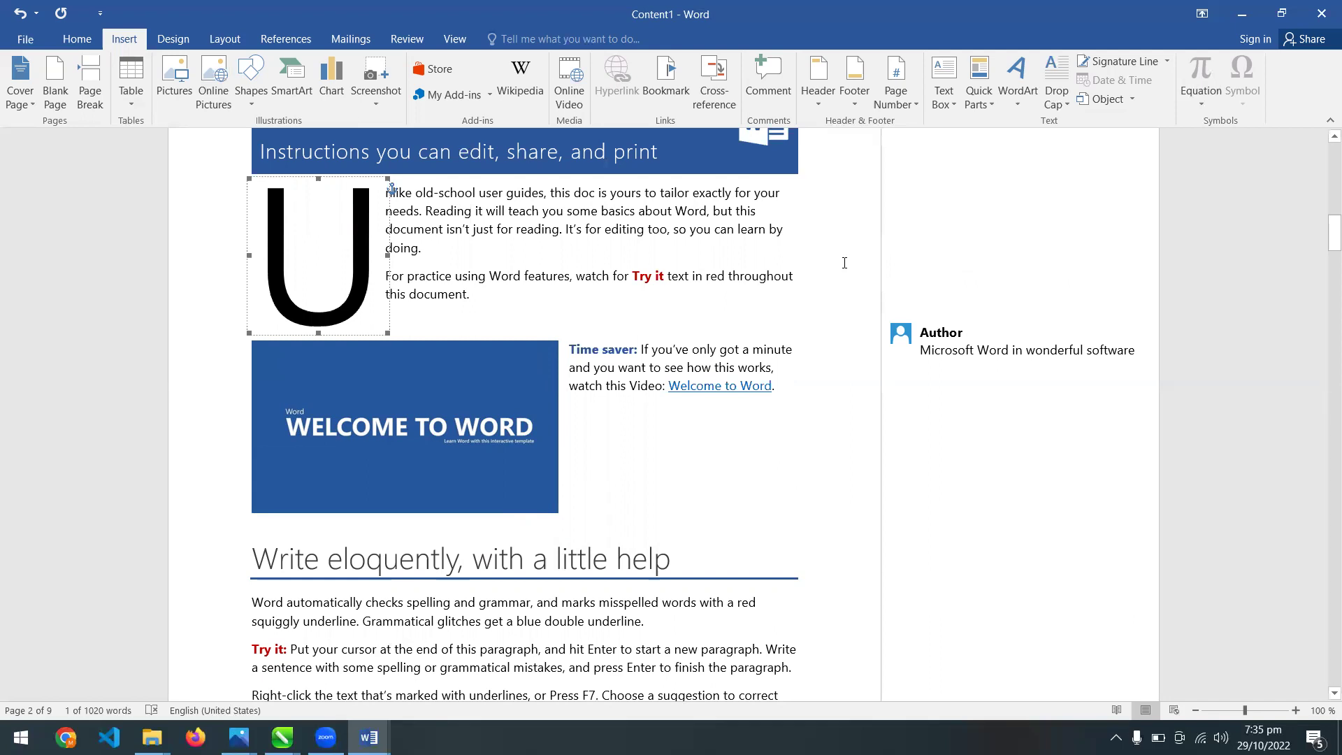
pyautogui.click(77, 44)
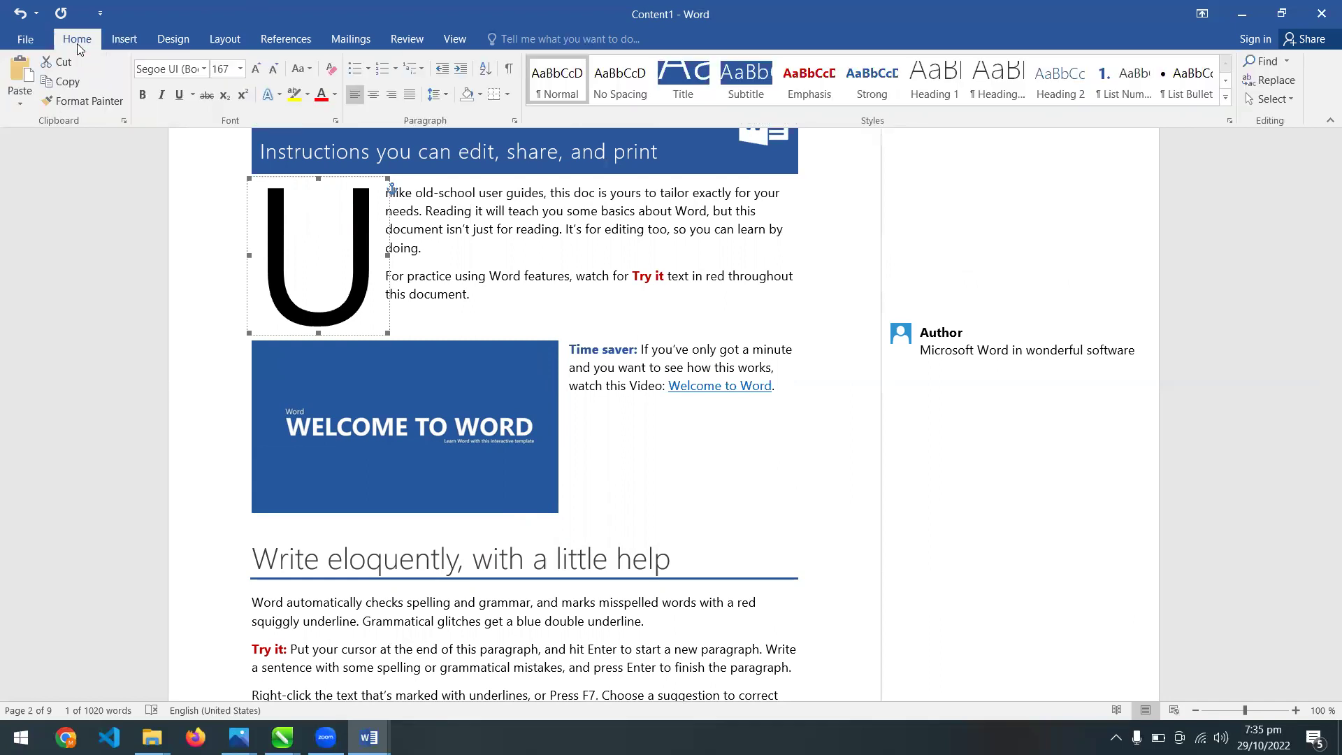
pyautogui.click(122, 42)
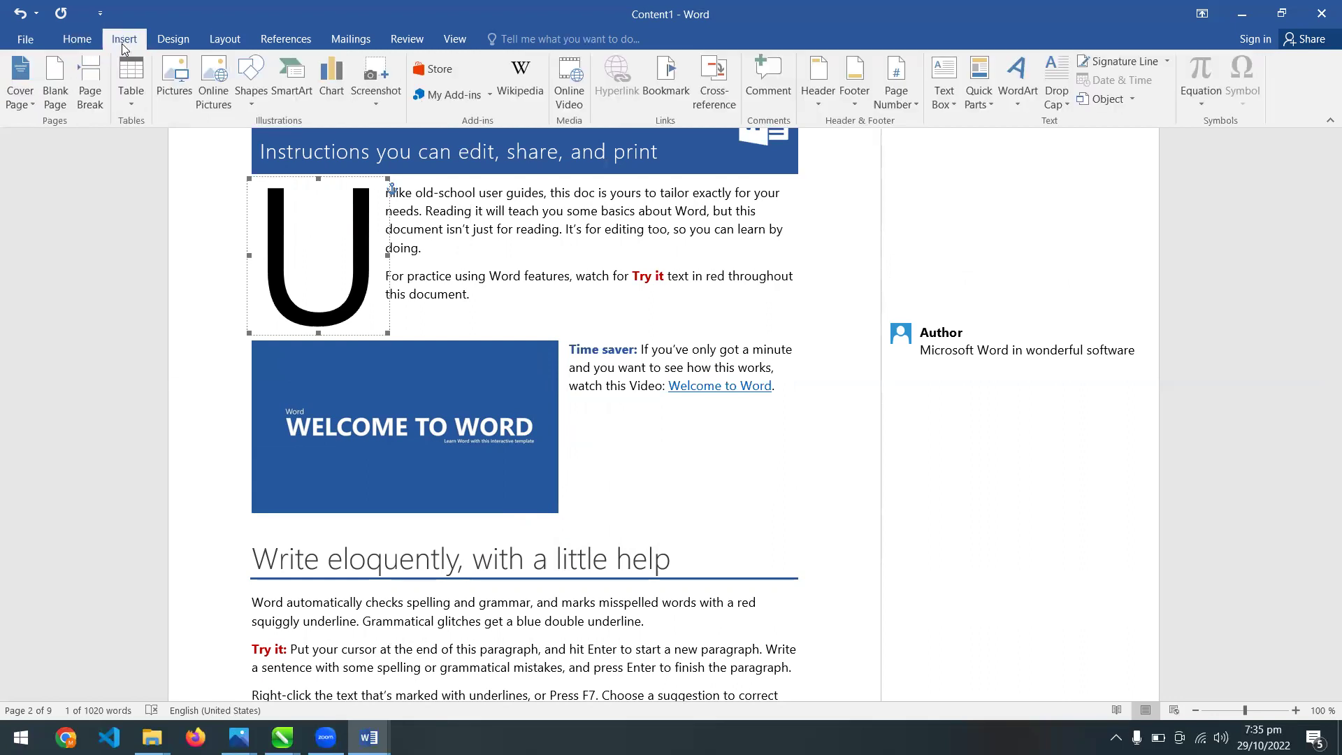
pyautogui.click(176, 41)
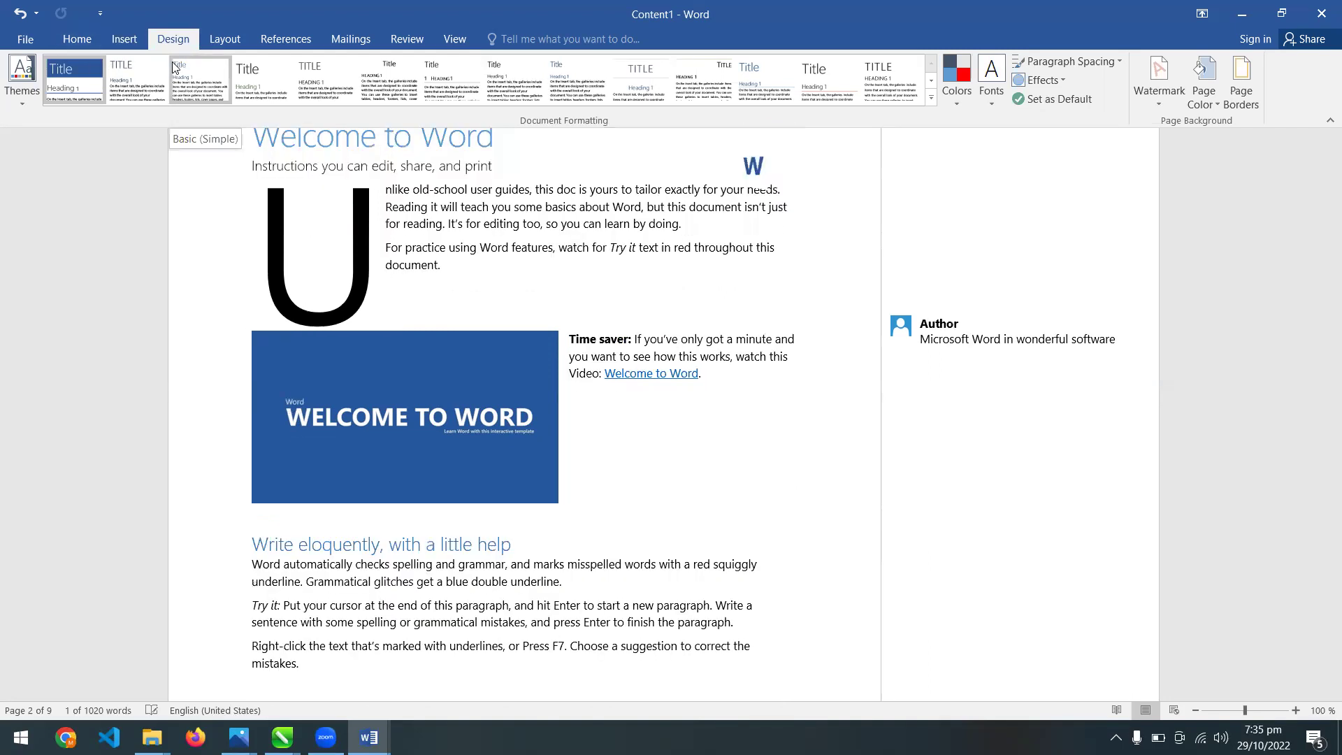
pyautogui.click(847, 404)
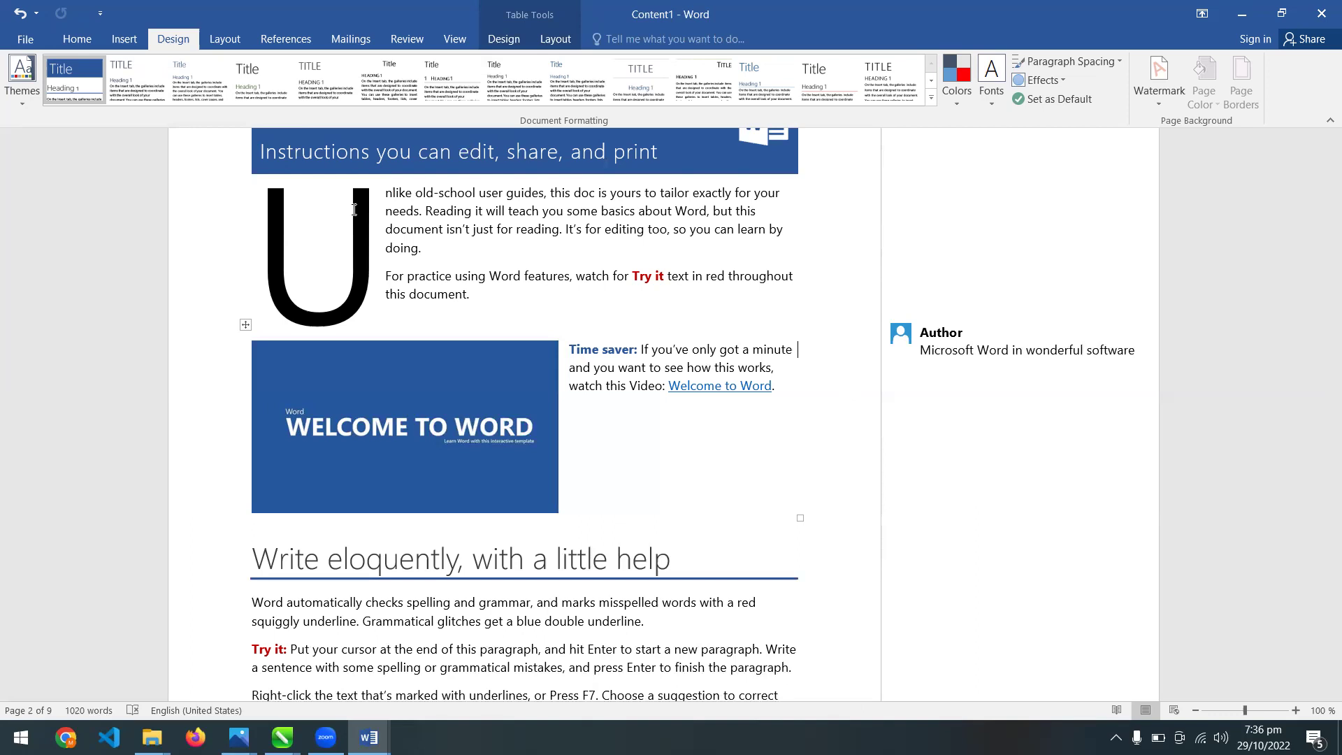
# Export the document as a PDF named Content1 in the Desktop's word folder, with Standard optimization and opening after publishing
pyautogui.click(25, 38)
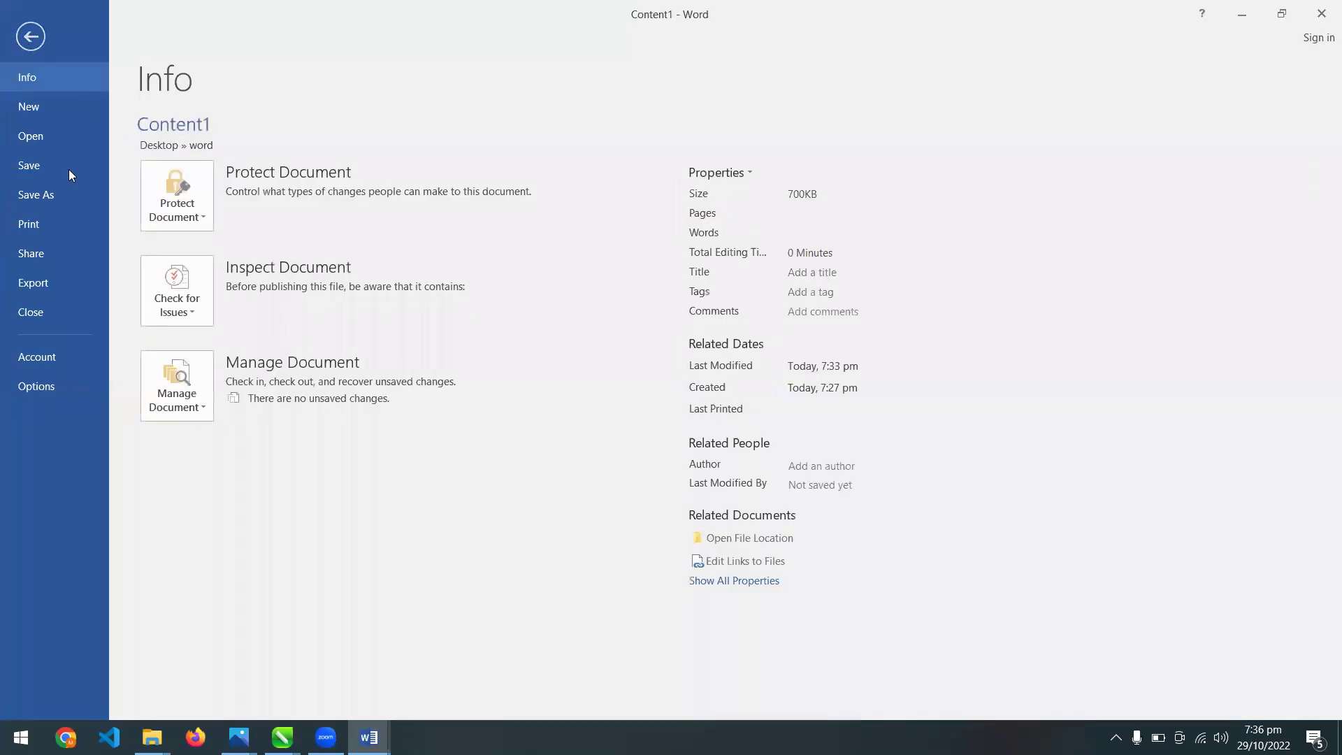
pyautogui.click(66, 282)
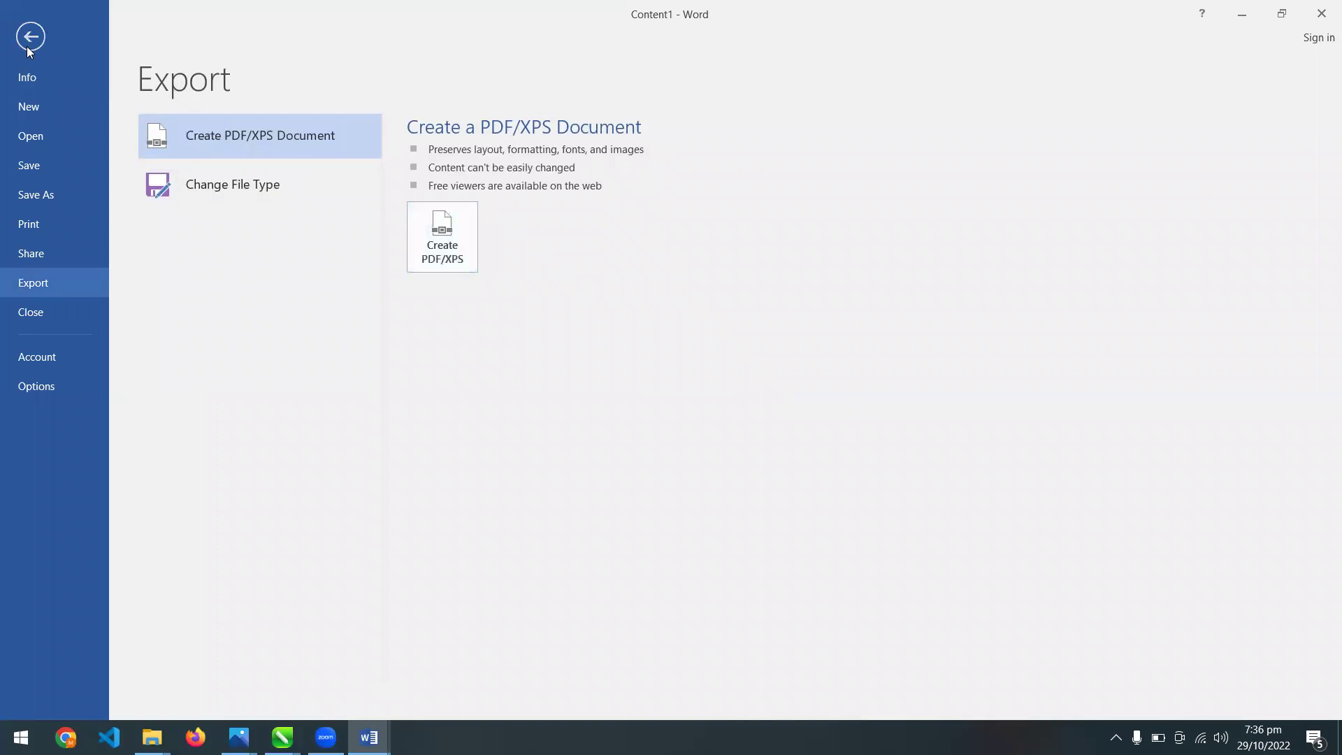
pyautogui.click(464, 252)
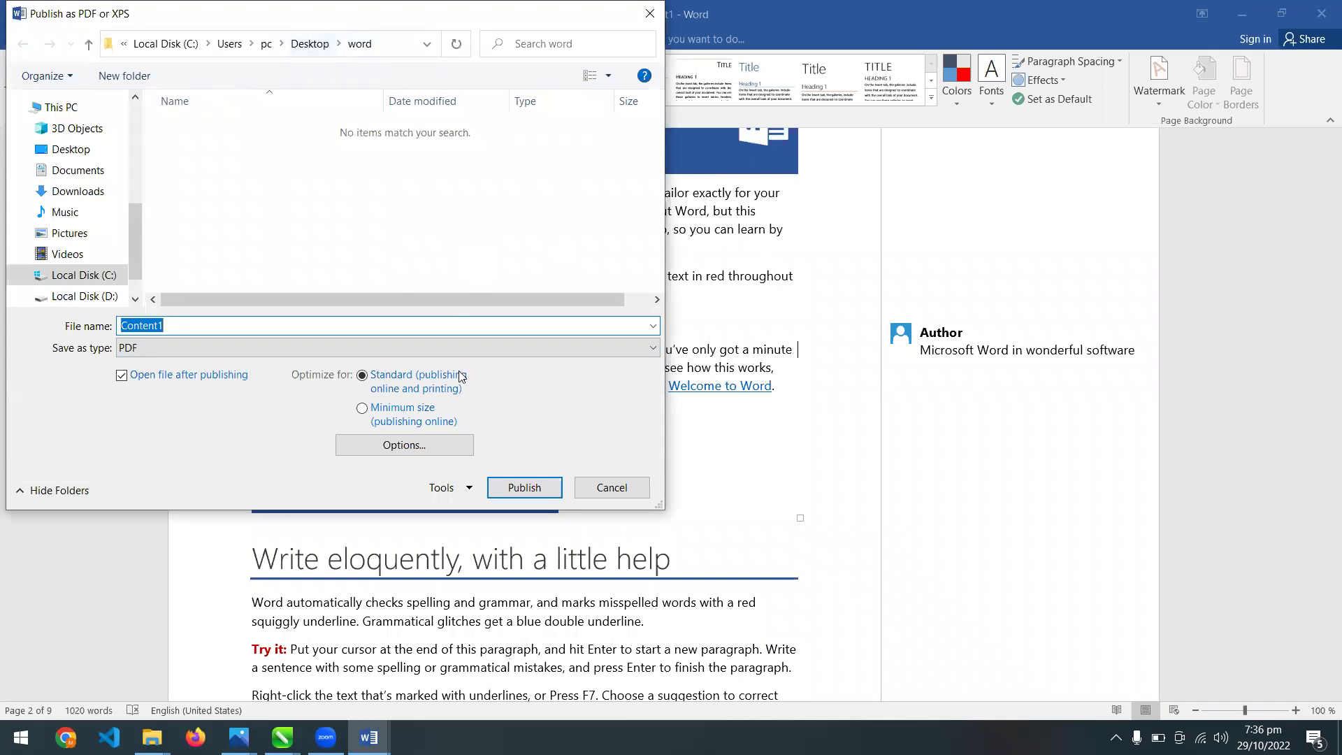
pyautogui.click(524, 487)
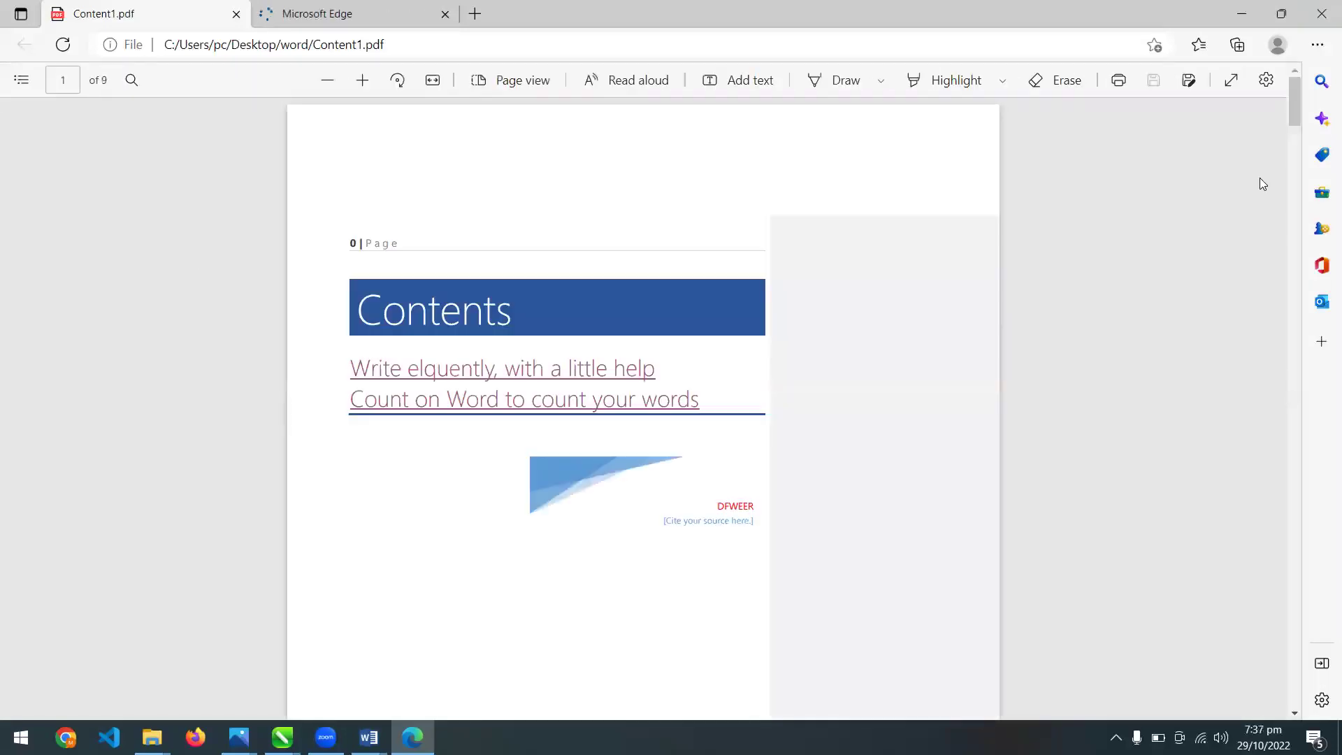
# Look over the first page of the exported Content1 PDF and return to its beginning
pyautogui.moveTo(1296, 124)
pyautogui.mouseDown()
pyautogui.moveTo(1297, 193)
pyautogui.moveTo(1296, 127)
pyautogui.mouseUp()
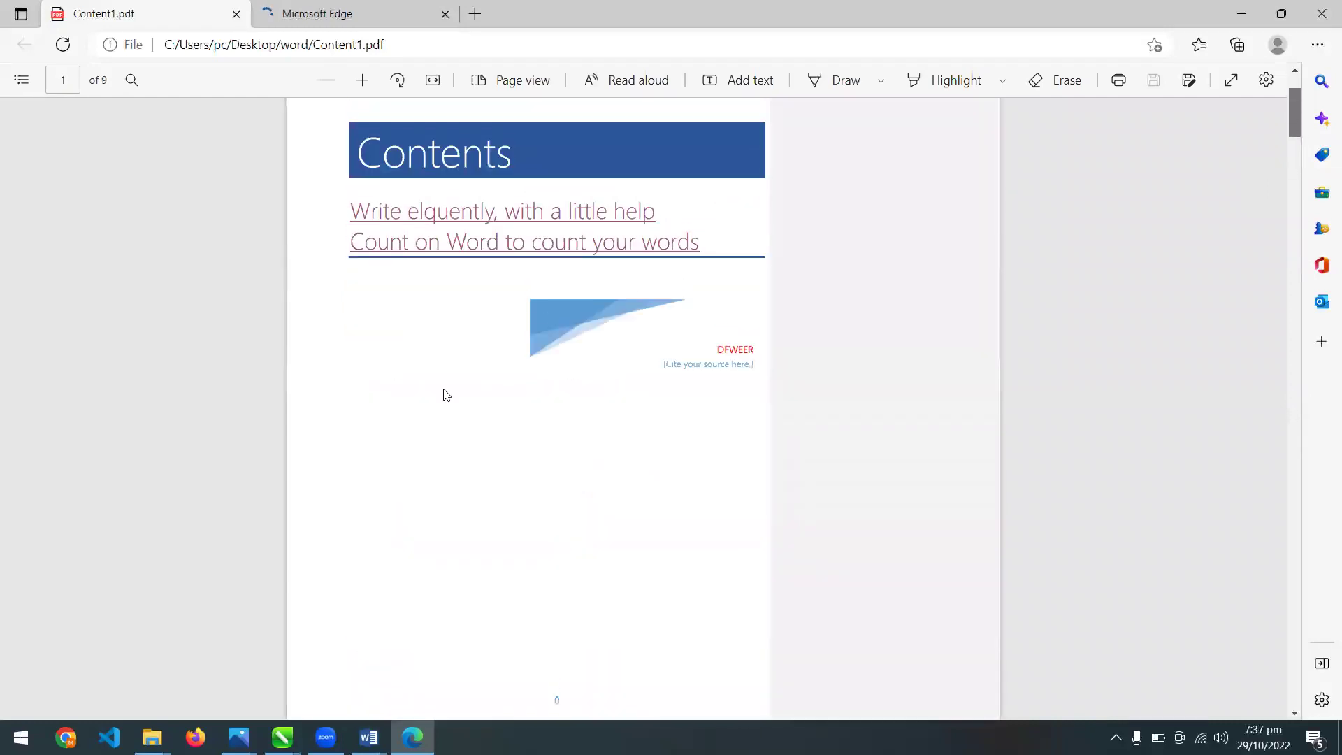
pyautogui.scroll(-1, 439, 207)
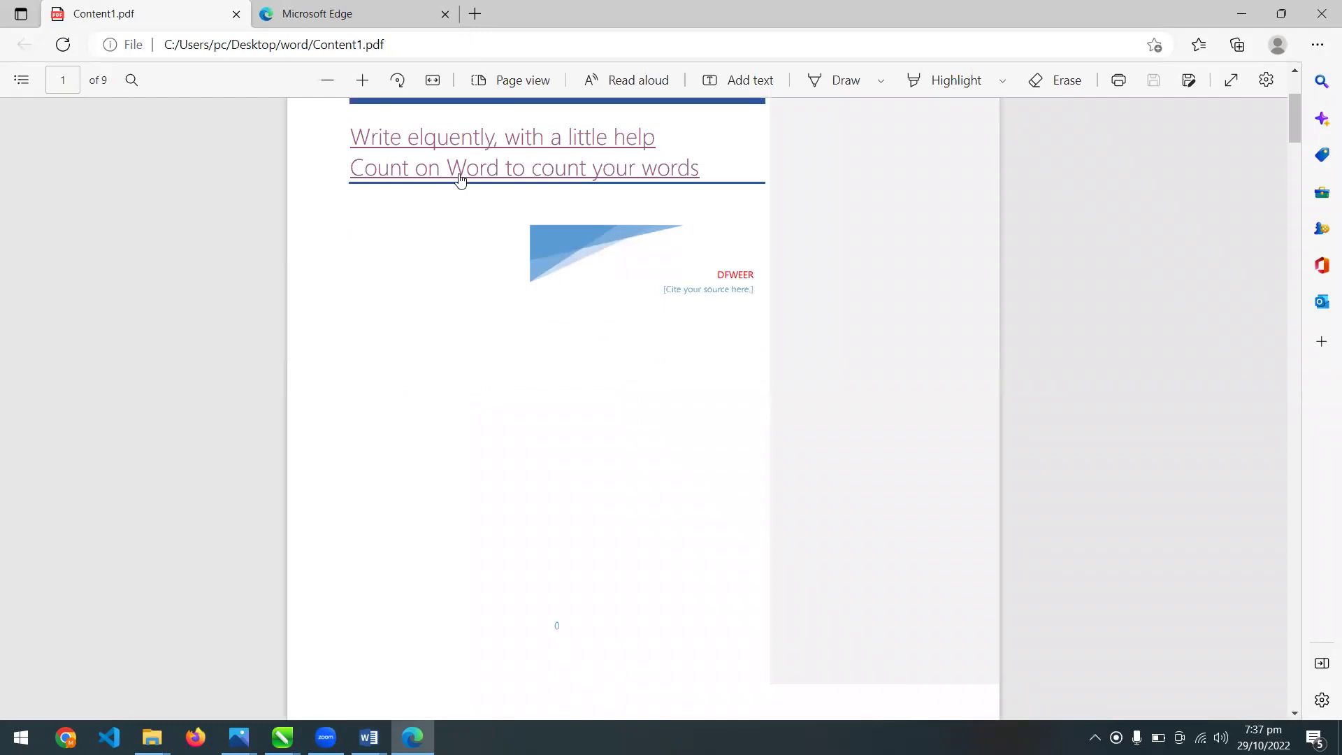
pyautogui.scroll(-1, 458, 177)
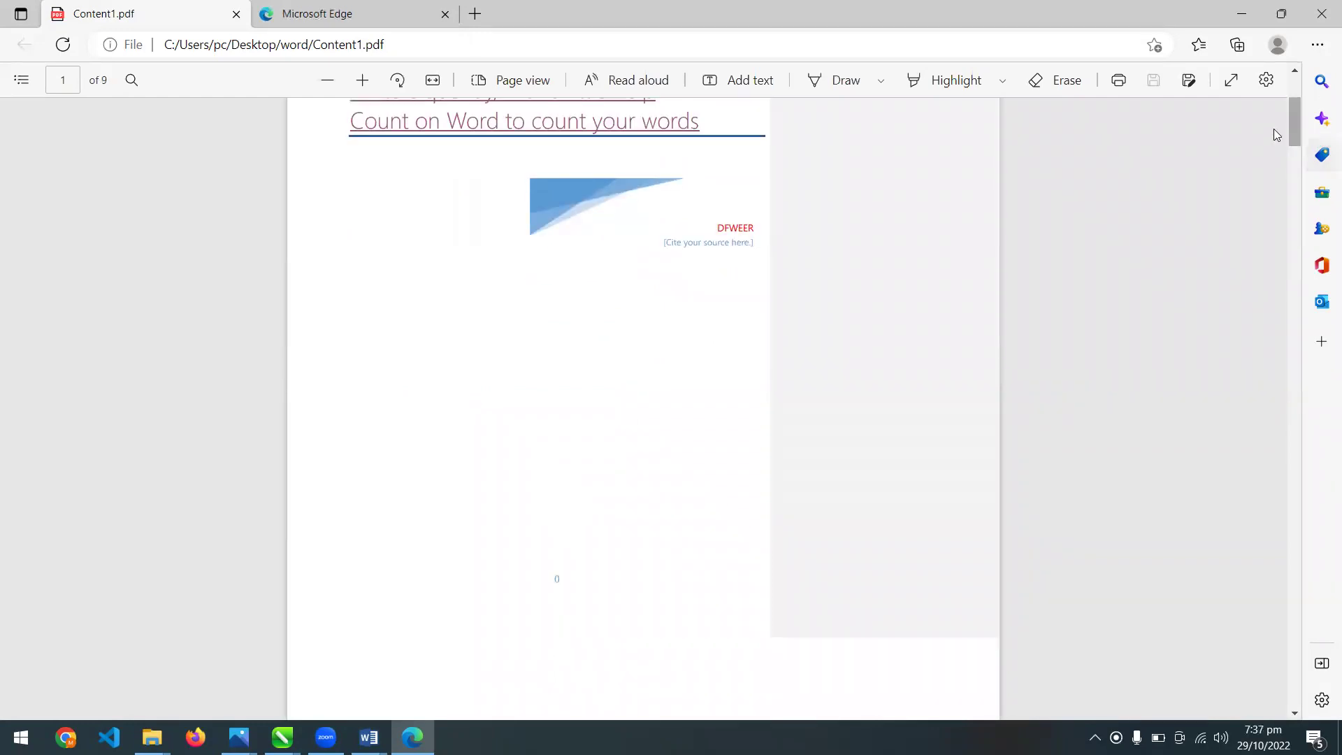
pyautogui.moveTo(1293, 133); pyautogui.dragTo(1291, 101)
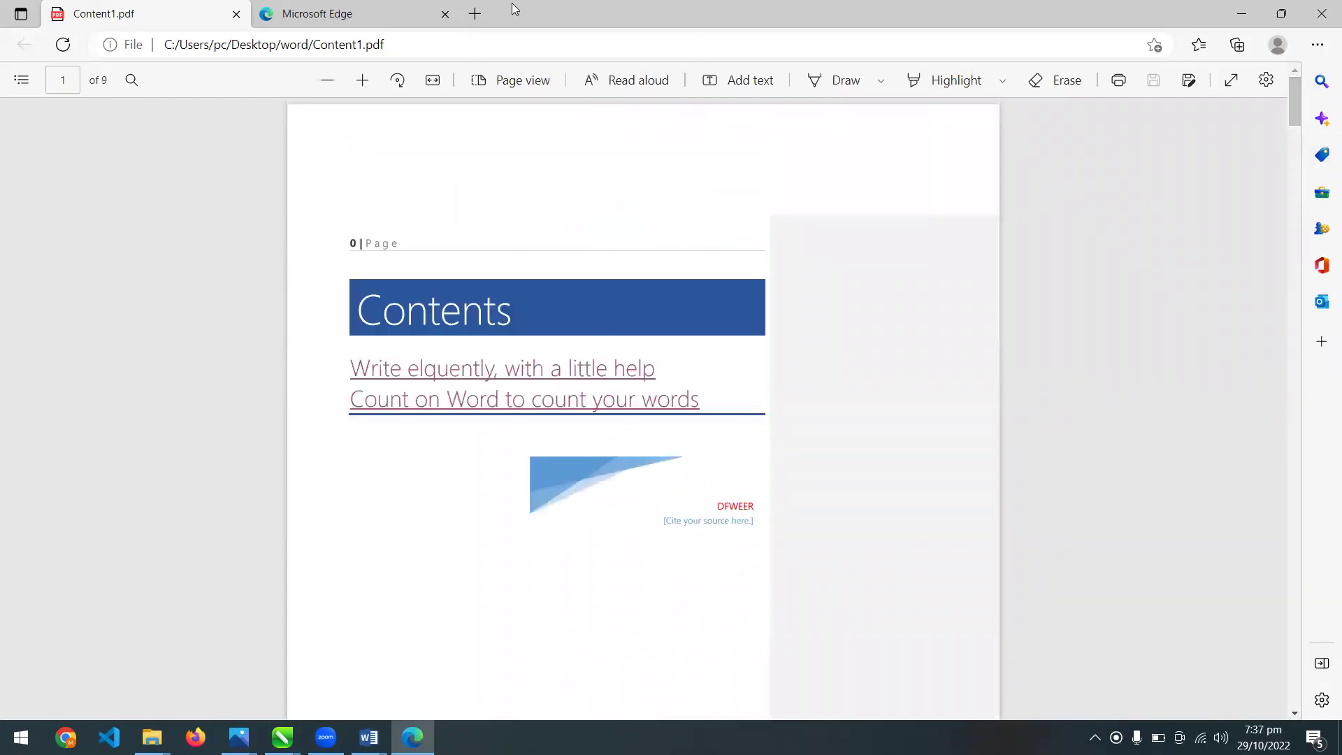
# Minimize the exported PDF, return to the Content1 document in Word, and place the cursor after "this document." on page 2
pyautogui.click(1241, 13)
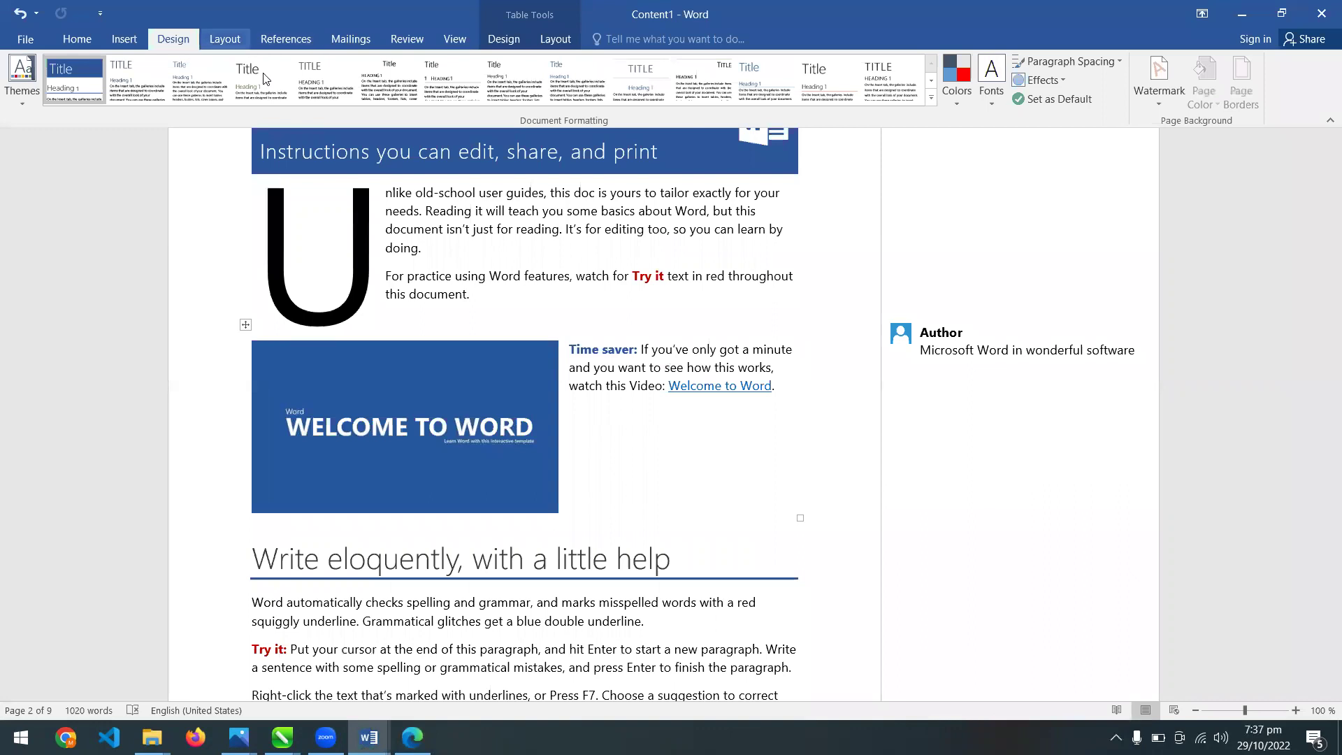
pyautogui.click(739, 294)
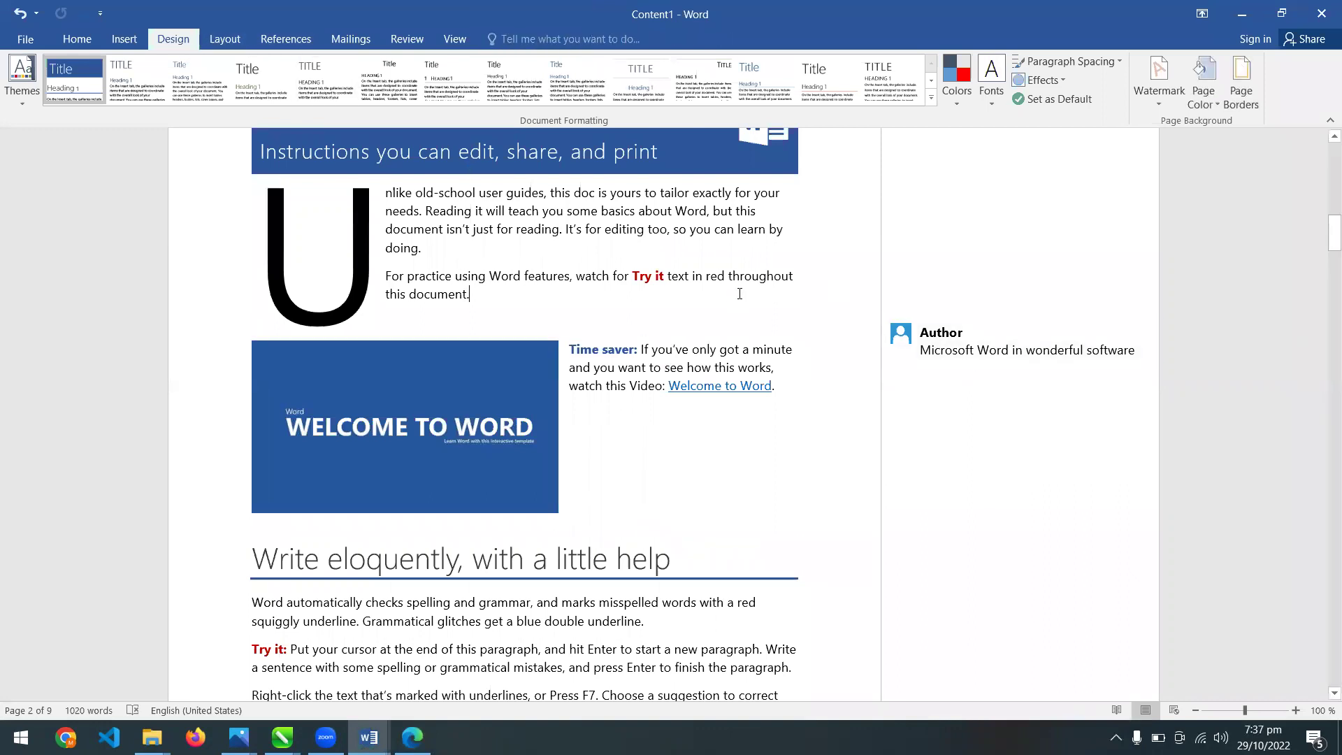
pyautogui.click(119, 40)
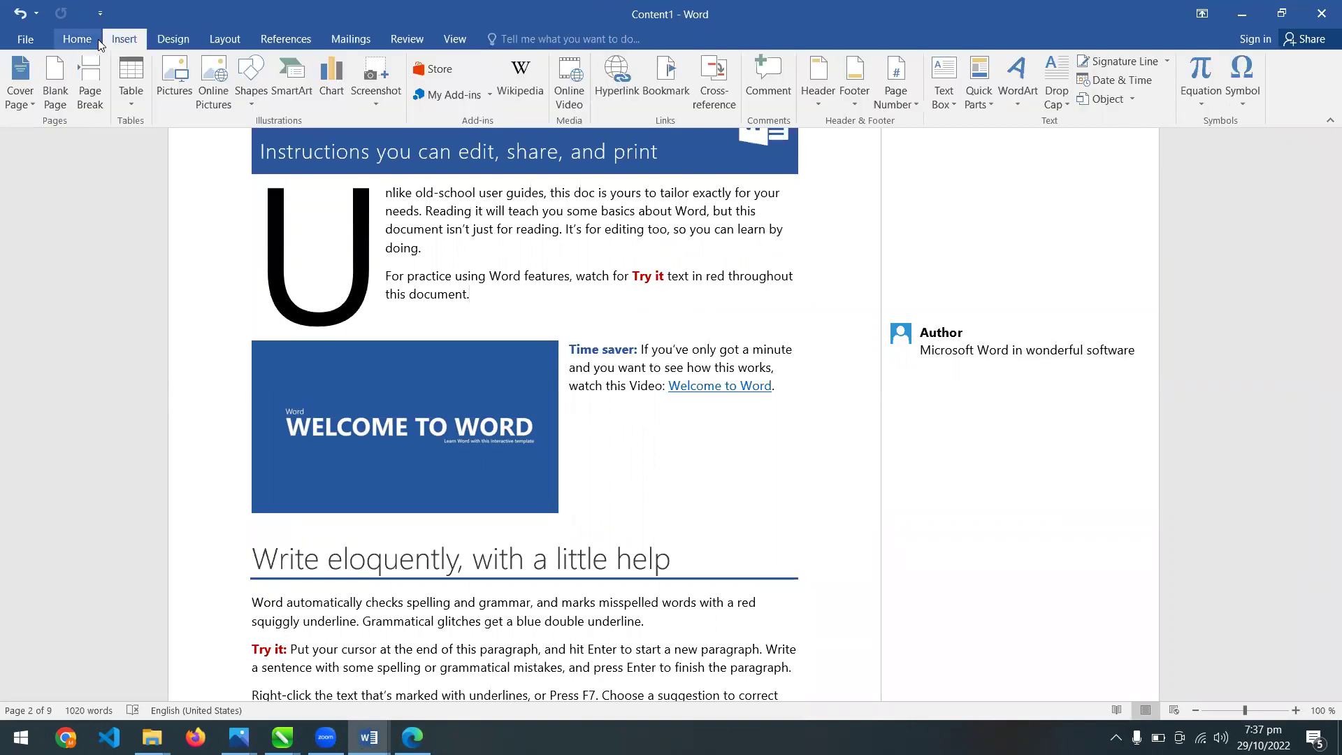
pyautogui.click(99, 44)
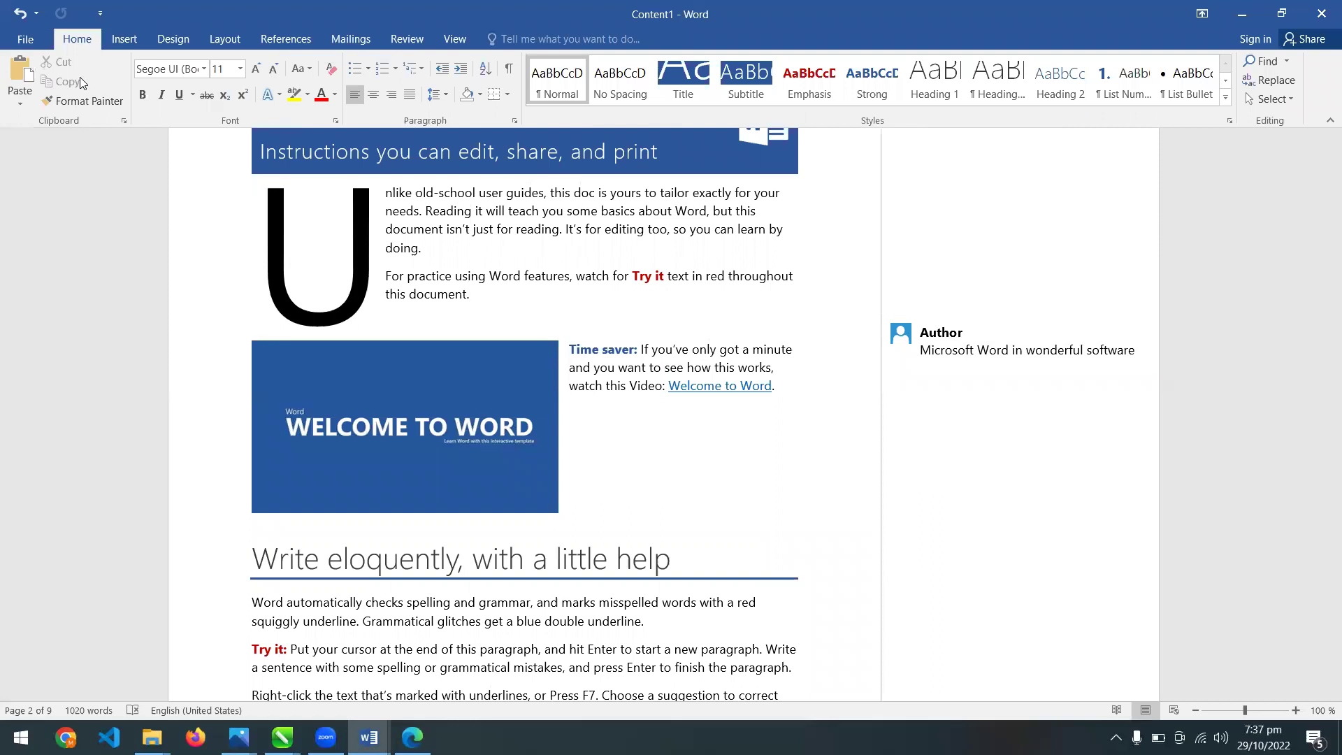
pyautogui.click(128, 43)
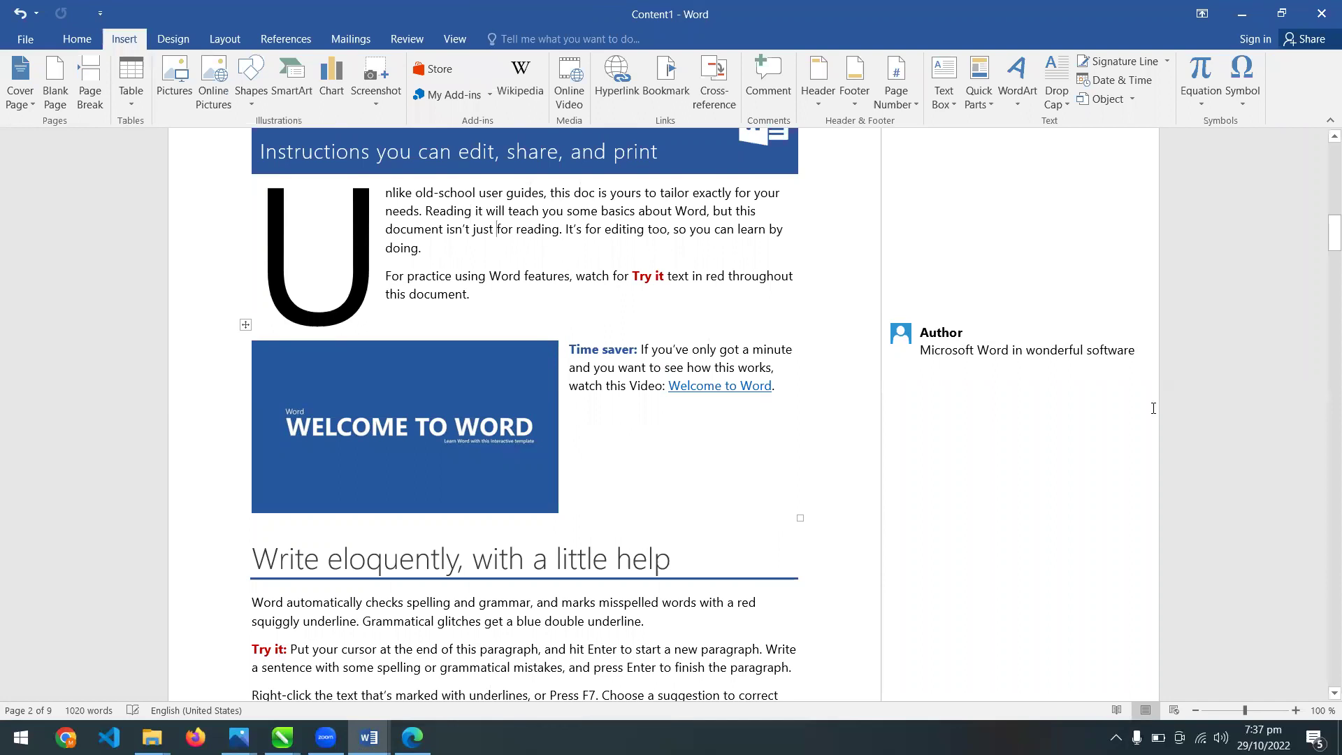
pyautogui.moveTo(1326, 237)
pyautogui.mouseDown()
pyautogui.moveTo(1322, 291)
pyautogui.moveTo(1322, 251)
pyautogui.mouseUp()
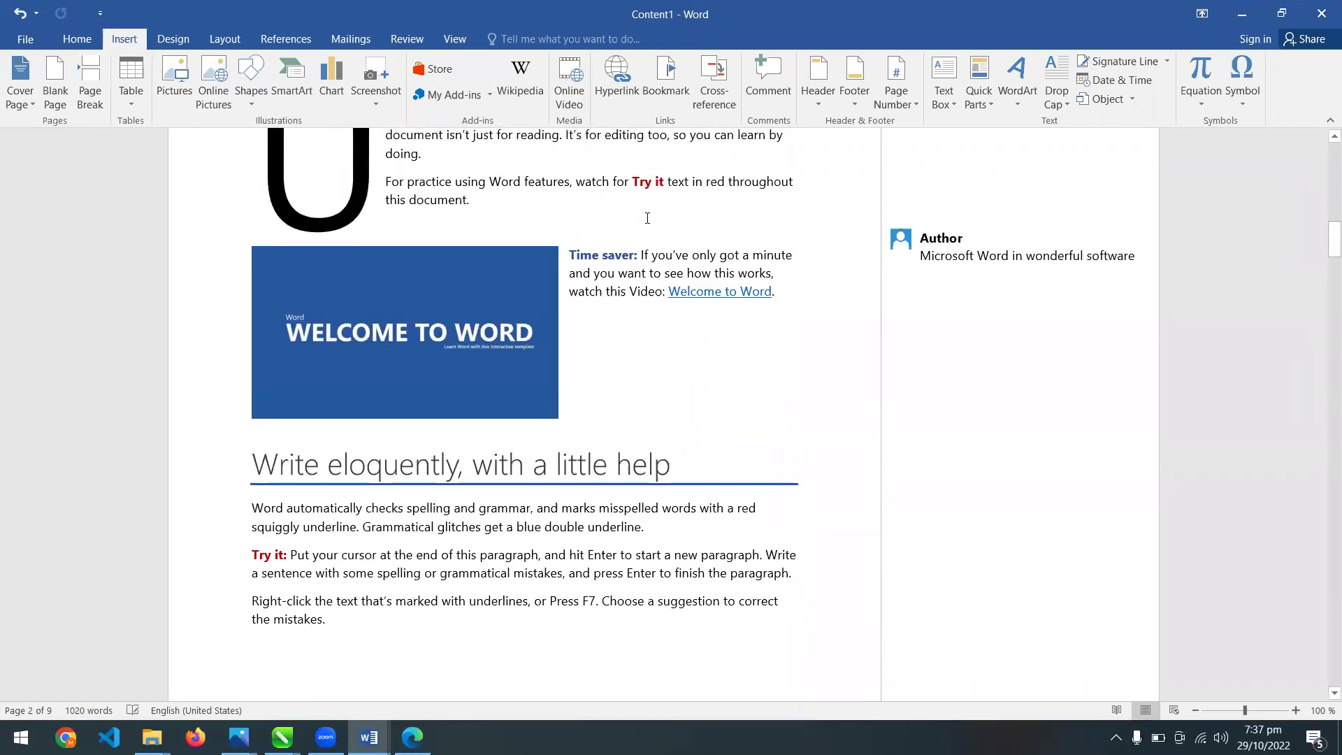